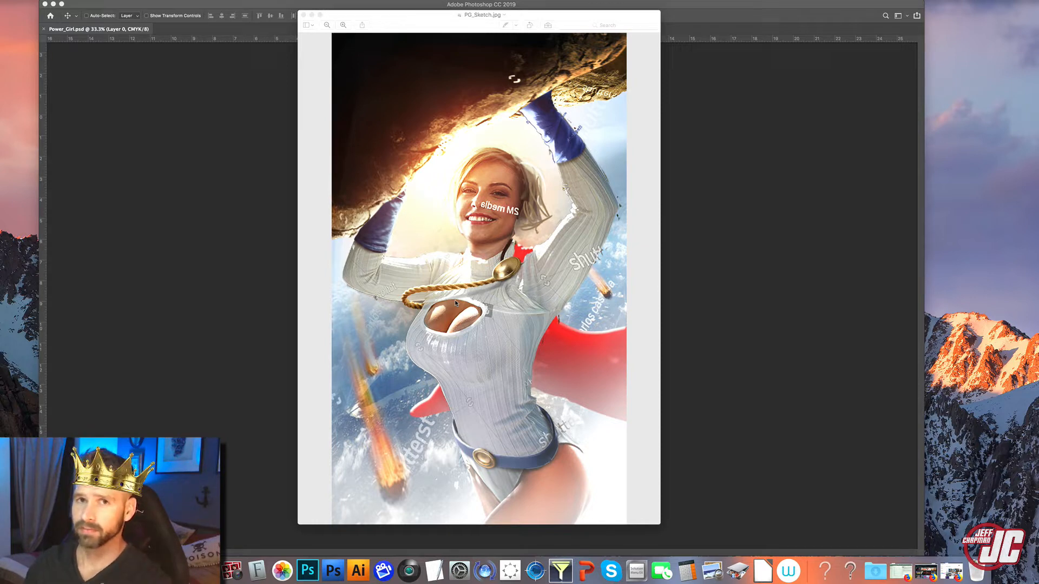
Put away the PG_Sketch.jpg reference image and open the stock photo shutterstock_1283222845.jpg in Photoshop
left_click(454, 300)
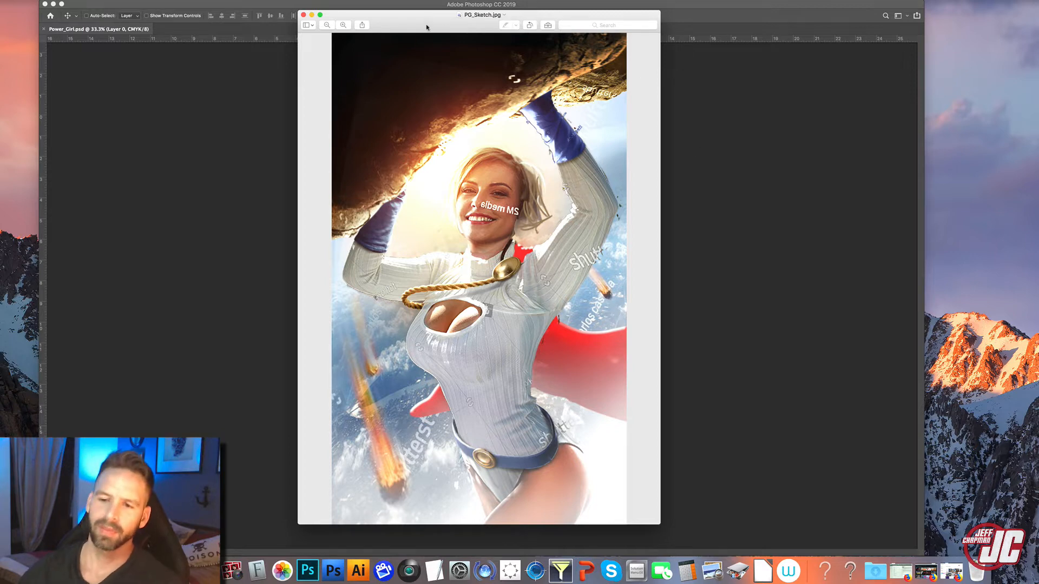
left_click_drag(427, 24, 421, 37)
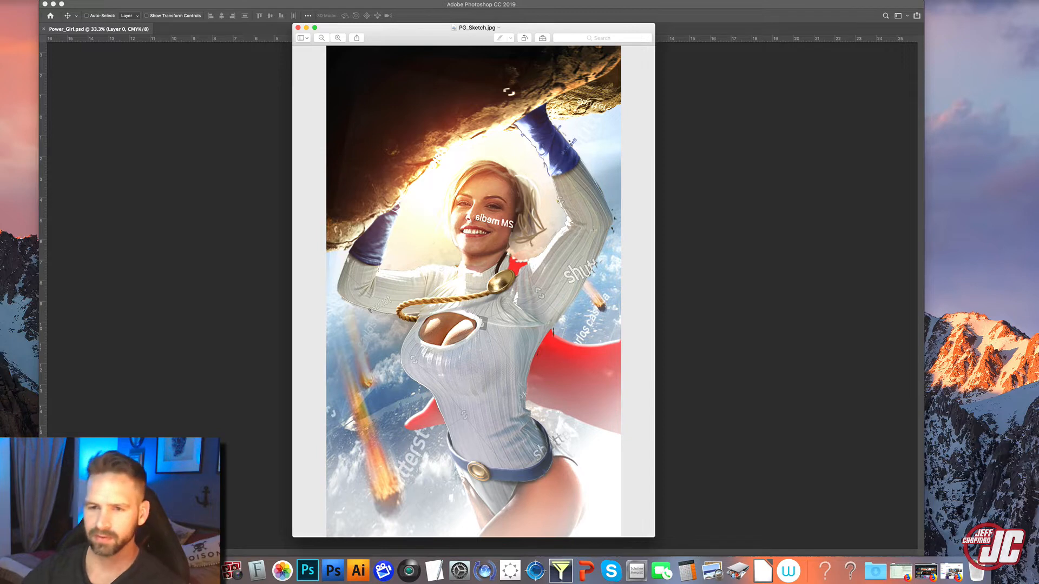
left_click(306, 28)
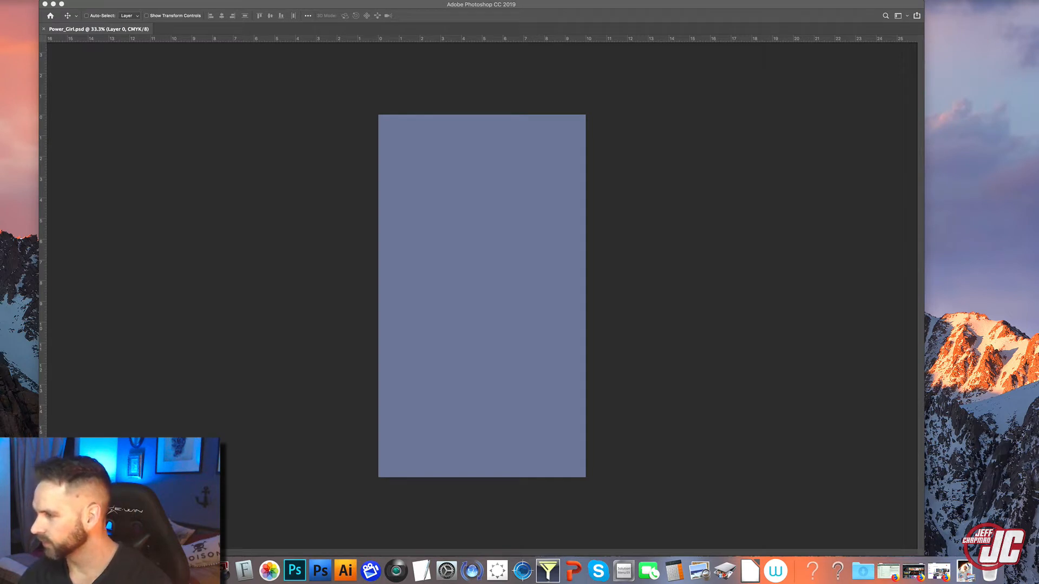
left_click(320, 569)
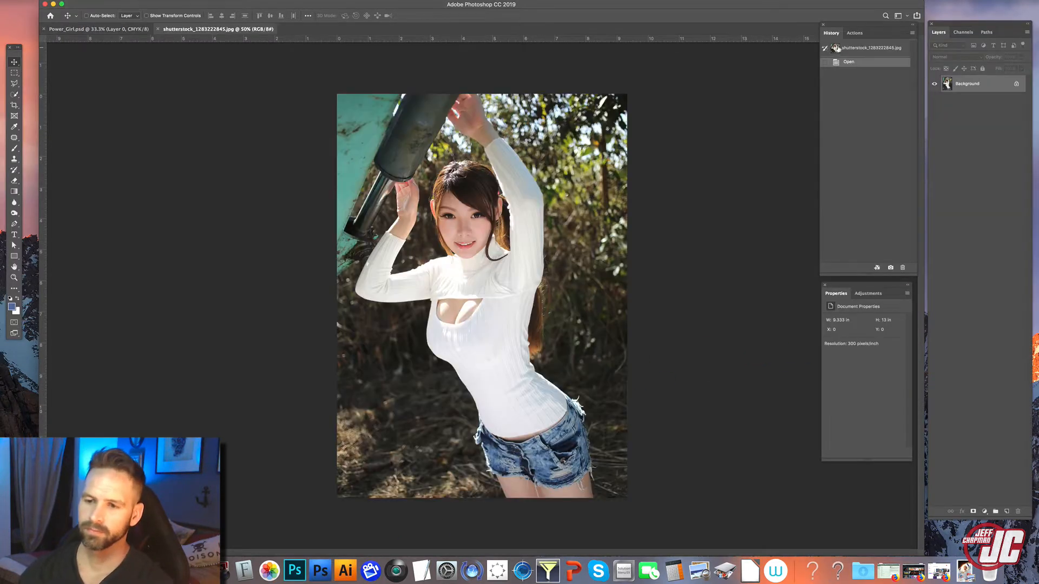
Compare the pose and sweater in the stock photo with the PG_Sketch.jpg reference, and put the reference away
left_click(14, 277)
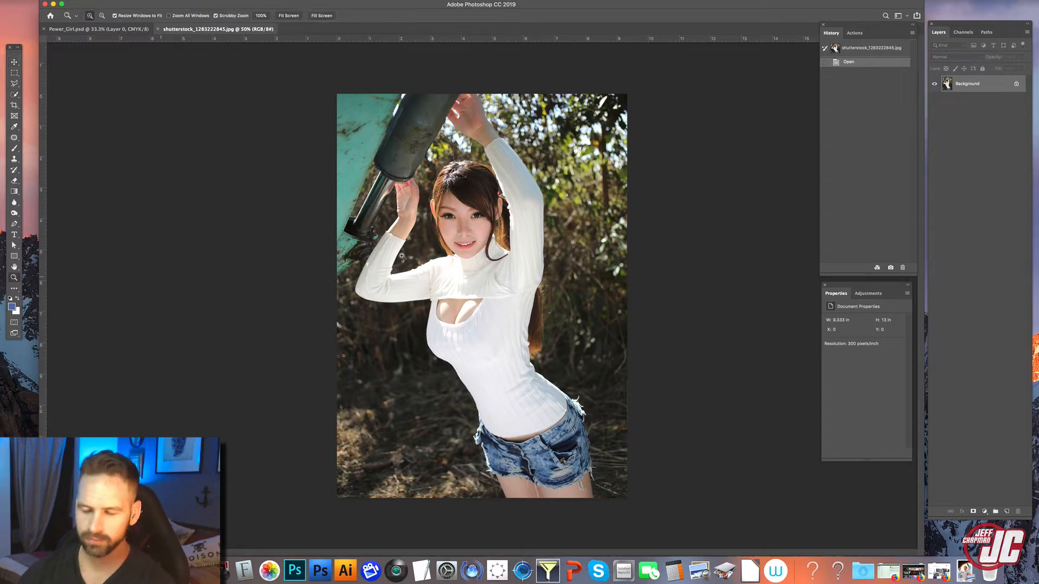
left_click(488, 329)
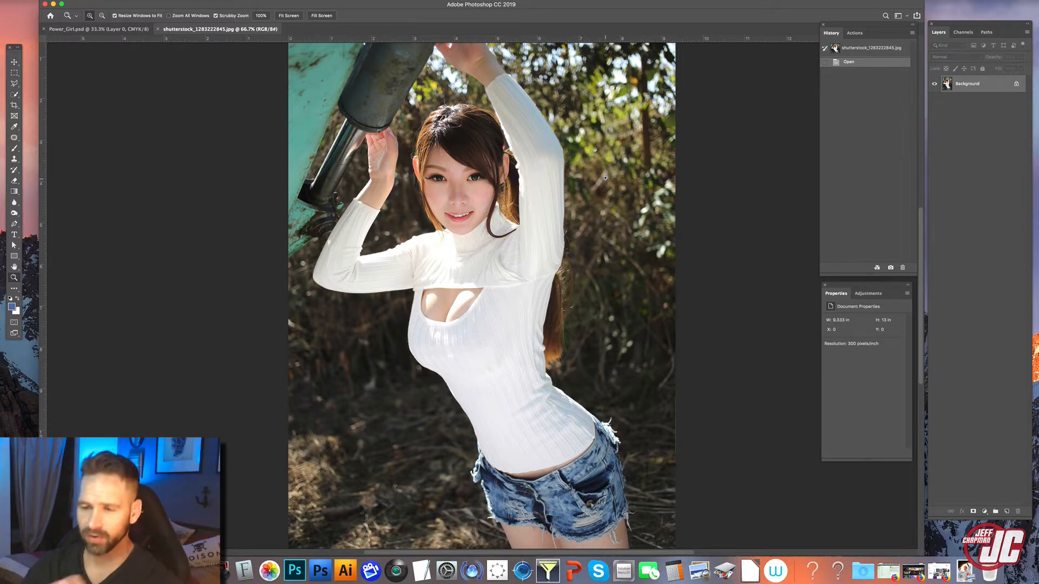
left_click(966, 571)
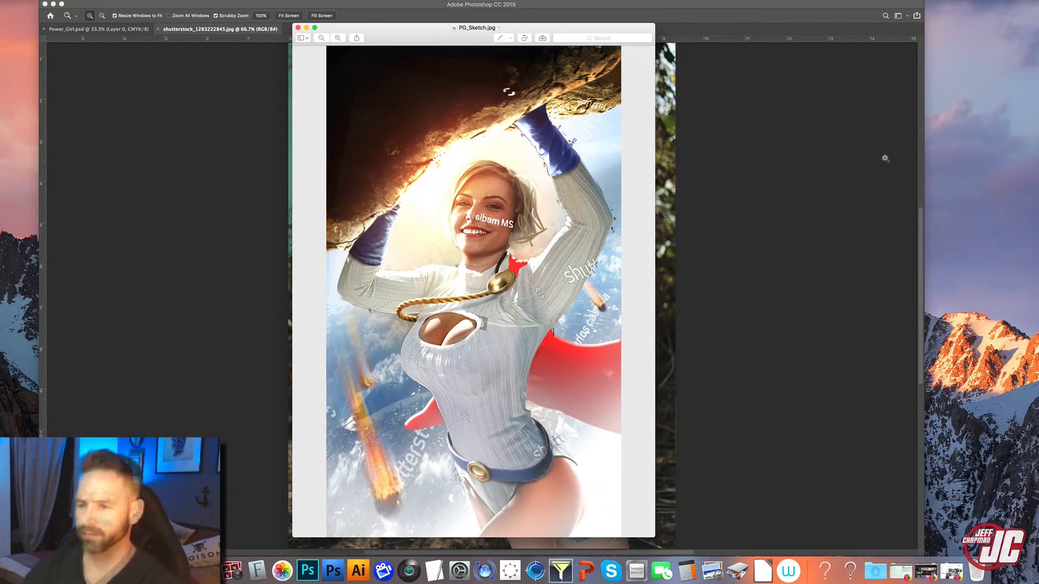
left_click(307, 28)
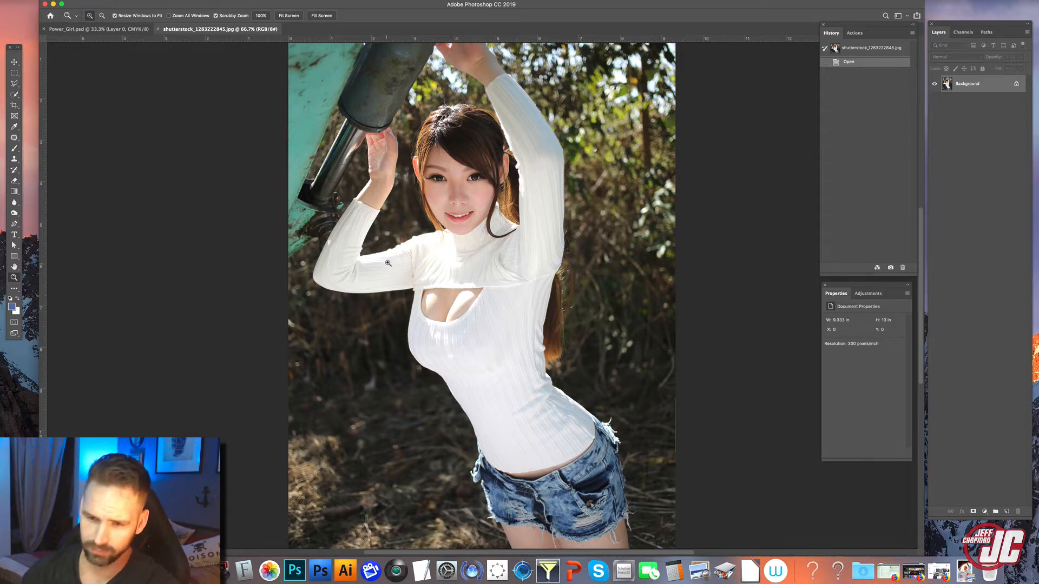
Start a Pen tool path at the inner elbow of the bent arm and trace along the sleeve's upper edge toward the shoulder
left_click_drag(402, 251, 402, 252)
key("p")
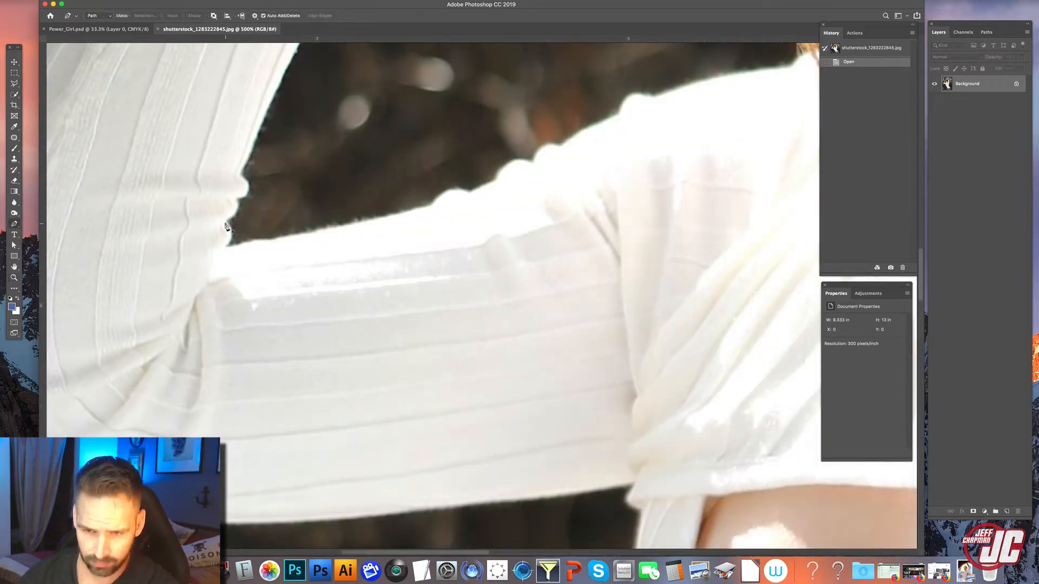
left_click(222, 223)
left_click(231, 234)
left_click(224, 249)
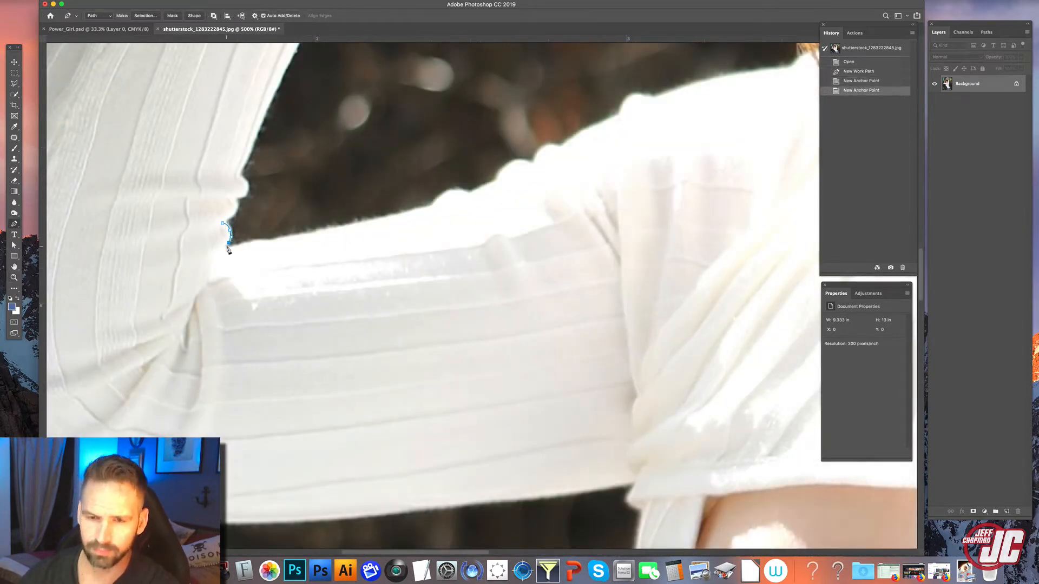
left_click(248, 244)
left_click(263, 239)
left_click(298, 235)
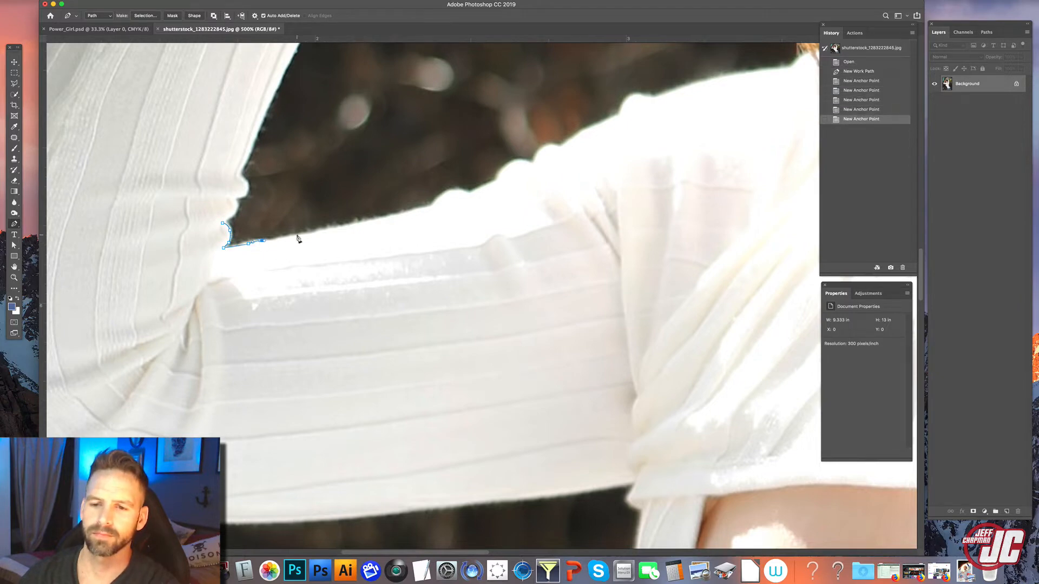
left_click(308, 232)
left_click(383, 223)
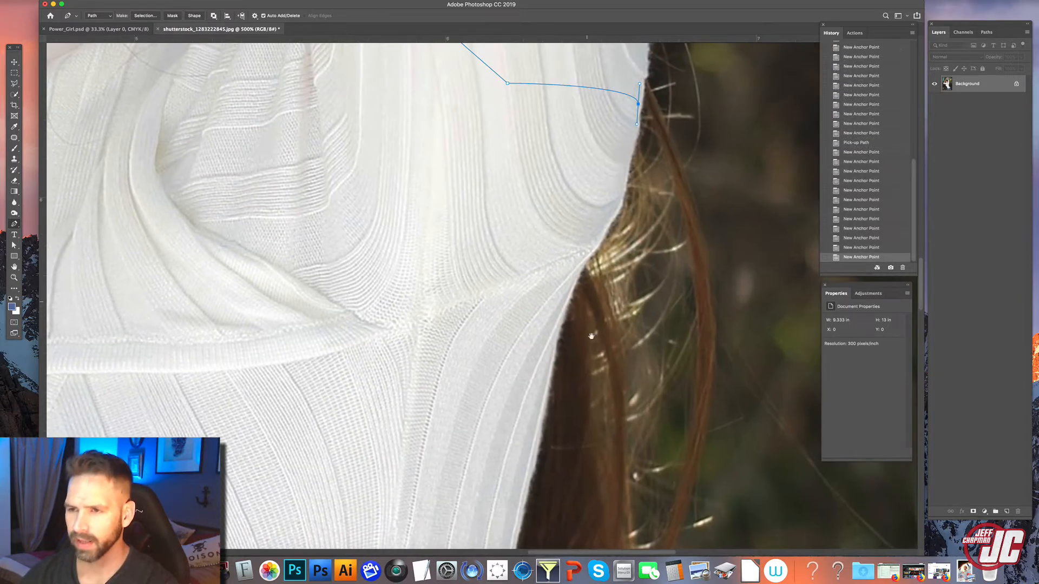
Continue the path across the raised arm, down the outer side of the sweater and along its hem above the shorts
scroll(591, 336, "up", 10)
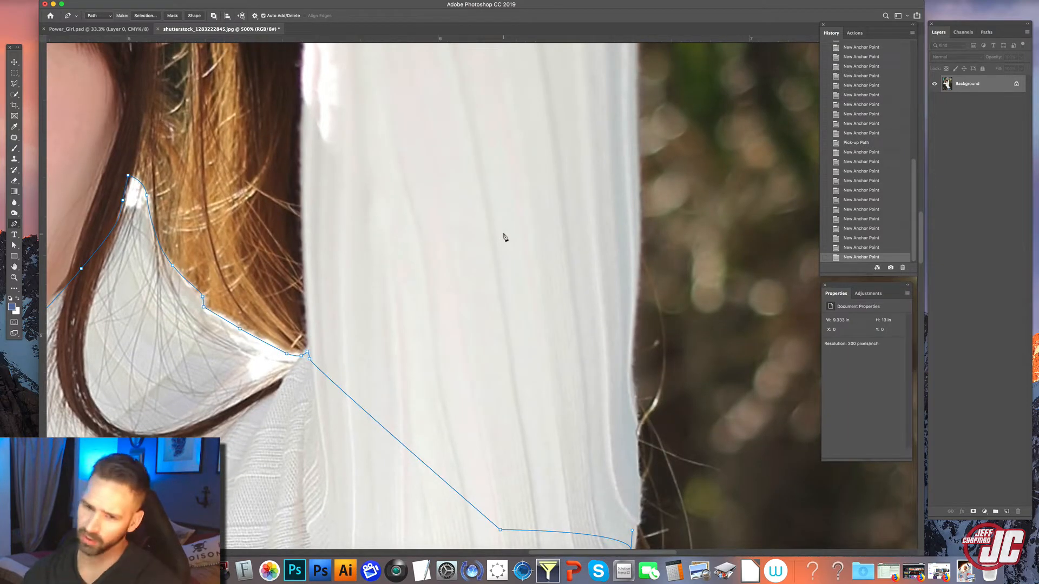
scroll(469, 189, "down", 4)
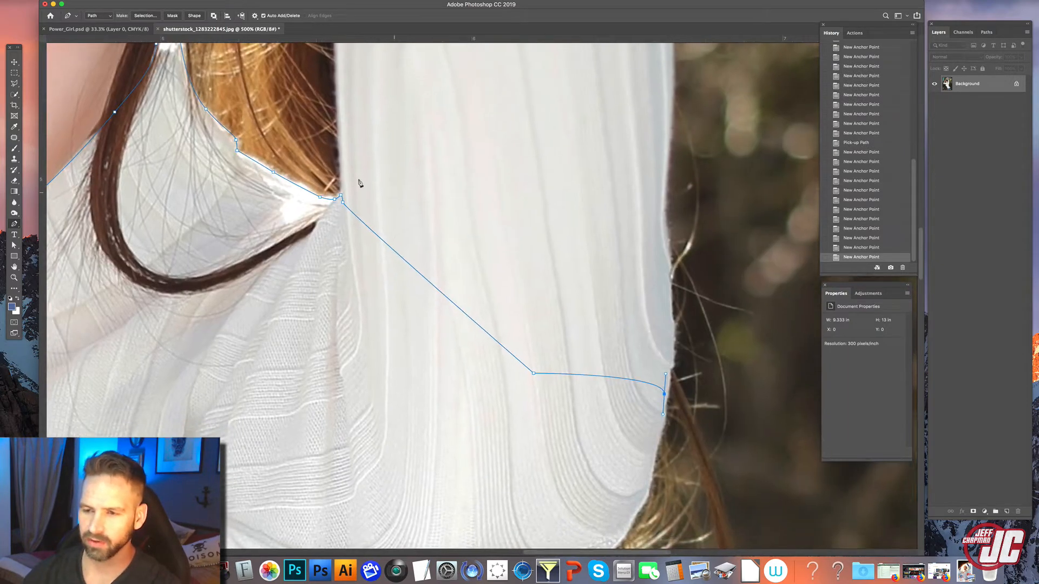
scroll(510, 174, "down", 6)
scroll(543, 215, "down", 10)
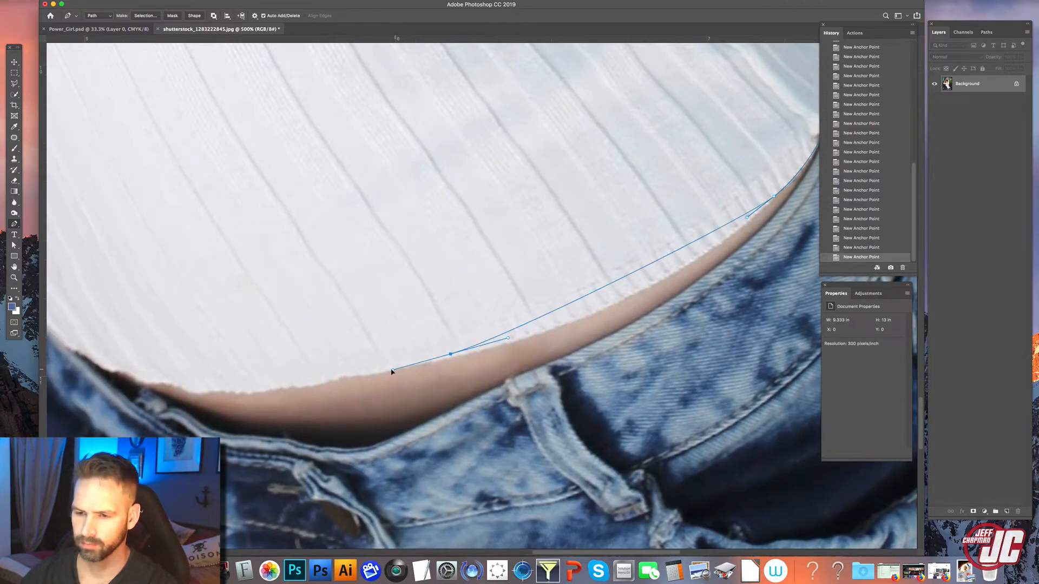
scroll(545, 331, "left", 6)
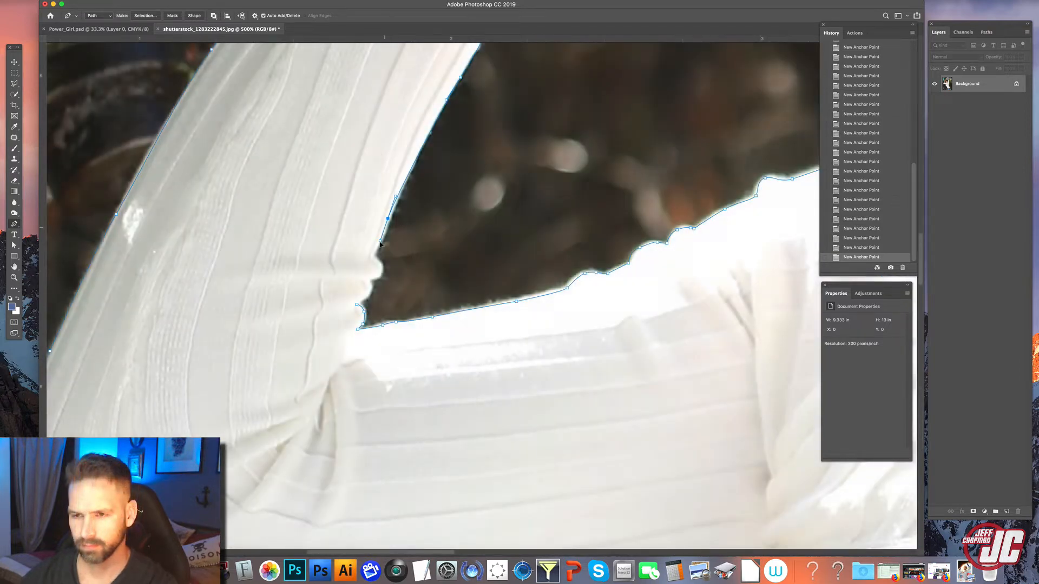
Trace the sleeve folds at the bent arm's inner elbow and close the path at its starting point
left_click(372, 257)
left_click(380, 273)
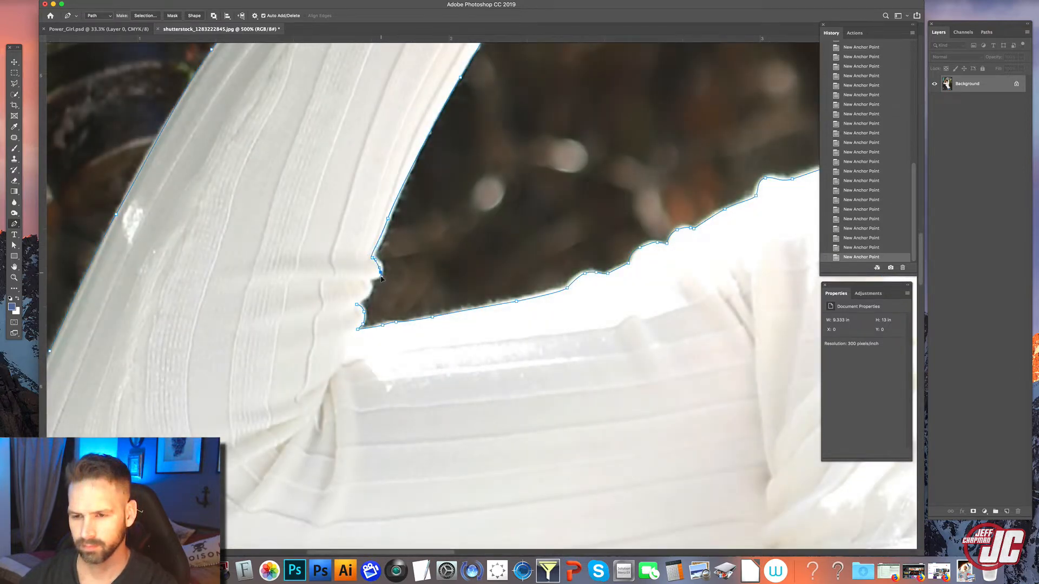
left_click(367, 280)
left_click(369, 292)
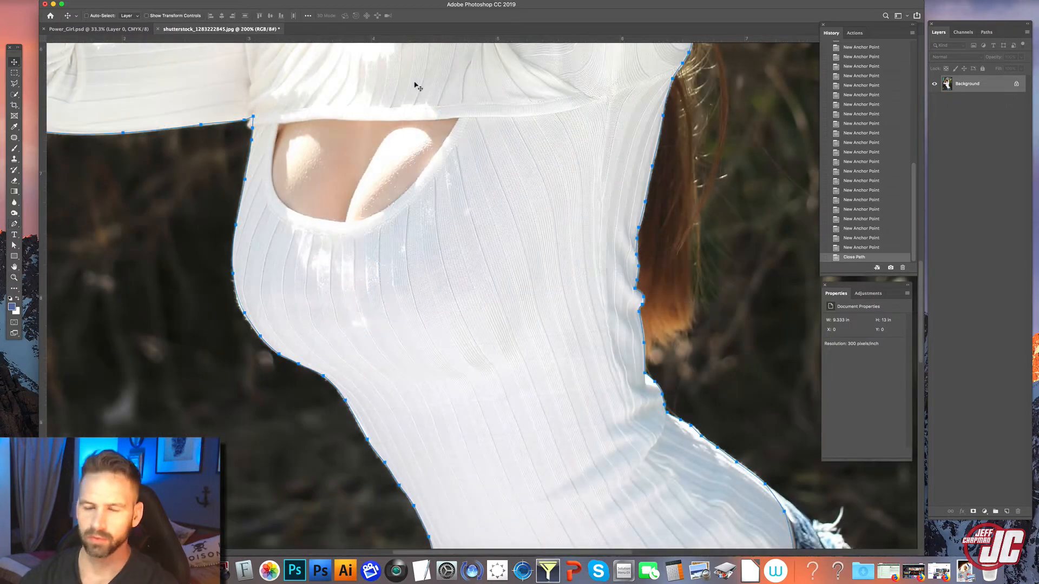
Convert the work path to a new selection with a 1-pixel feather radius and paste the torso cutout into Power_Girl.psd
left_click(987, 33)
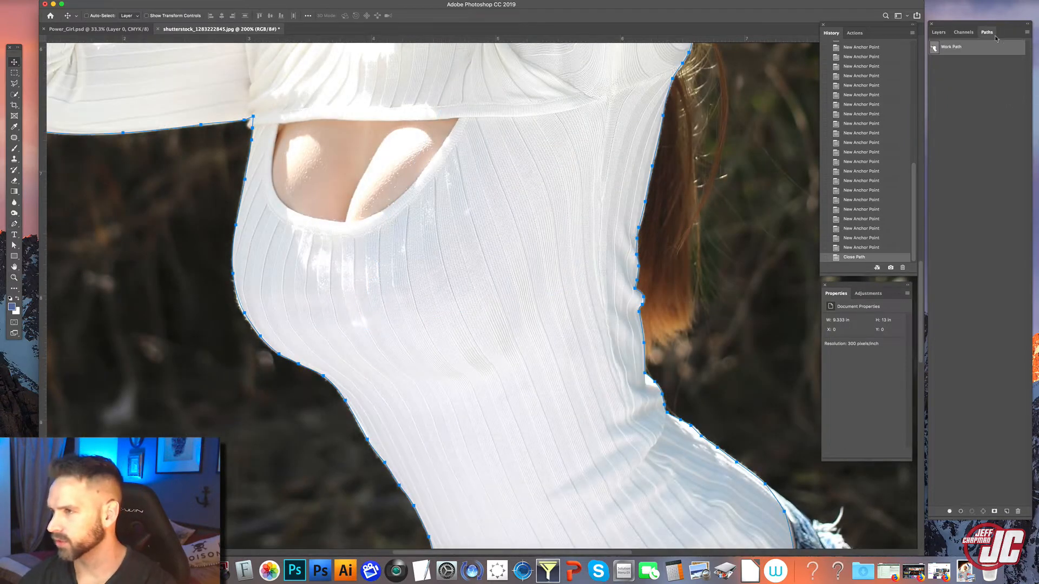
left_click(1026, 33)
left_click(984, 76)
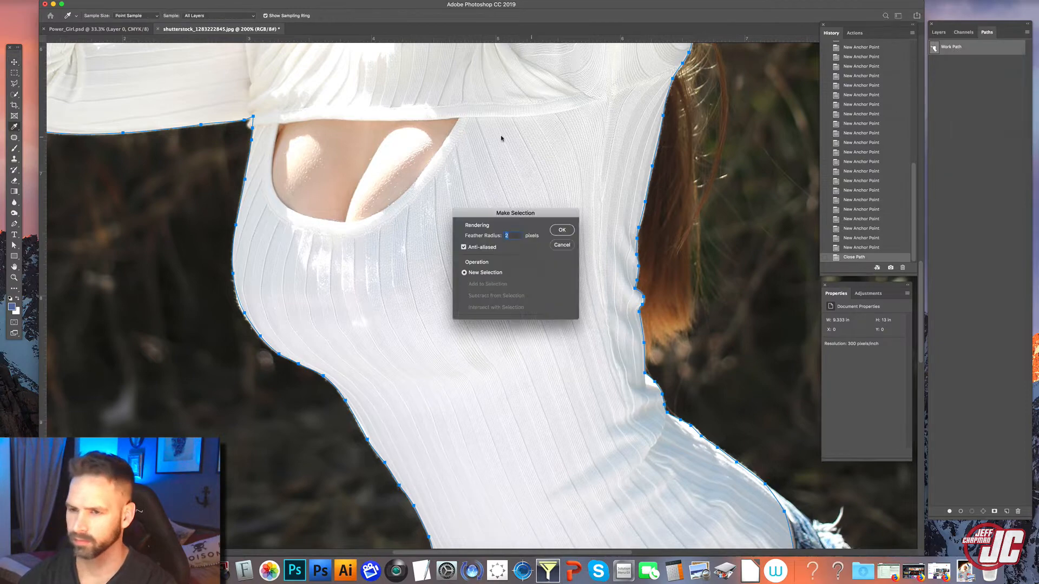
type("1")
key("Return")
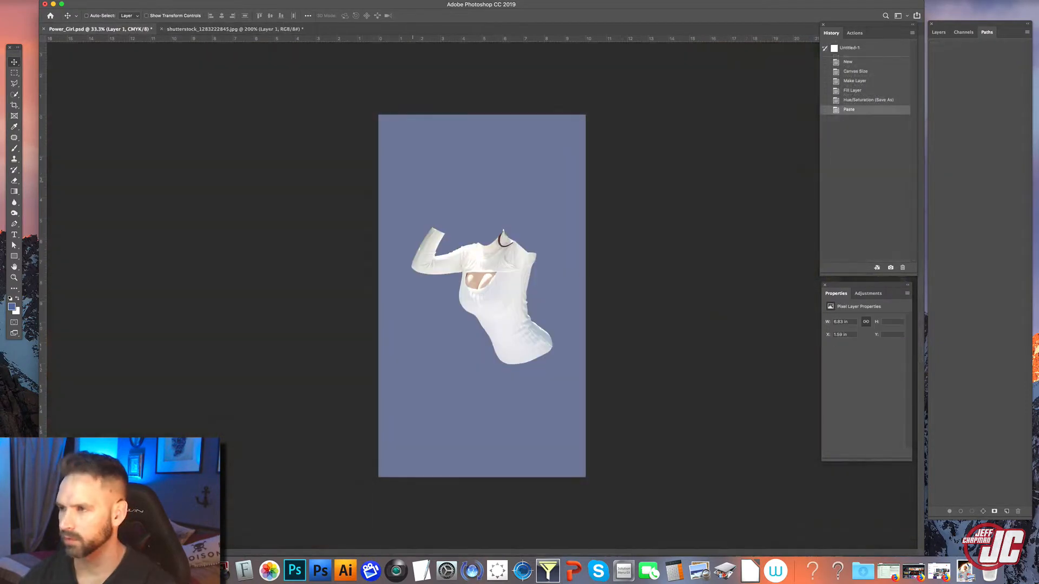
Scale the pasted torso up to about 110%, rotate it slightly clockwise and shift it to the left on the canvas
key("F7")
key("super+t")
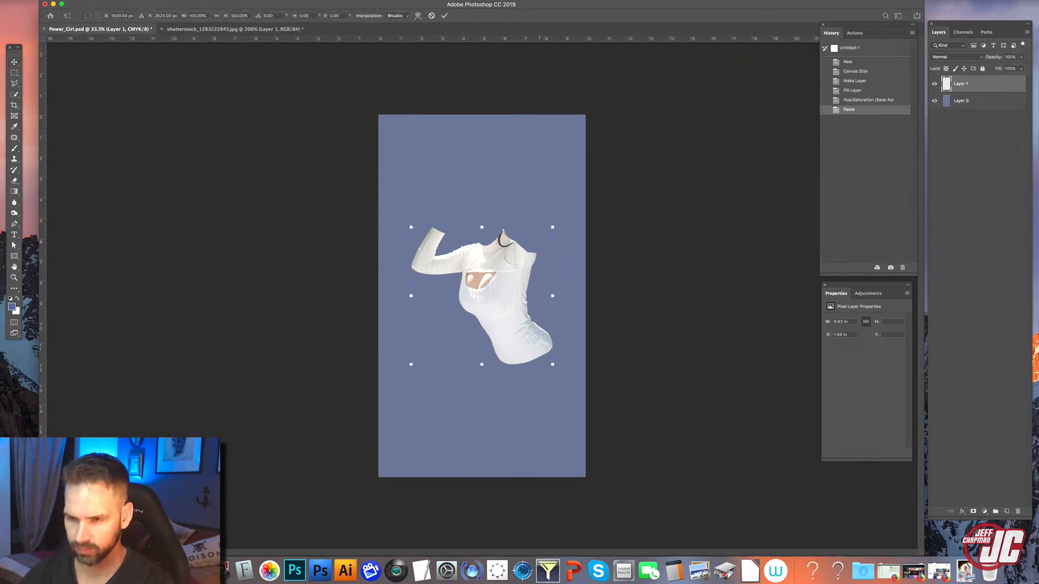
left_click_drag(552, 227, 567, 214)
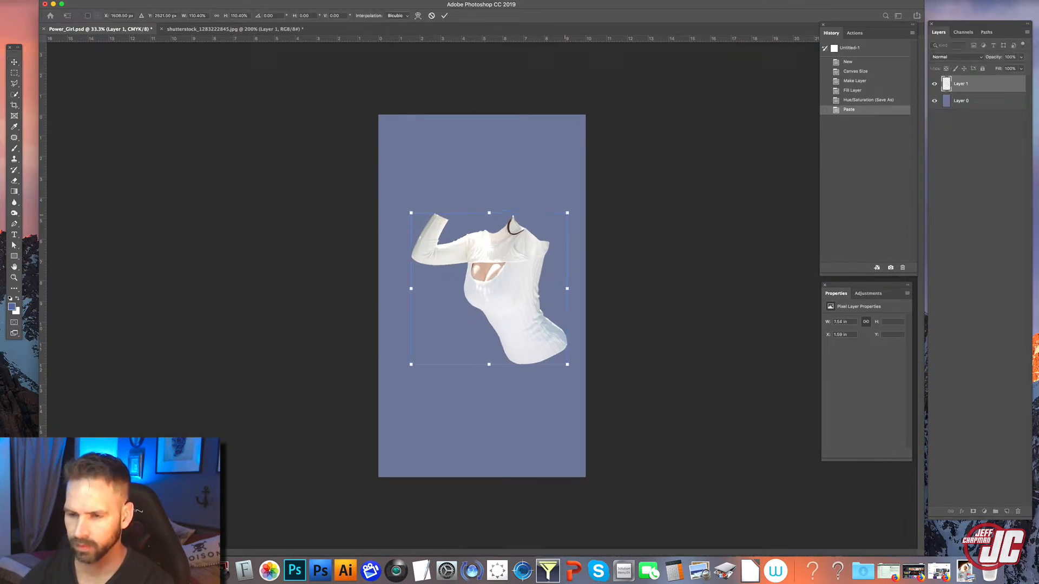
left_click_drag(524, 283, 495, 290)
key("Return")
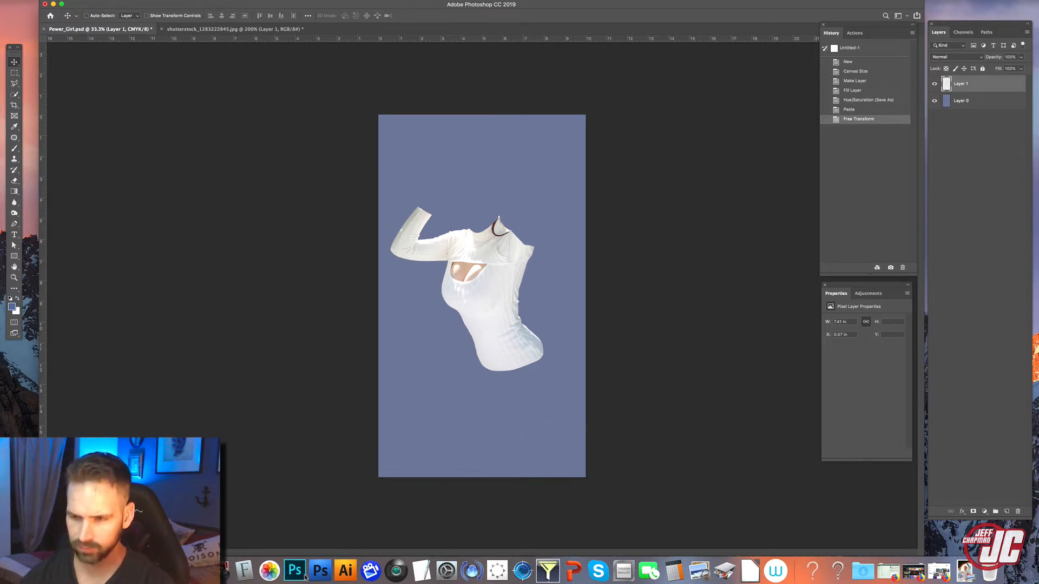
Open the second pose photo, shutterstock_1283222881.jpg, and get a close view of the collar and the raised arm's shoulder
left_click_drag(468, 166, 463, 201)
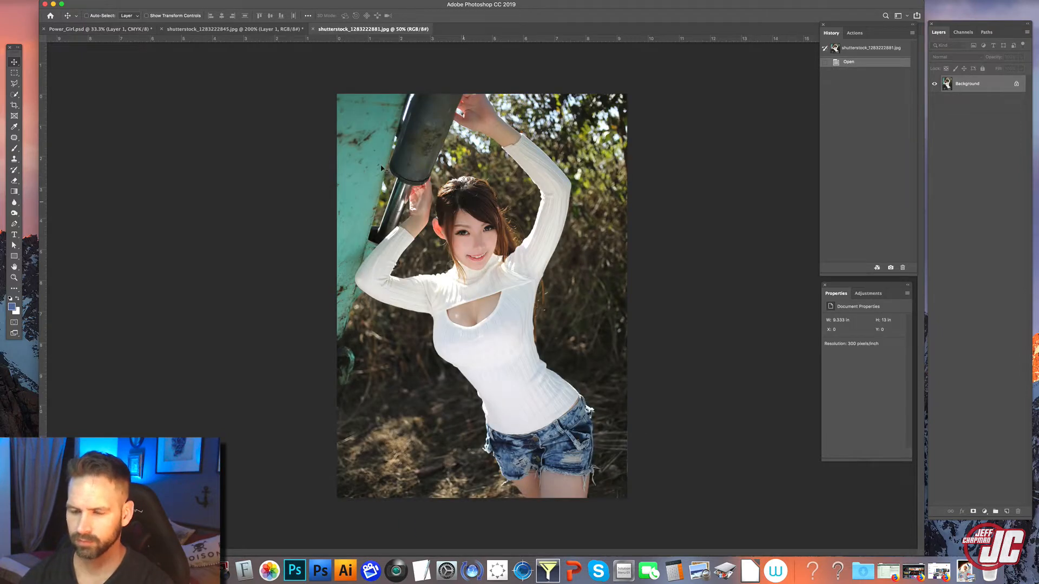
left_click(14, 277)
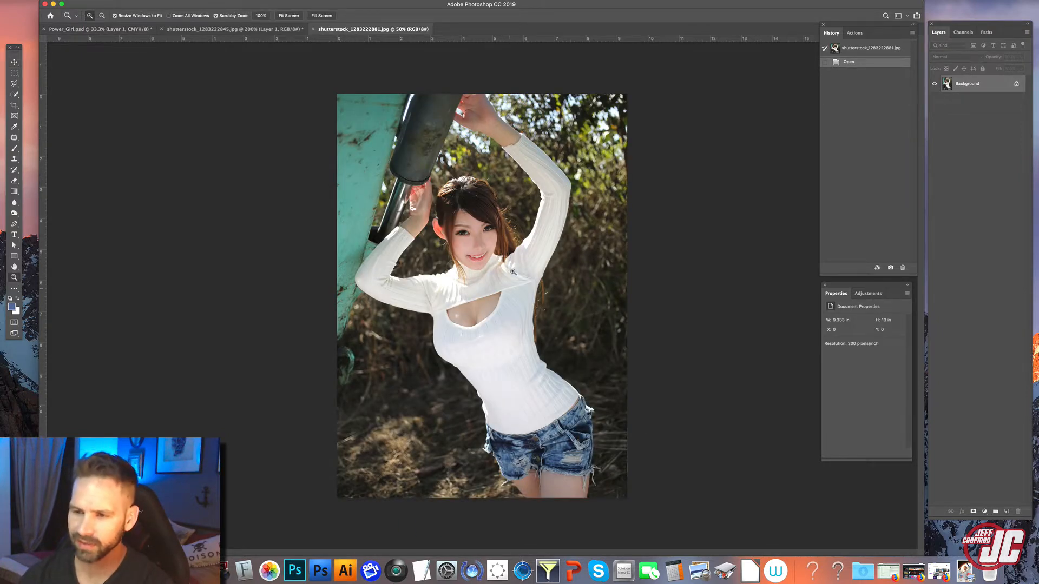
left_click(532, 283)
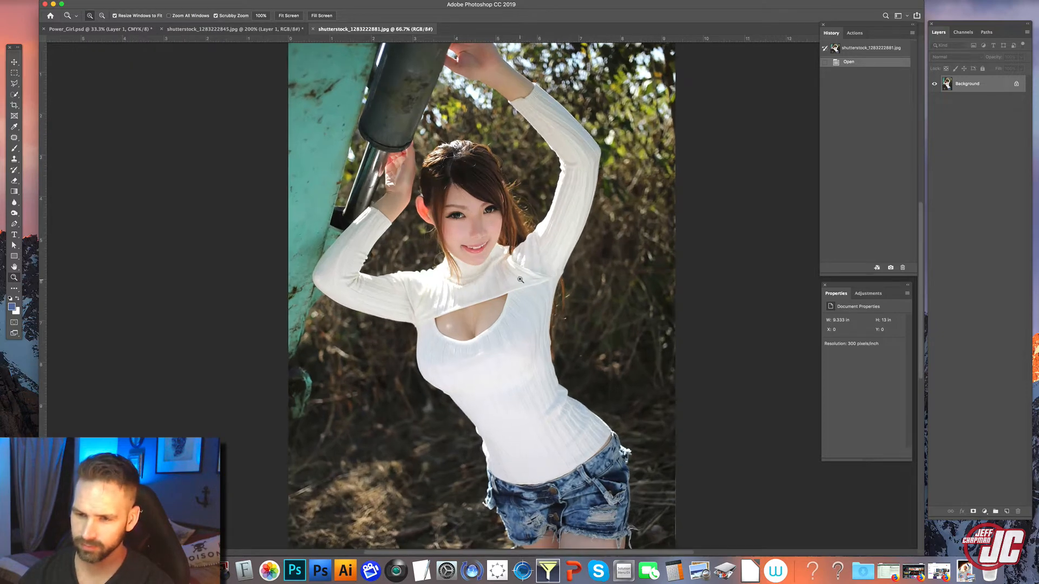
left_click(520, 249)
left_click(503, 205)
left_click(486, 162)
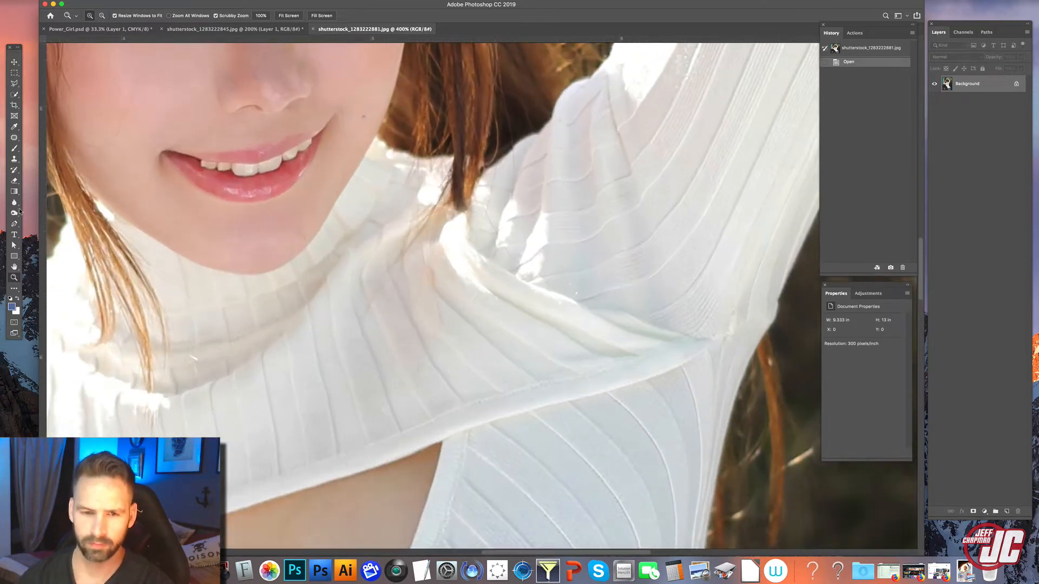
Start a Pen tool path beside the hair at the raised arm's shoulder and run it diagonally across the chest to the sweater's outer side
left_click(14, 224)
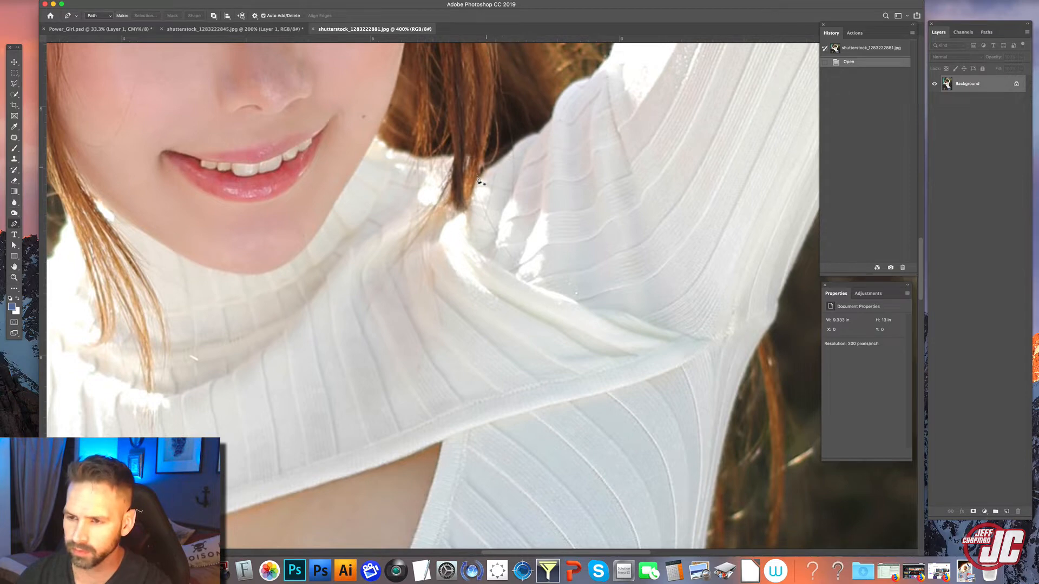
left_click_drag(492, 164, 477, 181)
left_click_drag(447, 233, 446, 254)
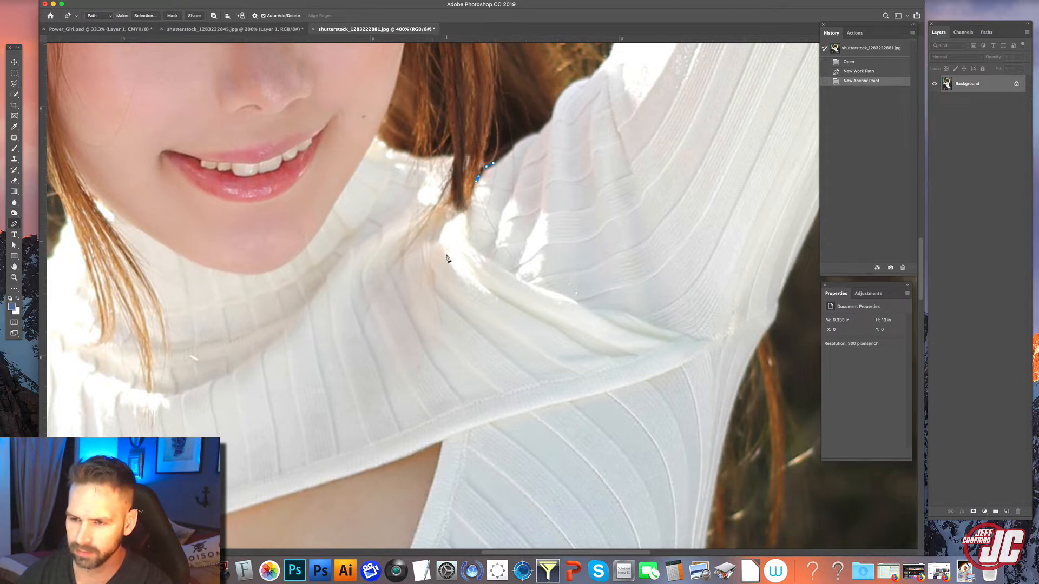
left_click_drag(486, 302, 321, 169)
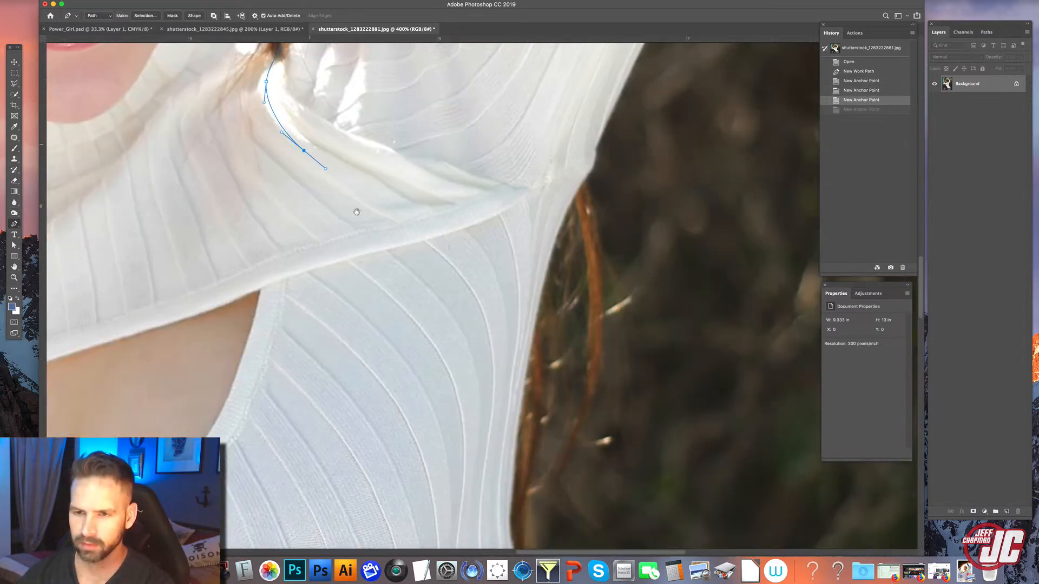
left_click(389, 259)
left_click(459, 371)
left_click_drag(433, 243, 393, 110)
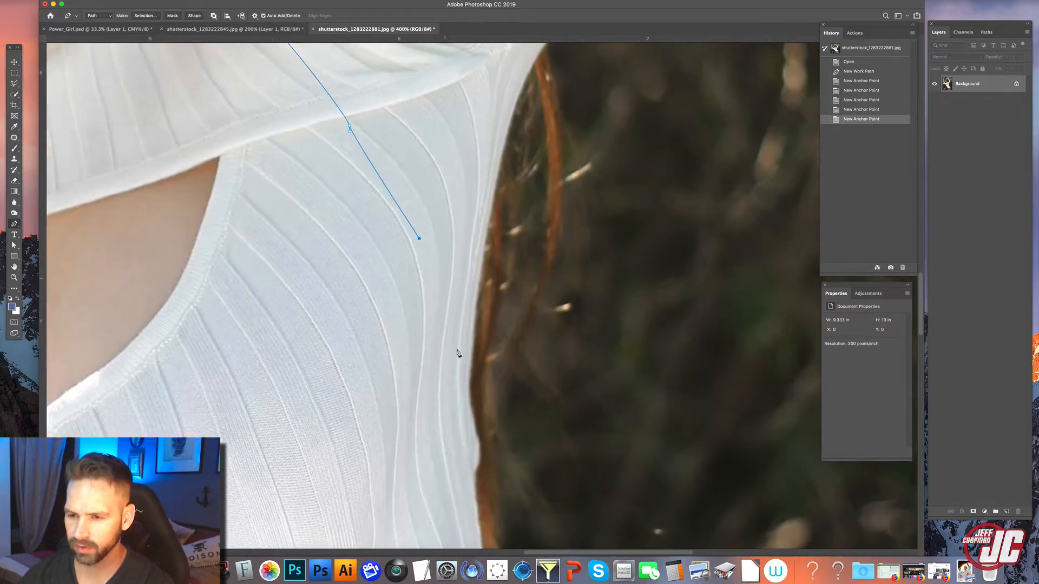
left_click(469, 353)
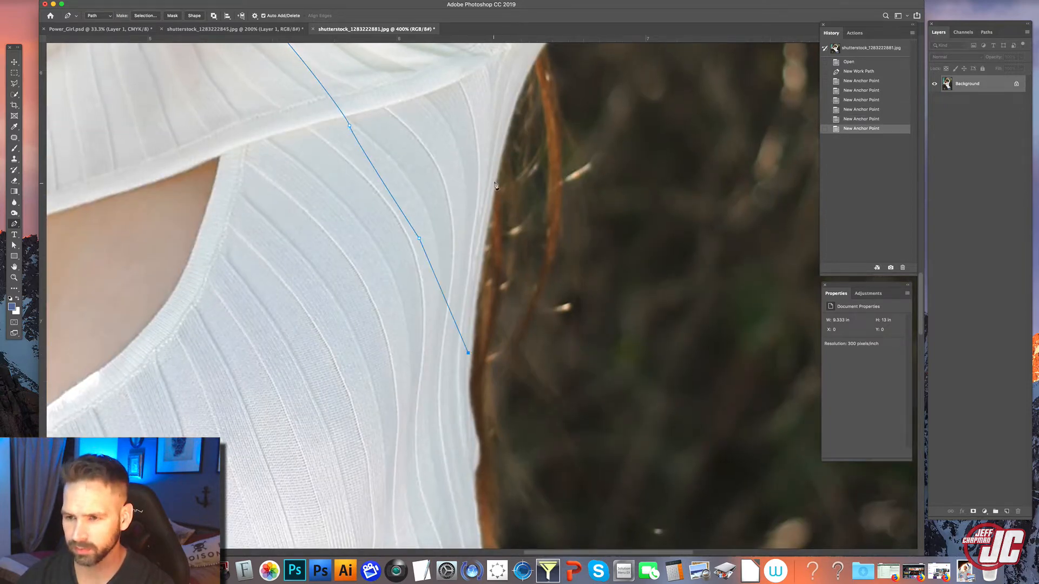
Continue the Pen path up the outer edge of the raised sleeve, around the cuff and back, closing it at the shoulder
left_click(504, 127)
scroll(481, 205, "up", 6)
scroll(482, 206, "right", 2)
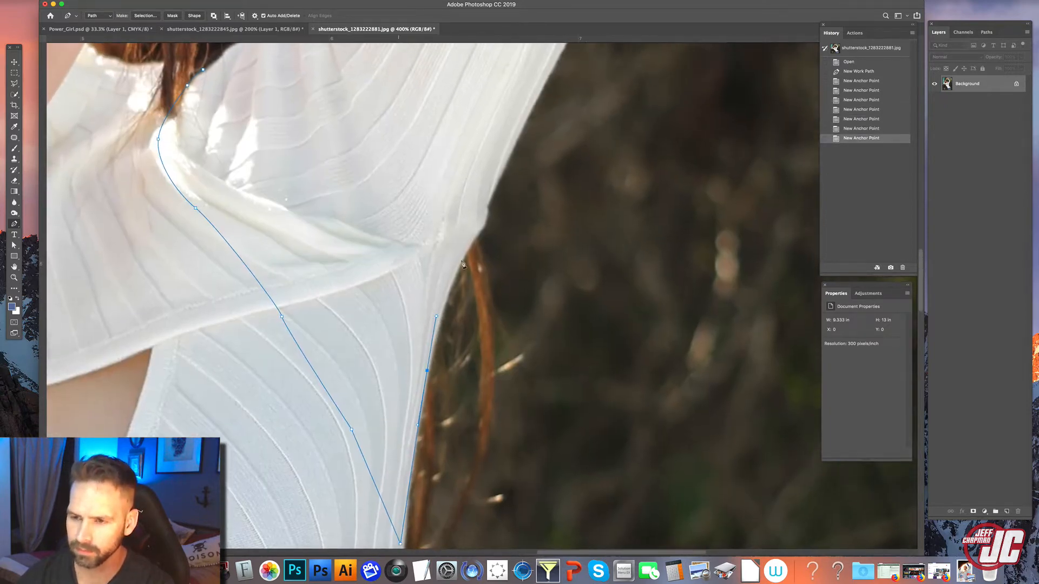
left_click(465, 248)
left_click(483, 219)
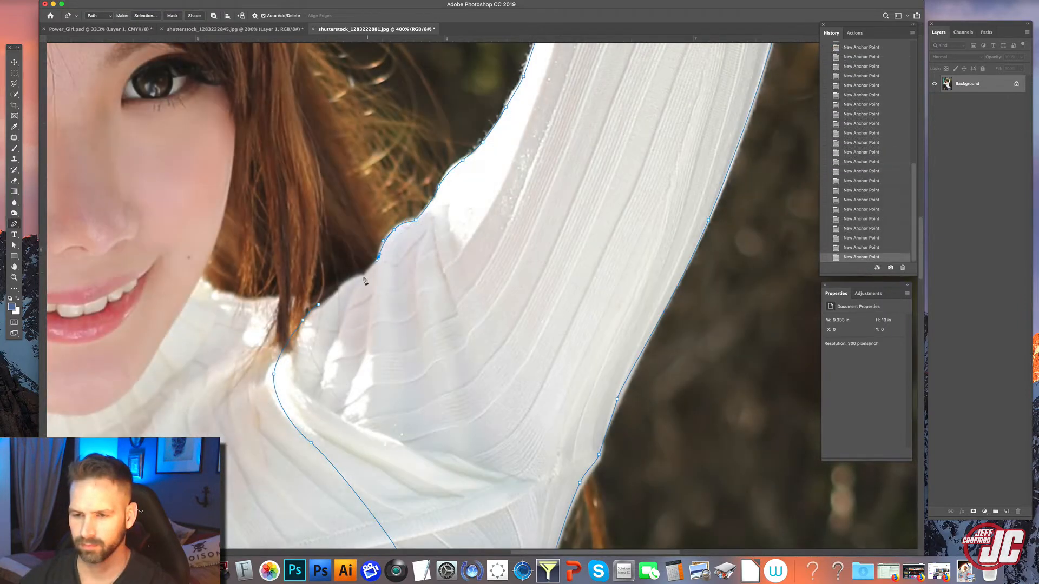
left_click(319, 304)
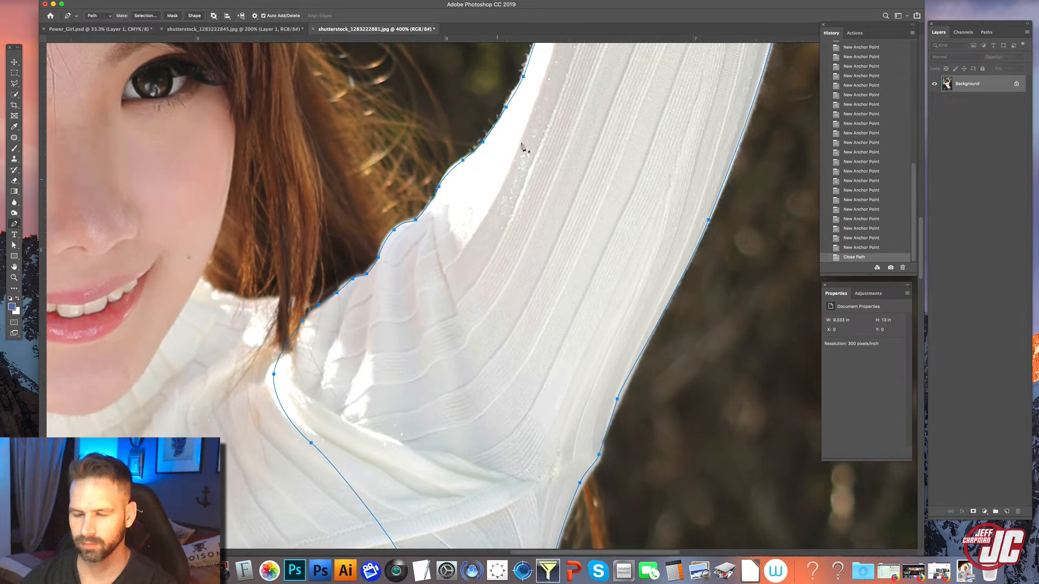
Convert the closed sleeve path to a selection and copy the sleeve onto a new layer
left_click_drag(521, 147, 398, 323)
left_click_drag(451, 70, 408, 161)
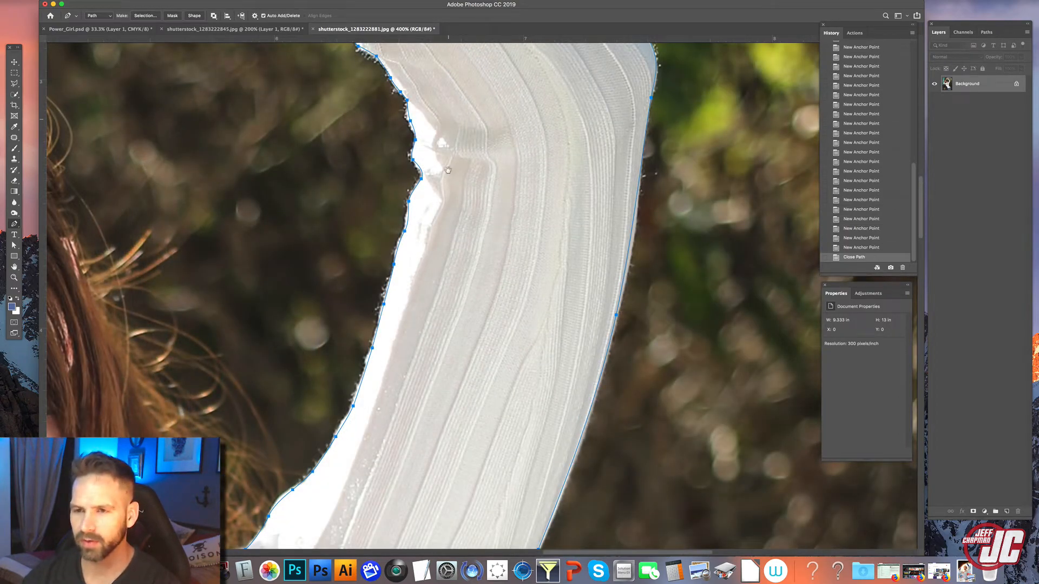
left_click_drag(446, 169, 475, 249)
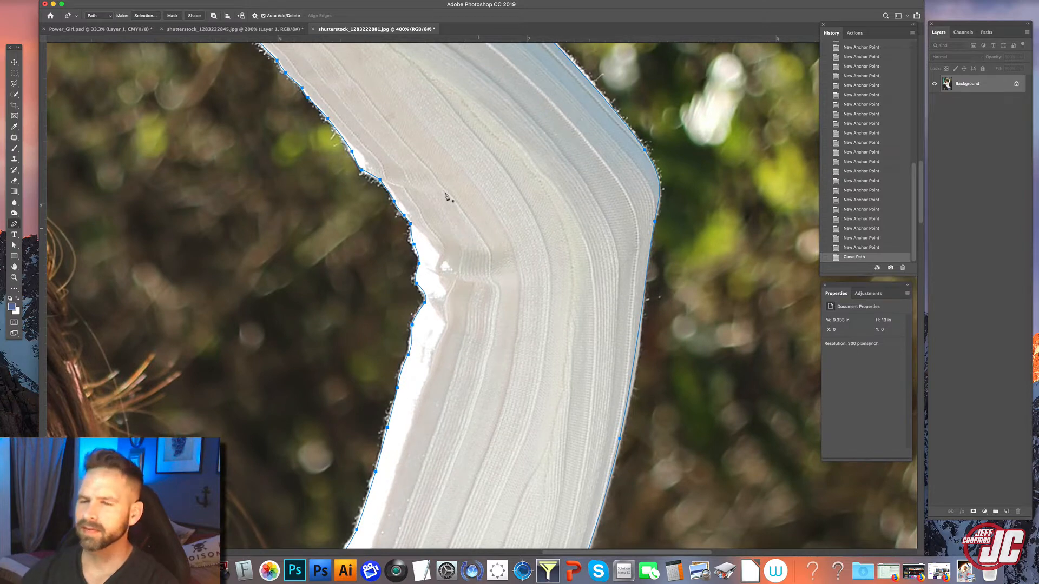
scroll(399, 144, "up", 5)
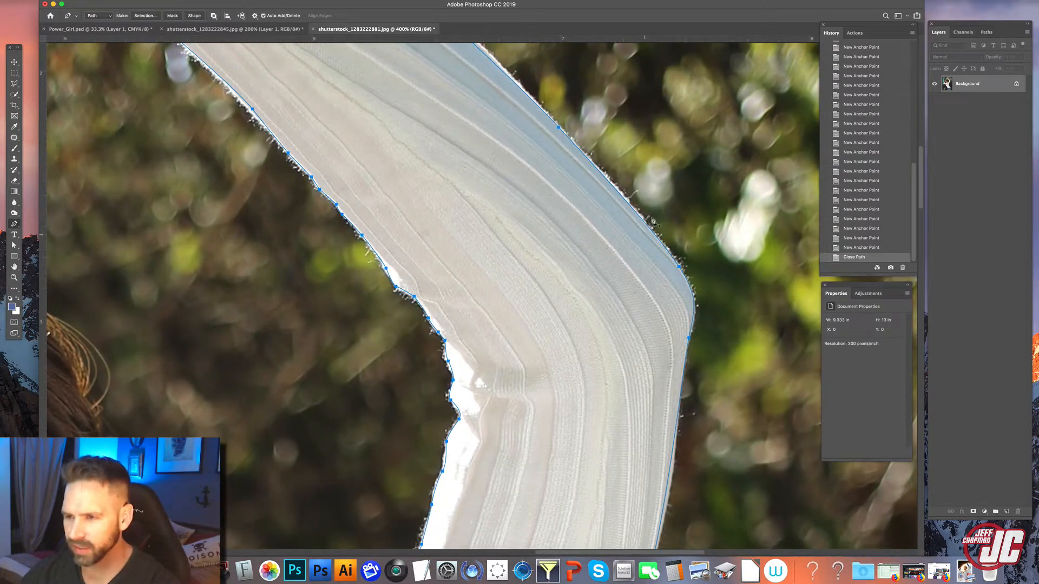
left_click_drag(420, 153, 482, 241)
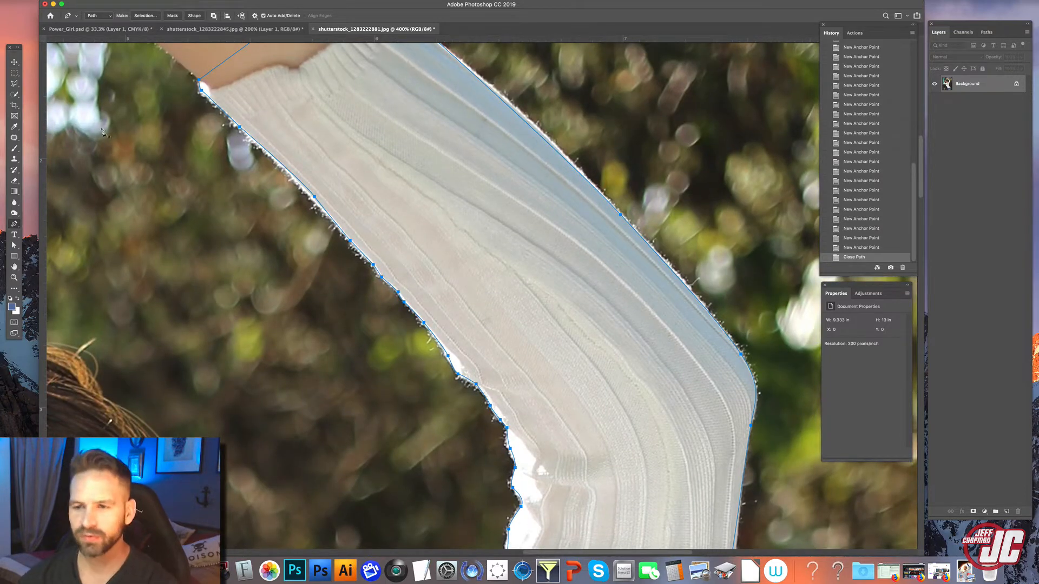
left_click(987, 32)
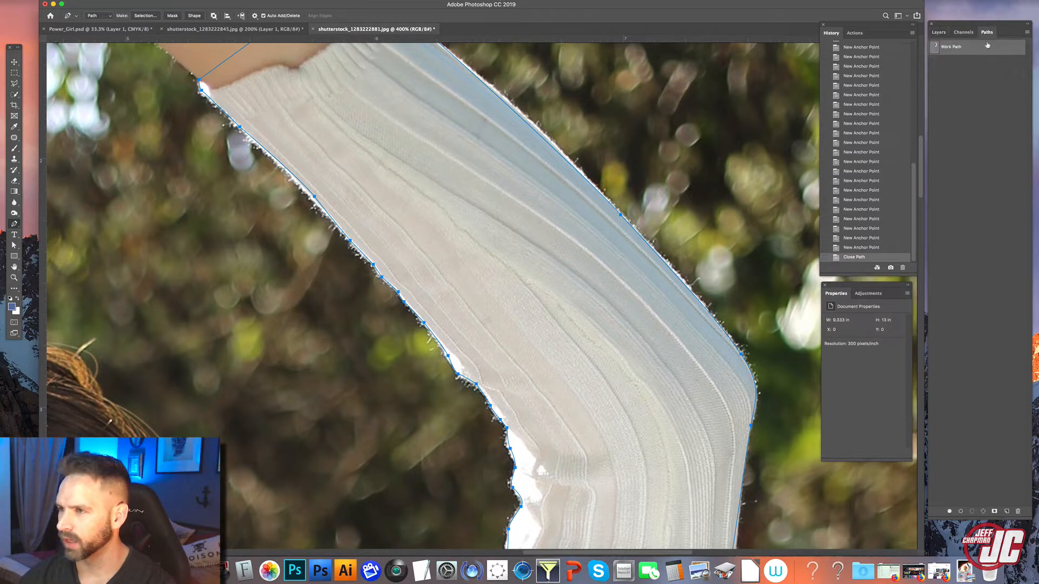
left_click(1027, 34)
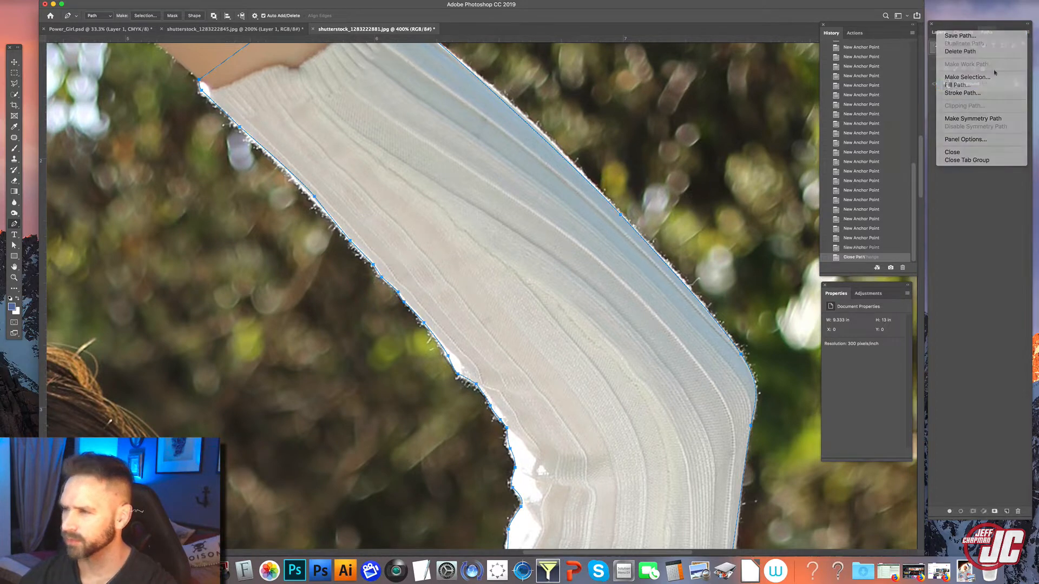
left_click(983, 89)
key("F7")
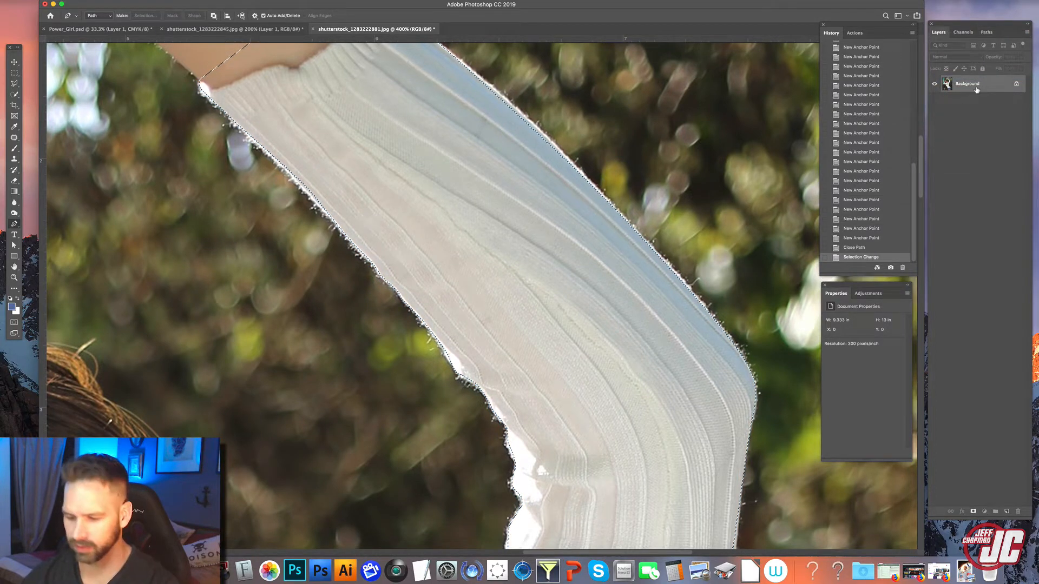
key("super+c")
key("super+v")
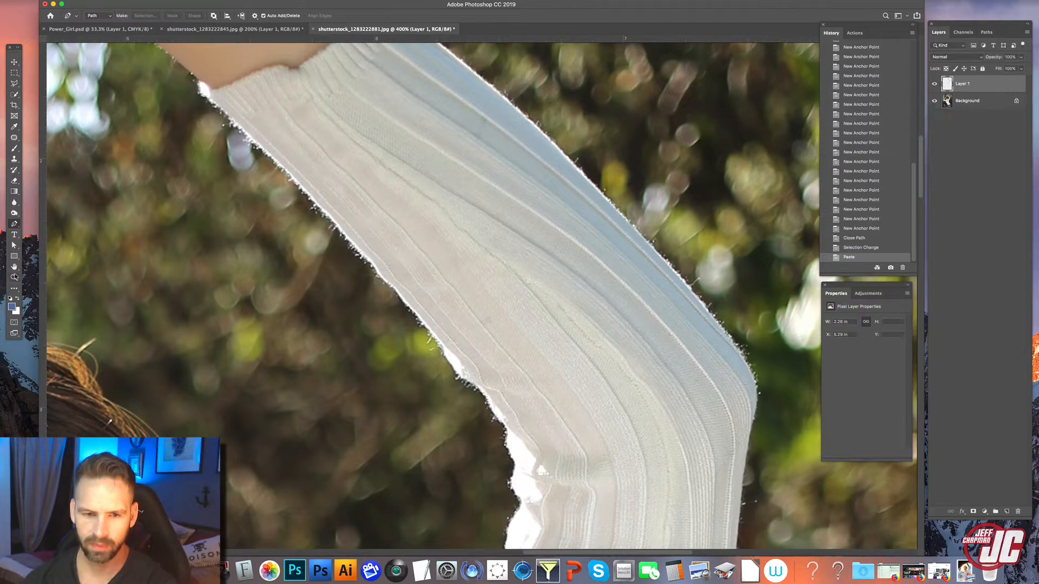
Hide the Background layer to inspect the edges of the sleeve cutout, and show it again
left_click(15, 277)
left_click(934, 100)
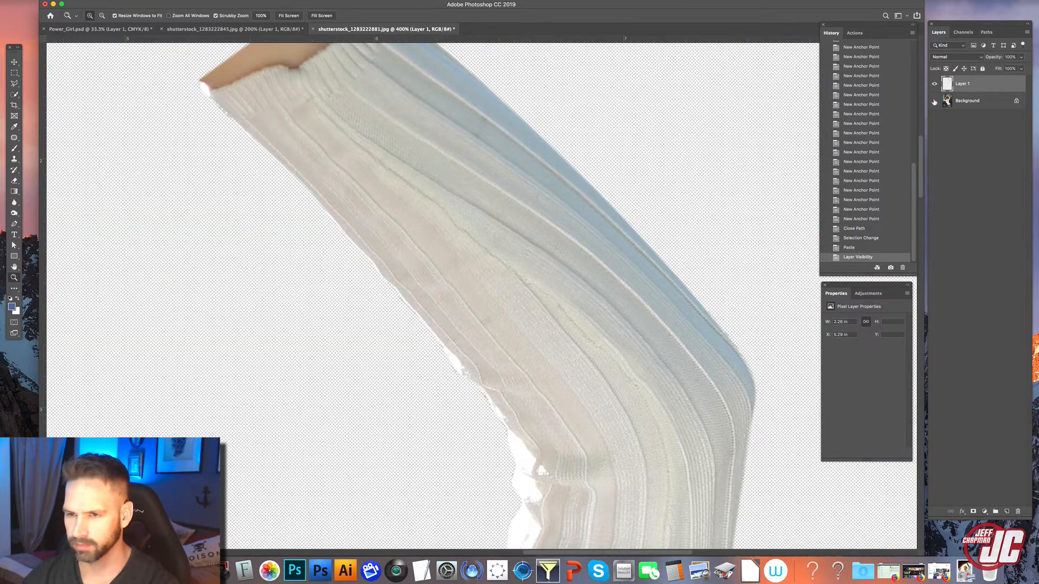
left_click(934, 100)
Start a loose Polygonal Lasso outline across the wrist and down the inner side of the raised arm to the shoulder
left_click(410, 308, "alt")
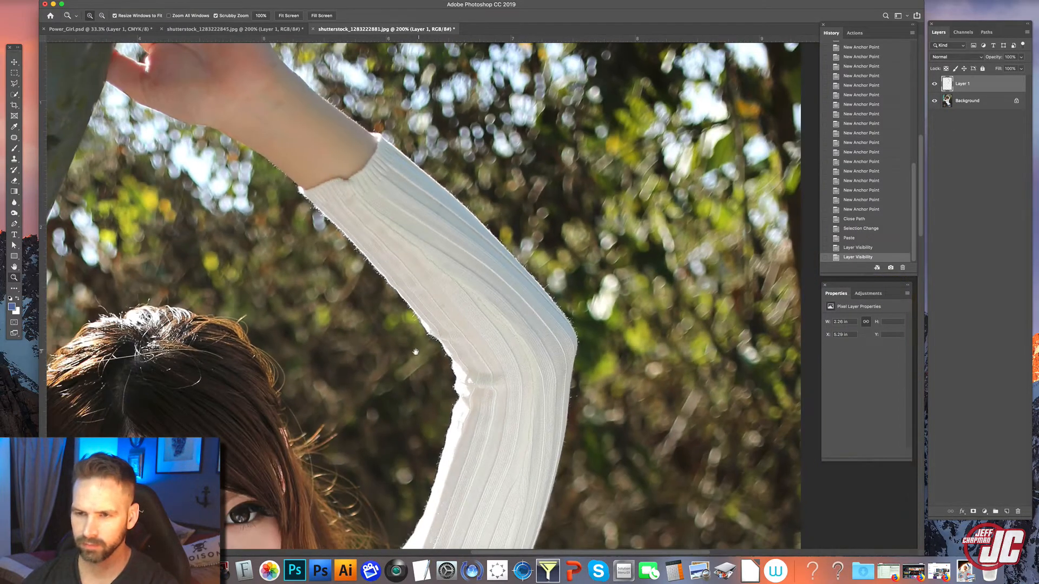
scroll(445, 212, "down", 5)
left_click(14, 83)
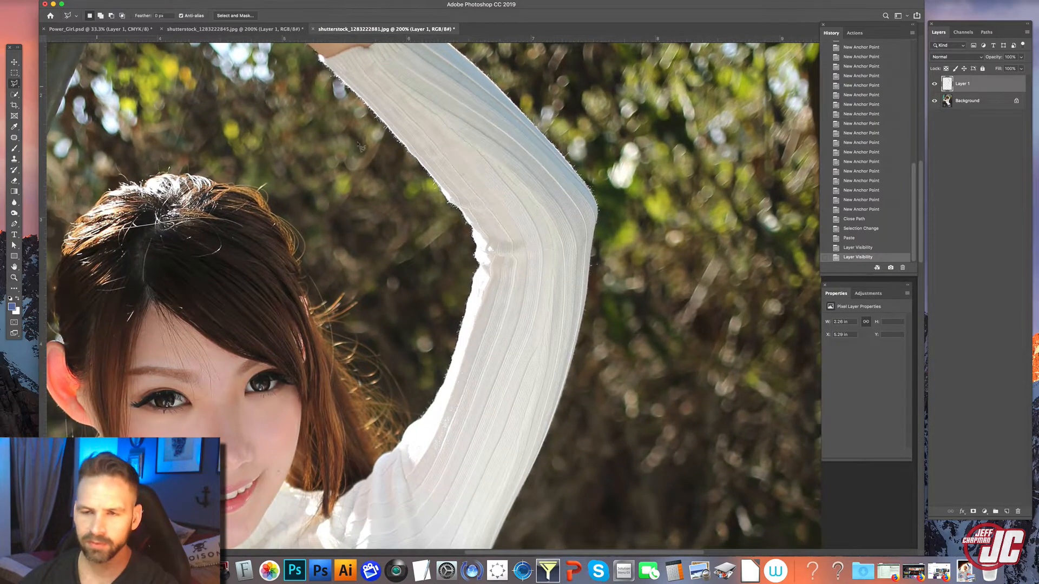
scroll(378, 216, "up", 3)
left_click(373, 71)
left_click(287, 137)
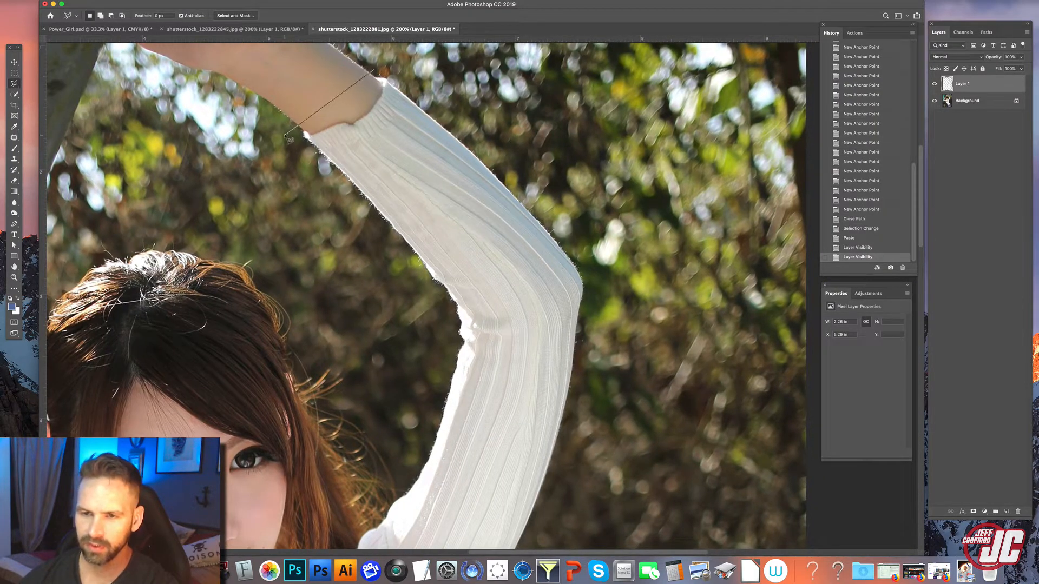
left_click(417, 287)
left_click_drag(422, 315, 412, 187)
left_click(405, 270)
left_click(392, 332)
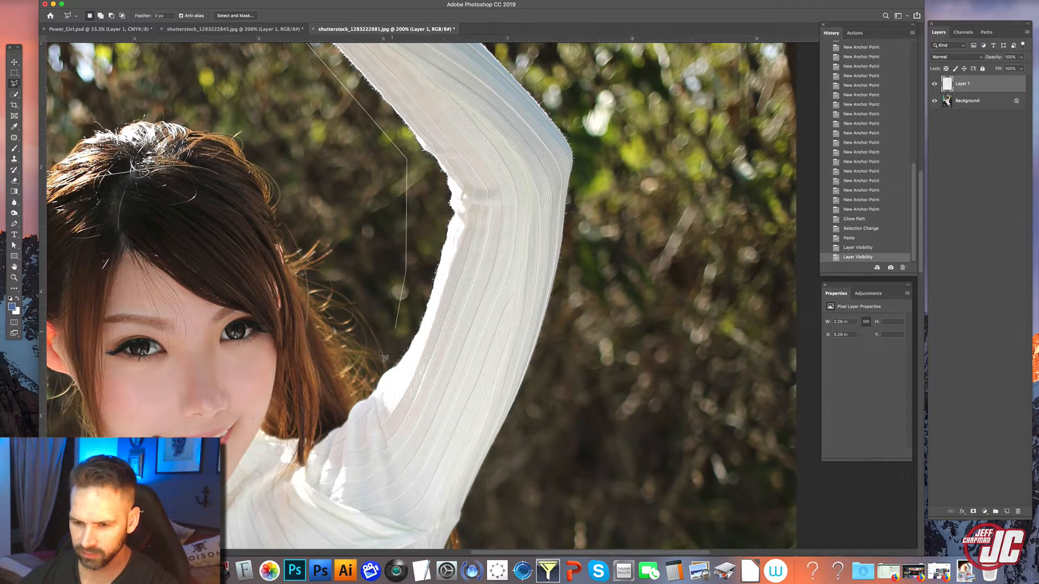
left_click(362, 387)
left_click(327, 426)
Run the lasso outline around the armpit and up the outer side of the arm, closing it at the wrist
left_click_drag(306, 441, 324, 301)
left_click(332, 358)
left_click(437, 493)
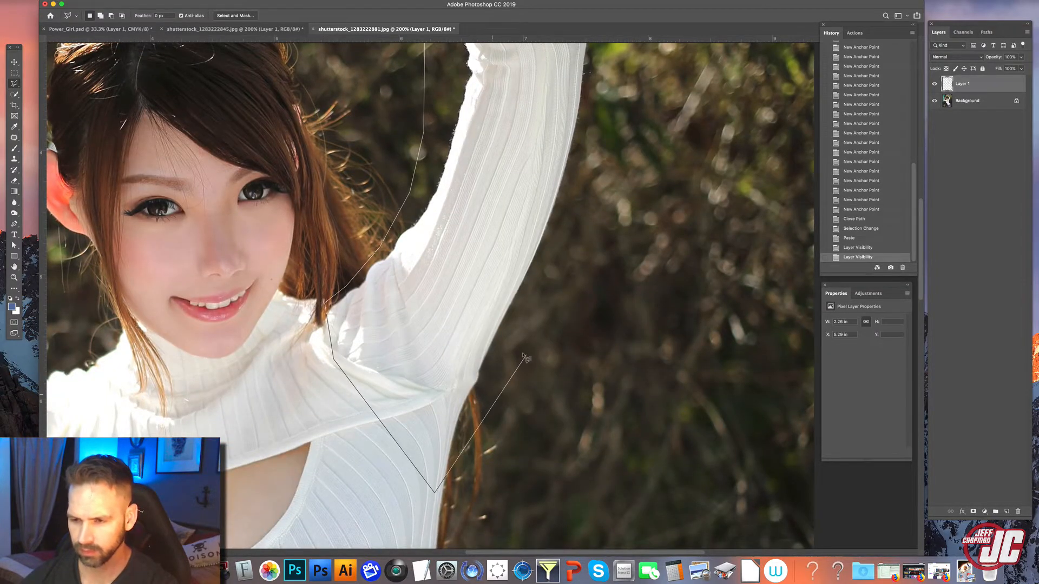
left_click_drag(597, 132, 559, 333)
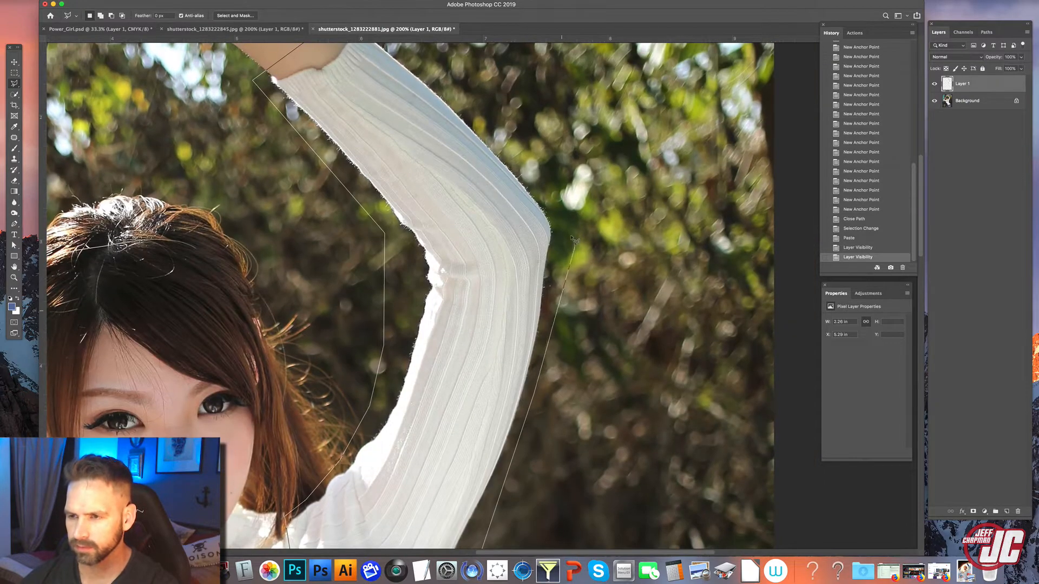
left_click(570, 223)
left_click_drag(438, 80, 490, 137)
left_click(381, 82)
Copy the lassoed arm area from the Background onto a new layer and hide the Background and Layer 1
left_click(14, 62)
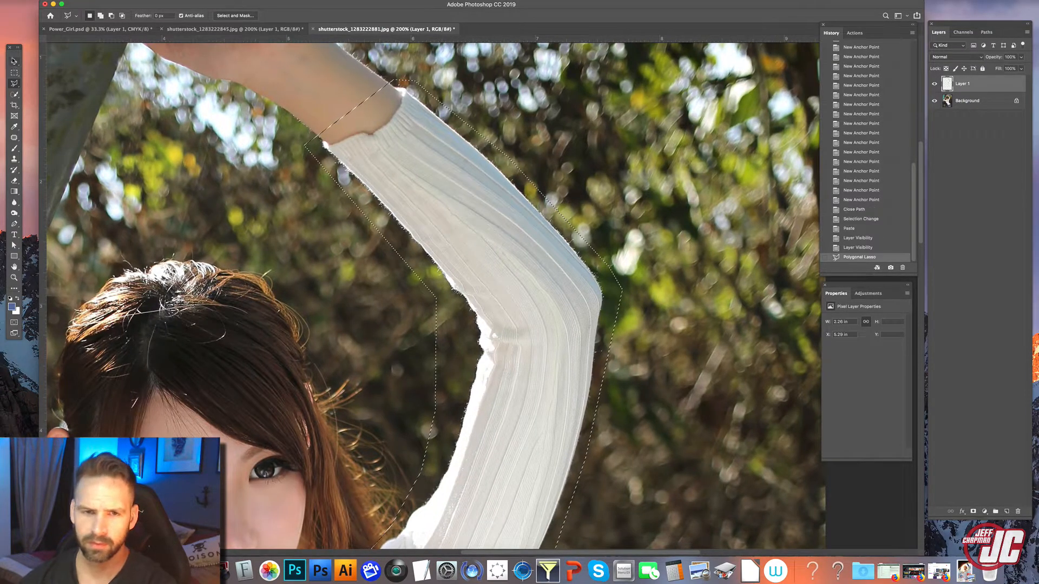
left_click(977, 102)
key("super+c")
key("super+v")
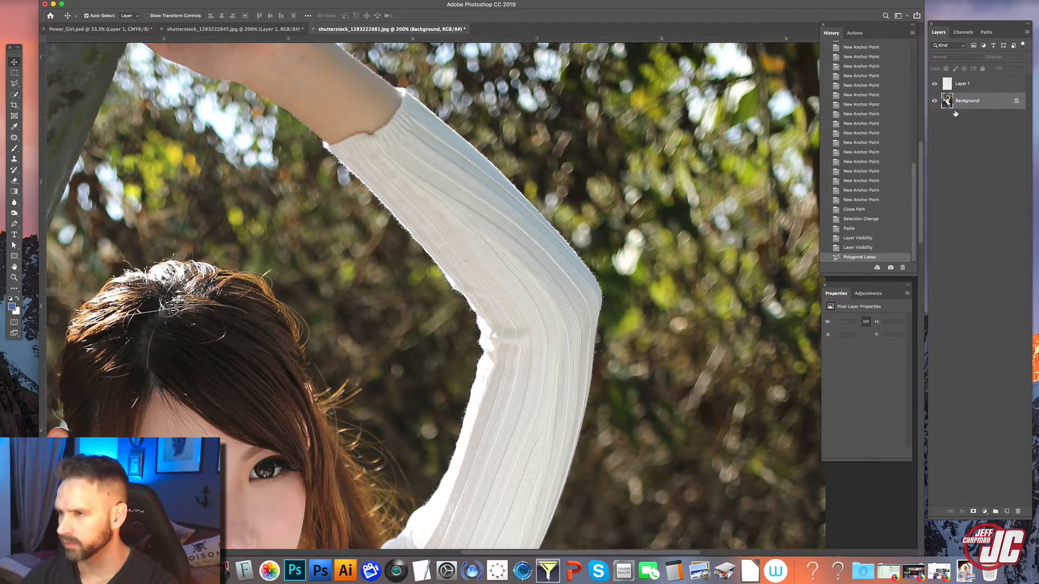
left_click(934, 117)
left_click(934, 84)
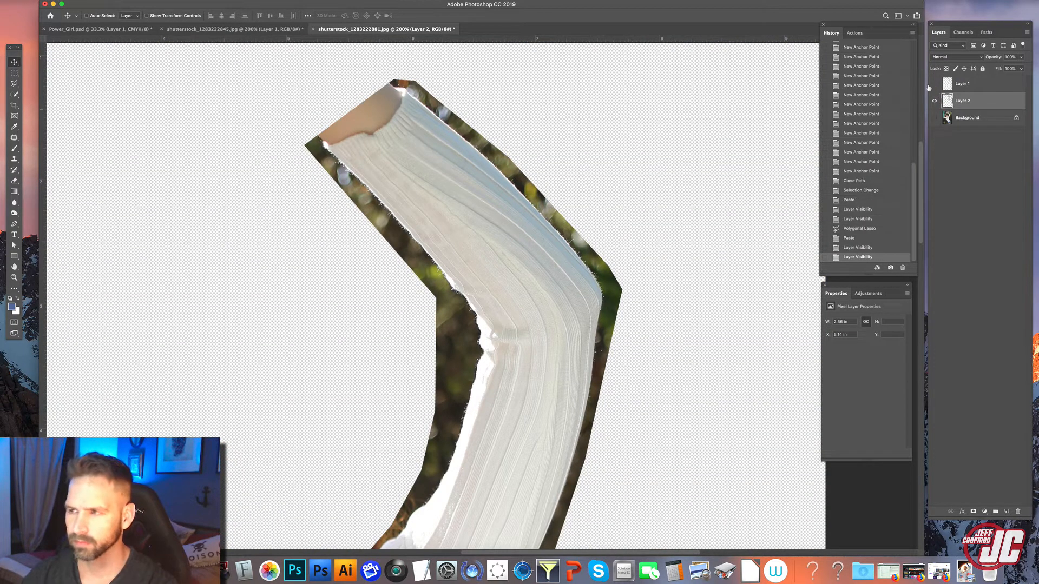
Compare the individual color channels of the loose arm cutout and duplicate the Blue channel
left_click(963, 32)
left_click(933, 77)
left_click(932, 92)
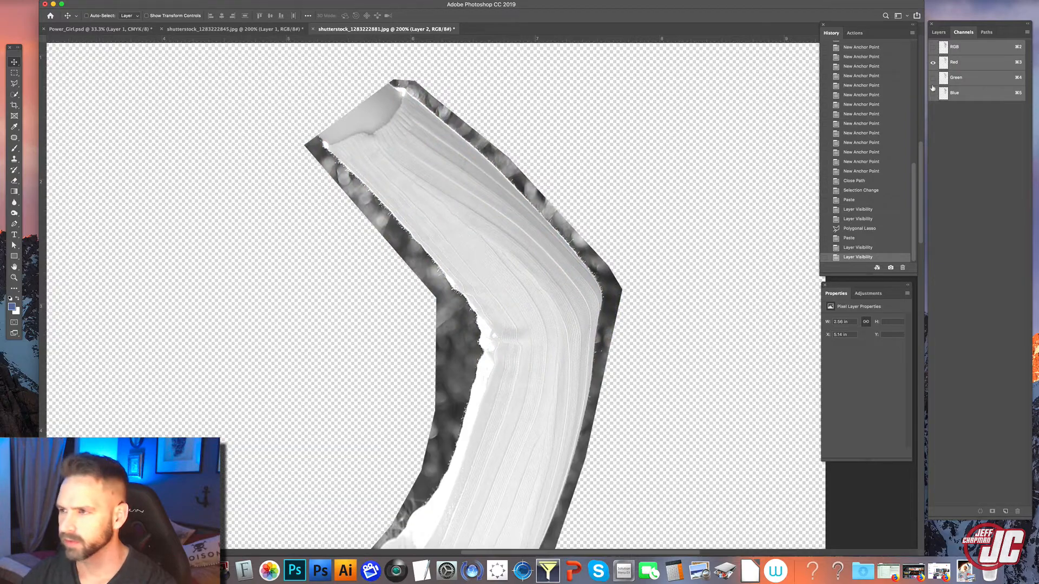
left_click(933, 94)
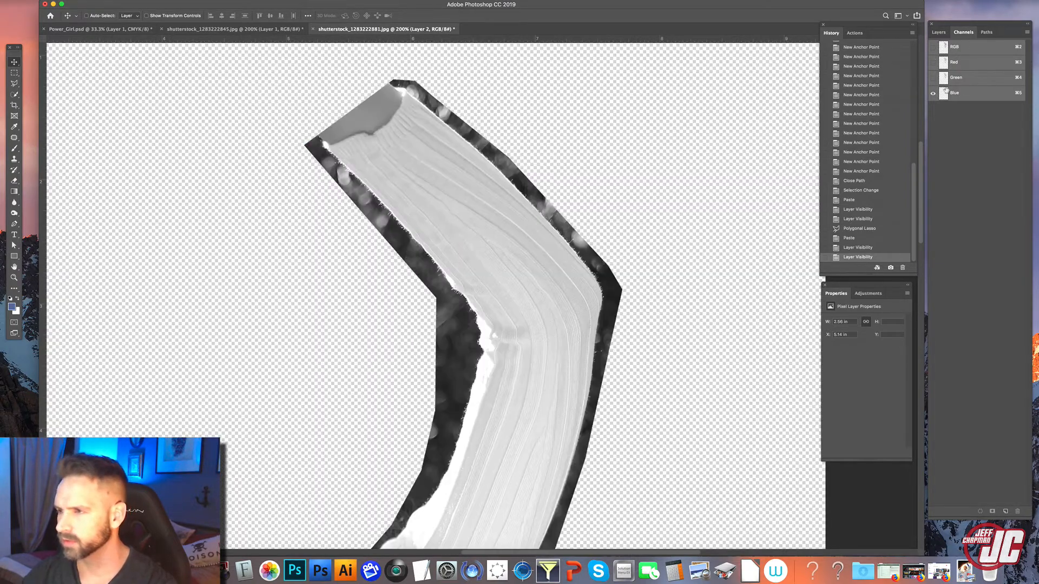
left_click(932, 93)
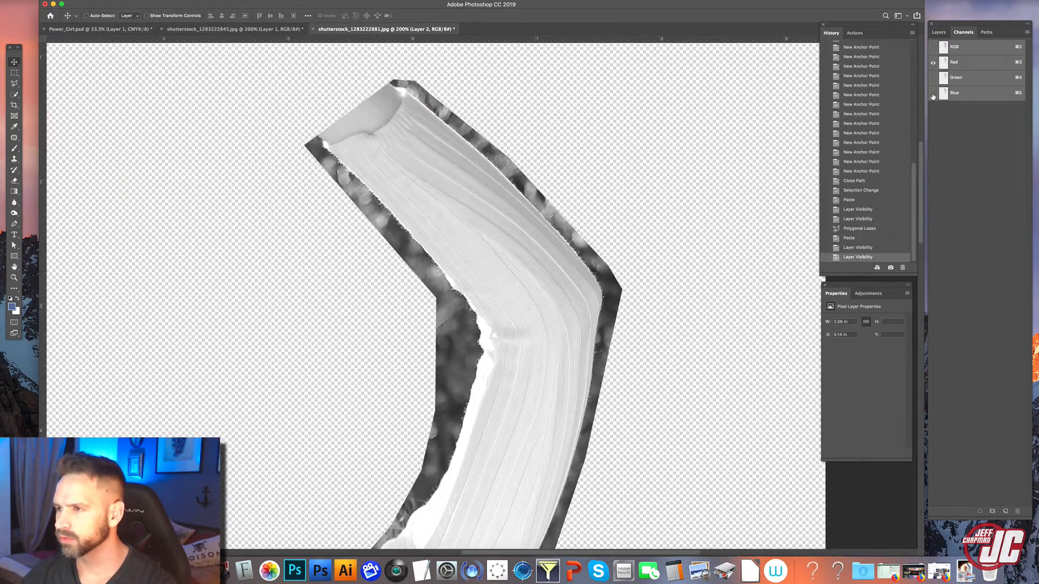
left_click(933, 93)
left_click(951, 94)
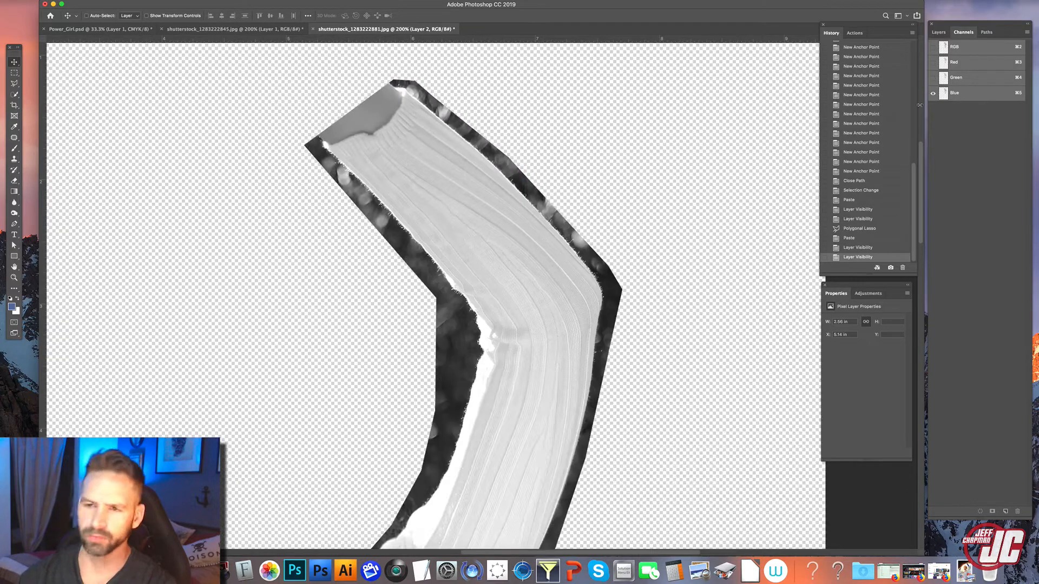
left_click_drag(974, 92, 1005, 512)
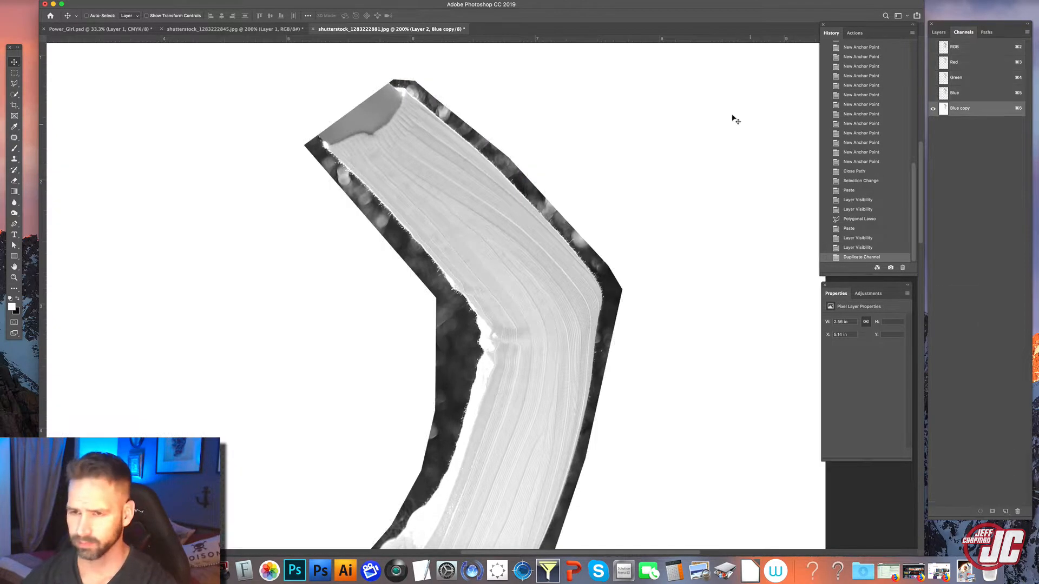
Apply Levels to the Blue copy channel, raising the black input to 58 and lowering the white input for stronger contrast
left_click(100, 6)
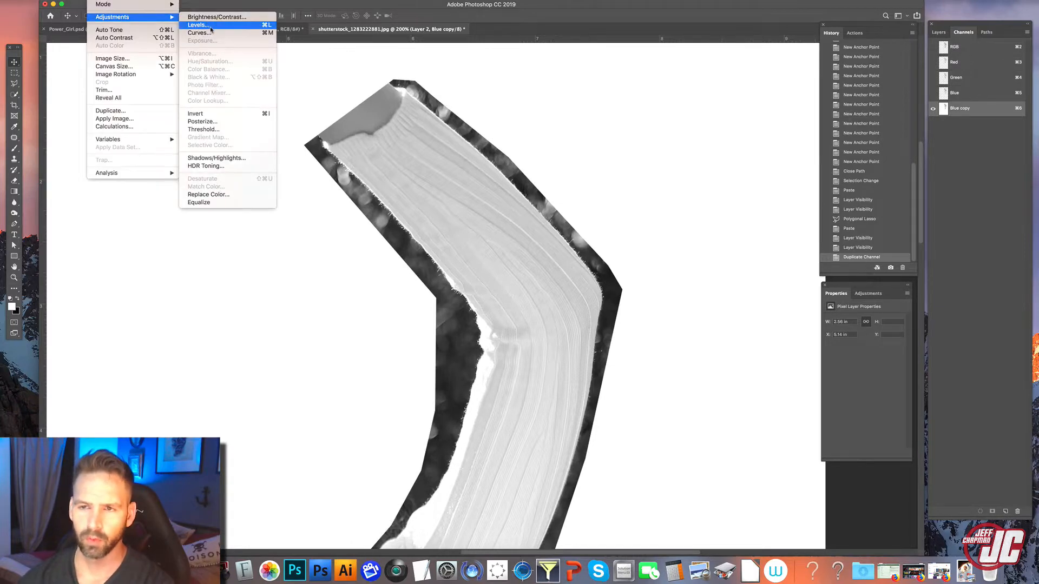
left_click(216, 26)
left_click_drag(521, 178, 544, 176)
left_click_drag(625, 173, 604, 173)
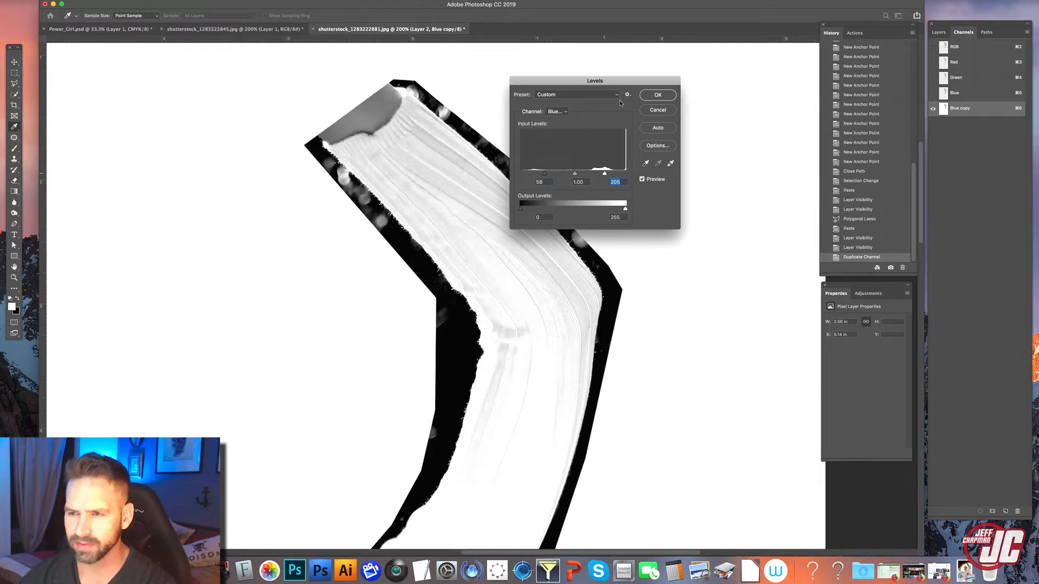
left_click_drag(596, 118, 666, 97)
left_click_drag(675, 156, 669, 161)
left_click(726, 77)
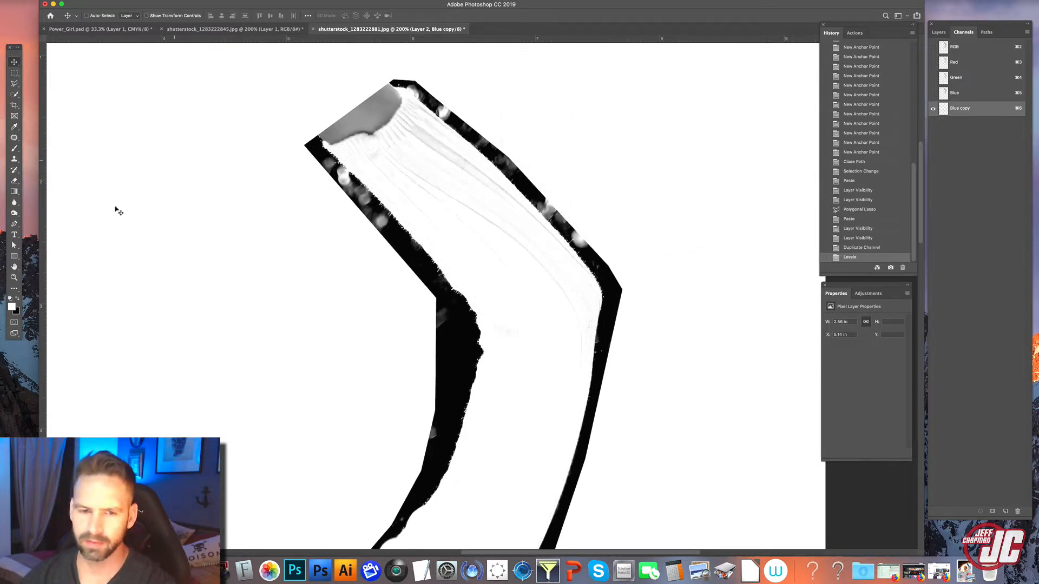
Darken the light spots in the border around the sleeve to solid black with the Burn tool and a black brush
left_click(14, 213)
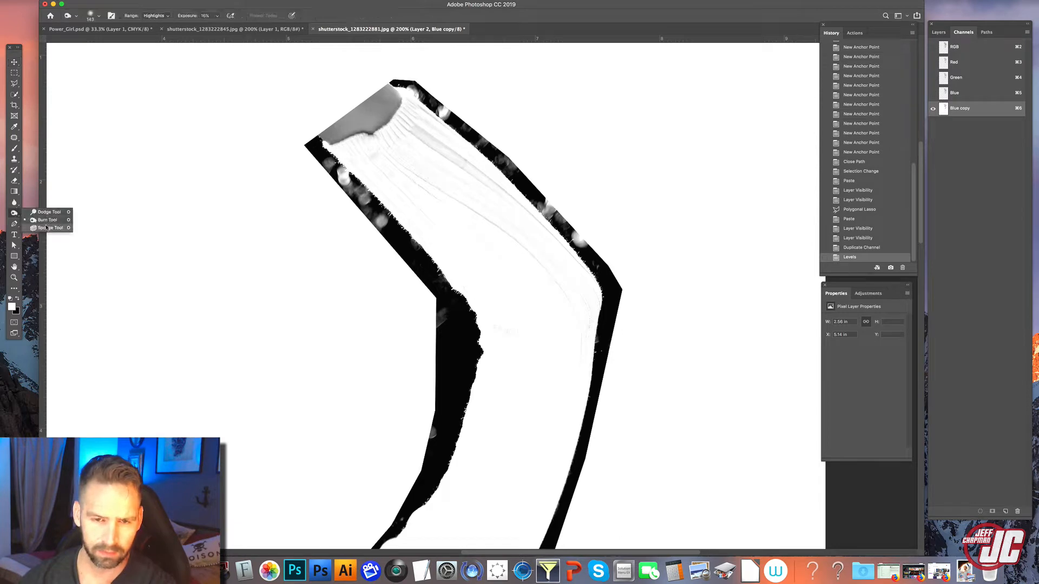
right_click(258, 148)
left_click(156, 16)
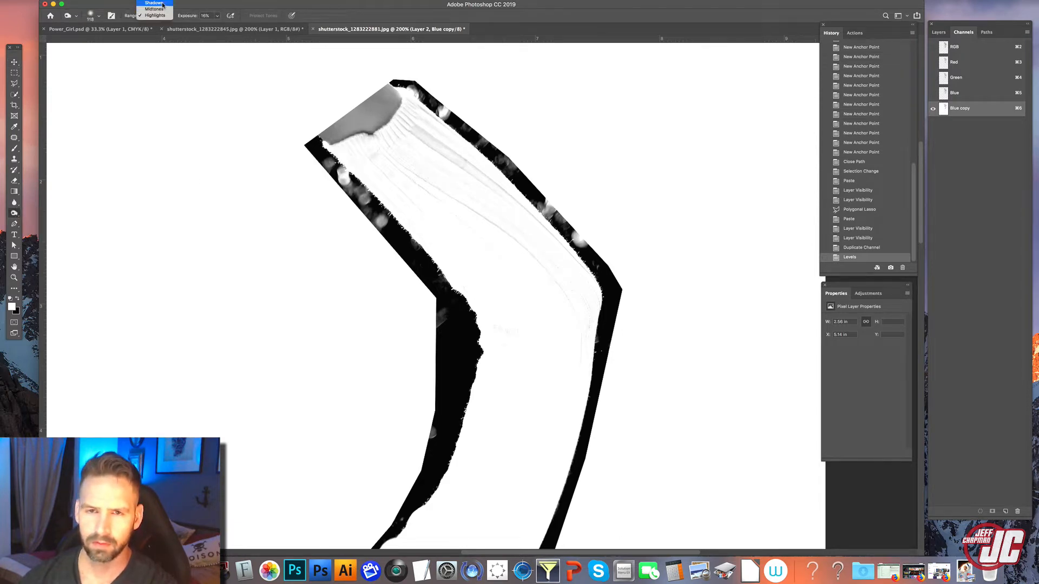
left_click(154, 6)
left_click_drag(216, 15, 232, 25)
mouse_move(351, 200)
left_mouse_down()
mouse_move(321, 179)
mouse_move(353, 186)
mouse_move(438, 304)
left_mouse_up()
scroll(433, 216, "down", 5)
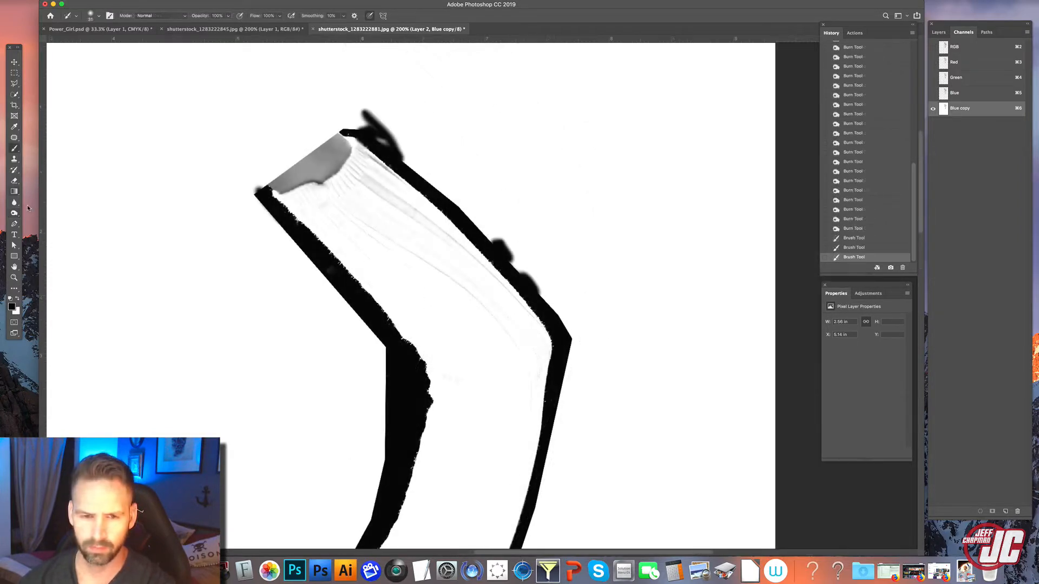
Whiten the gray folds inside the sleeve using the Dodge tool set to Highlights at 22% exposure
left_click(14, 213)
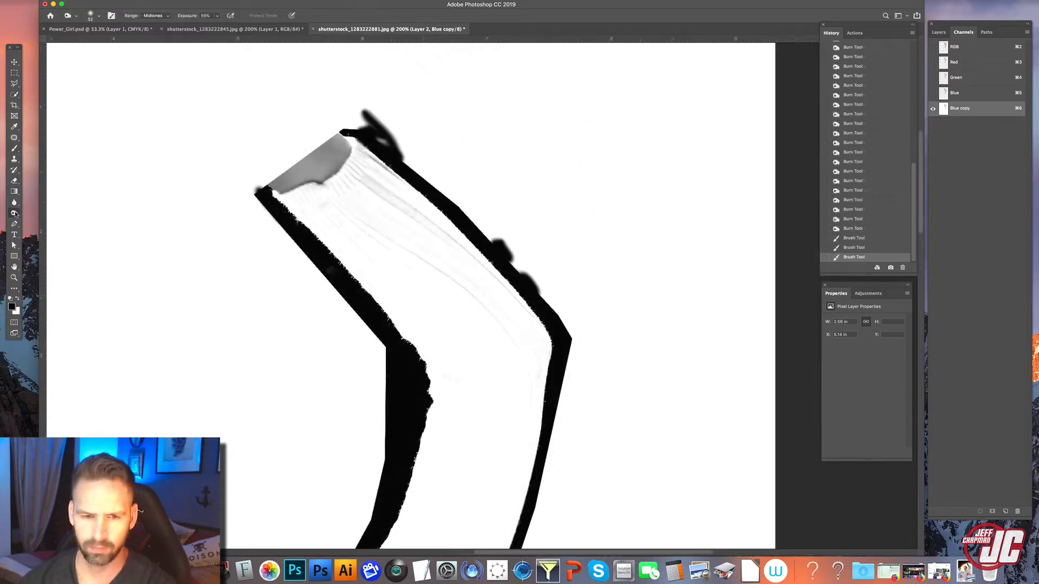
right_click(15, 213)
left_click(46, 222)
left_click(156, 16)
left_click(154, 25)
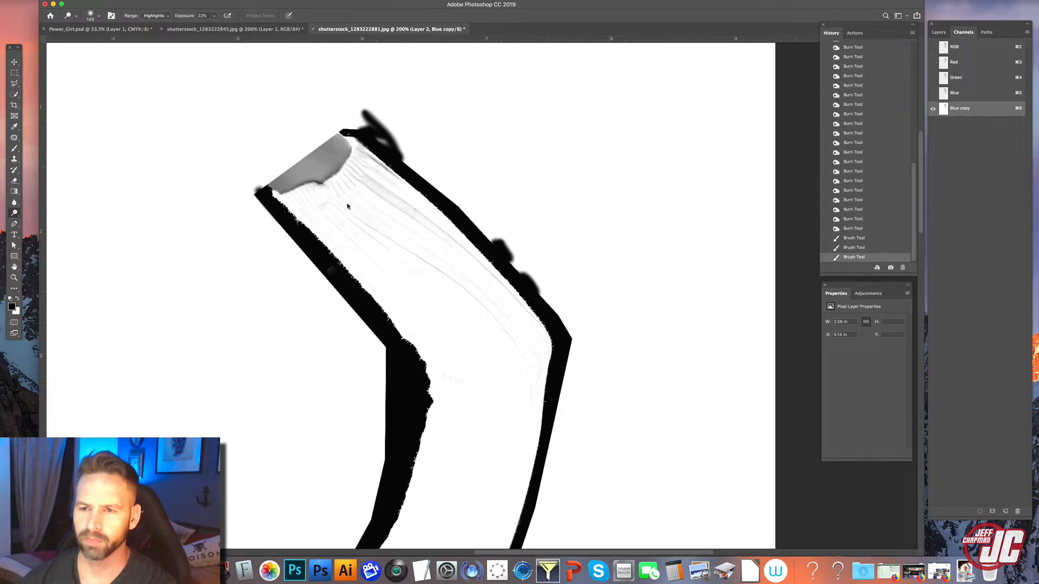
mouse_move(325, 217)
left_mouse_down()
mouse_move(453, 466)
mouse_move(446, 272)
mouse_move(494, 281)
mouse_move(522, 357)
left_mouse_up()
left_click_drag(504, 399, 488, 238)
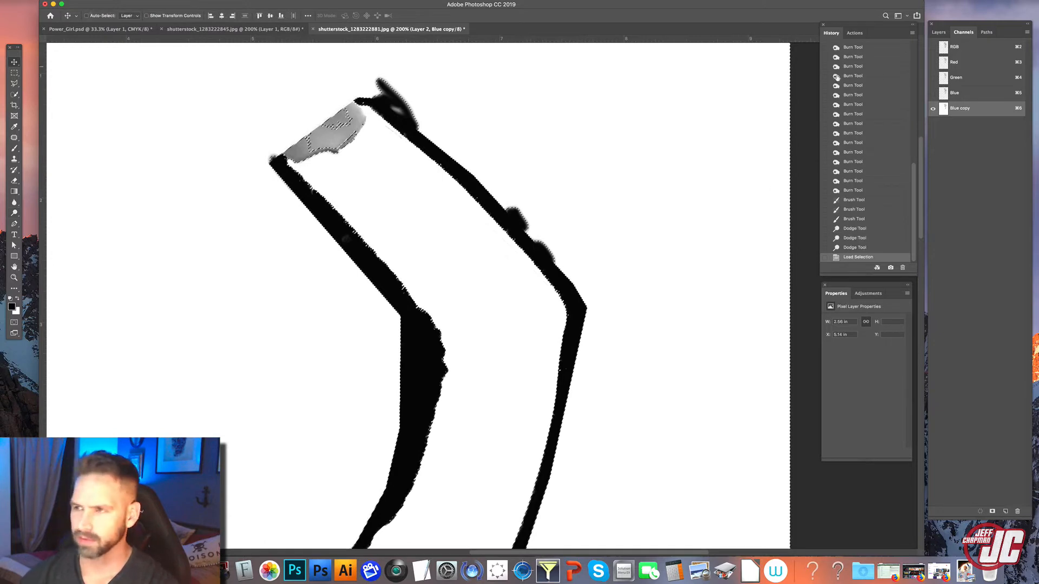
Restore the full RGB view, copy the selected sleeve from Layer 2, paste it in place on a new layer, and hide Layer 2
left_click(954, 47)
left_click(939, 32)
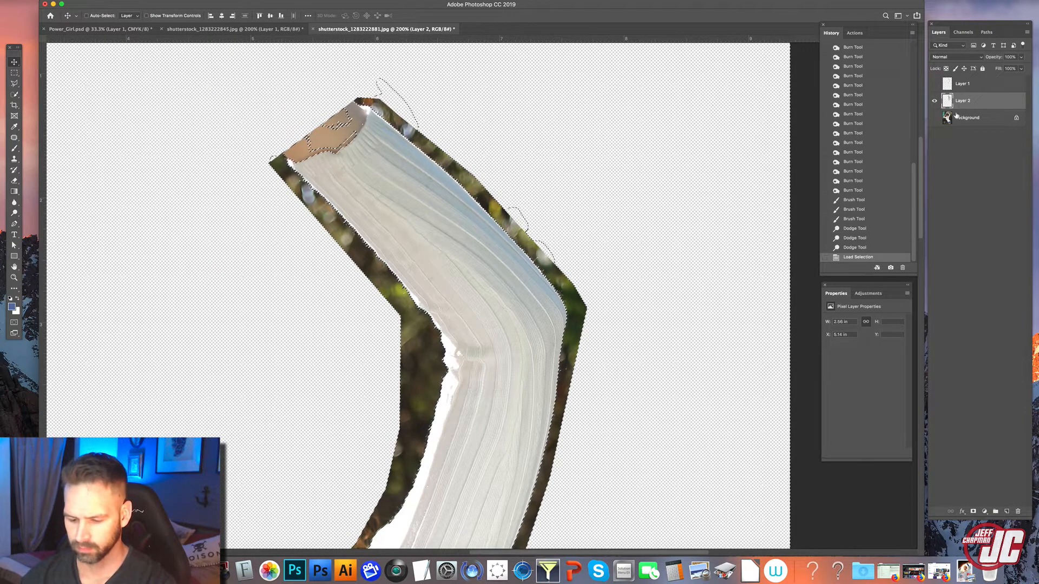
key("super+c")
key("shift+super+v")
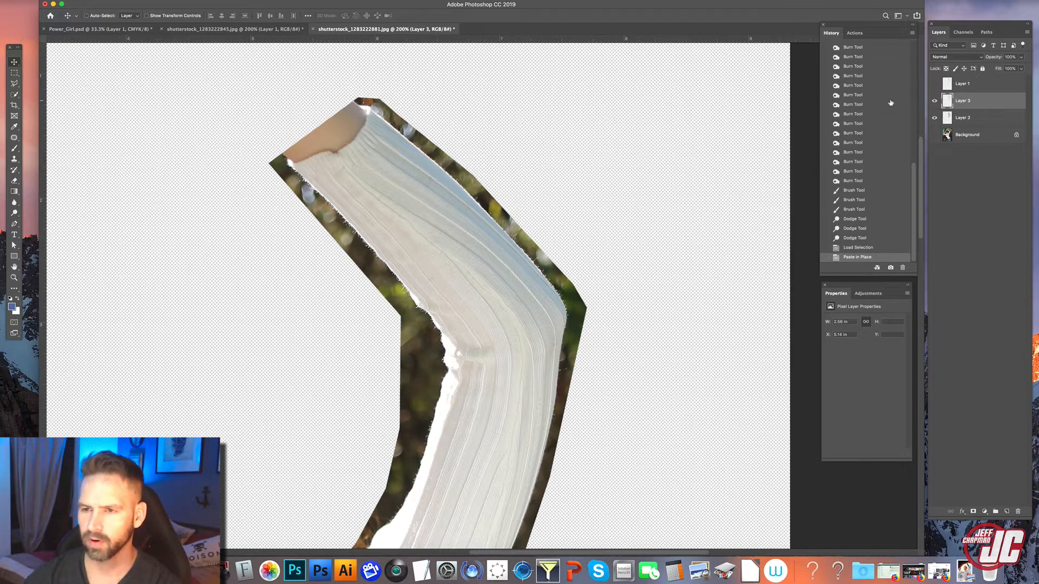
left_click(933, 118)
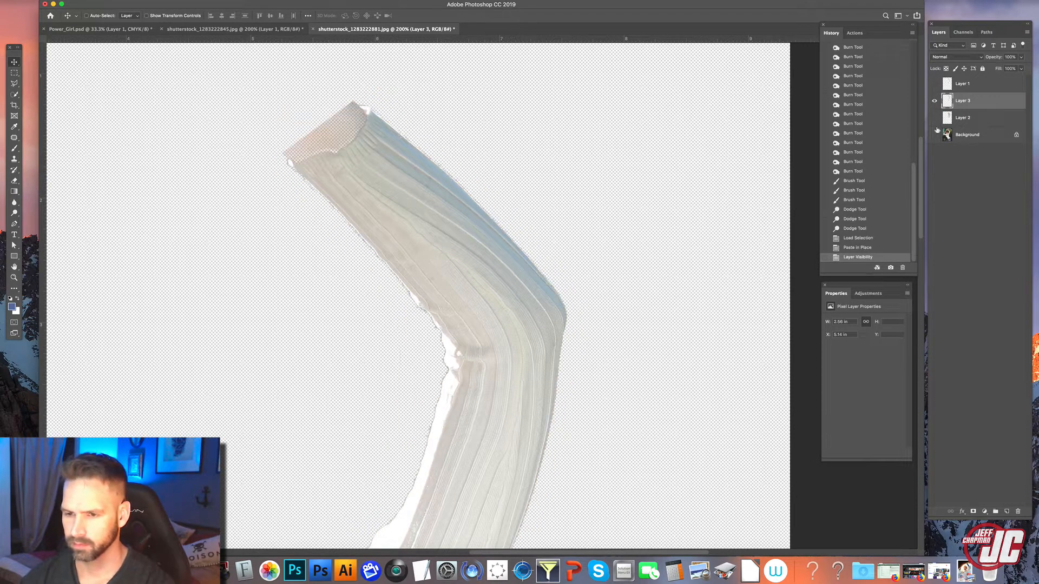
Show all the cutout layers above the Background and fill Layer 2 with the blue foreground color as a backdrop
key("z")
key("super+plus")
left_click_drag(933, 84, 933, 117)
left_click(969, 118)
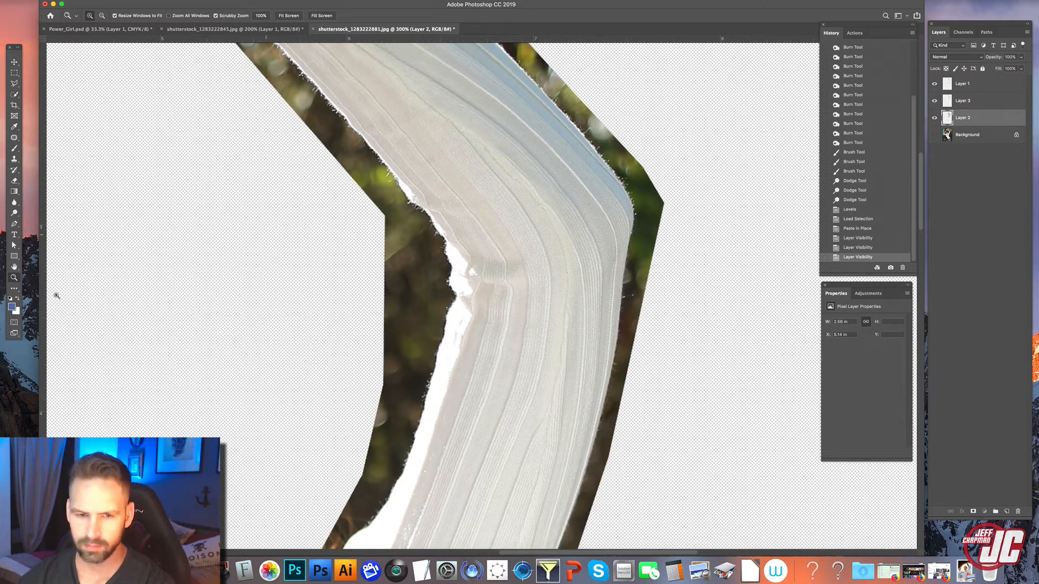
key("alt+BackSpace")
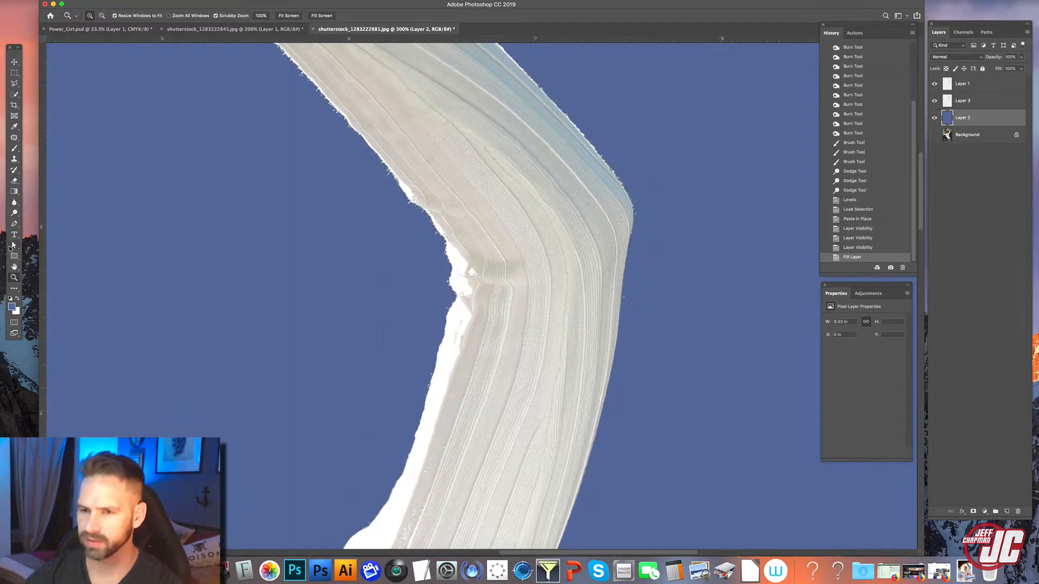
Add a white Color Overlay in Lighten mode at low opacity to the extracted sleeve on Layer 3
key("alt+bracketright")
scroll(379, 162, "up", 4)
scroll(379, 162, "left", 1)
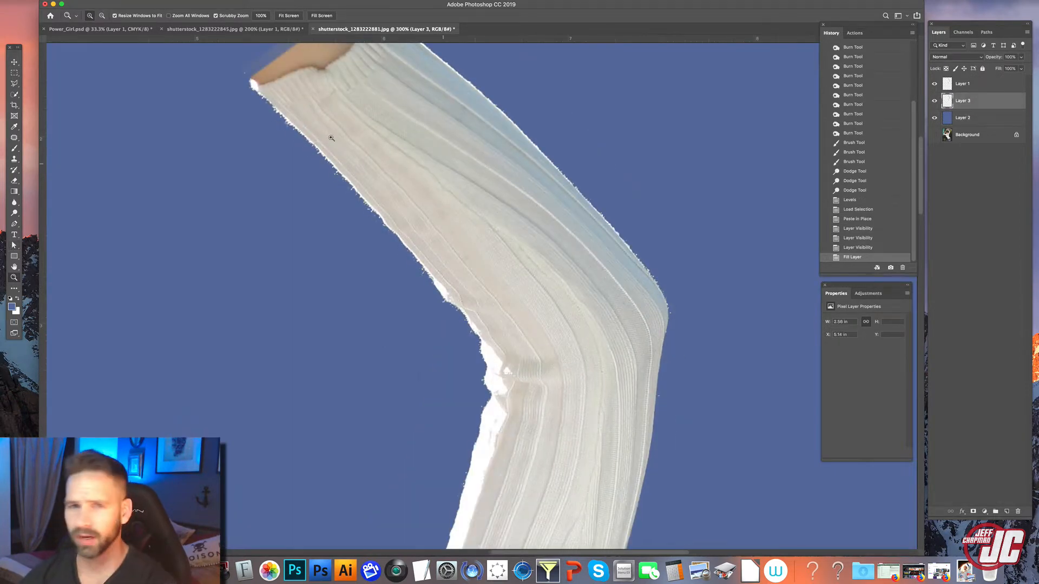
left_click(389, 210)
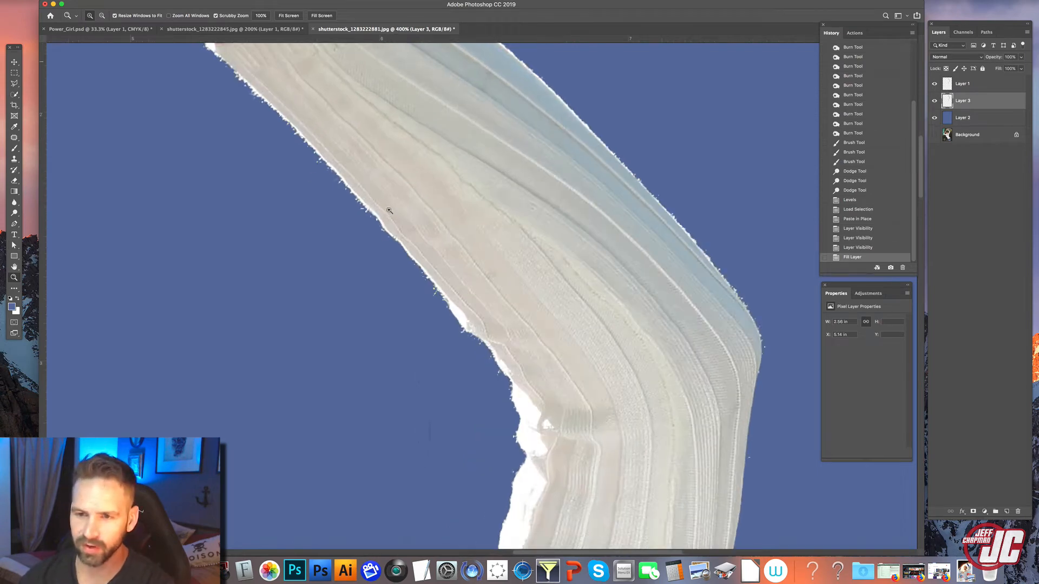
double_click(993, 102)
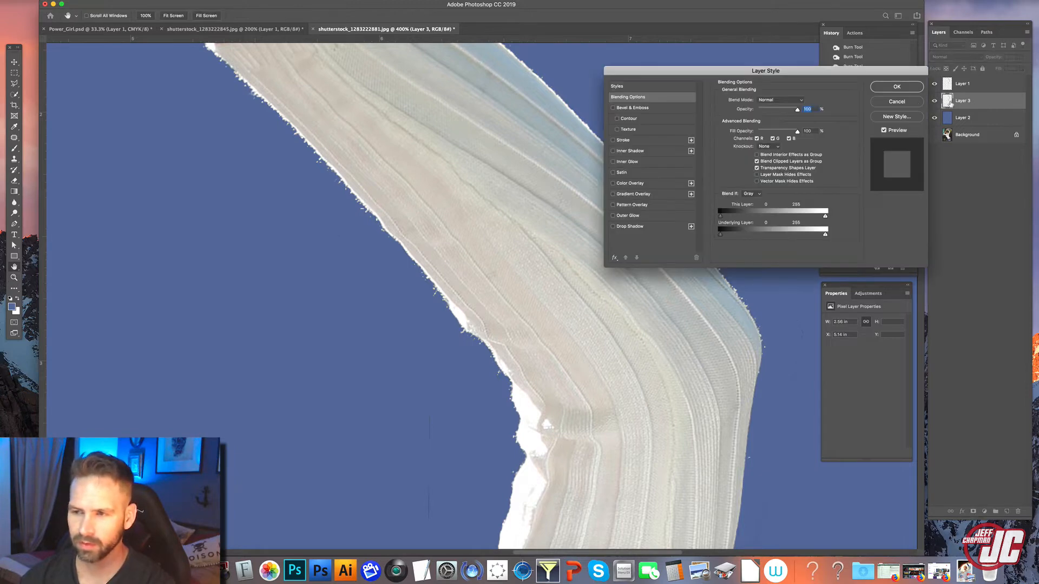
left_click(913, 103)
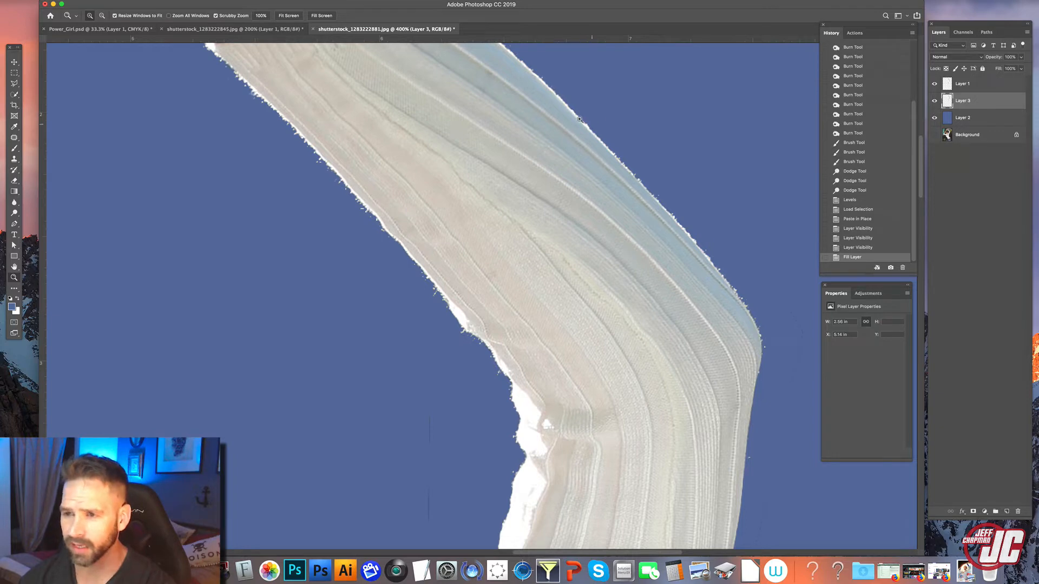
double_click(987, 100)
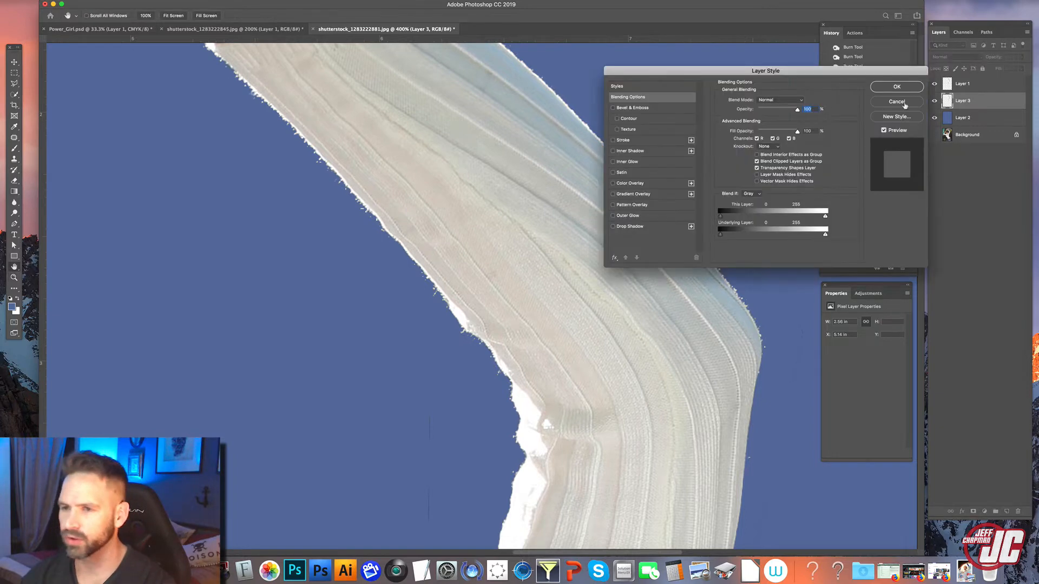
left_click(637, 183)
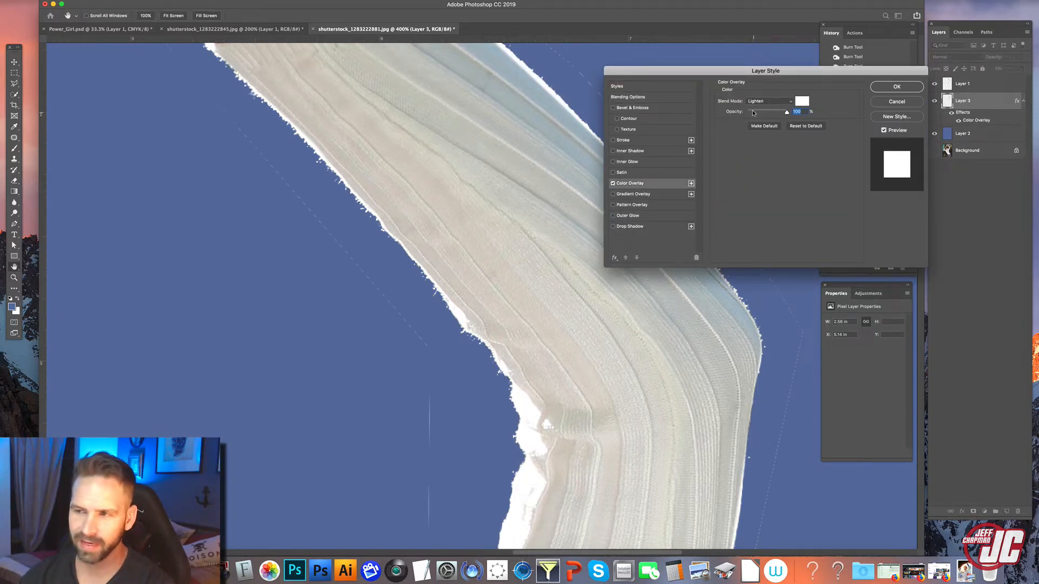
left_click_drag(748, 113, 757, 113)
key("Return")
Soften the extracted sleeve layer with the Blur More filter
left_click(192, 1)
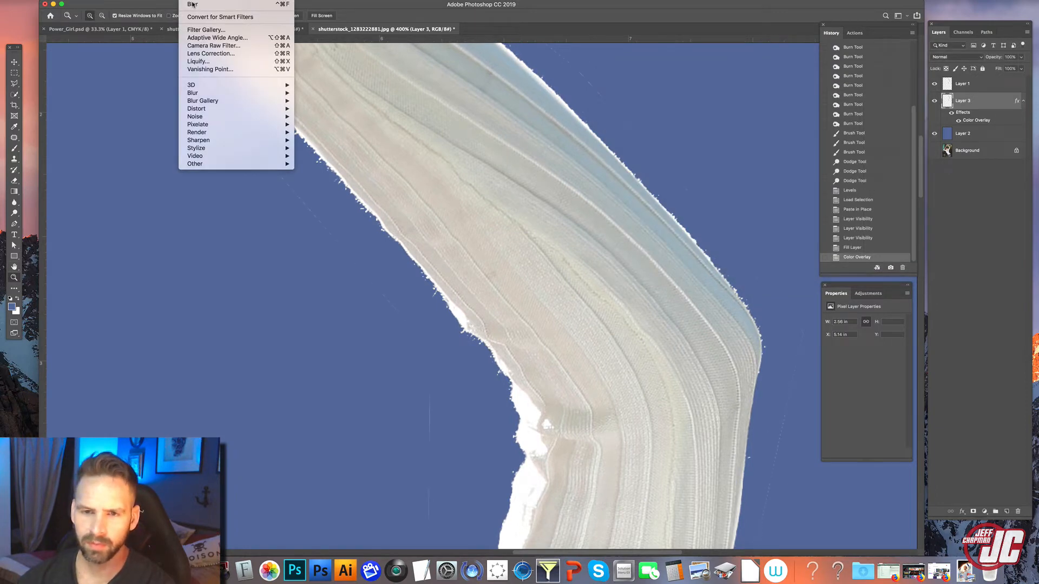
mouse_move(195, 93)
left_click(318, 109)
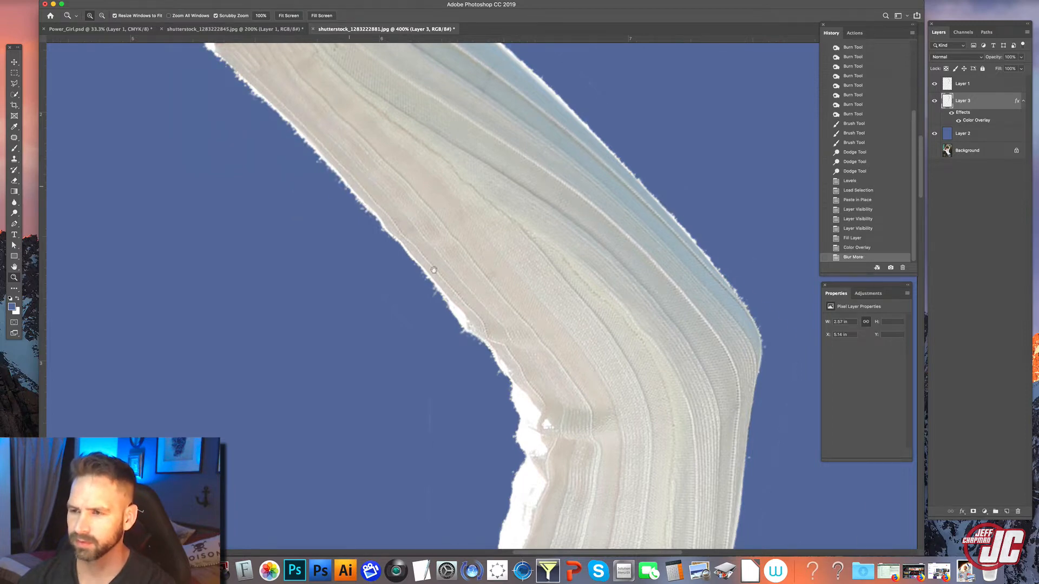
Erase the faint stray pixels in the blue area around the sleeve on Layer 3
scroll(434, 269, "up", 4)
scroll(398, 239, "left", 4)
left_click(14, 181)
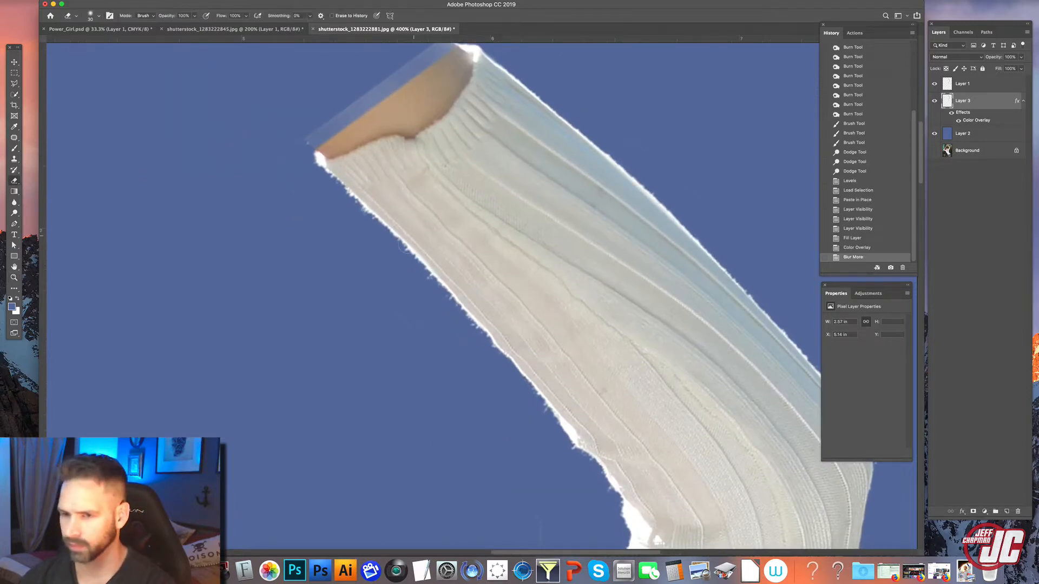
scroll(390, 262, "down", 5)
scroll(390, 262, "right", 3)
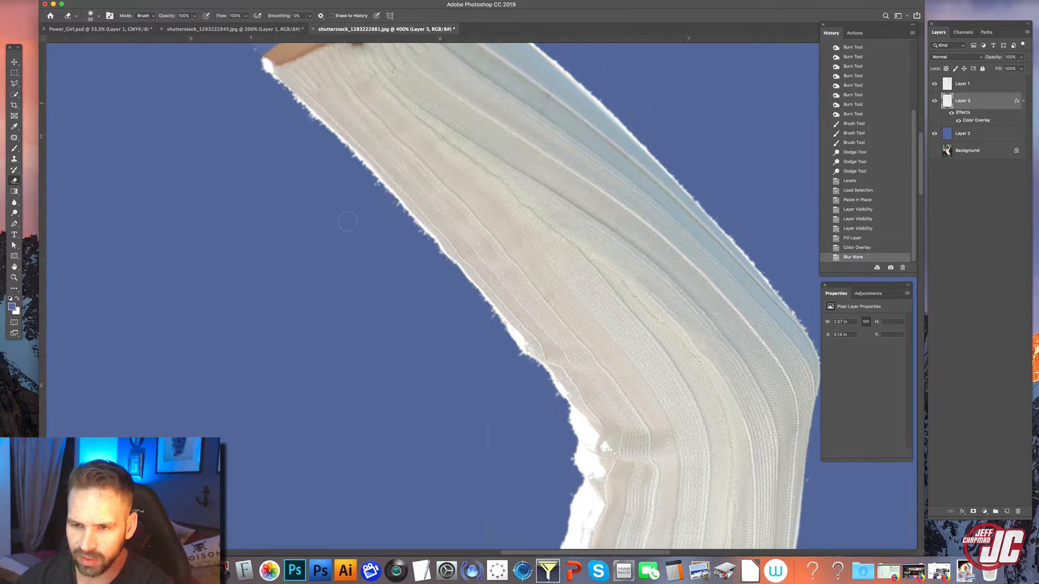
left_click_drag(452, 333, 481, 364)
scroll(482, 363, "down", 4)
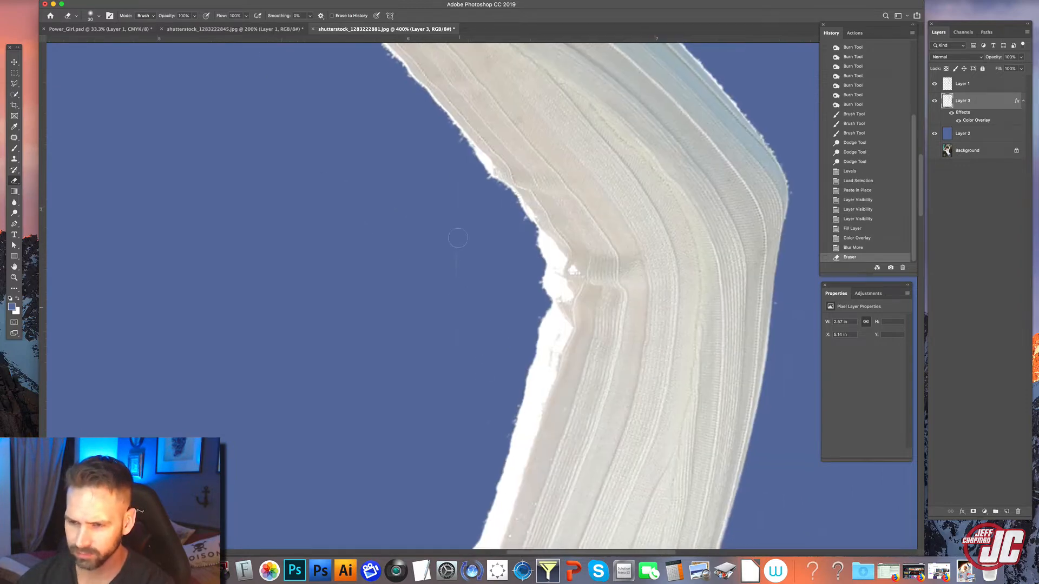
scroll(441, 155, "down", 6)
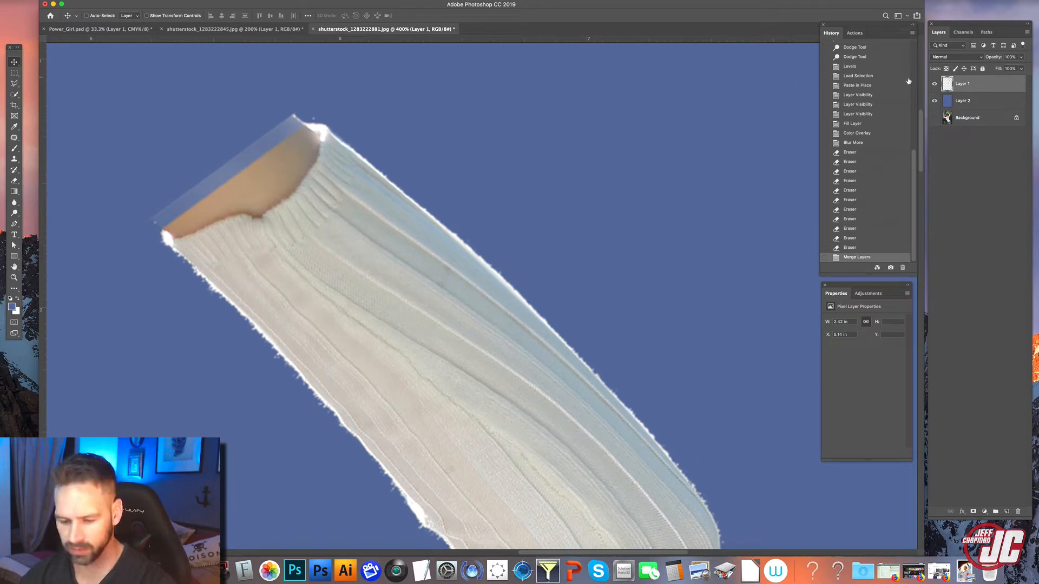
Copy the whole merged arm layer into Power_Girl.psd and position the arm raised at the torso's empty shoulder
key("super+a")
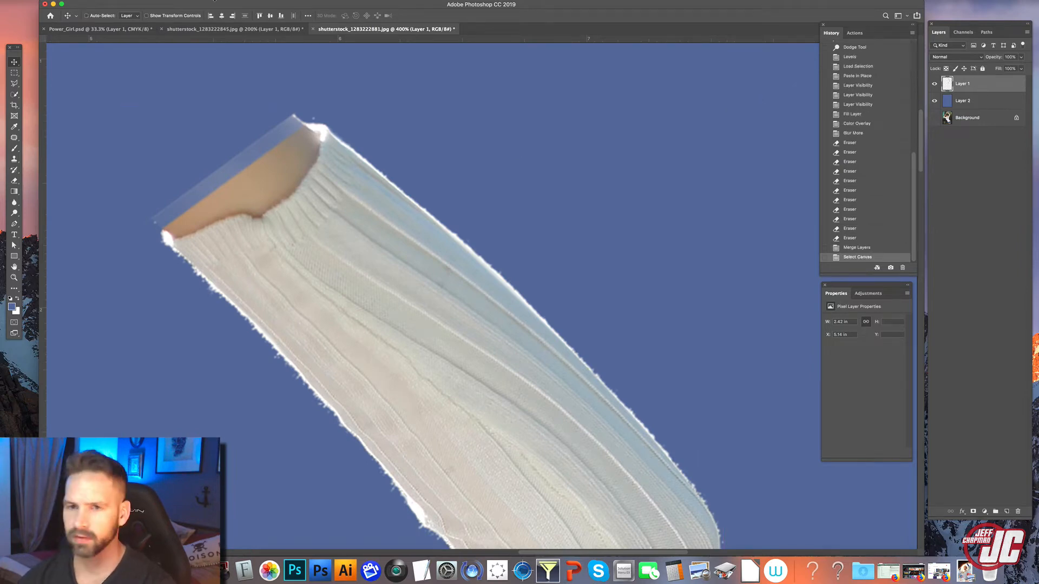
left_click(129, 30)
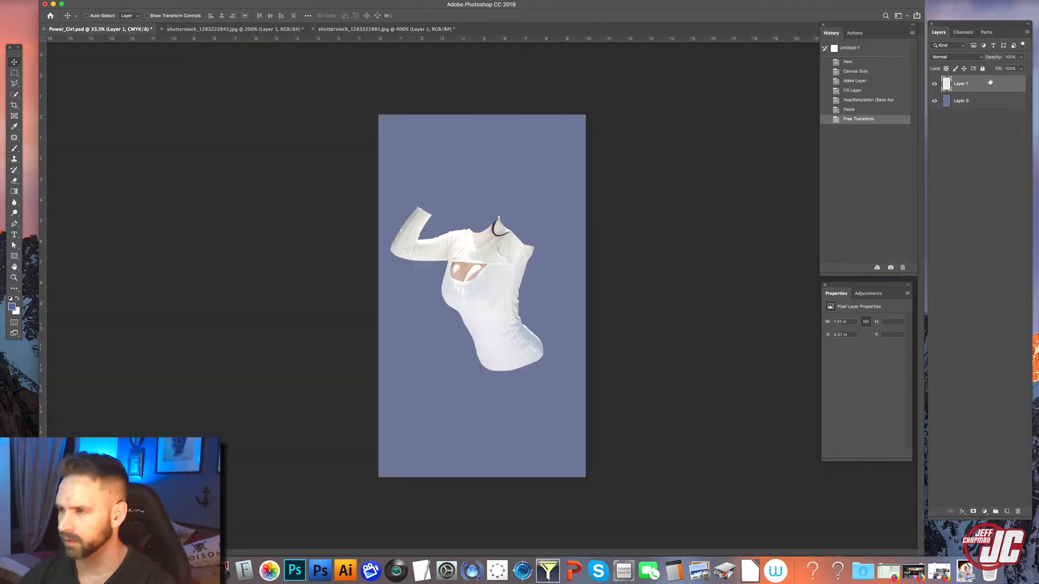
key("super+v")
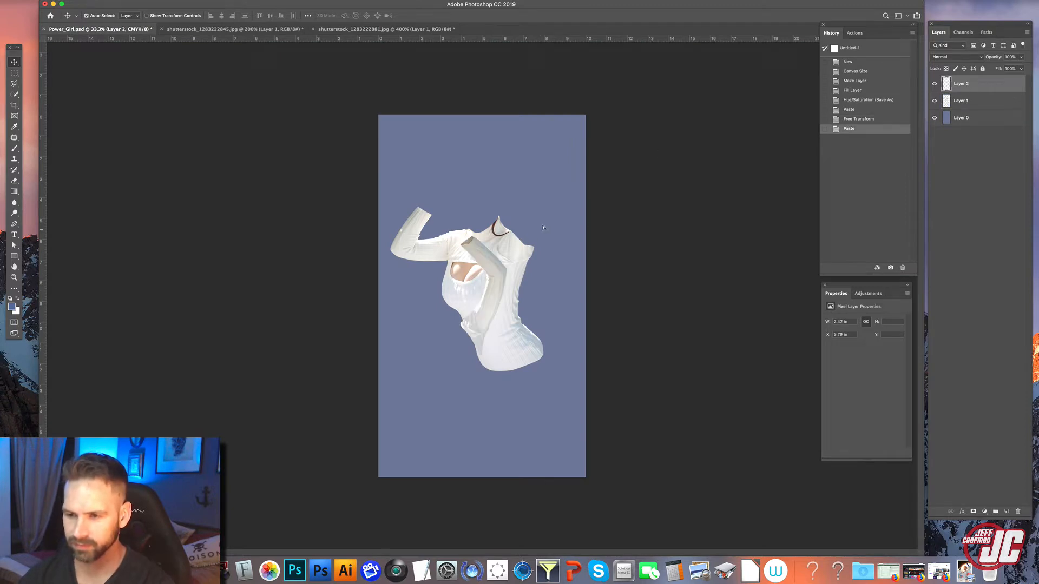
left_click_drag(543, 227, 574, 187)
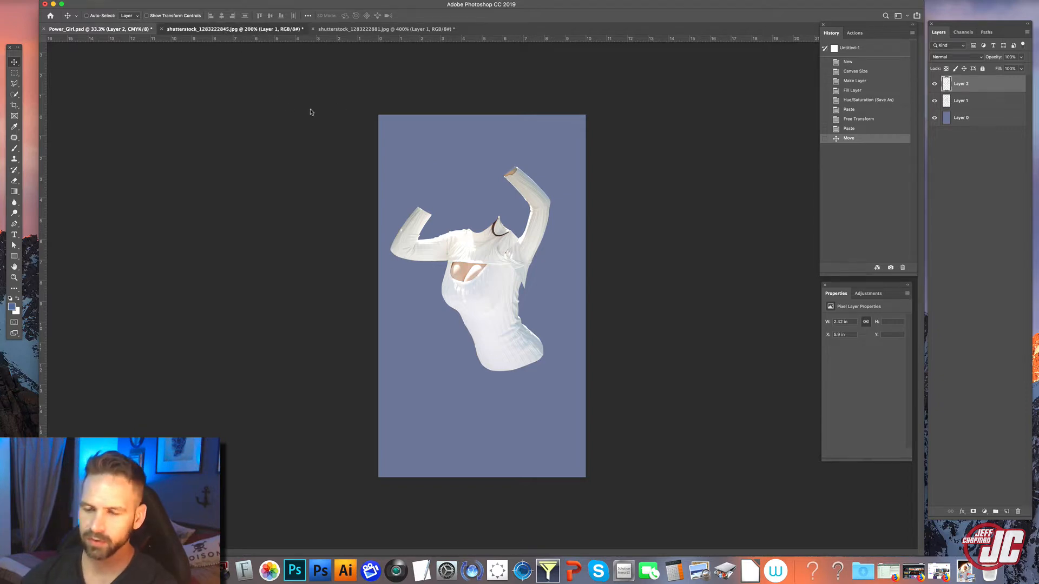
In shutterstock_1283222845.jpg, outline the torso and bent arm loosely with the Polygonal Lasso, leaving out the head and the other arm
left_click(218, 30)
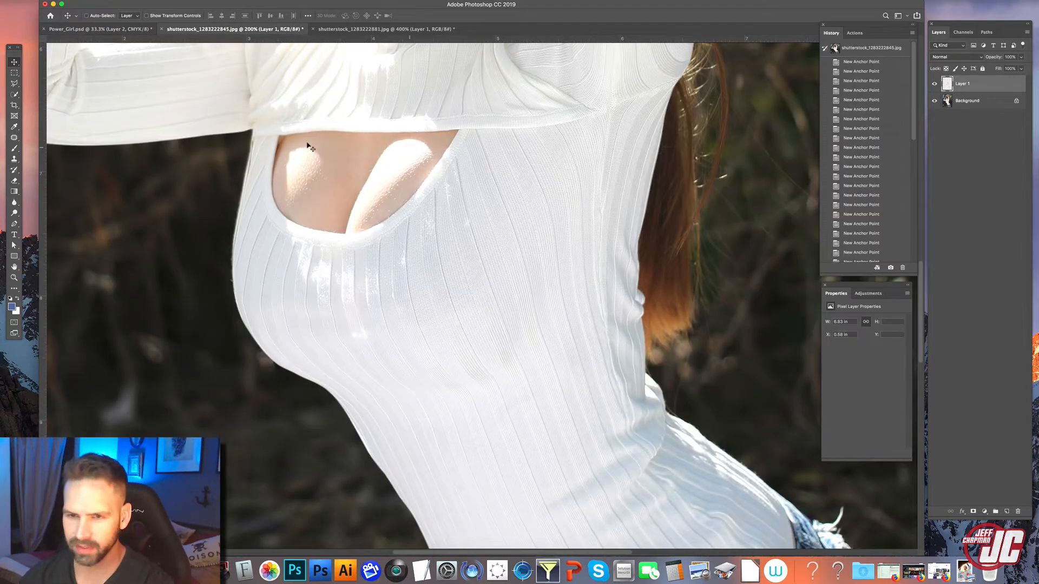
left_click_drag(389, 273, 510, 443)
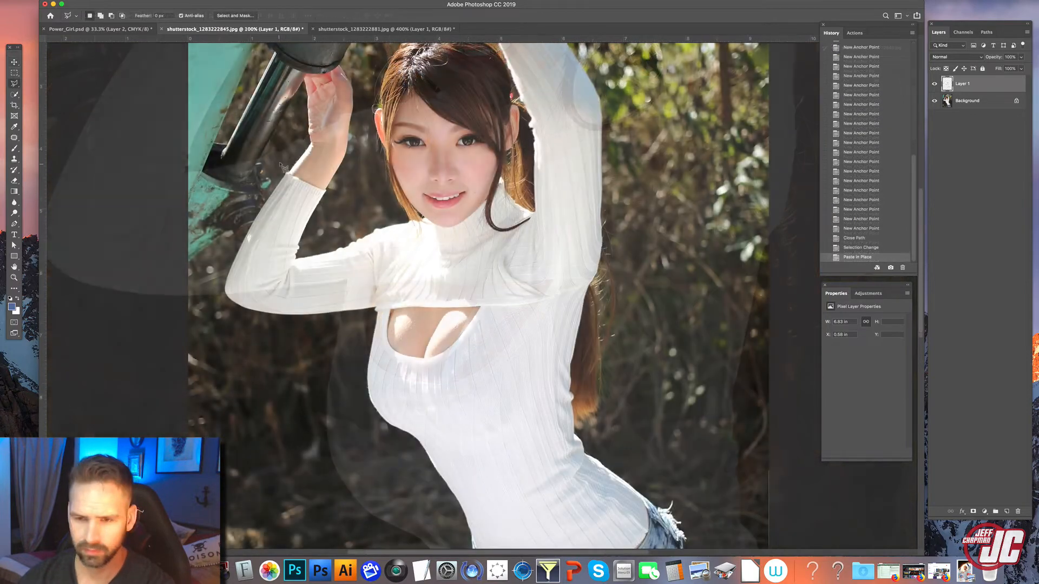
left_click(335, 186)
left_click(308, 248)
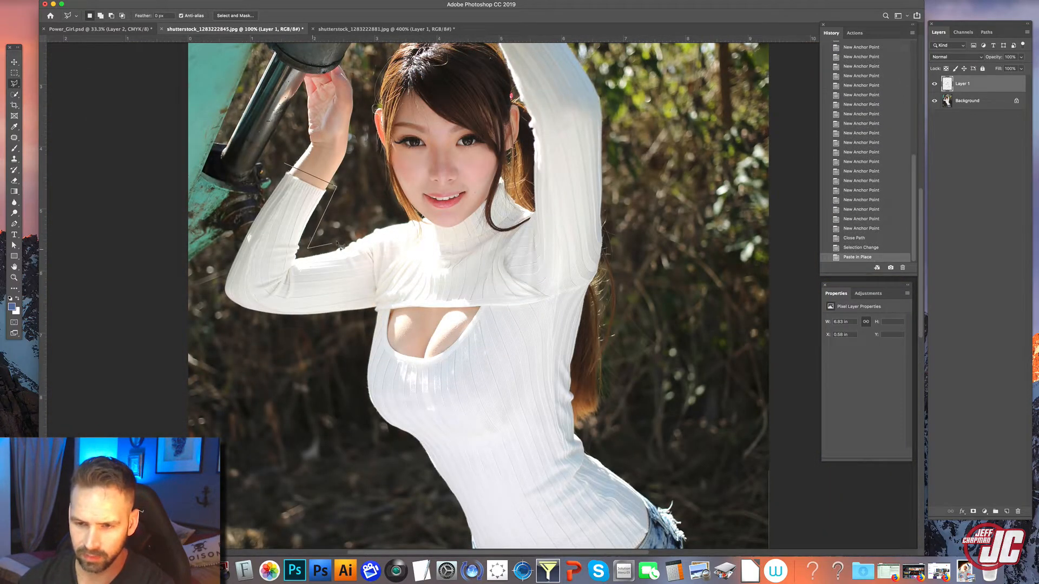
left_click(421, 216)
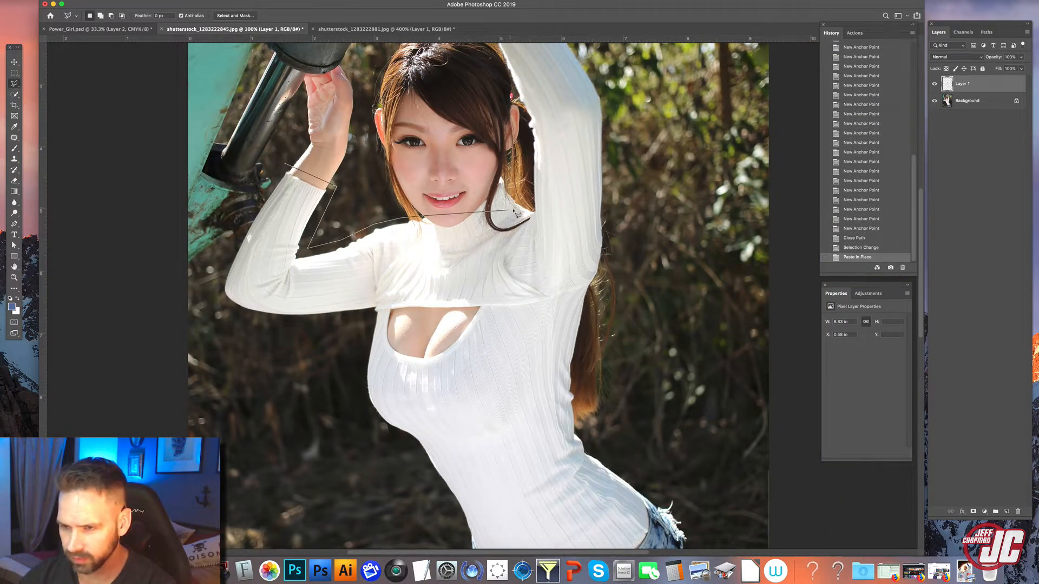
left_click(541, 251)
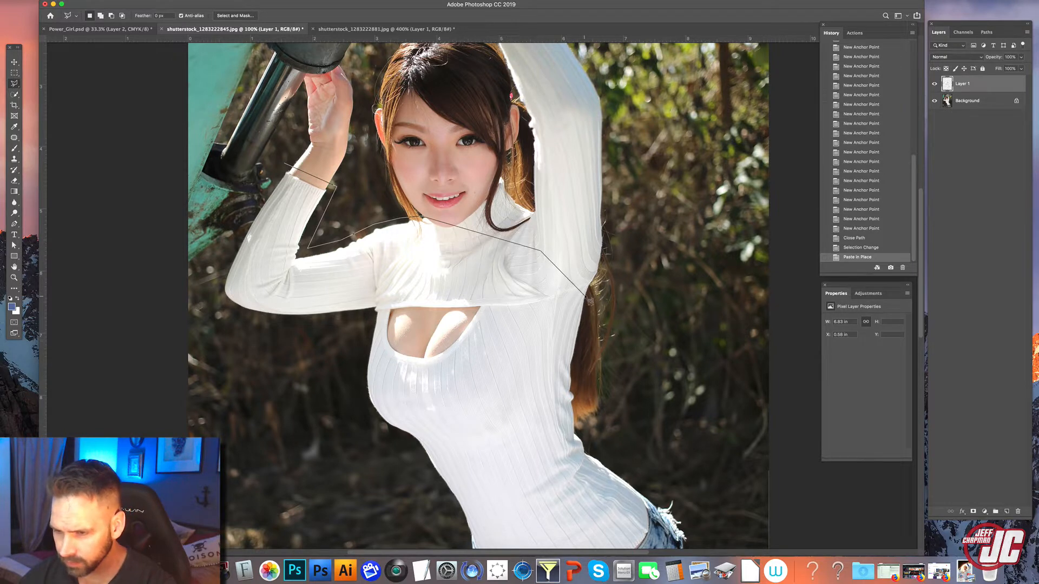
left_click(585, 295)
left_click(577, 373)
left_click(581, 419)
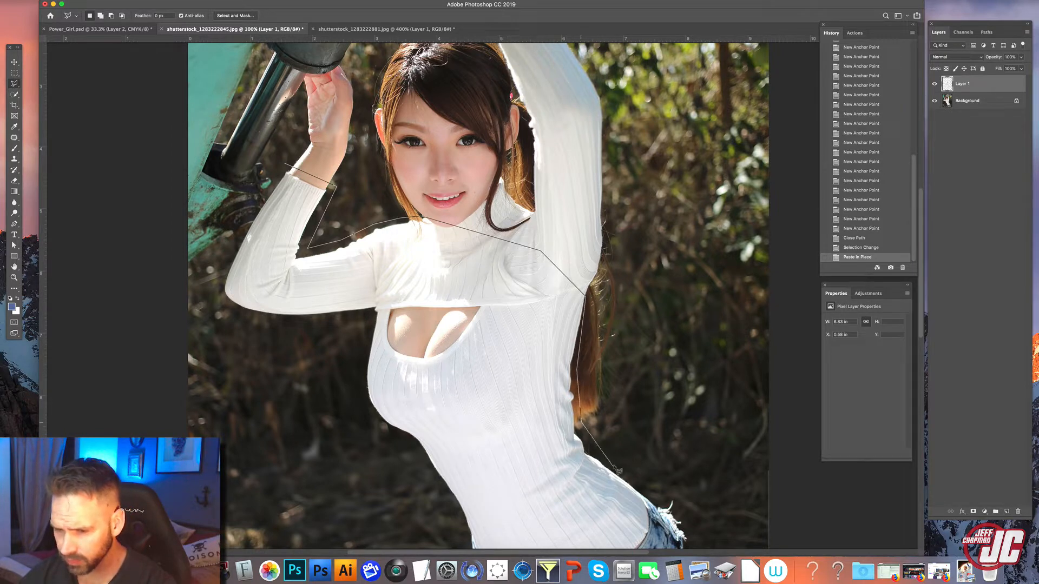
left_click(643, 504)
left_click(619, 524)
left_click(581, 531)
left_click_drag(577, 532, 580, 491)
left_click(496, 504)
left_click(468, 500)
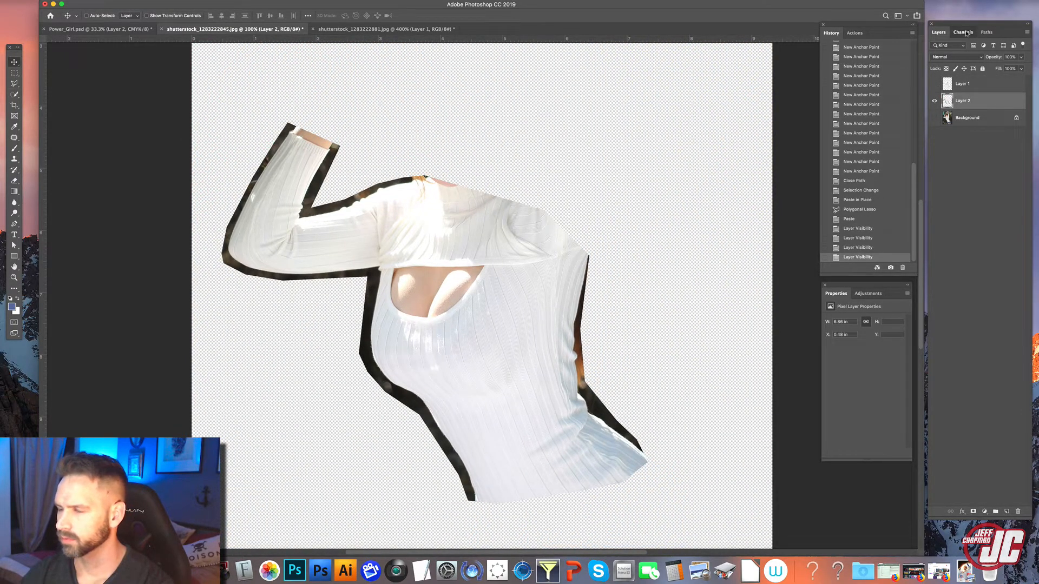
Isolate the Blue channel of the loose torso cutout and duplicate it
left_click(963, 32)
left_click(932, 62)
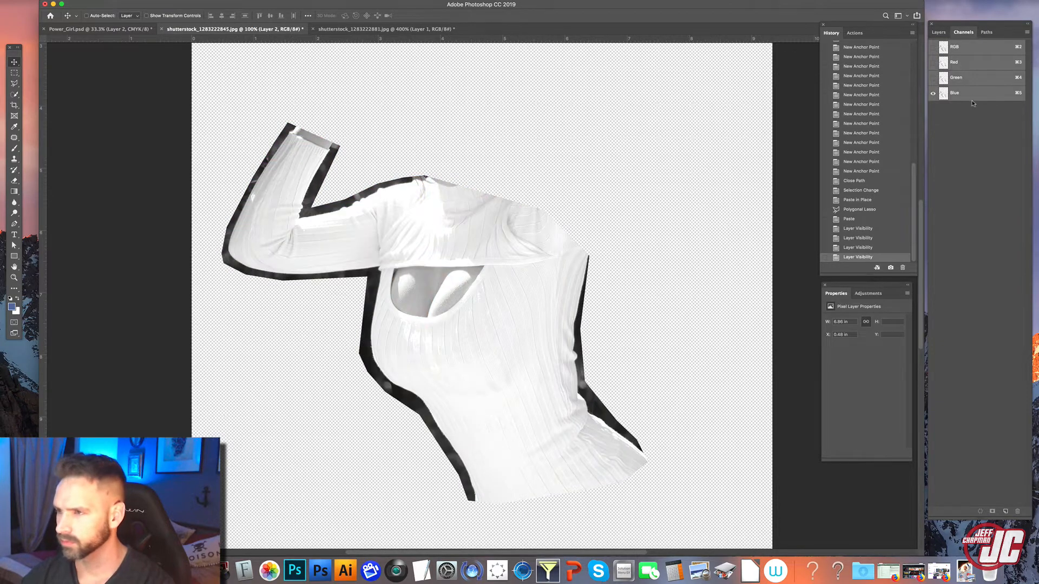
mouse_move(968, 94)
left_mouse_down()
mouse_move(968, 371)
mouse_move(1005, 508)
left_mouse_up()
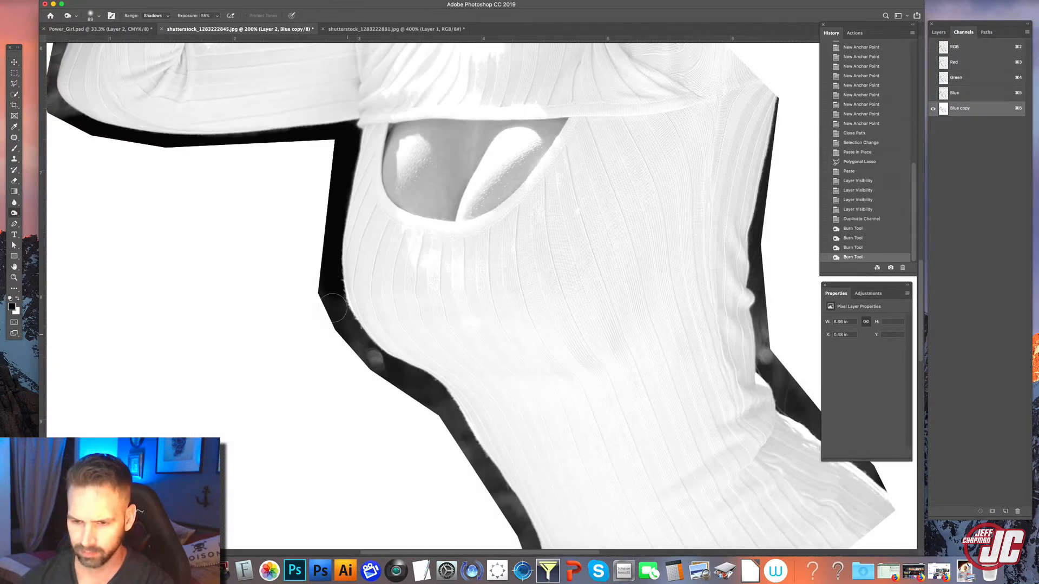
Darken the gray border around the torso and sleeve in the Blue copy channel with the Burn tool set to Shadows
mouse_move(324, 286)
left_mouse_down()
mouse_move(462, 430)
mouse_move(504, 511)
mouse_move(494, 490)
left_mouse_up()
mouse_move(493, 487)
left_mouse_down()
mouse_move(402, 307)
mouse_move(450, 401)
left_mouse_up()
left_click_drag(631, 257, 506, 358)
mouse_move(550, 180)
left_mouse_down()
mouse_move(560, 303)
mouse_move(667, 411)
left_mouse_up()
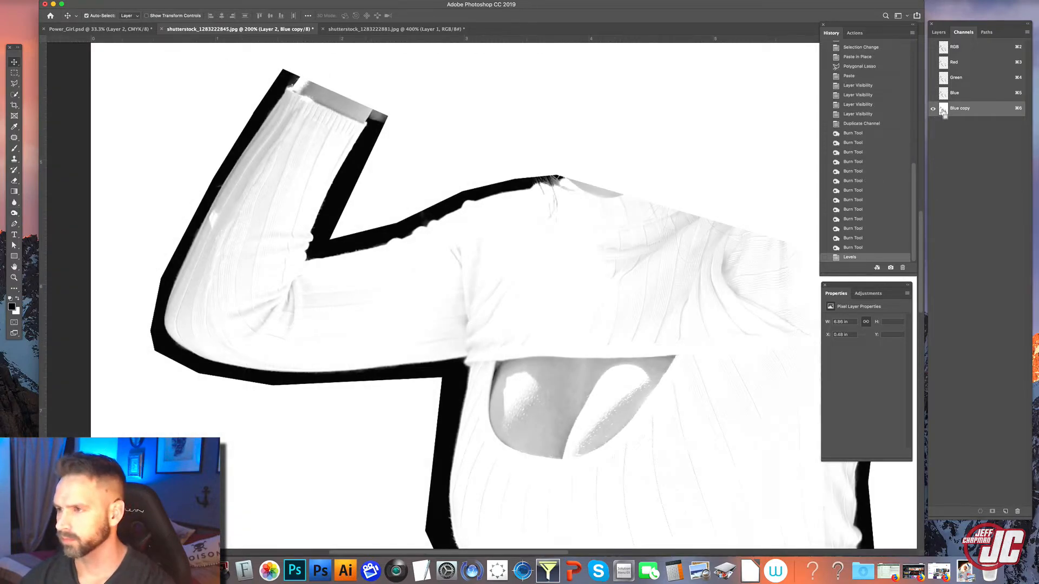
Load the Blue copy channel as a selection, copy the torso in RGB, paste it in place on a new layer, and hide Layer 2
left_click(942, 110, "super")
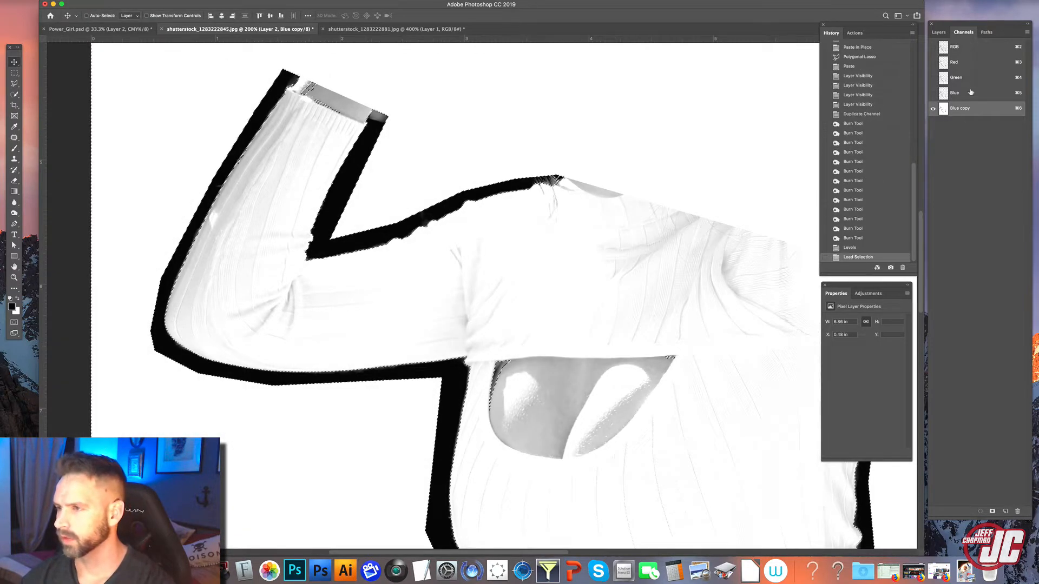
left_click(968, 47)
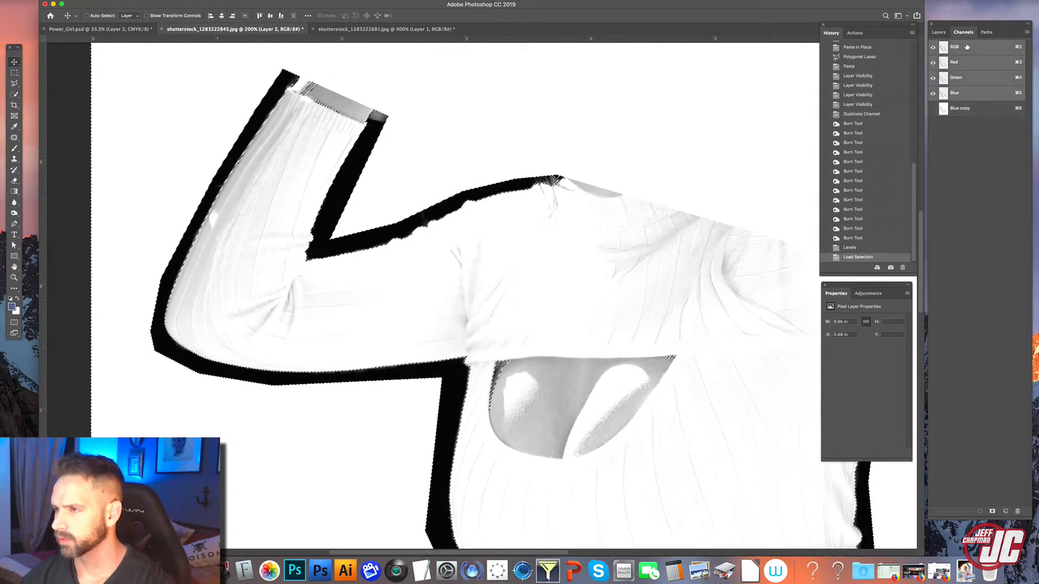
left_click(939, 32)
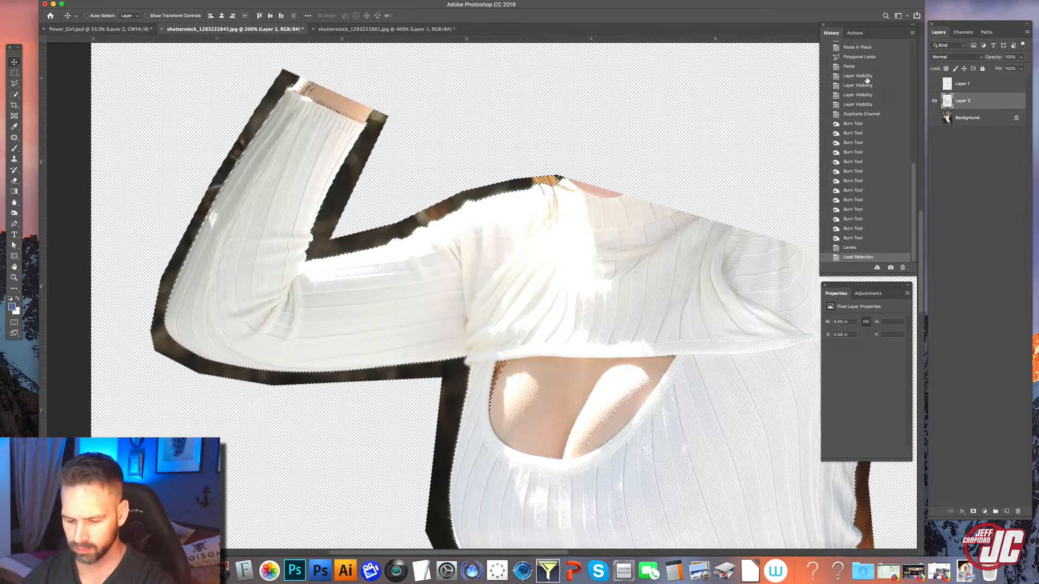
key("super+c")
key("super+shift+v")
left_click(934, 117)
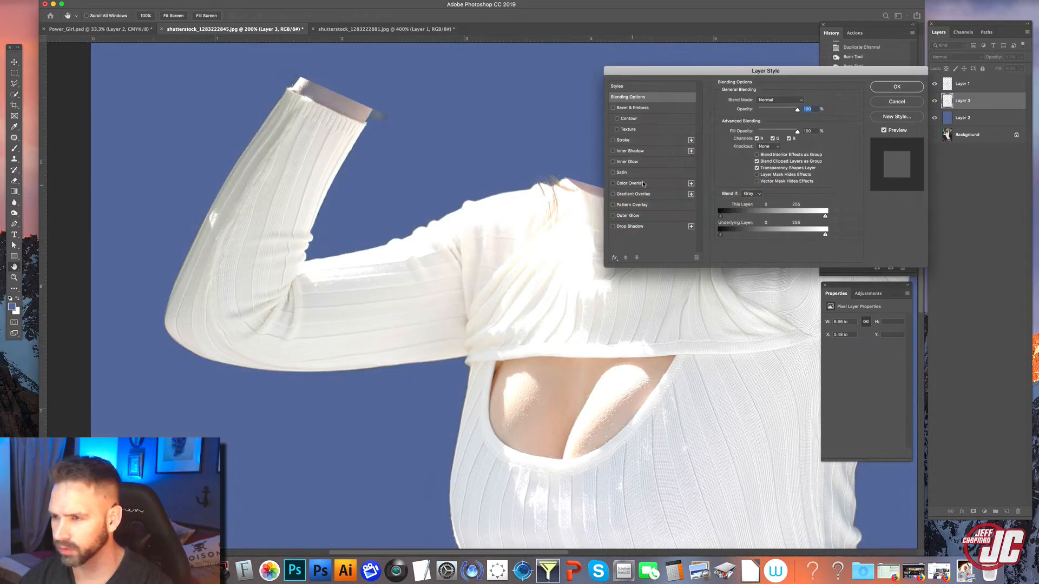
Add a white Color Overlay in Lighten mode to Layer 3 and raise the overlay's opacity
left_click(642, 183)
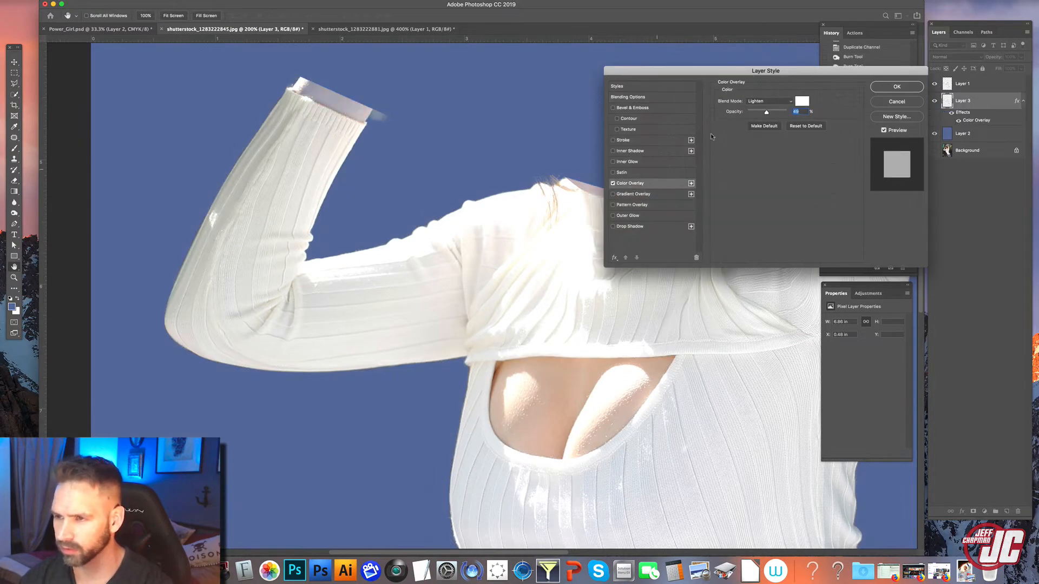
left_click(772, 112)
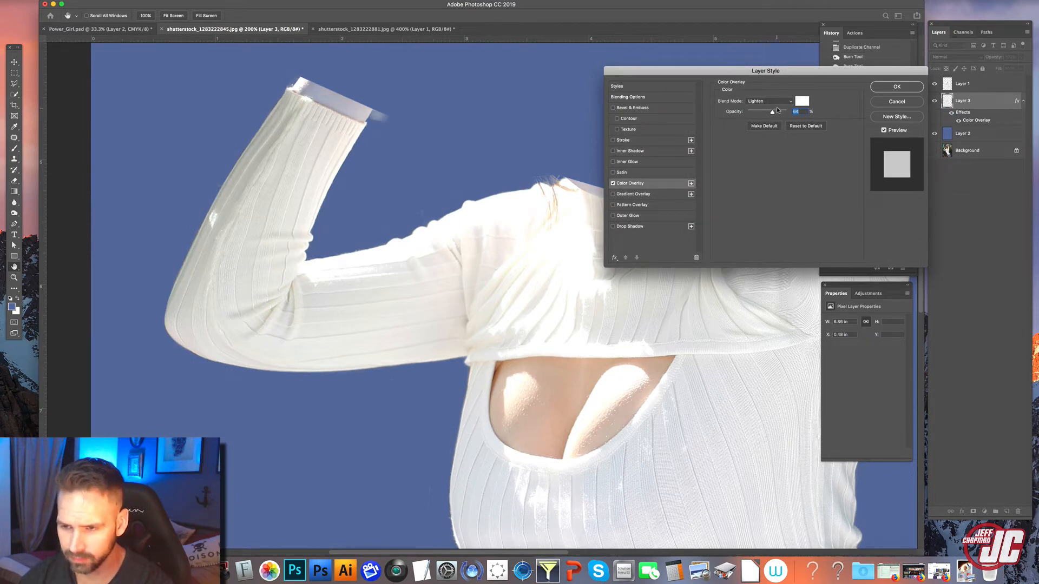
left_click(901, 87)
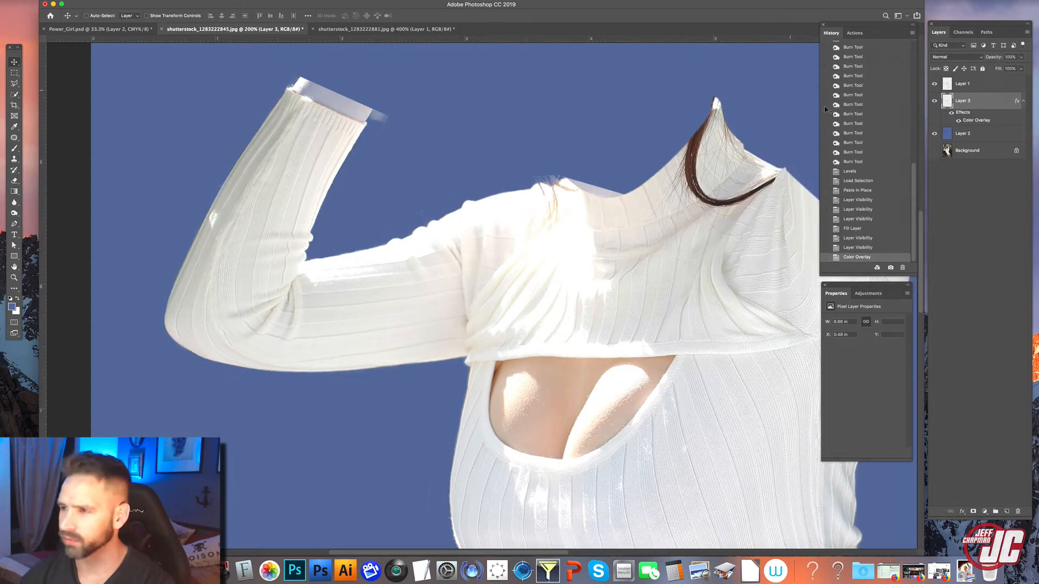
Erase the leftover gray border beyond the cuff and around the sleeve on Layer 3 with a small Eraser brush of increased hardness
left_click(989, 88)
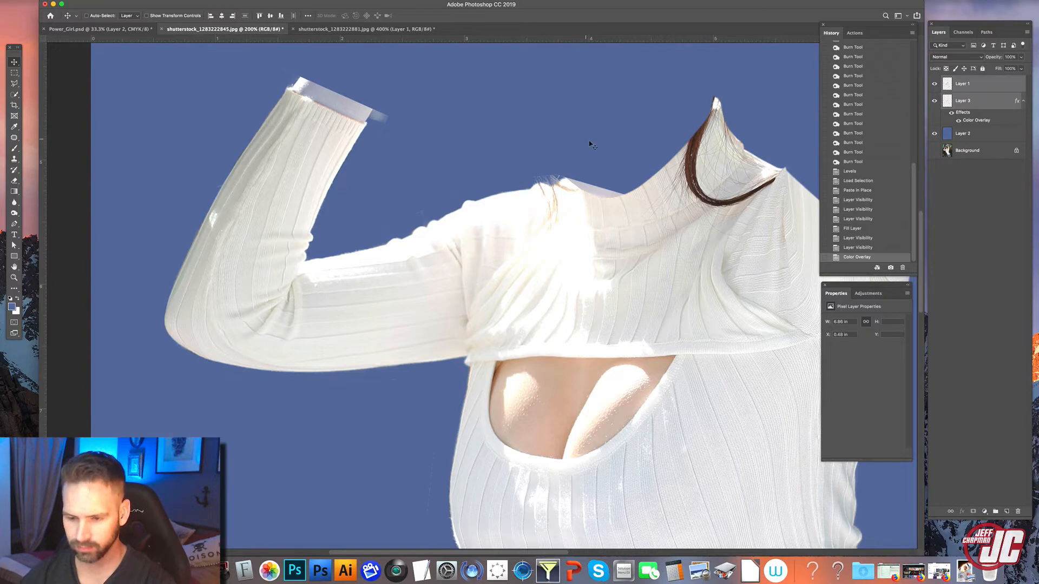
left_click(978, 101)
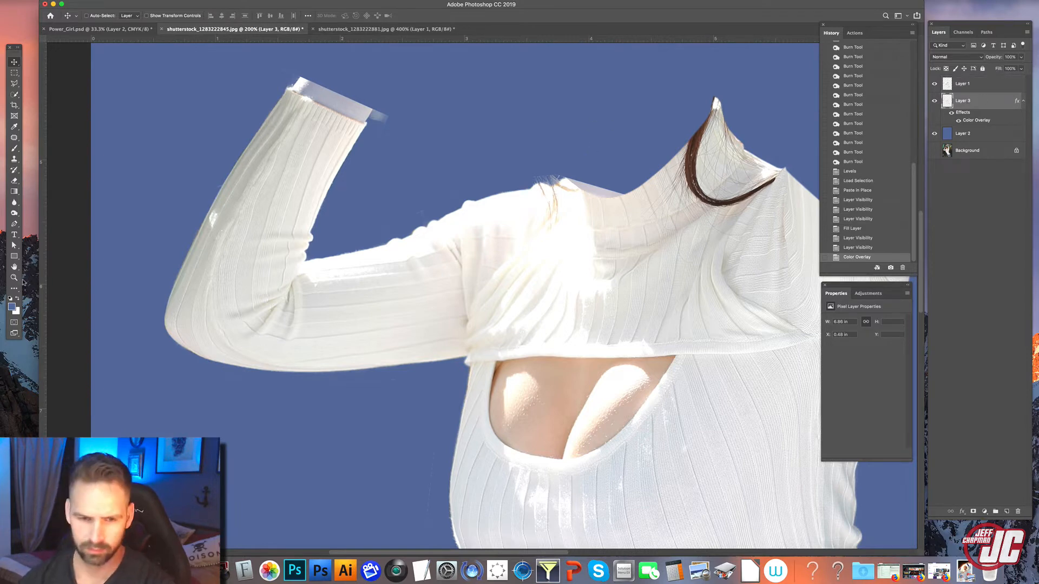
left_click(14, 278)
left_click(388, 205)
left_click(14, 181)
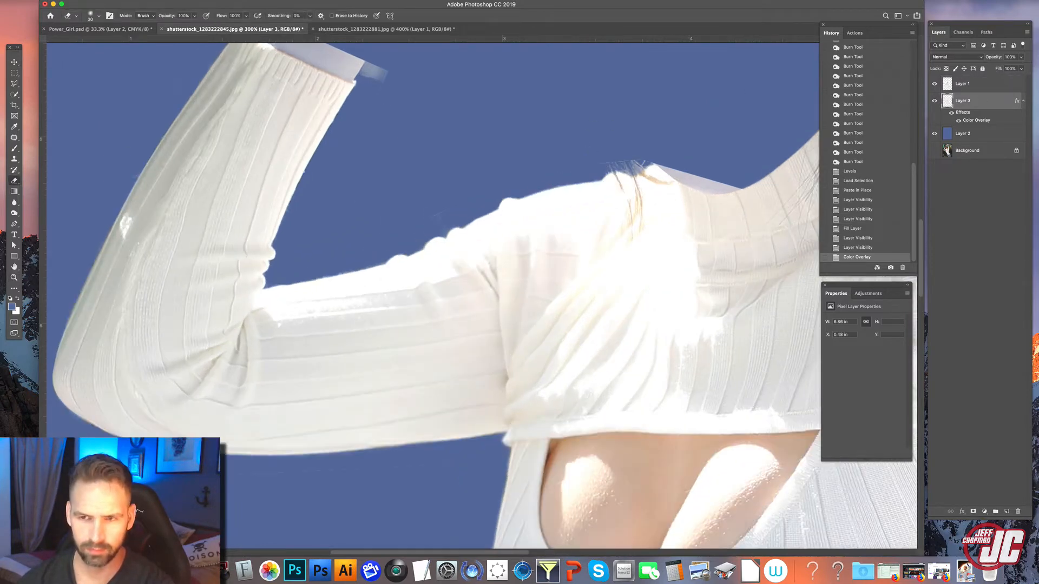
right_click(423, 136)
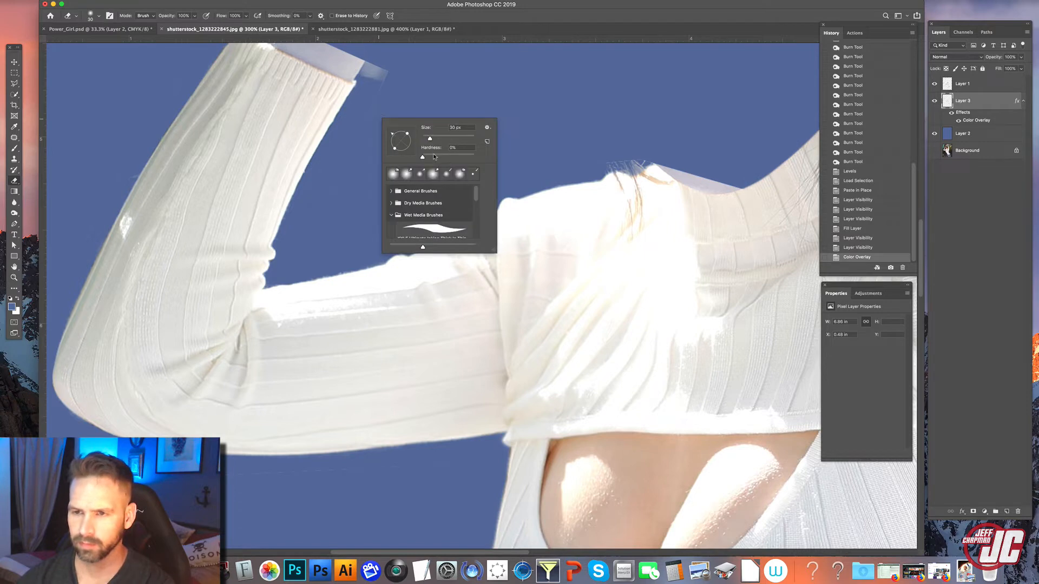
left_click(434, 156)
mouse_move(391, 69)
left_mouse_down()
mouse_move(372, 75)
mouse_move(368, 123)
left_mouse_up()
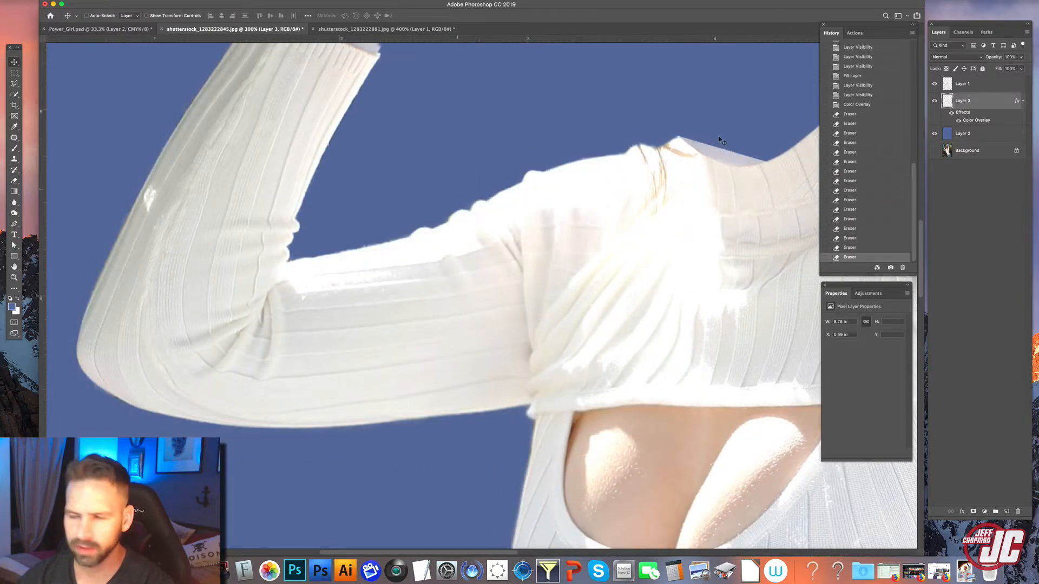
Merge Layer 1 with Layer 3, paste the torso cutout into Power_Girl.psd beneath the arm layer, and place it beside the arm
left_click(993, 85, "shift")
key("ctrl+e")
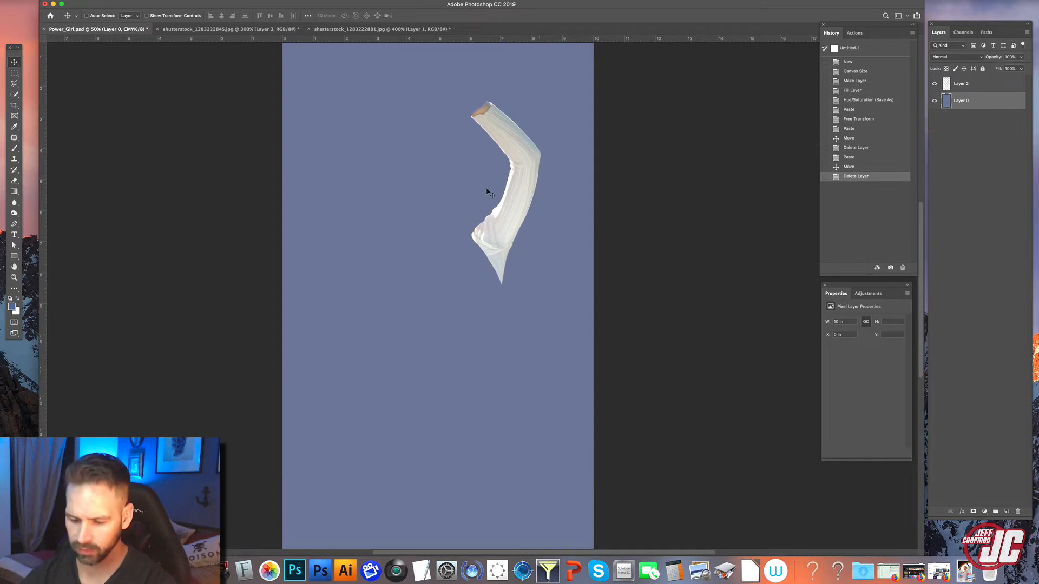
key("super+v")
left_click_drag(380, 306, 398, 252)
Check the pasted torso's edges, then enlarge the torso to about 7.55 in wide and tilt it slightly clockwise with Free Transform
key("z")
left_click(383, 184)
left_click_drag(383, 184, 457, 269)
left_click(425, 216)
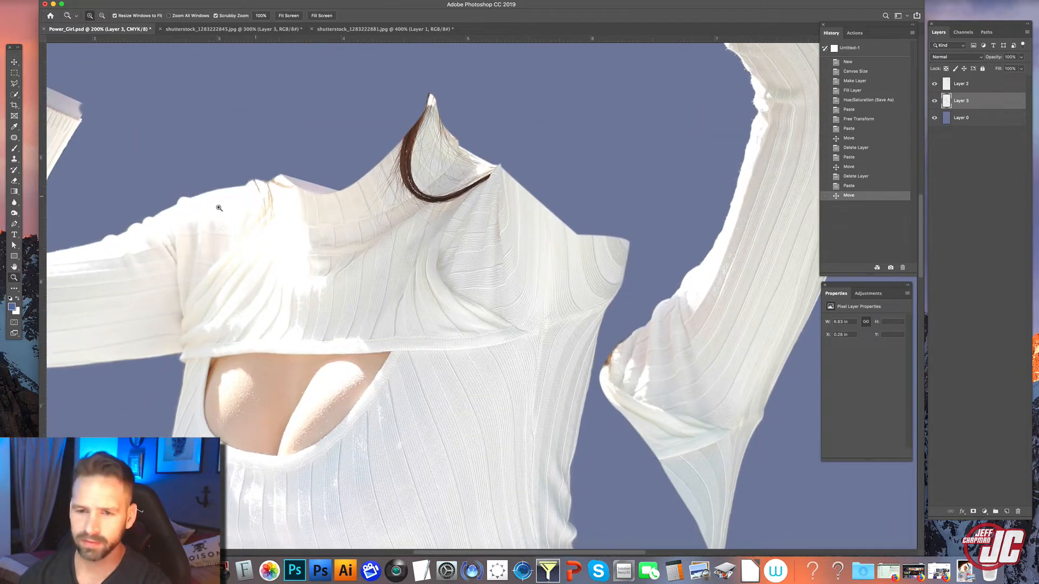
left_click_drag(303, 269, 471, 230)
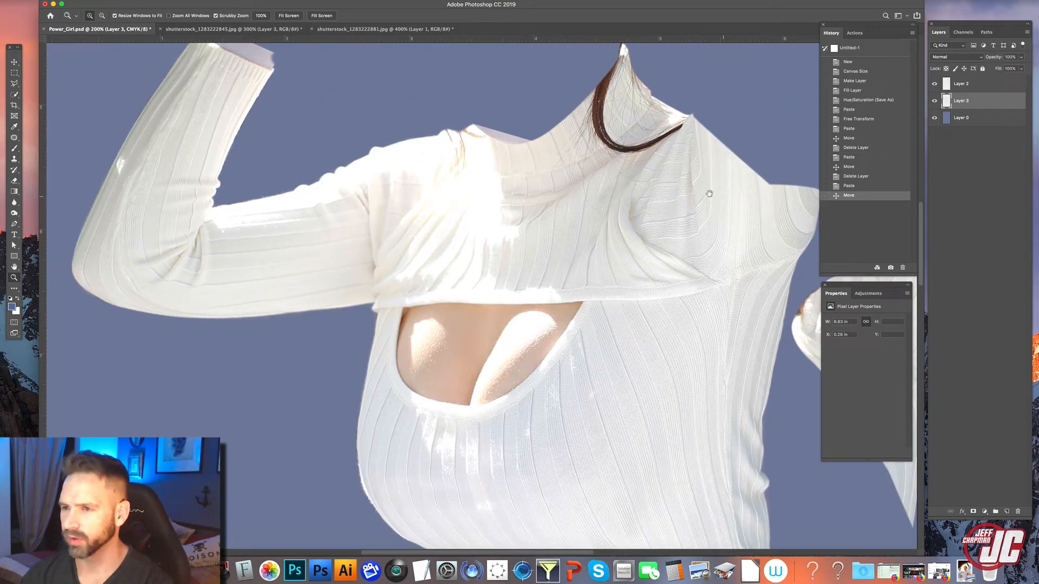
key("super+0")
key("v")
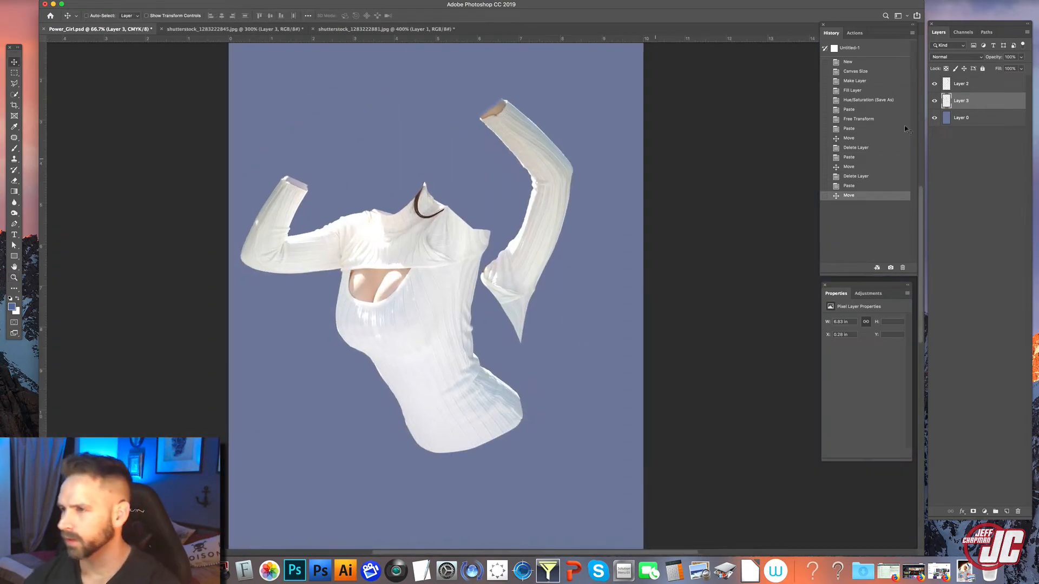
key("super+t")
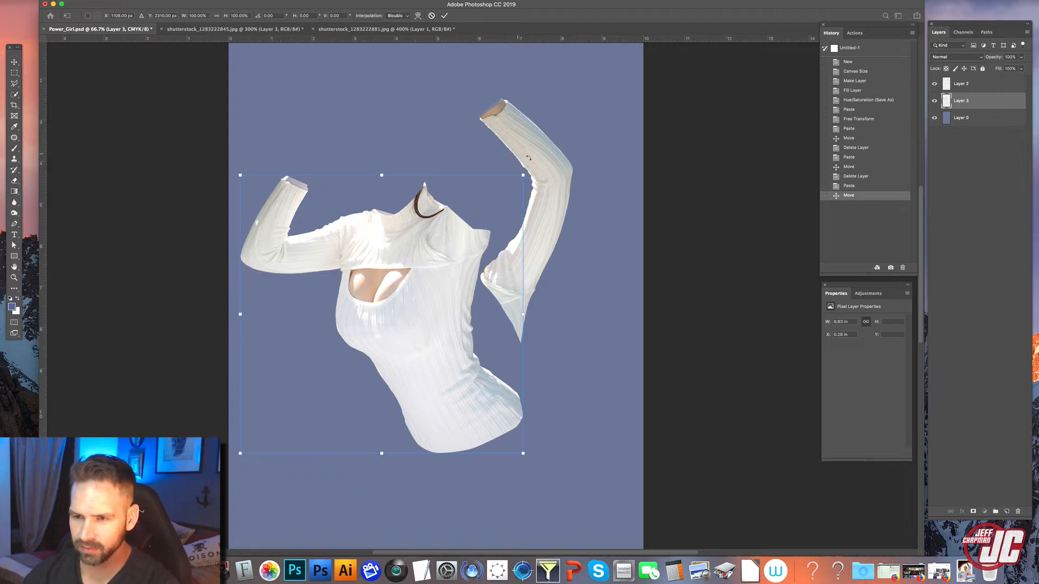
left_click_drag(528, 157, 594, 160)
key("Return")
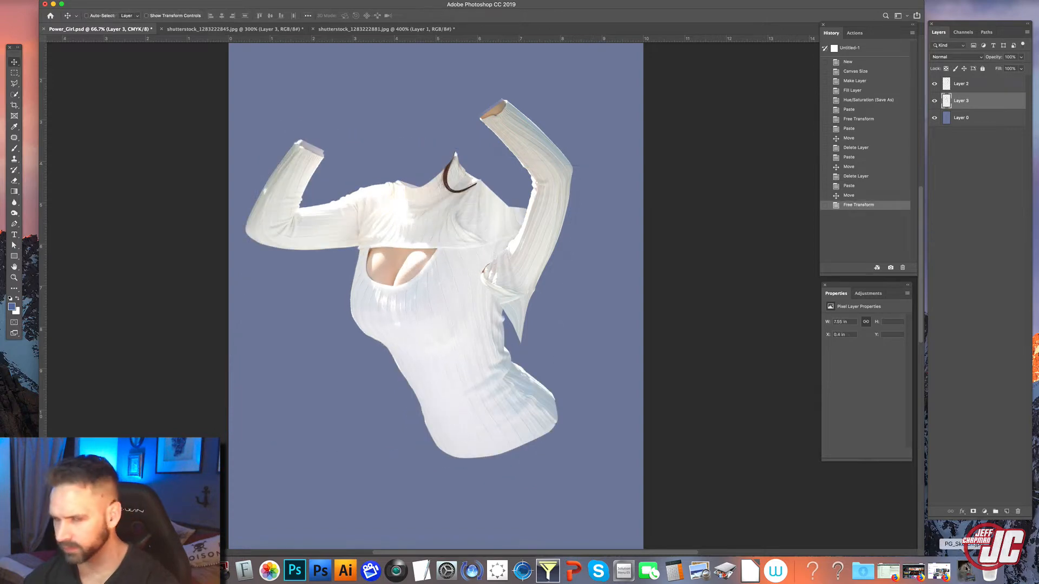
Switch to the PG_Sketch.jpg reference image and shrink and move its window to the side so the whole figure shows
left_click(965, 568)
left_click_drag(463, 35, 92, 19)
left_click_drag(281, 519, 157, 407)
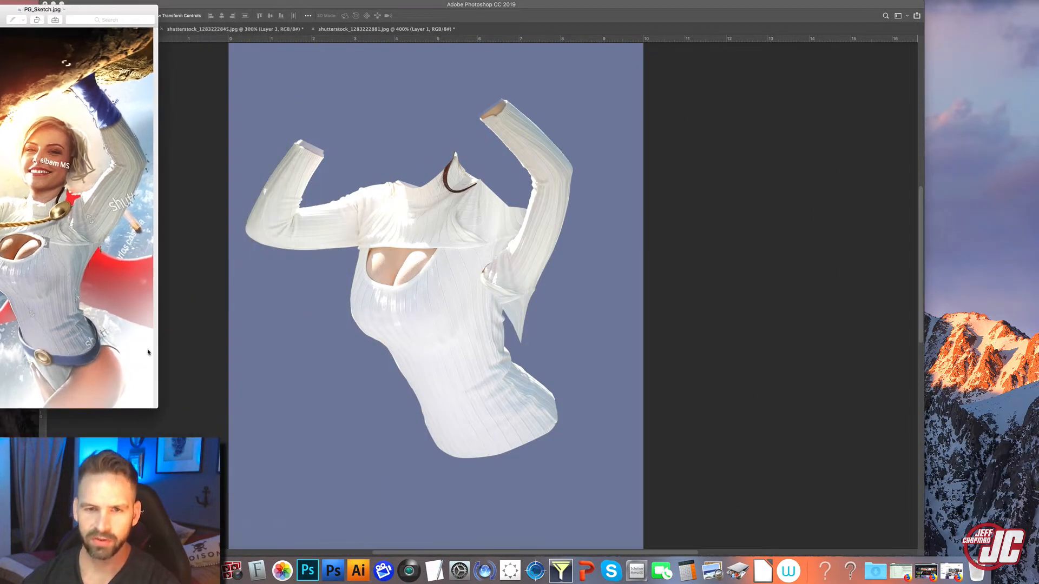
left_click_drag(124, 10, 182, 10)
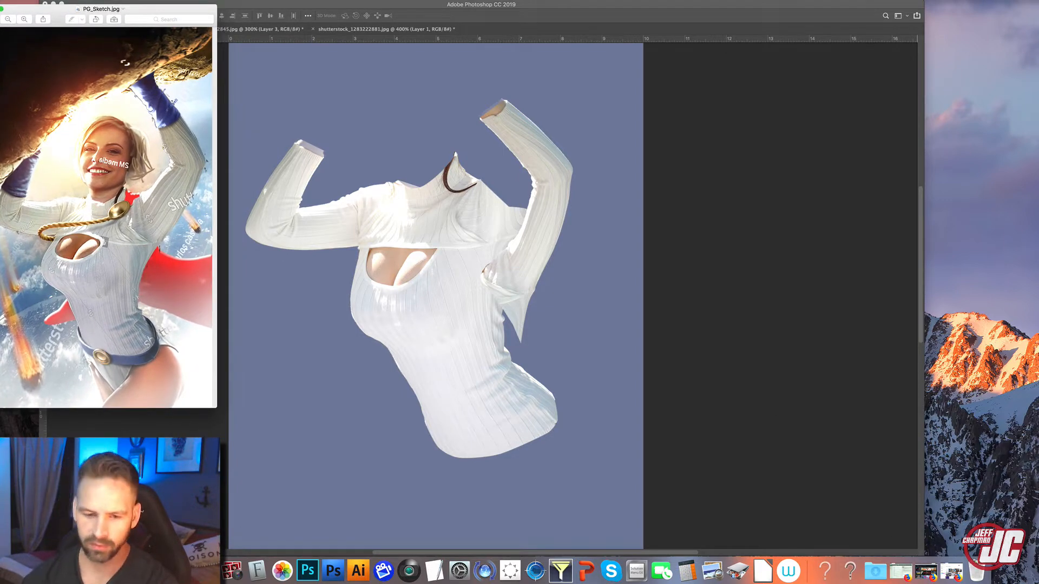
Switch back to Photoshop and narrow and shift its window so the canvas sits beside the reference sketch
left_click(352, 491)
left_click_drag(923, 555, 747, 541)
left_click_drag(297, 5, 458, 6)
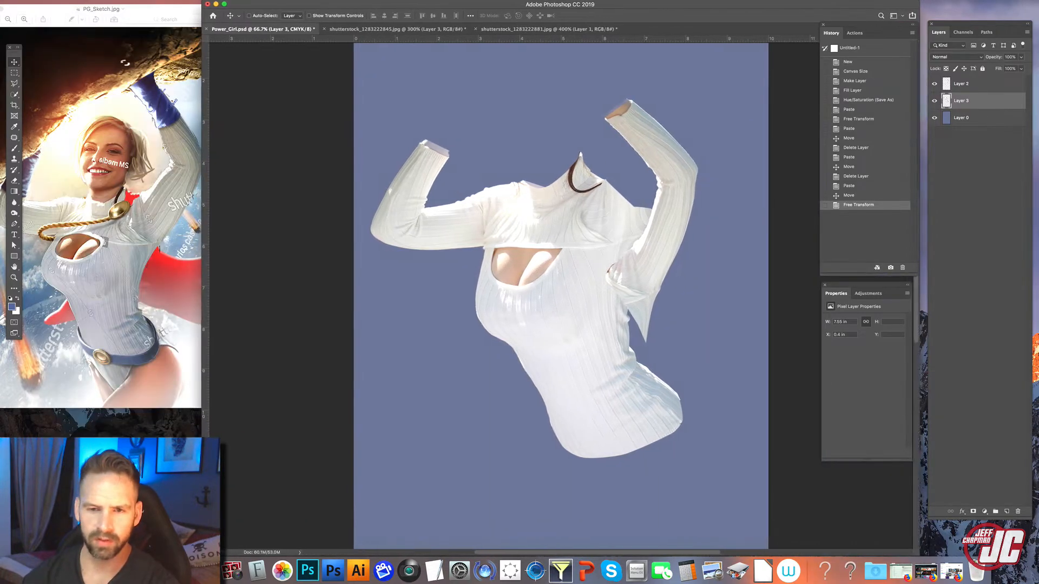
left_click(153, 38)
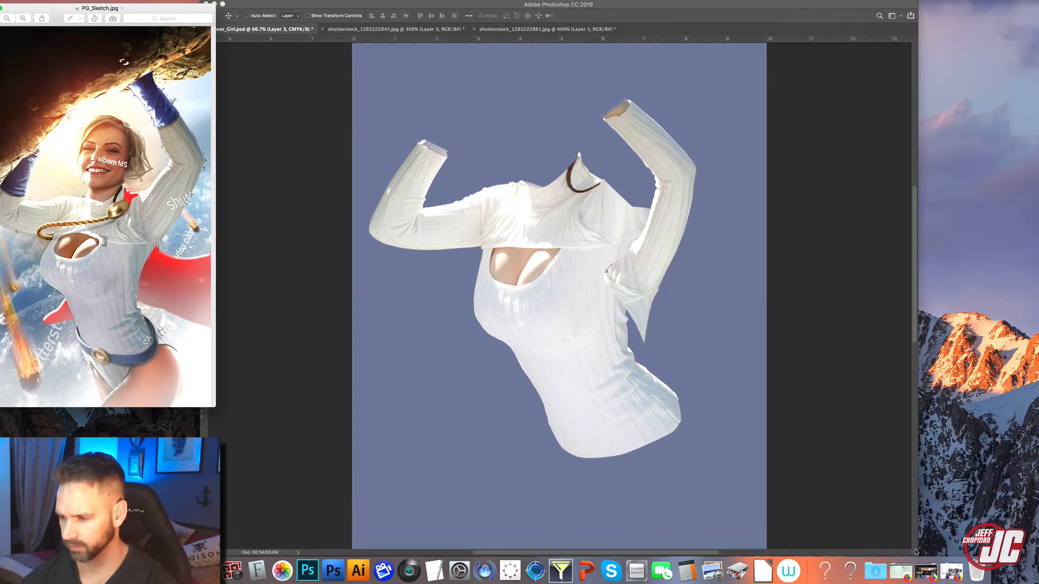
left_click_drag(915, 552, 839, 550)
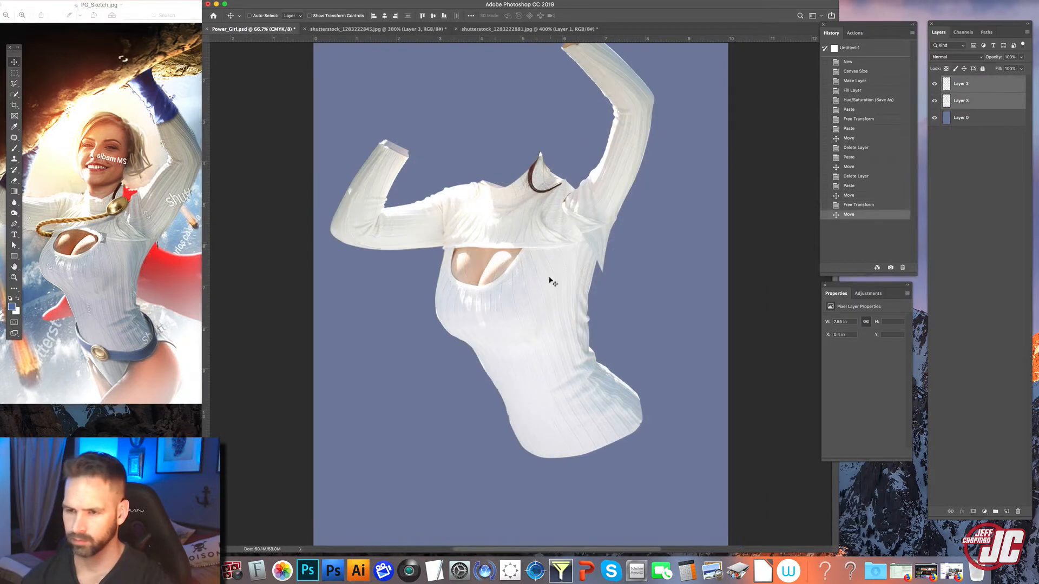
Move the arm and torso layers lower on the canvas together and rotate them slightly clockwise
left_click_drag(551, 281, 539, 345)
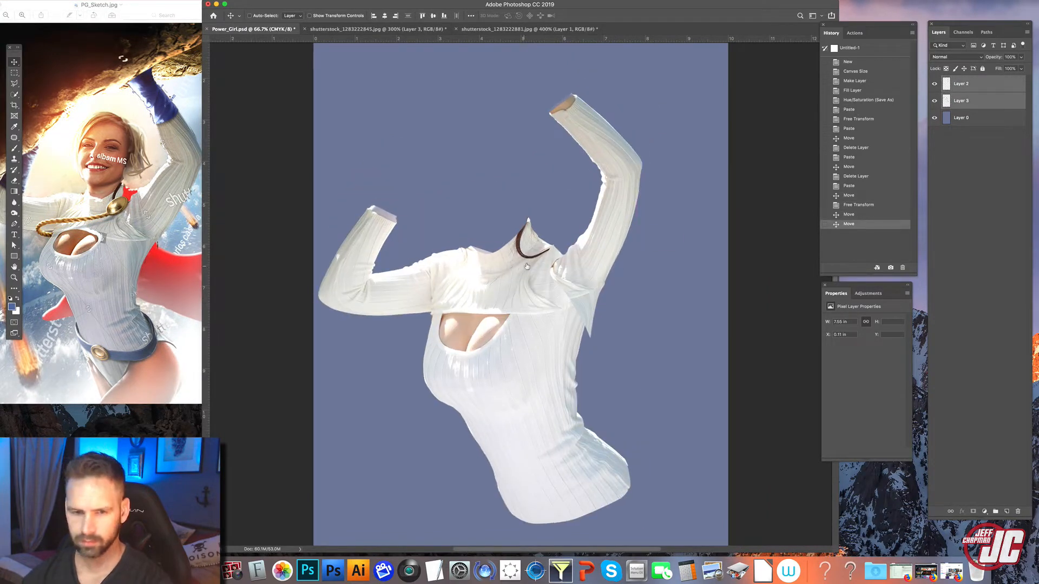
left_click_drag(527, 266, 552, 259)
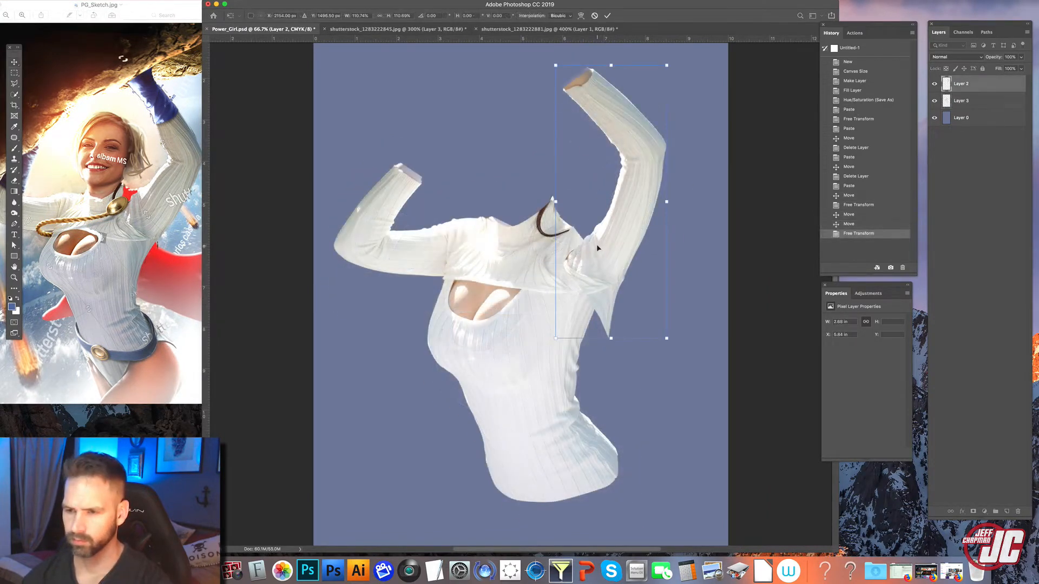
Enlarge the raised arm on Layer 2 to about 110.7%, rotate it about 10° clockwise, and fit it onto the torso's shoulder
left_click_drag(597, 247, 589, 217)
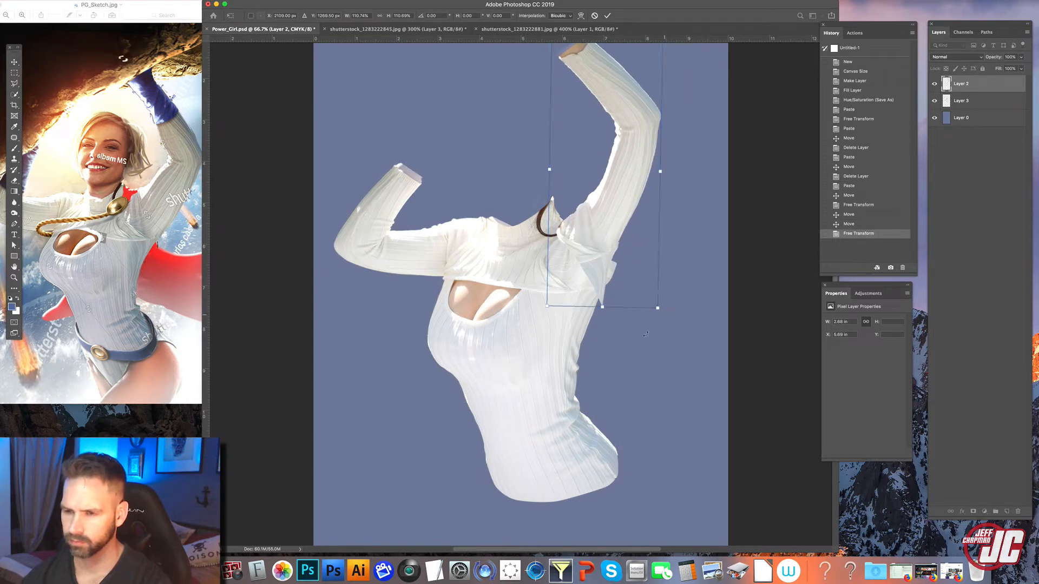
left_click_drag(645, 333, 656, 324)
left_click_drag(621, 220, 615, 250)
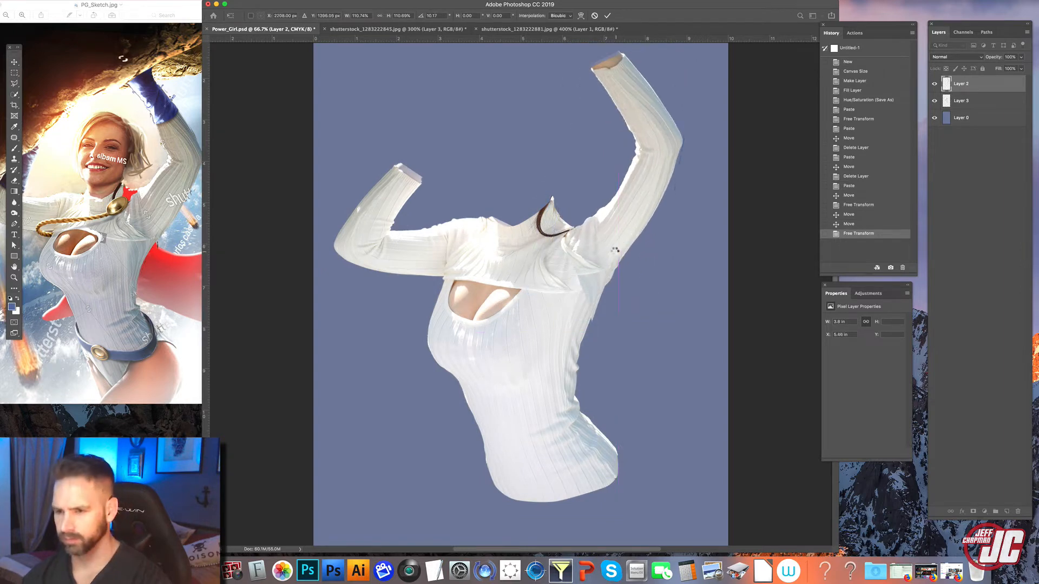
key("Return")
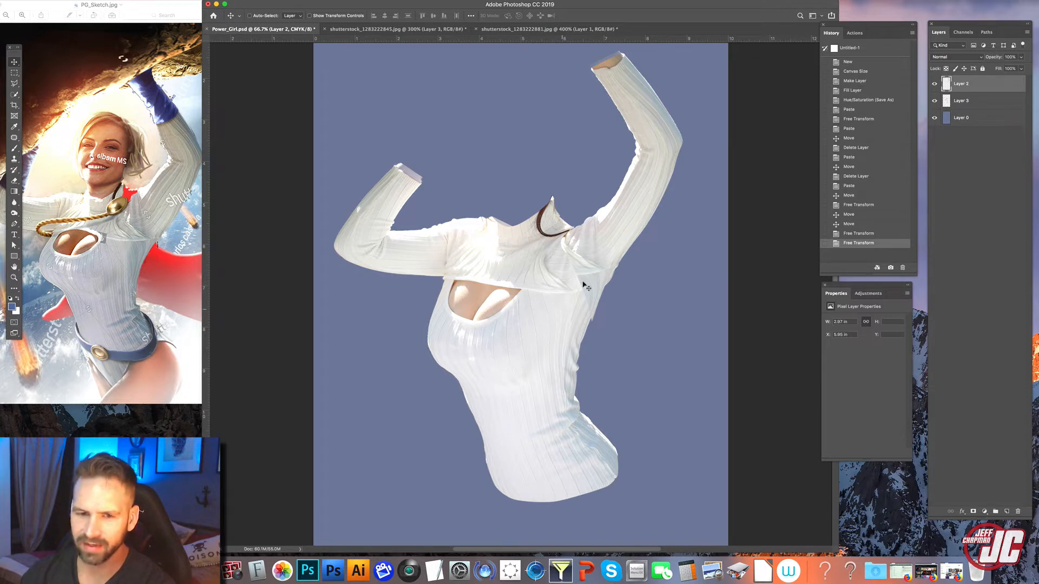
key("super+shift+t")
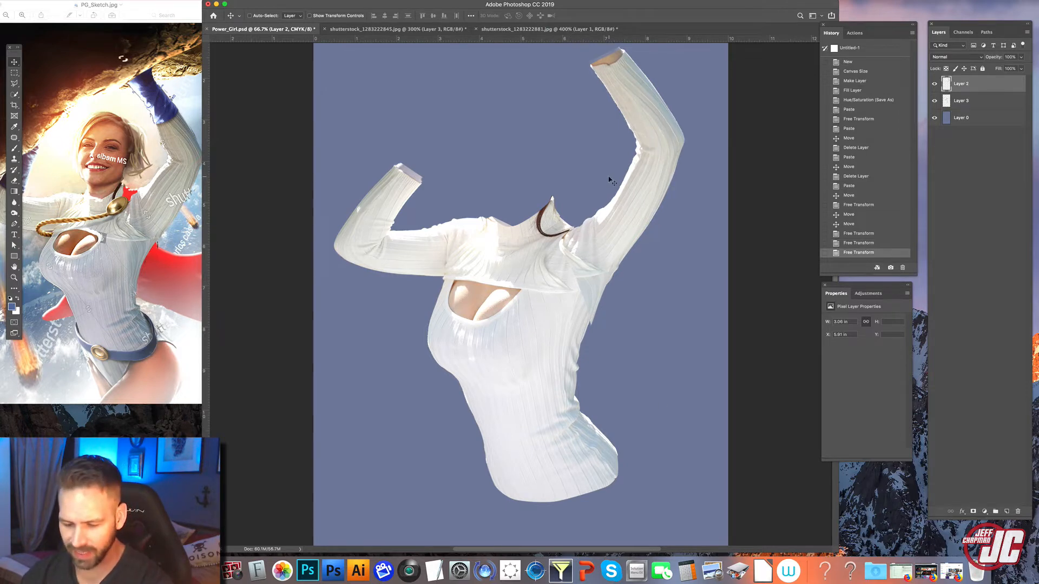
key("super+t")
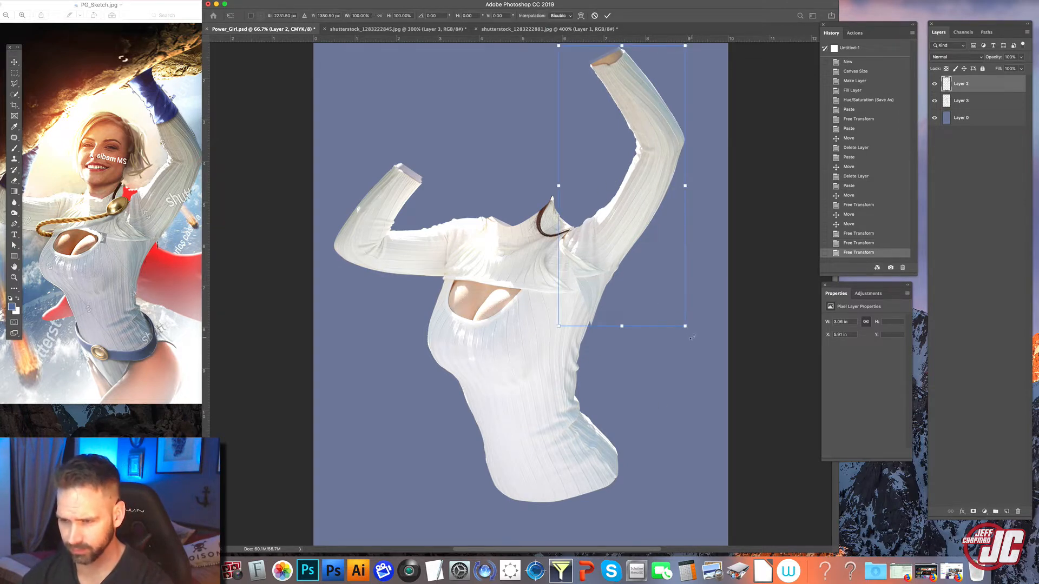
left_click_drag(694, 337, 688, 339)
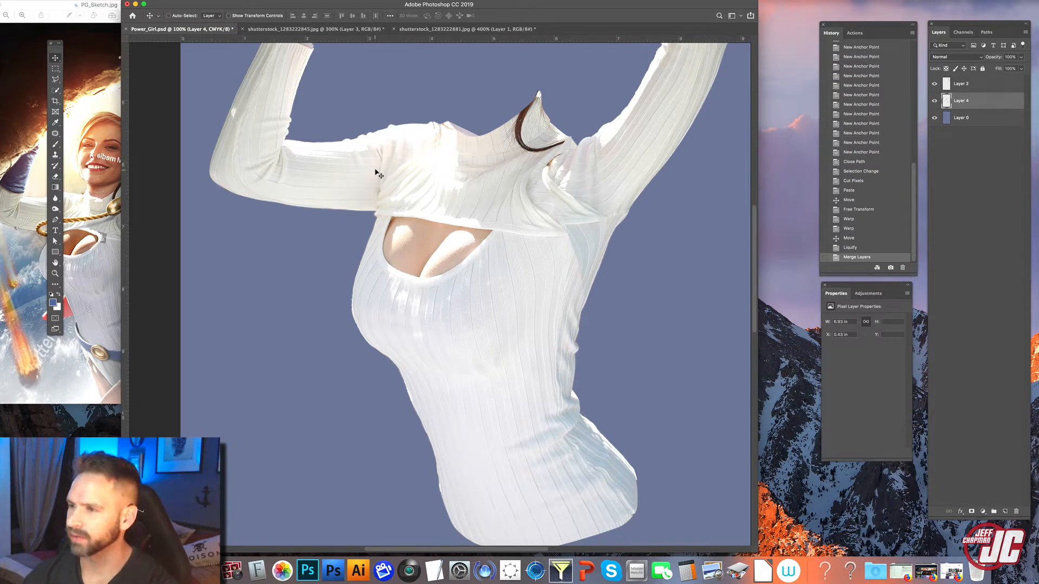
In Liquify, reshape the torso's bent arm, back and far shoulder on Layer 4 with Forward Warp brushes of about 849 to 1146
left_click(982, 85)
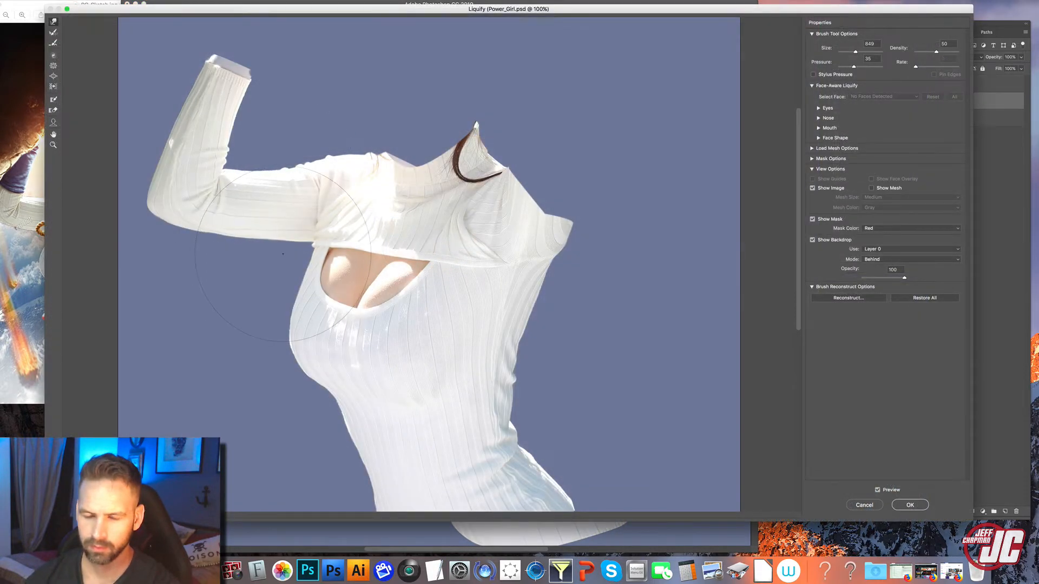
left_click_drag(282, 254, 176, 264)
key("bracketright")
key("bracketright")
key("bracketright")
mouse_move(541, 336)
left_mouse_down()
mouse_move(571, 319)
mouse_move(581, 197)
left_mouse_up()
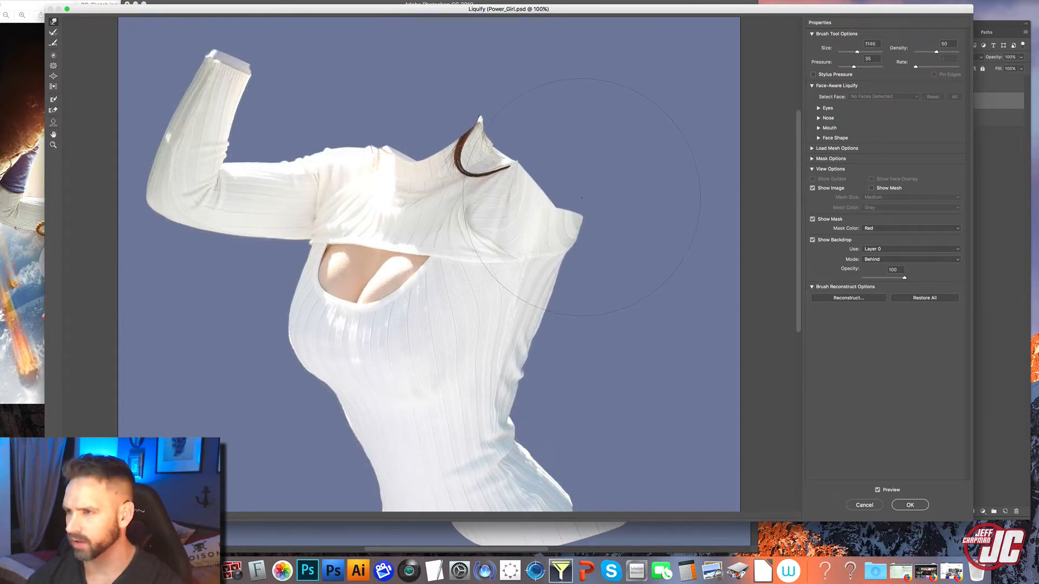
left_click_drag(857, 52, 855, 52)
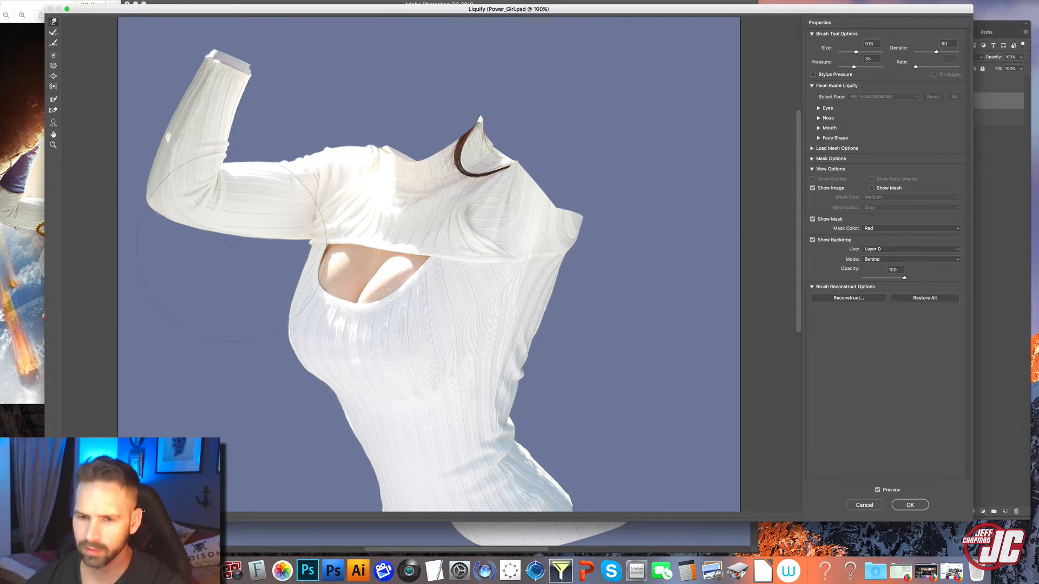
left_click_drag(252, 267, 291, 166)
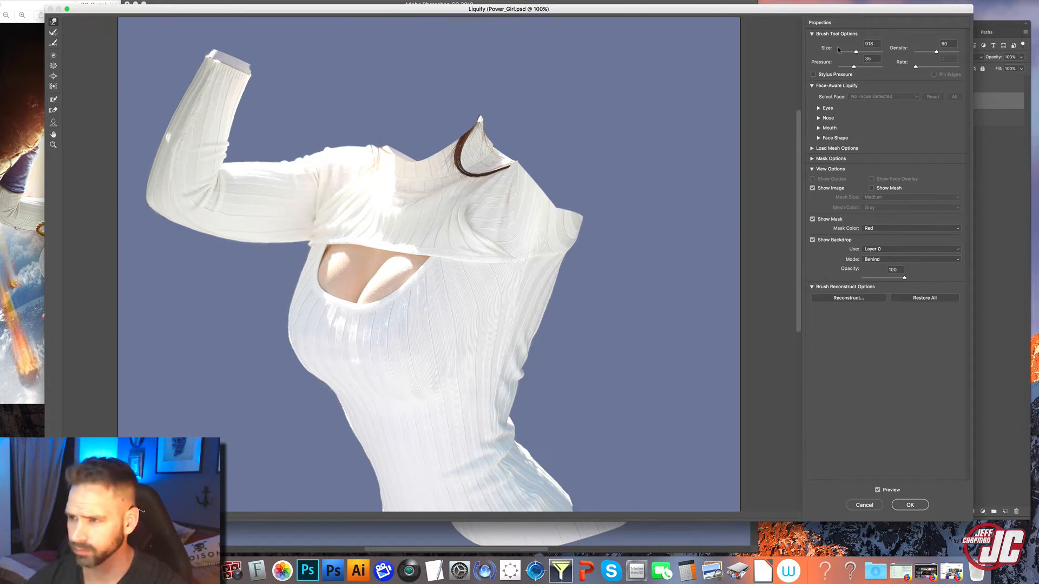
Push the far shoulder and upper back slightly outward in Liquify with the Forward Warp brush enlarged to 1606
key("bracketright")
key("bracketright")
key("bracketright")
key("bracketright")
left_click_drag(541, 162, 551, 178)
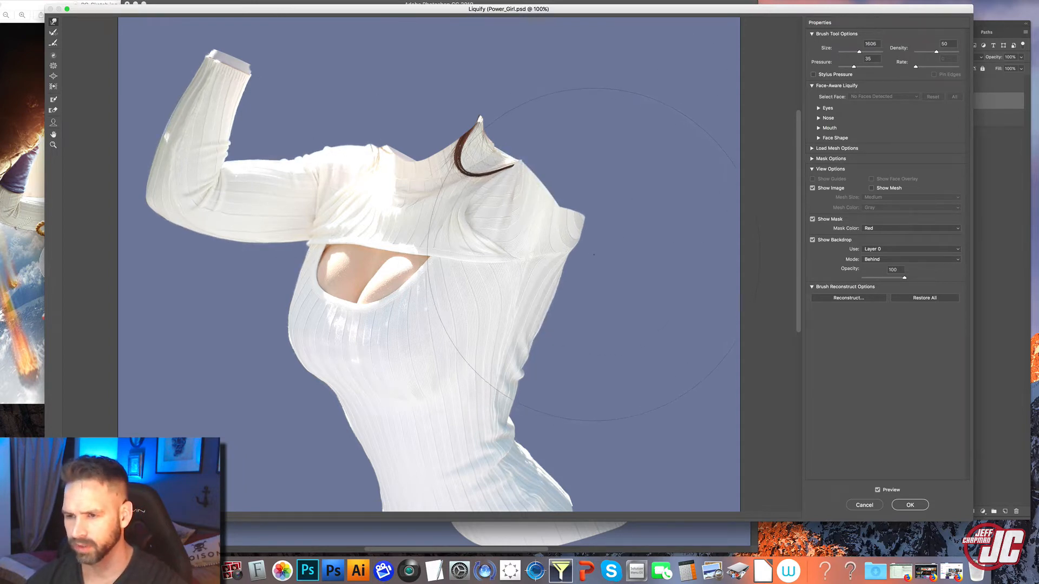
left_click_drag(590, 256, 599, 258)
Push the outer contour of the chest outward in Liquify with Forward Warp brushes of about 609 and 918
scroll(562, 287, "down", 4)
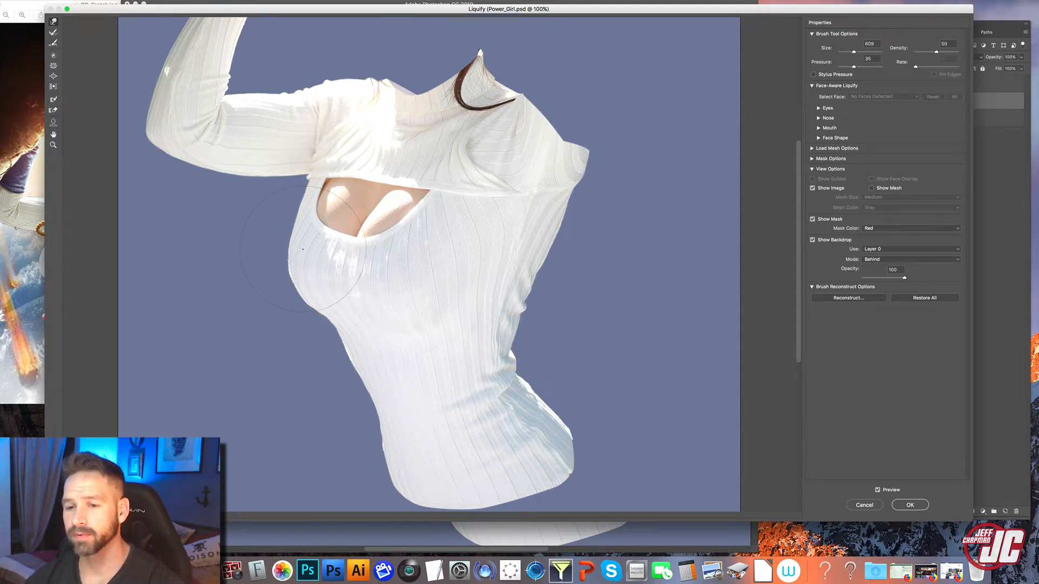
left_click_drag(276, 231, 300, 258)
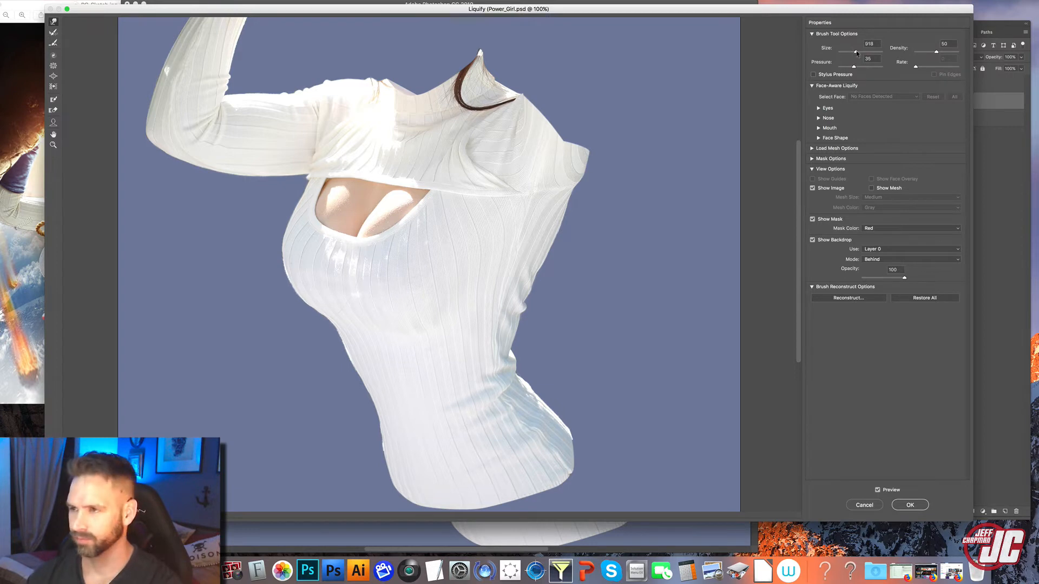
left_click_drag(856, 52, 859, 52)
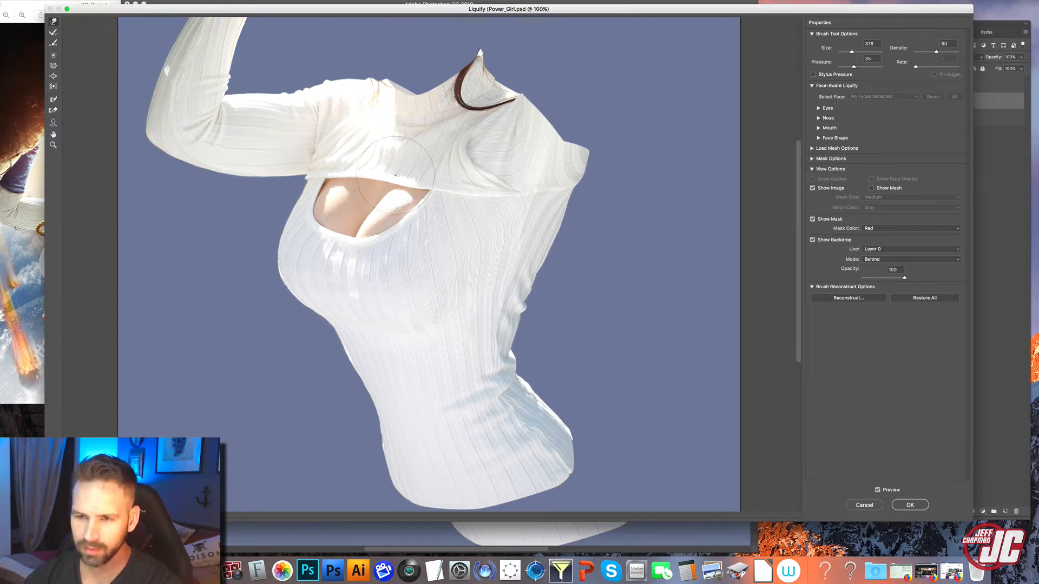
Reshape the edges of the chest cutout in Liquify, raising its upper edge, with Forward Warp brushes of about 462 and 305
left_click(53, 145)
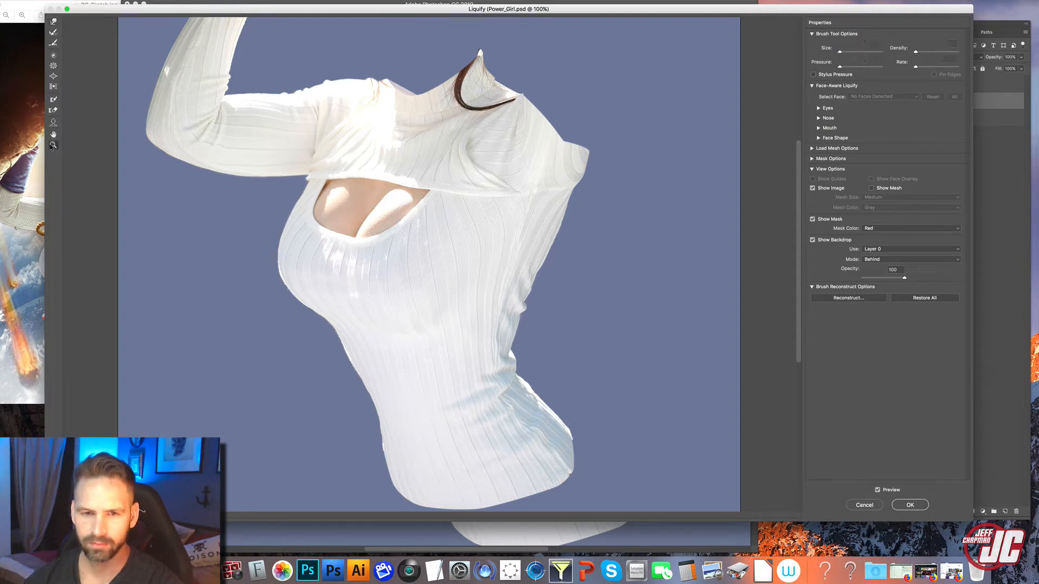
left_click(381, 206)
left_click(387, 240, "alt")
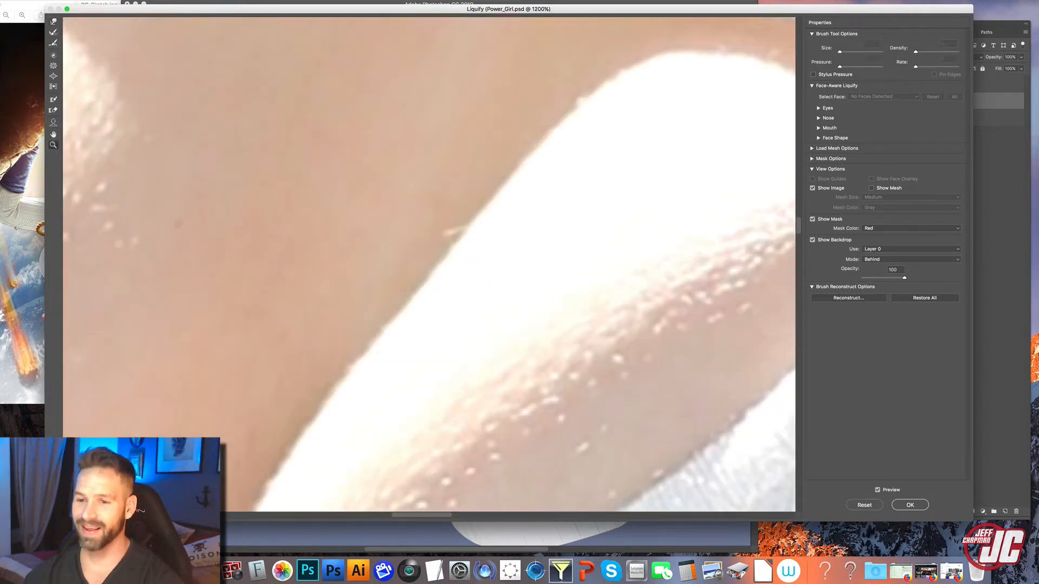
left_click(400, 252, "alt")
left_click(423, 277, "alt")
left_click(424, 276, "alt")
left_click(425, 274, "alt")
left_click(425, 274, "alt")
left_click(426, 274, "alt")
left_click(431, 269, "alt")
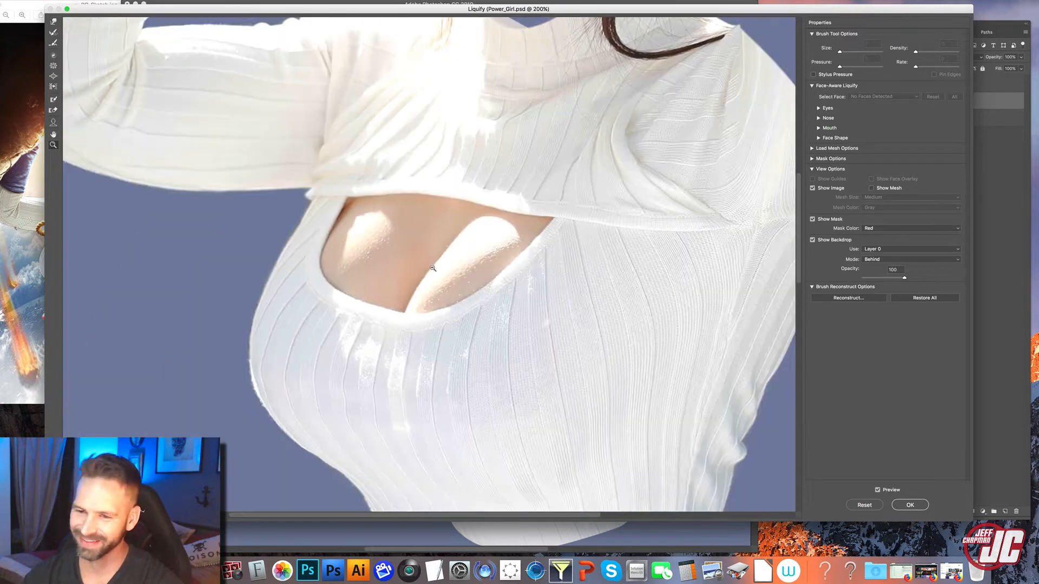
left_click(443, 268, "alt")
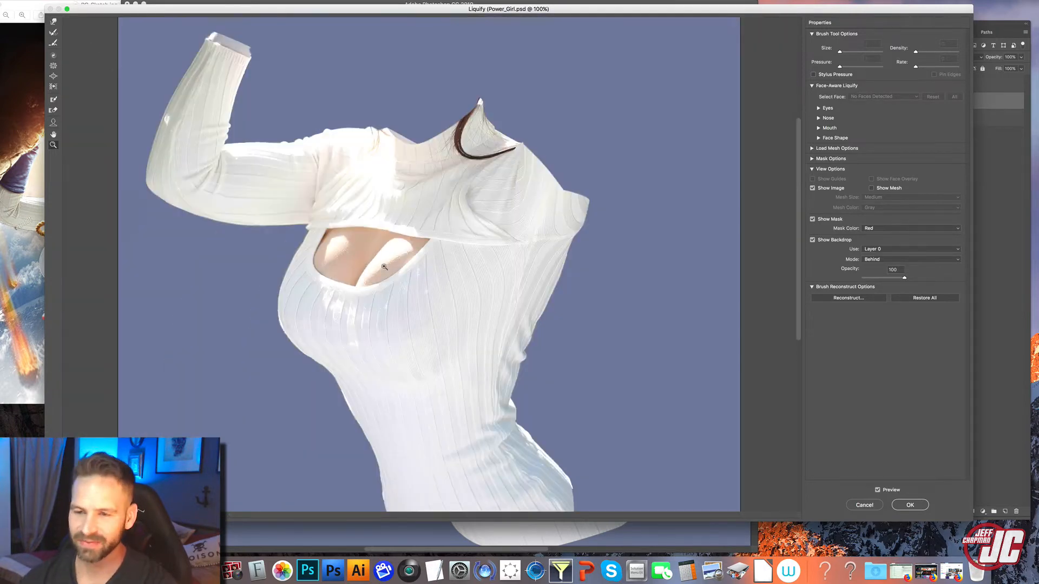
left_click(384, 267)
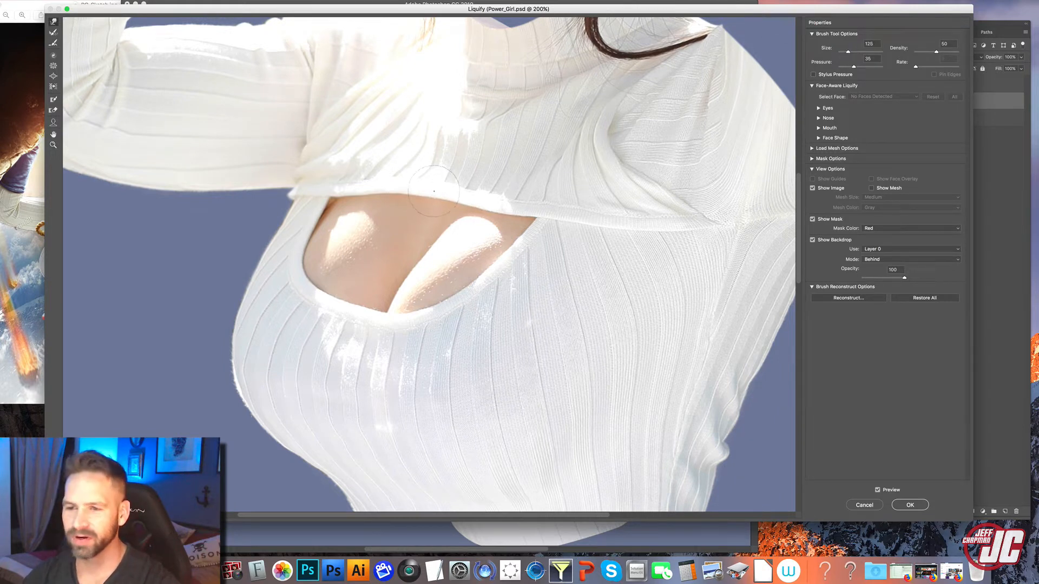
left_click_drag(853, 52, 854, 53)
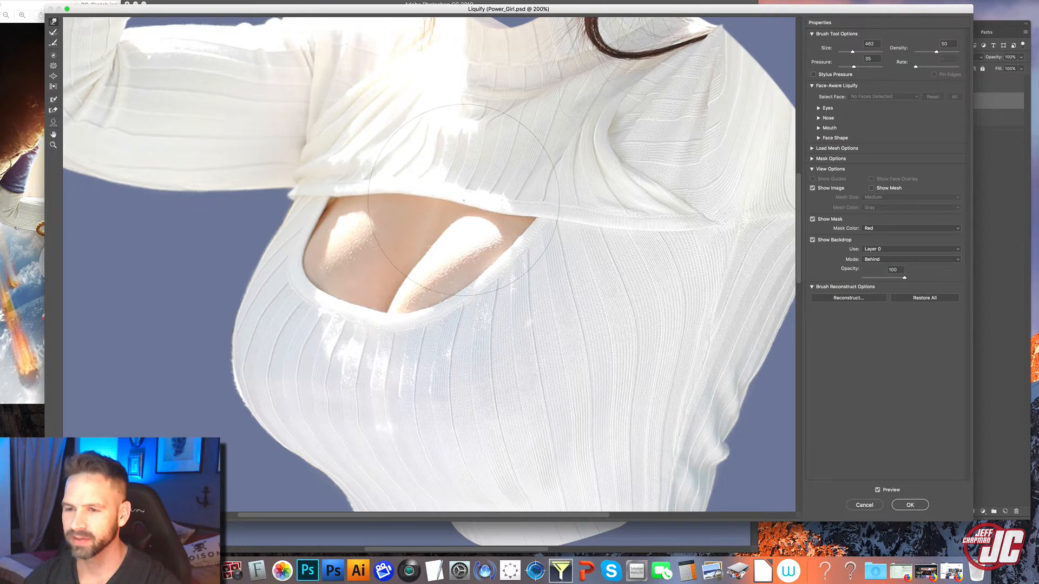
left_click_drag(441, 206, 439, 187)
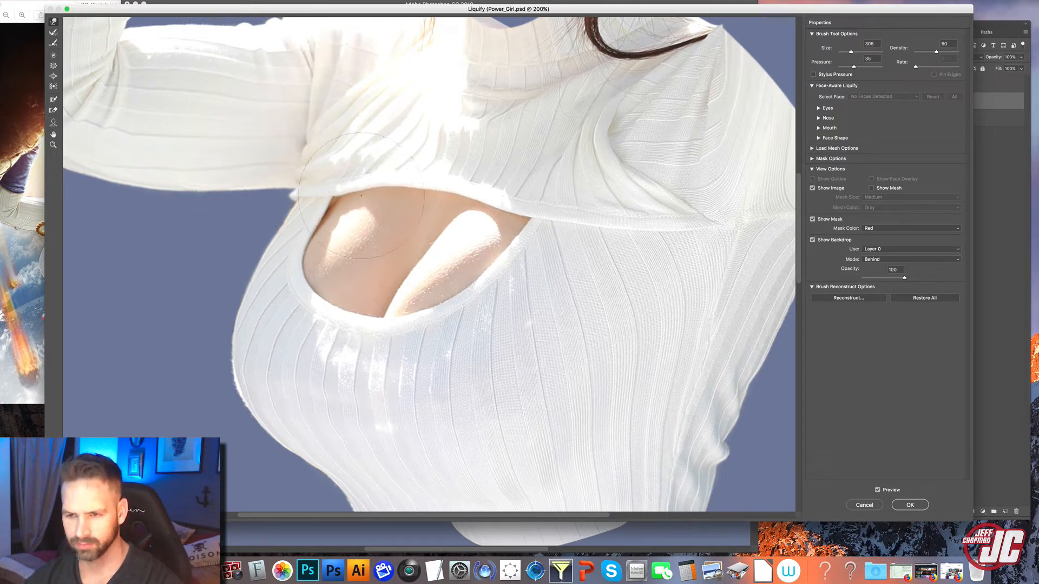
Check the whole torso's proportions, apply the Liquify reshaping to Layer 4, and save Power_Girl.psd
scroll(333, 196, "down", 3)
left_click(53, 145)
left_click(480, 243, "alt")
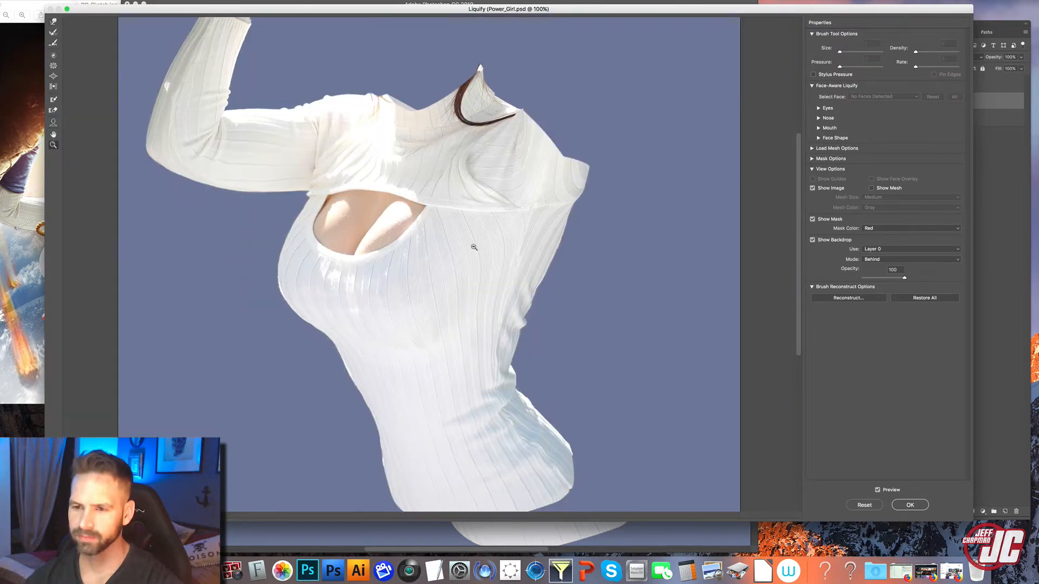
left_click(450, 250, "alt")
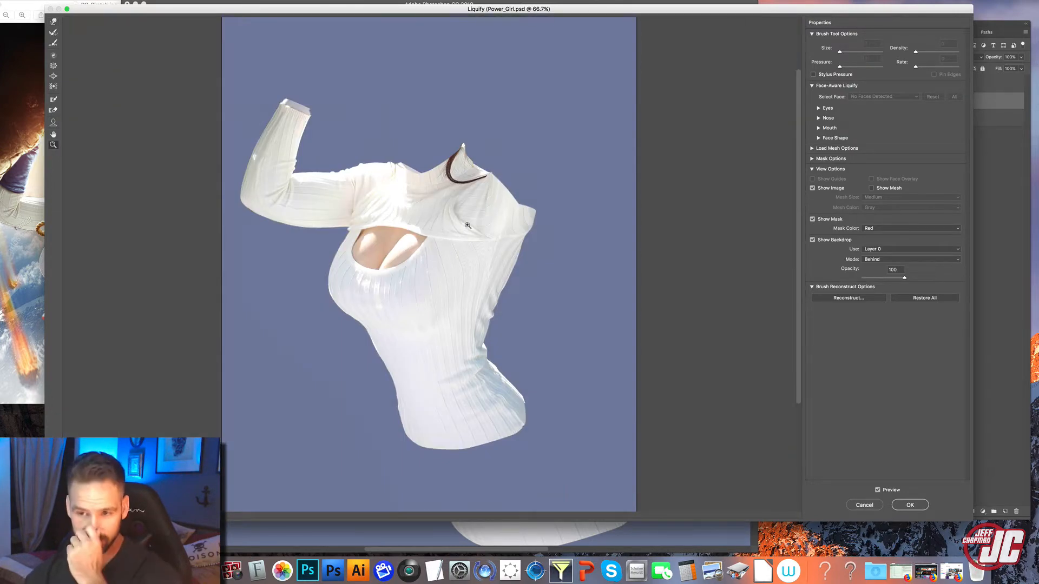
left_click(401, 269)
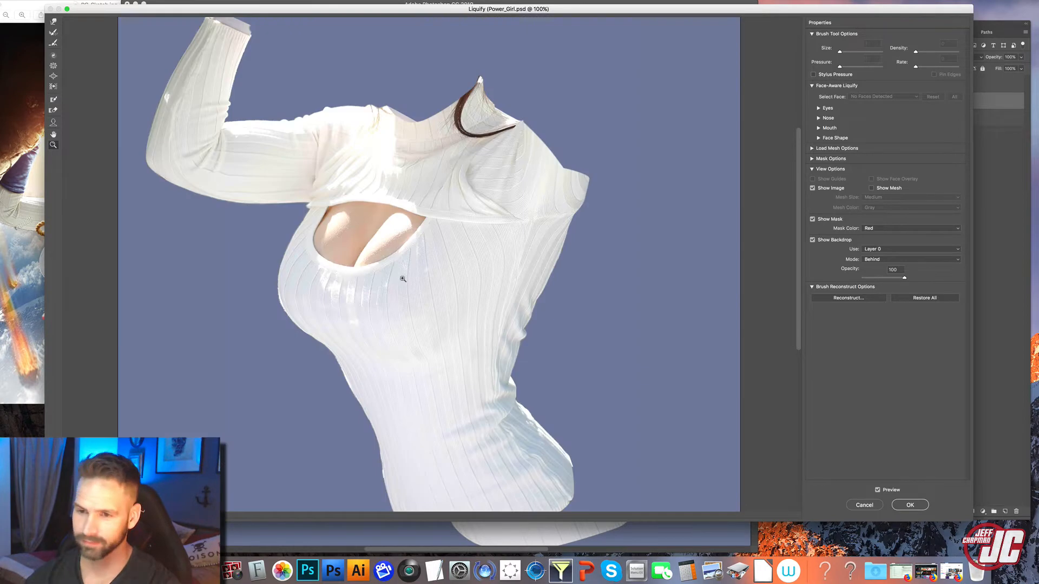
key("w")
left_click(914, 504)
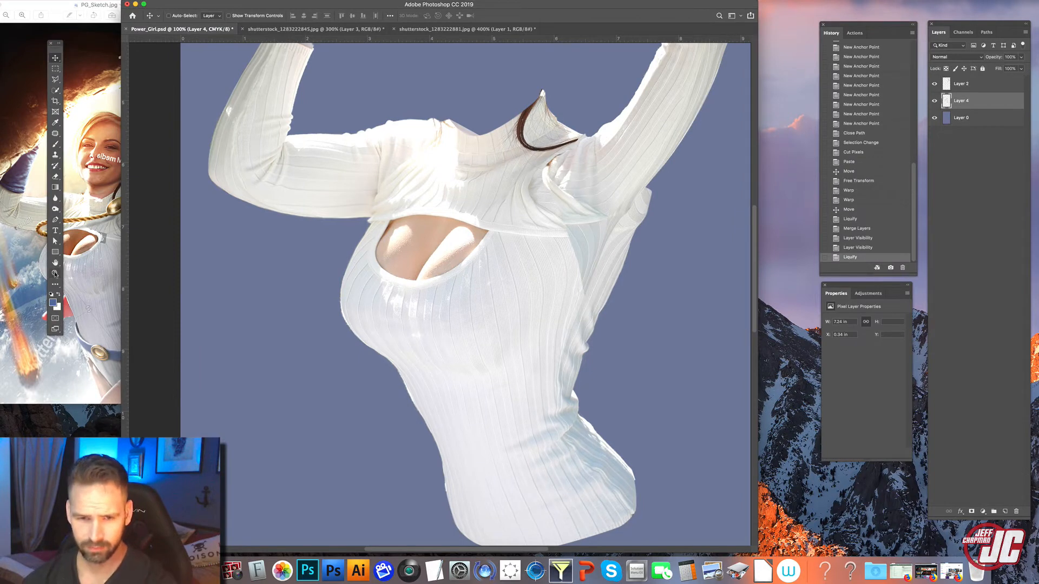
left_click(55, 274)
left_click(473, 266, "alt")
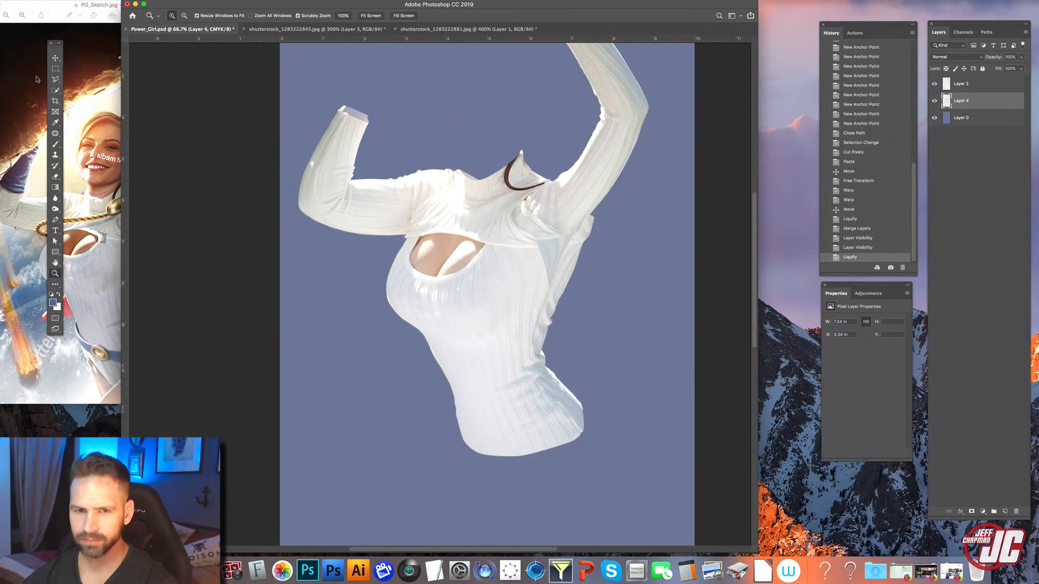
left_click(54, 58)
key("super+s")
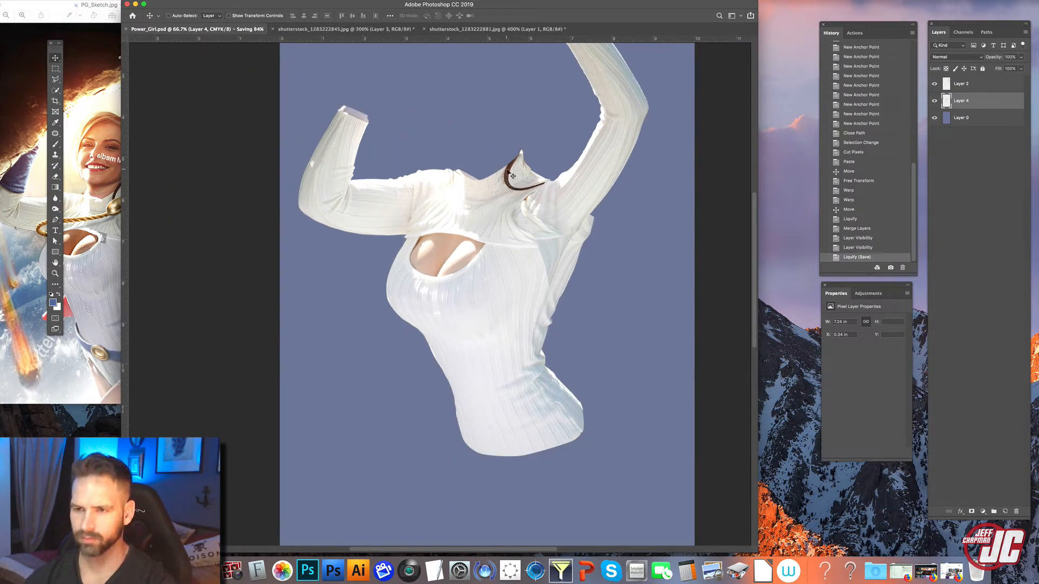
Compare the torso before and after Liquify through the history states, and move the arm and torso layers lower on the canvas together
left_click(862, 248)
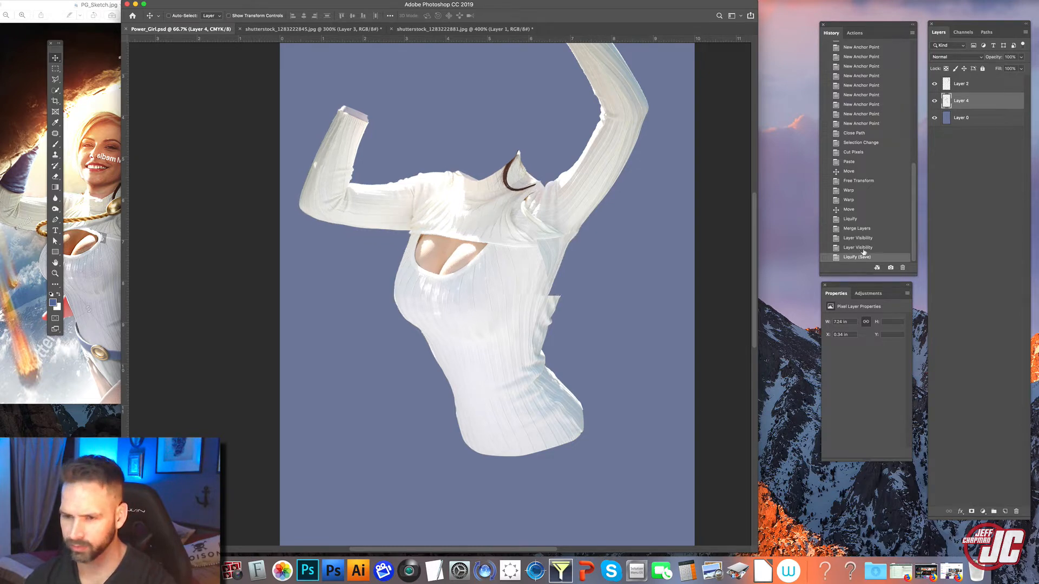
left_click(868, 258)
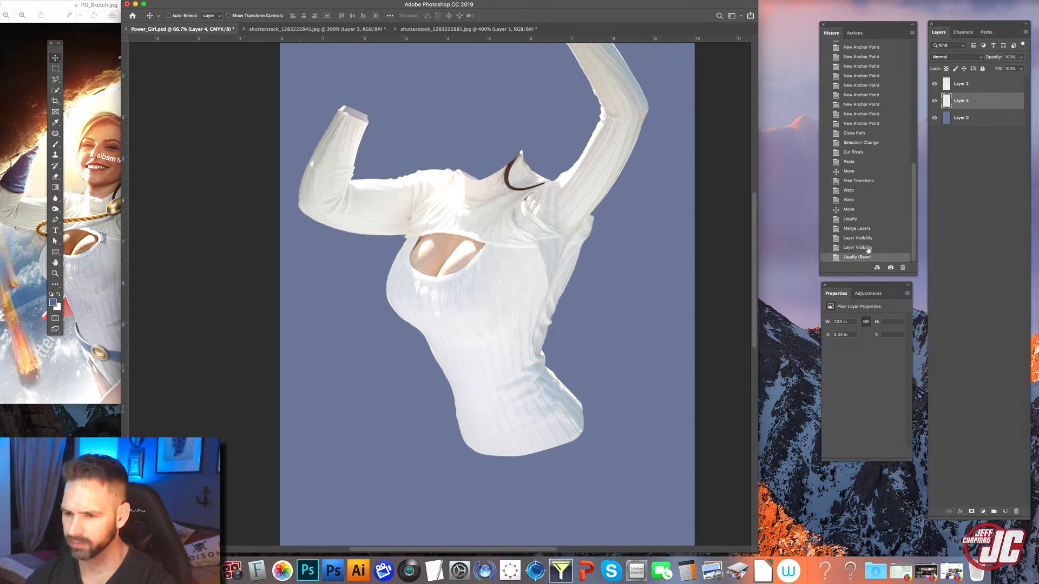
left_click_drag(521, 213, 517, 260)
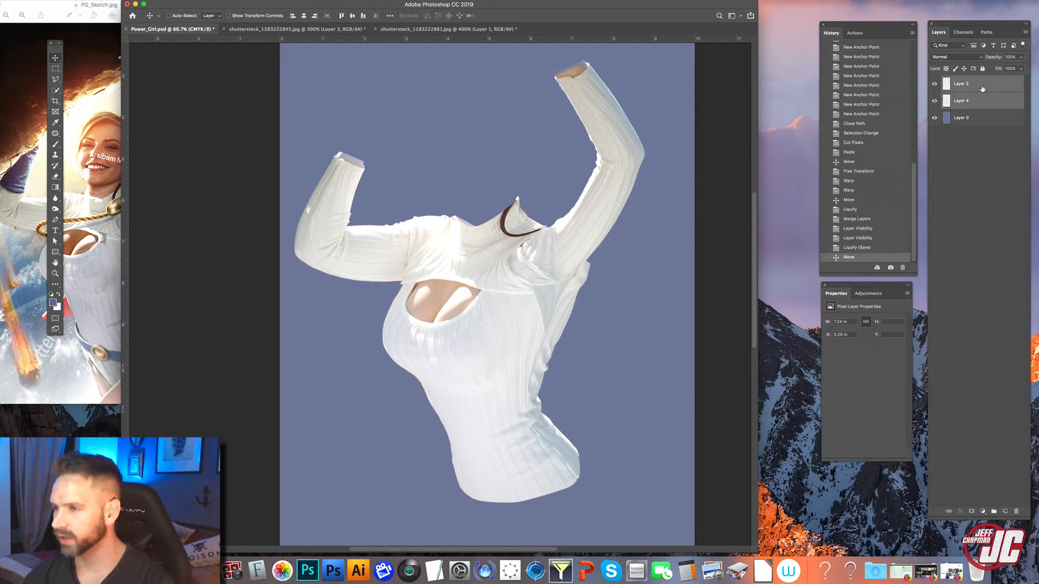
In Liquify on Layer 2, with Layer 4 as backdrop, push the raised arm's armpit end outward over the far shoulder with a 1710 brush
left_click(983, 90)
key("super+shift+x")
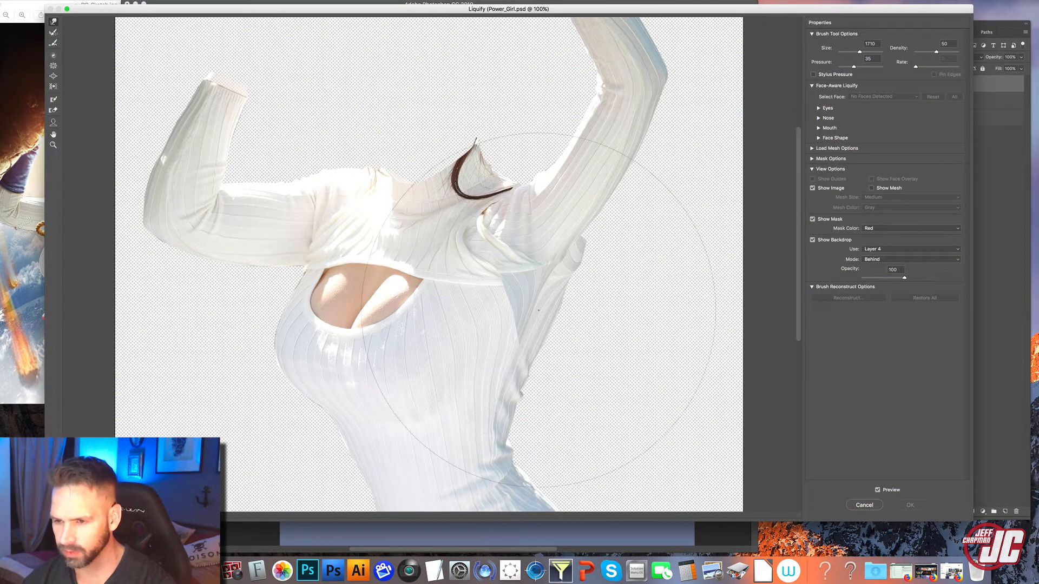
mouse_move(544, 346)
left_mouse_down()
mouse_move(542, 369)
mouse_move(581, 357)
mouse_move(593, 289)
mouse_move(601, 302)
left_mouse_up()
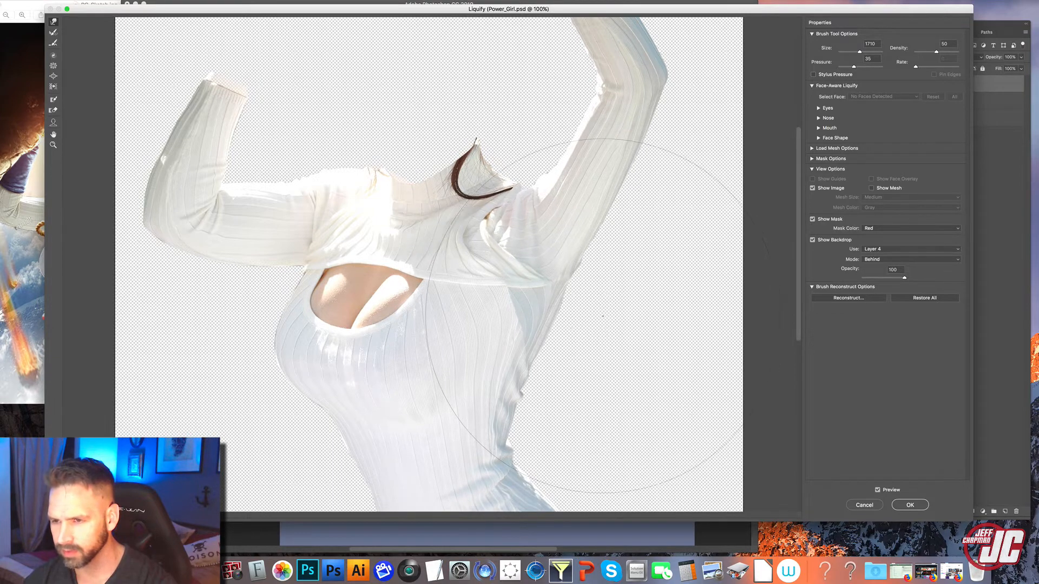
left_click_drag(481, 167, 472, 152)
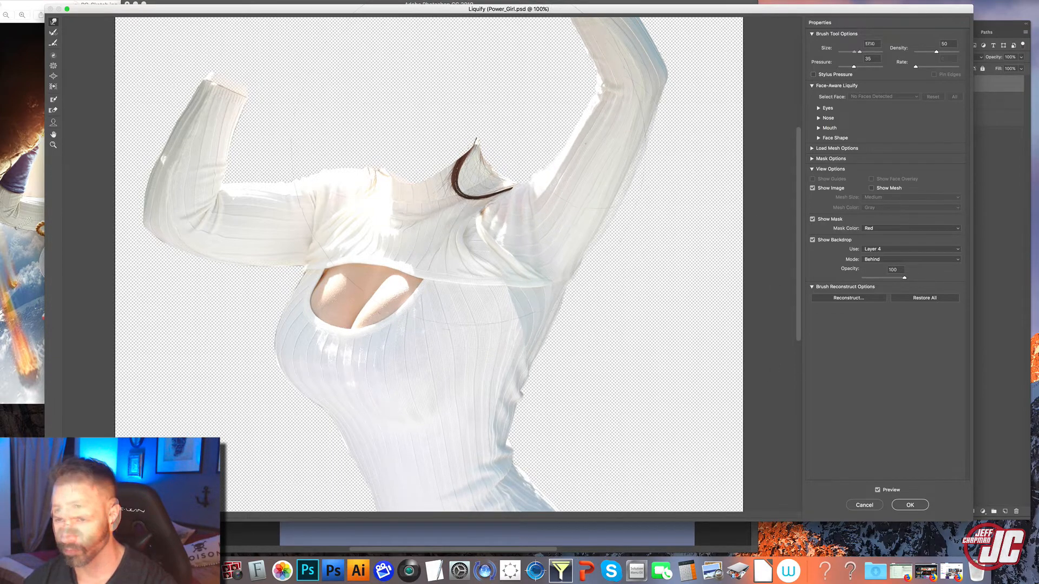
Refine the raised arm's contour with smaller Forward Warp brushes of about 664 and 378, apply Liquify to Layer 2, and save the document
left_click_drag(859, 52, 855, 52)
mouse_move(566, 133)
left_mouse_down()
mouse_move(562, 172)
mouse_move(551, 163)
mouse_move(515, 180)
left_mouse_up()
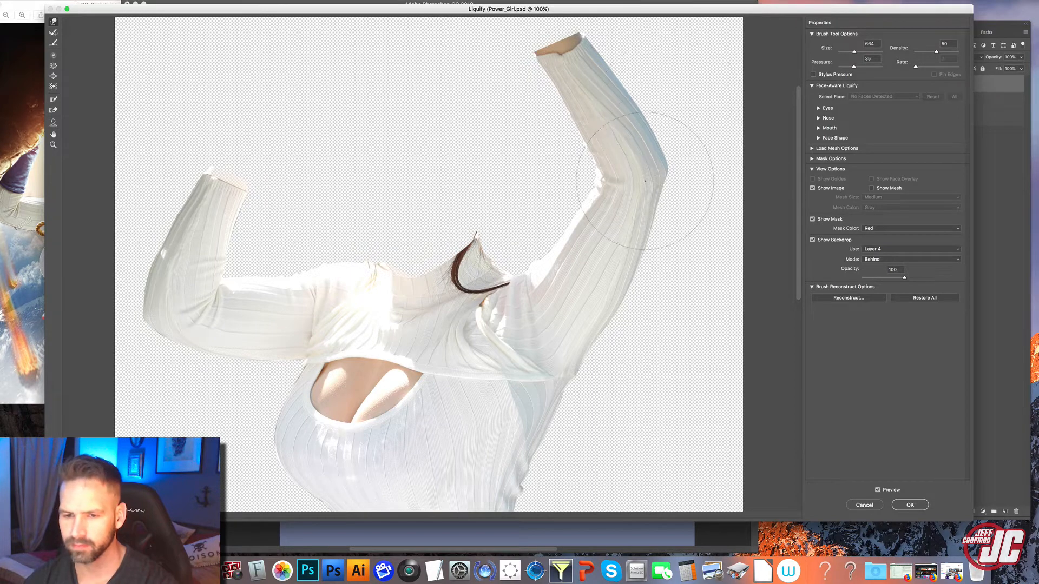
scroll(557, 140, "down", 5)
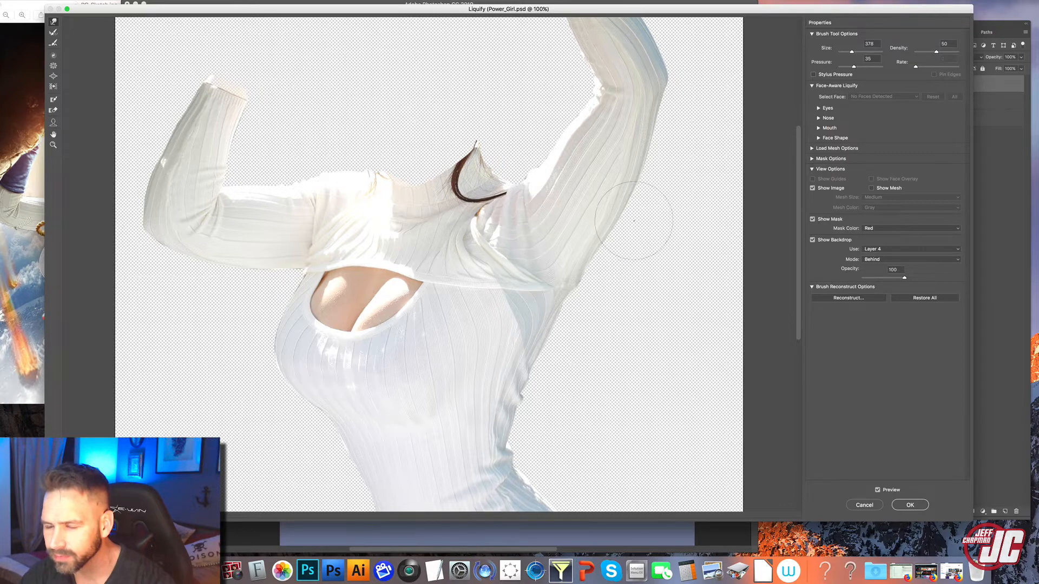
scroll(601, 195, "down", 5)
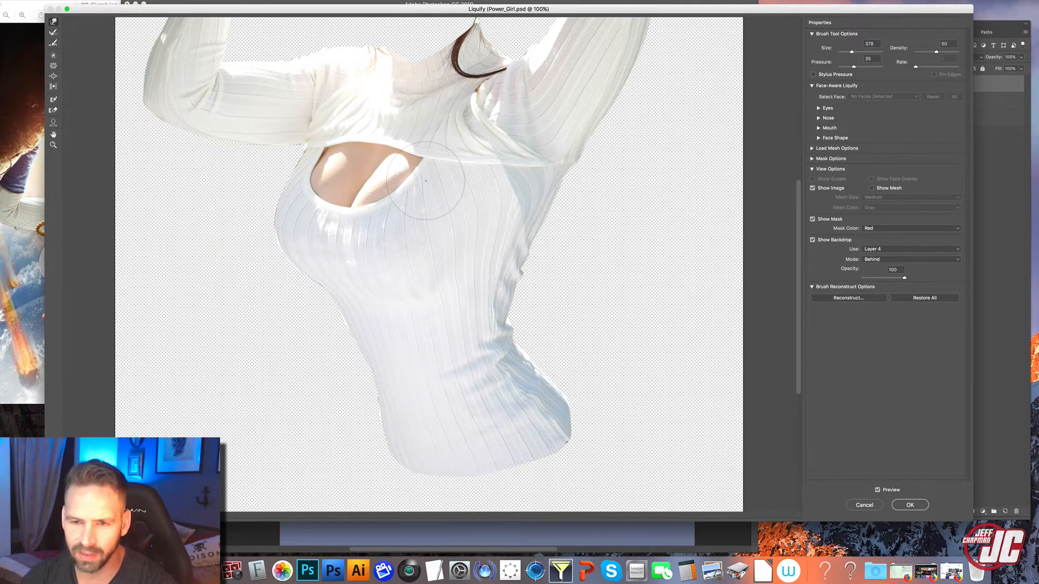
scroll(511, 228, "up", 5)
left_click(910, 505)
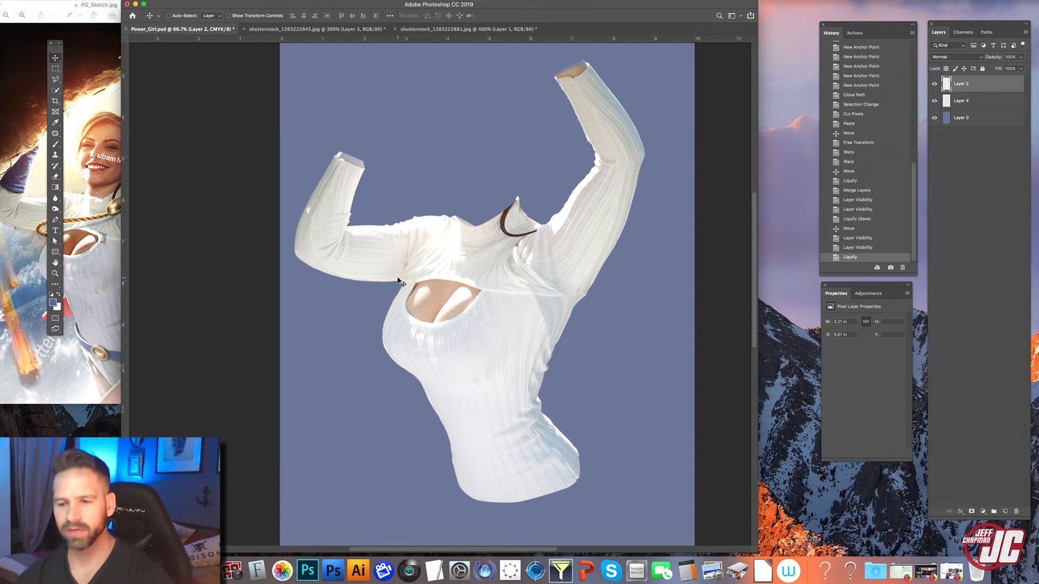
key("super+s")
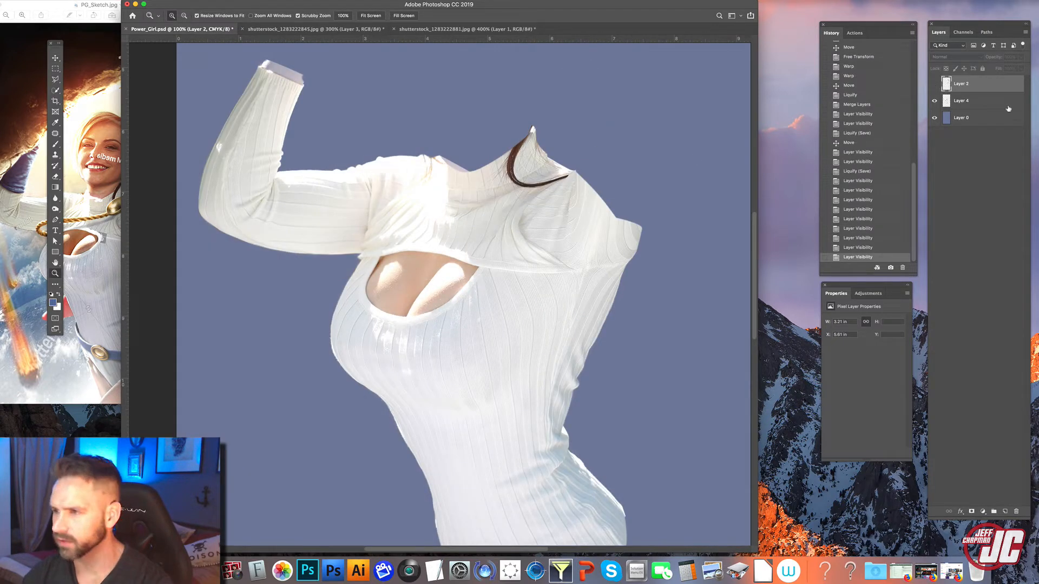
In Liquify on Layer 4, with Layer 2 as backdrop, fit the torso's far shoulder to the raised arm using brushes of about 557 to 305
left_click(989, 100)
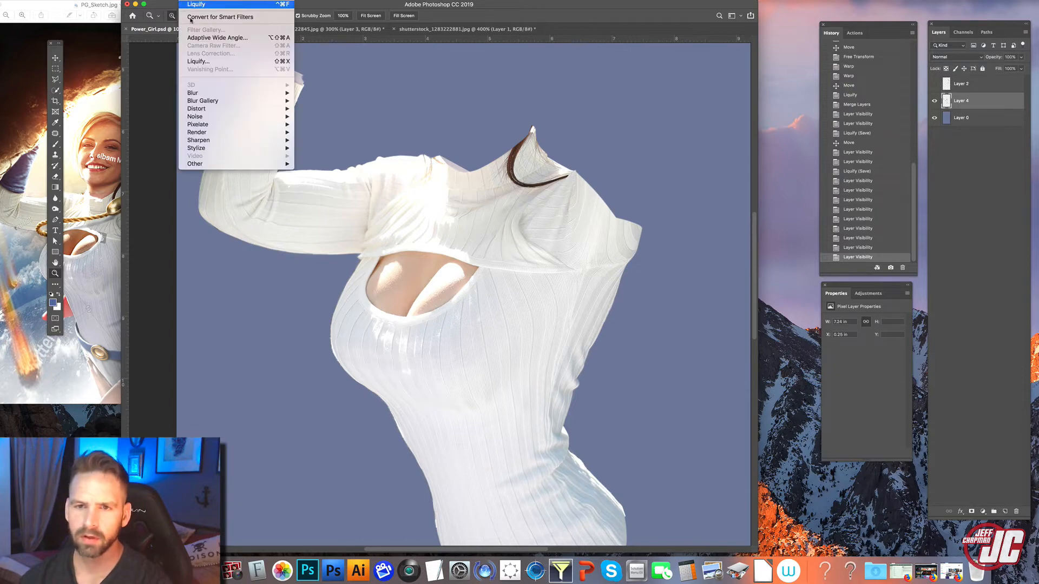
left_click(198, 62)
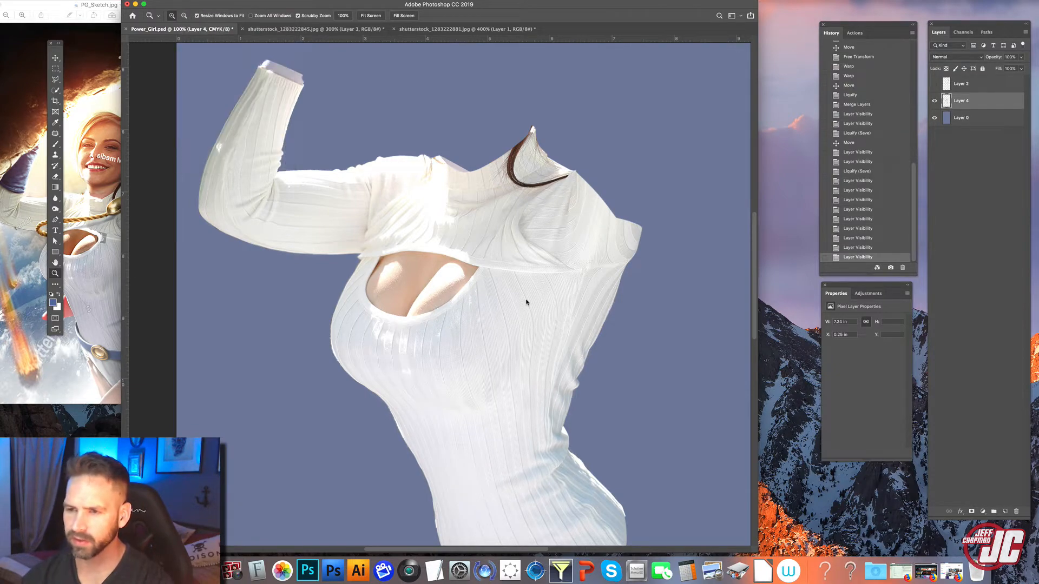
key("super+shift+x")
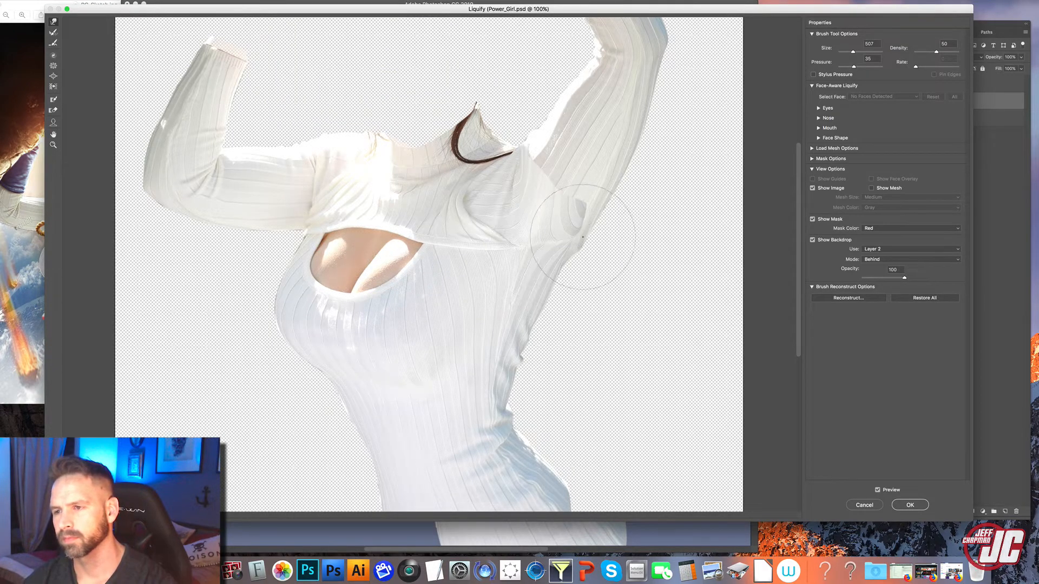
key("super+equal")
left_click_drag(853, 51, 853, 51)
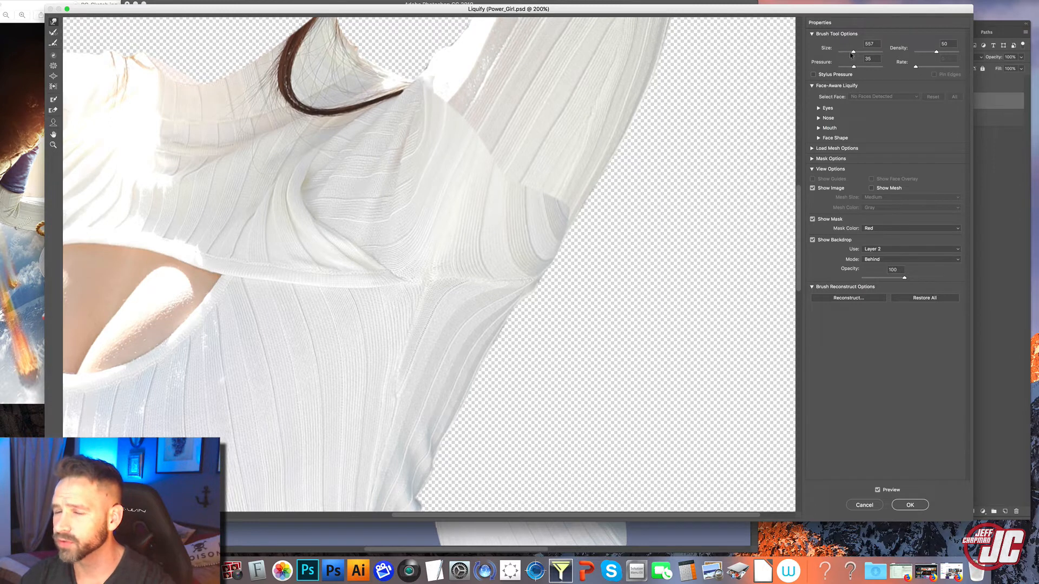
scroll(490, 238, "up", 2)
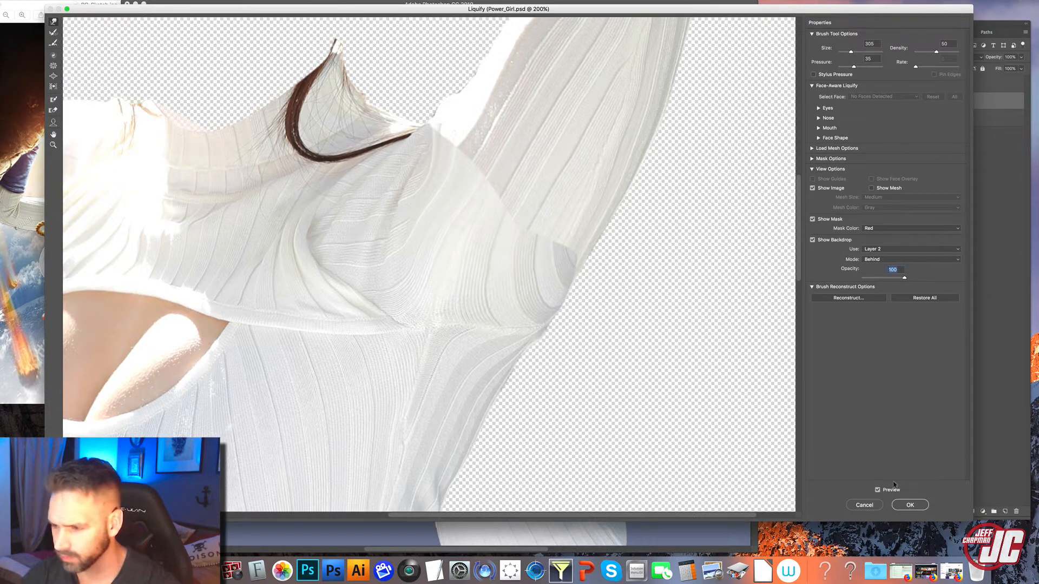
left_click(910, 504)
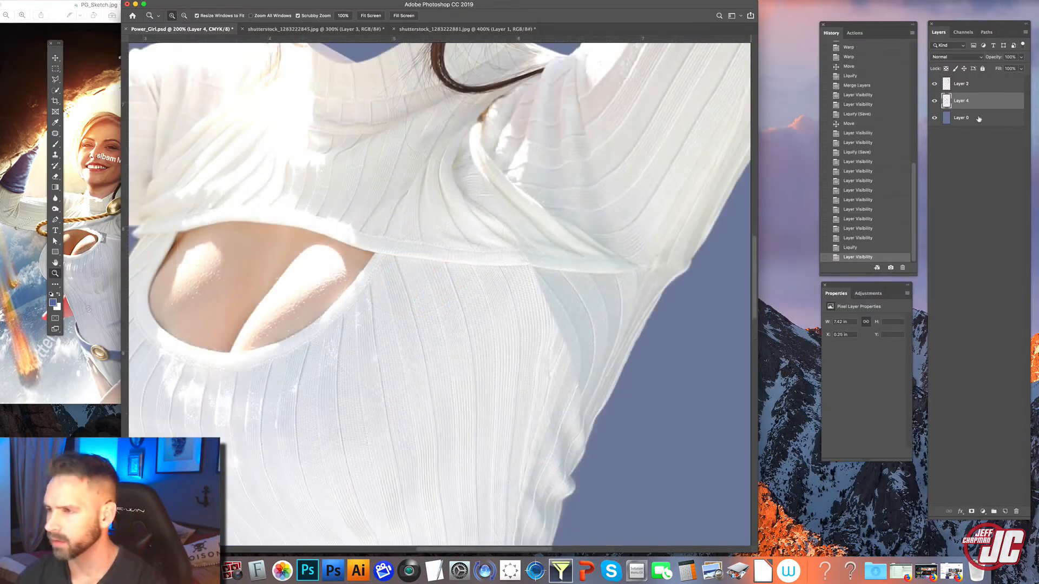
Add a layer mask to the raised arm on Layer 2
left_click(985, 86)
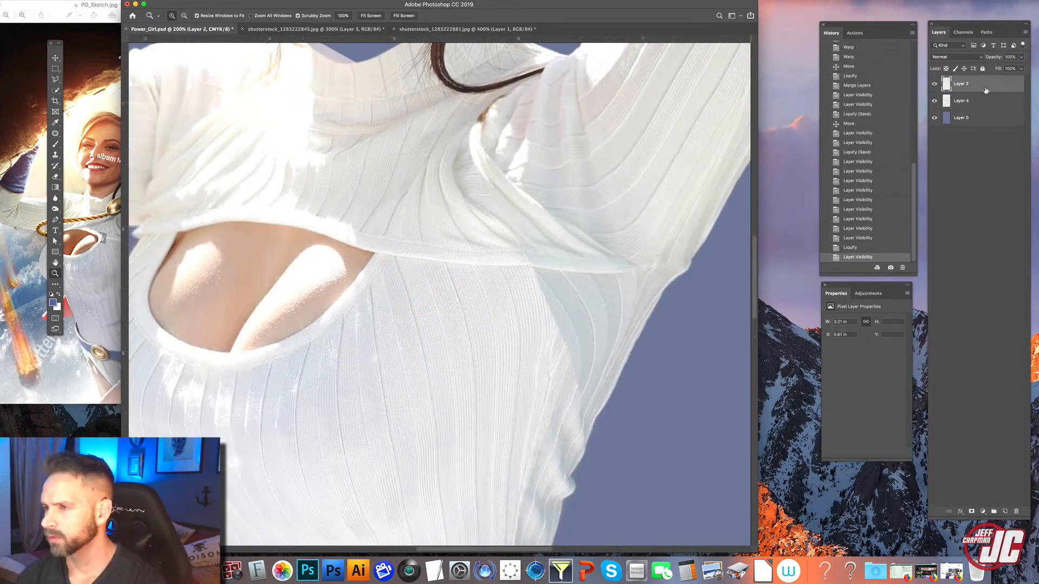
left_click(972, 512)
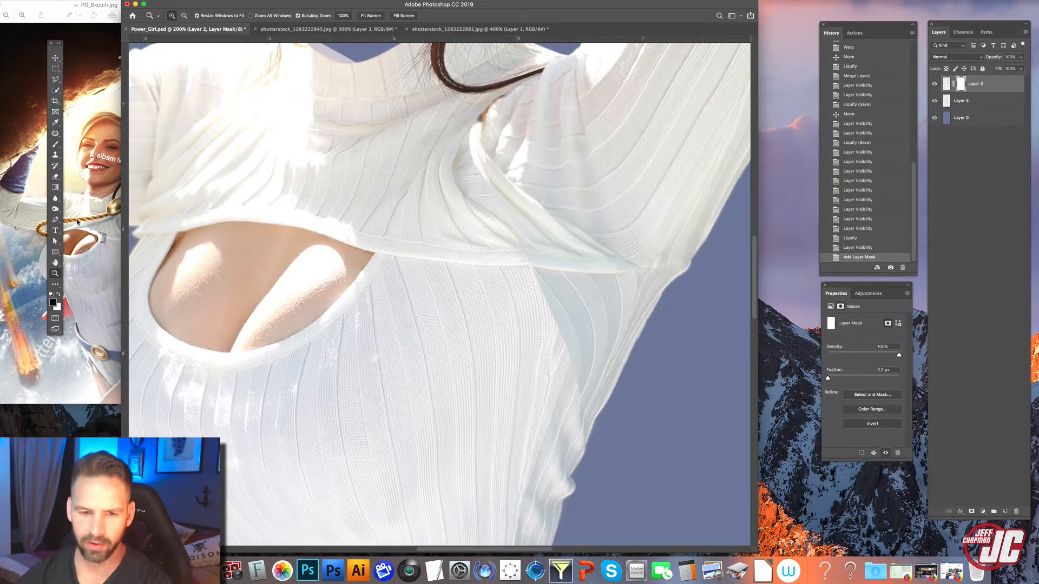
Paint black on the Layer 2 mask with a soft 134 px brush at full opacity to hide the raised arm's edge along the armpit fold
left_click(55, 144)
right_click(483, 176)
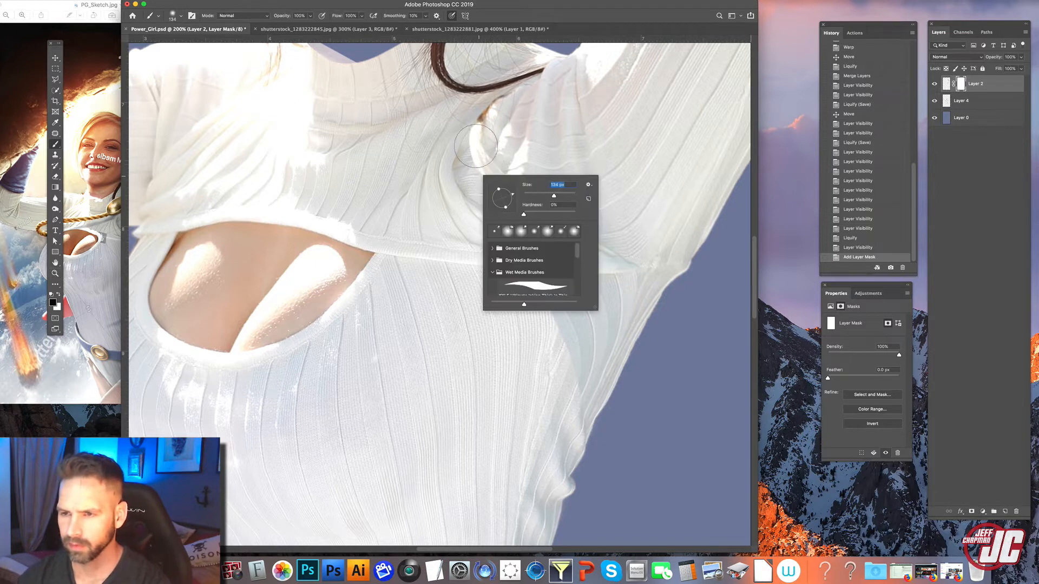
left_click_drag(476, 145, 489, 222)
left_click_drag(485, 163, 524, 274)
left_click_drag(527, 238, 530, 286)
scroll(379, 216, "right", 3)
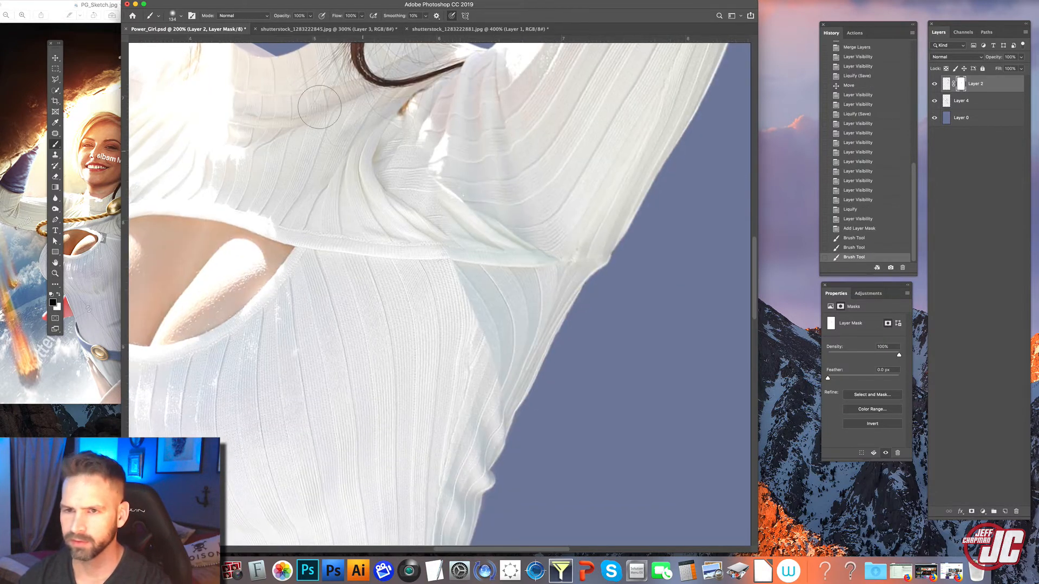
Blend the armpit fold and side on the Layer 2 mask at 23% brush opacity, and set a smaller brush with 55% opacity
key("2")
key("3")
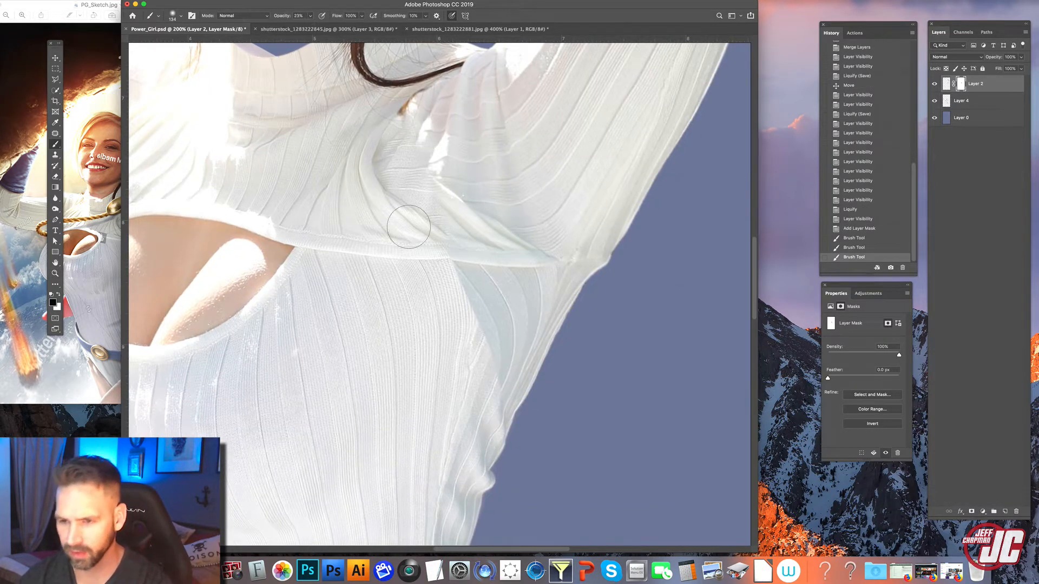
mouse_move(408, 227)
left_mouse_down()
mouse_move(453, 297)
mouse_move(461, 291)
mouse_move(444, 260)
mouse_move(464, 284)
mouse_move(443, 249)
mouse_move(480, 292)
mouse_move(487, 324)
mouse_move(475, 288)
mouse_move(450, 266)
mouse_move(519, 342)
mouse_move(494, 371)
left_mouse_up()
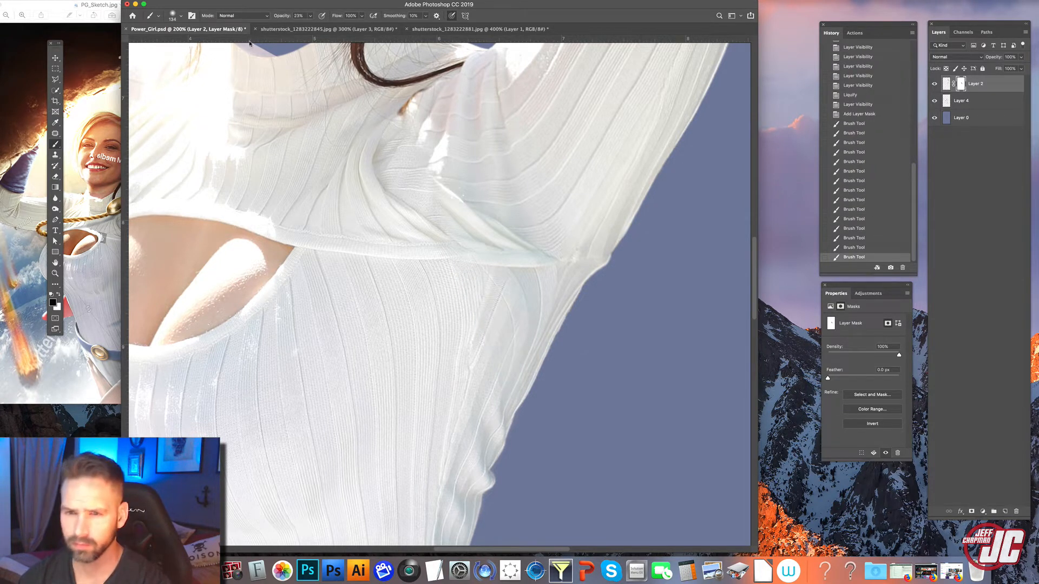
left_click_drag(313, 17, 324, 27)
right_click(622, 208)
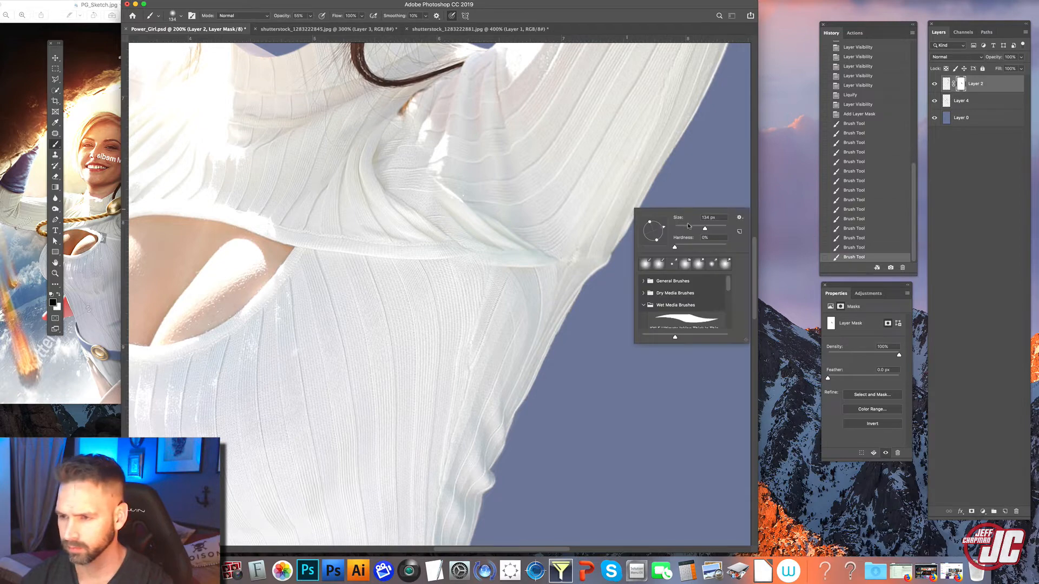
left_click_drag(691, 229, 684, 228)
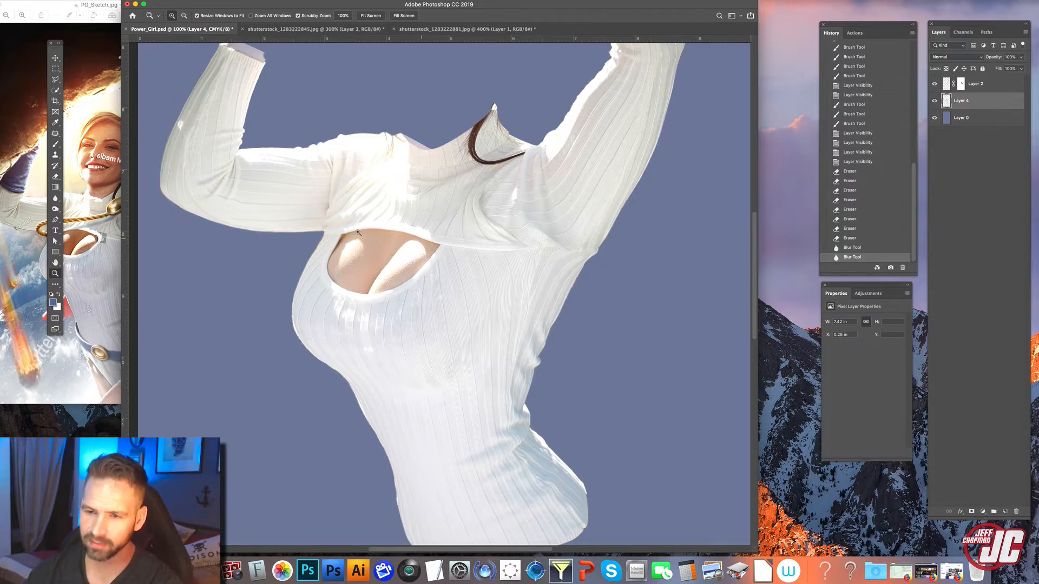
Outline a strip of the ribbed hem band beside the chest cutout's pointed corner with a closed Pen path
left_click(443, 279)
left_click(424, 234)
left_click(440, 204)
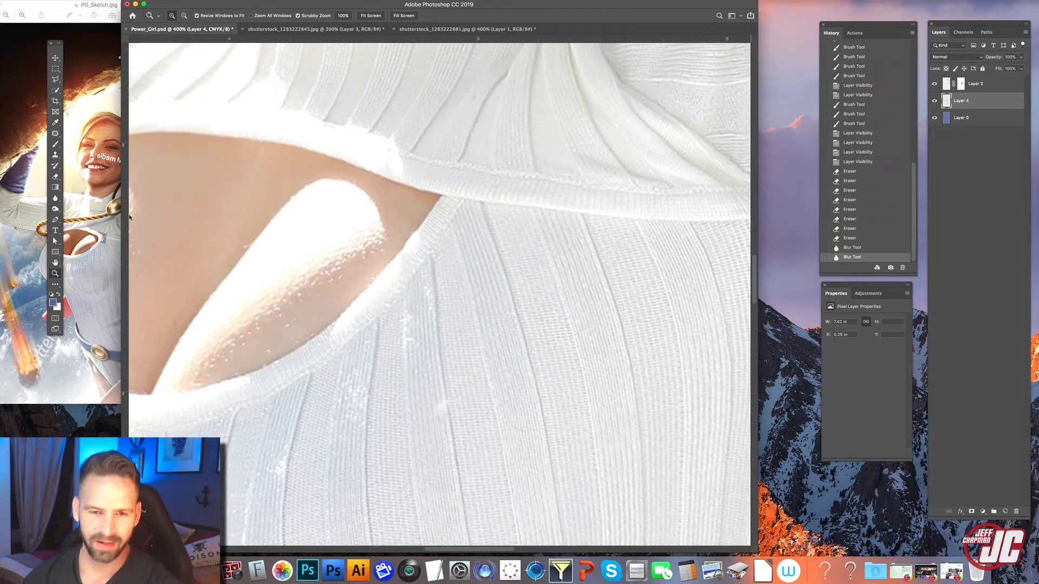
left_click(54, 220)
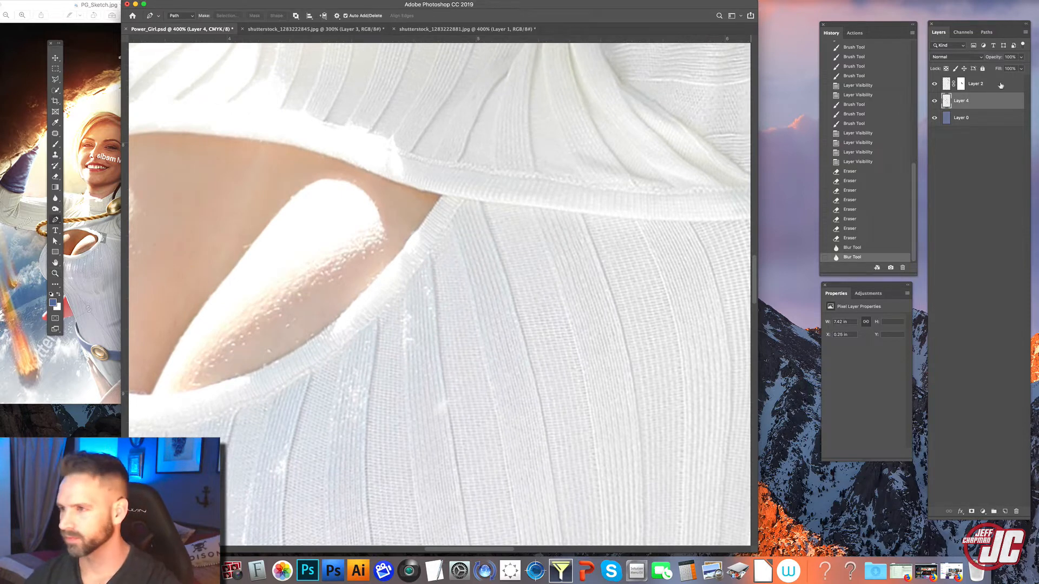
left_click_drag(441, 254, 459, 254)
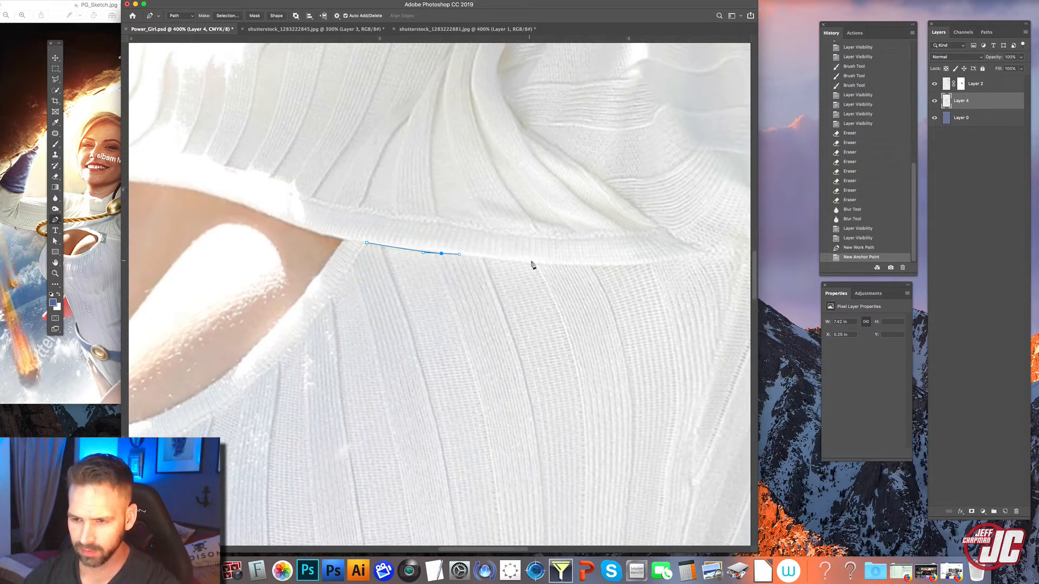
left_click(537, 264)
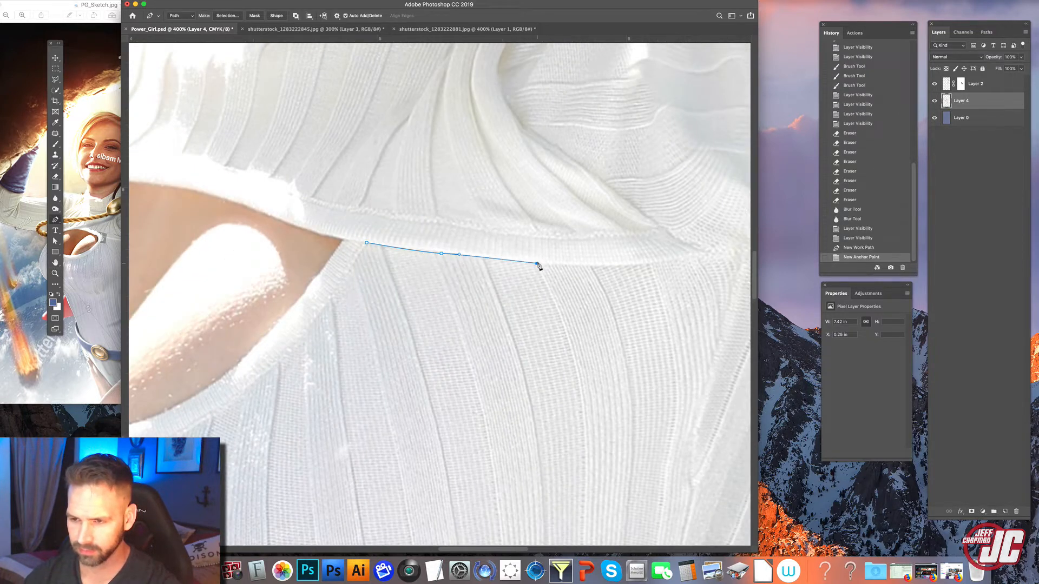
left_click(546, 235)
left_click(394, 213)
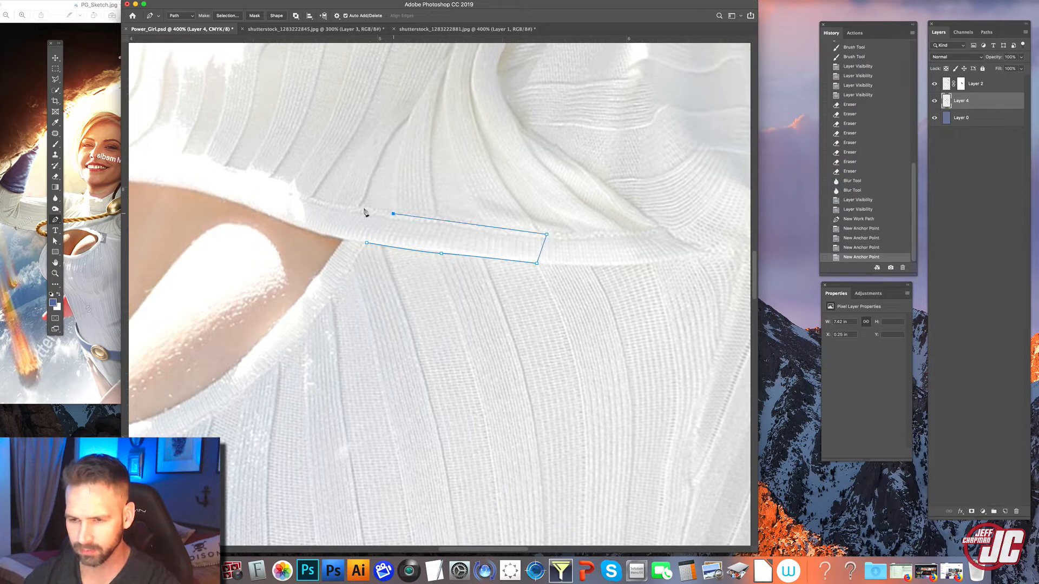
left_click(369, 213)
left_click(366, 242)
Load the path as a selection, copy the strip from Layer 4 to its own layer, and move it to the cutout's pointed corner
key("super+Return")
key("v")
key("super+c")
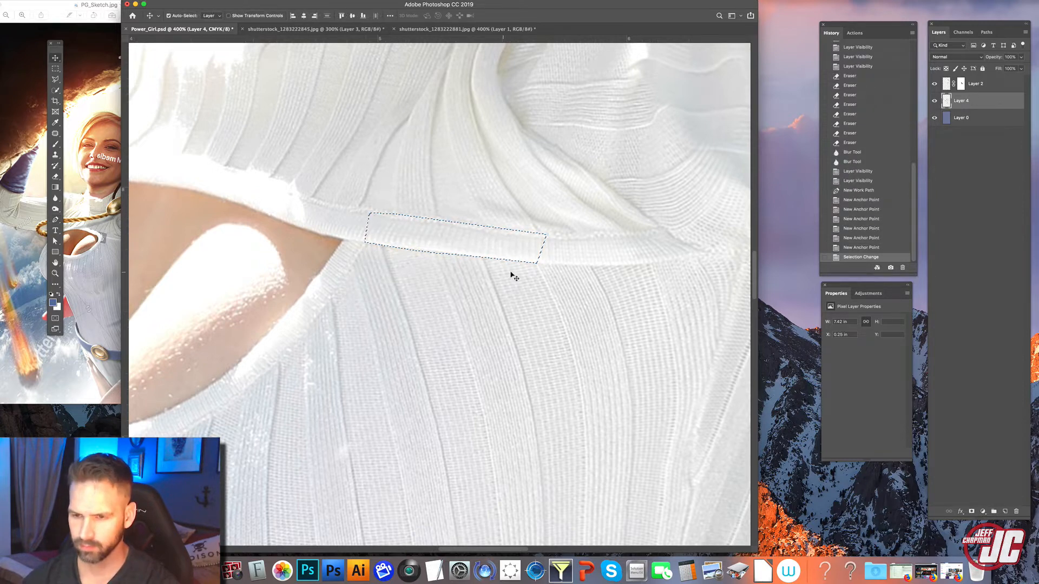
key("super+v")
left_click_drag(427, 247, 349, 241)
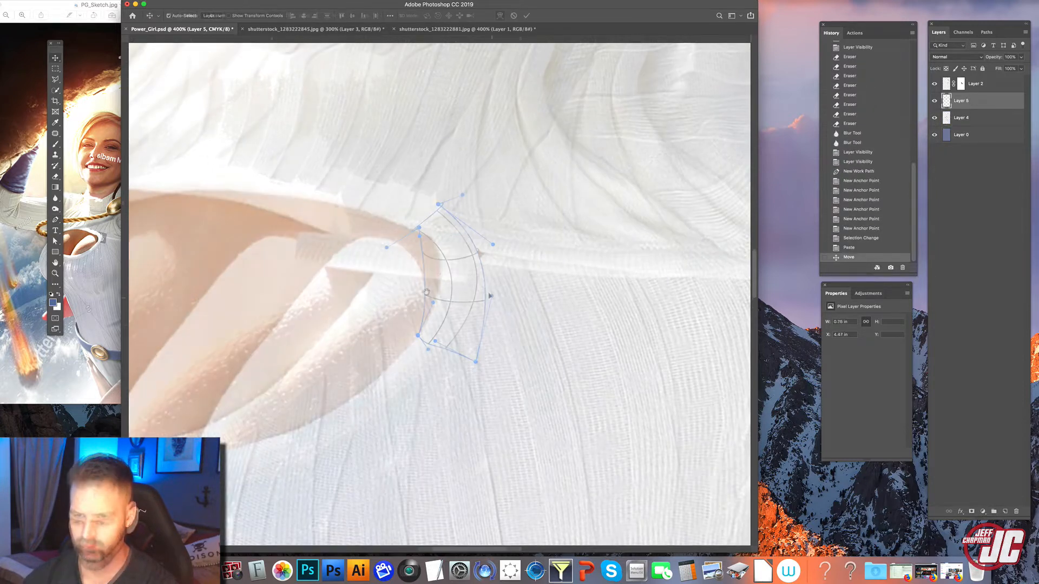
Warp the pasted ribbed strip into a curve rounding off the cutout's corner, and compare the result with Layer 5 hidden and shown
left_click_drag(386, 246, 434, 245)
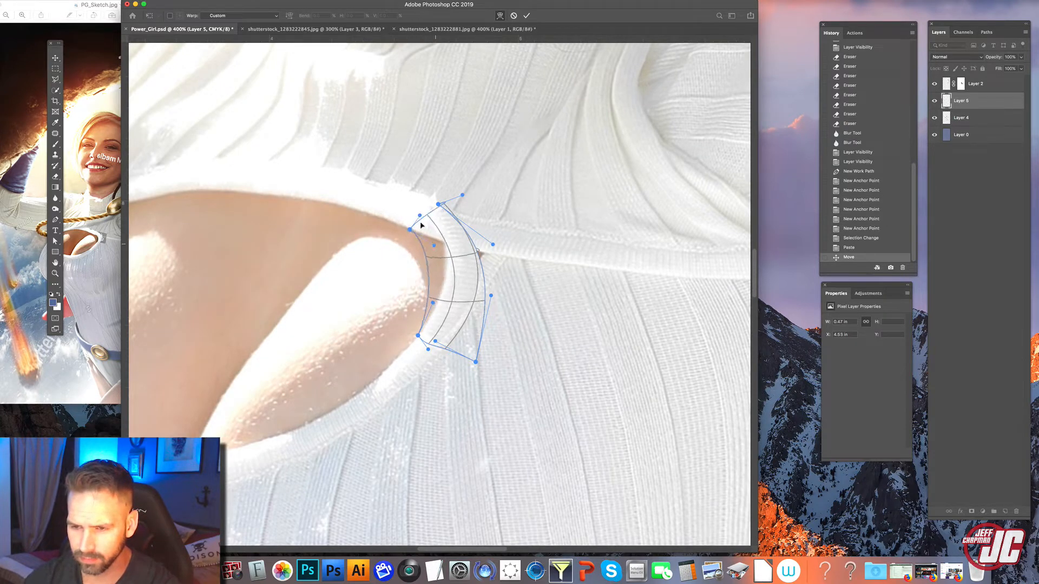
key("Return")
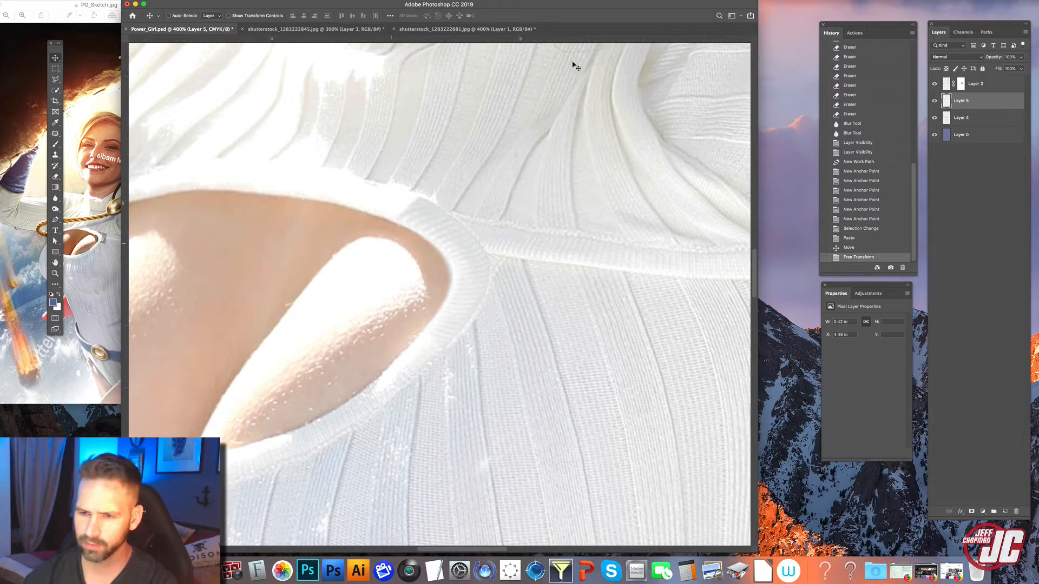
left_click(935, 101)
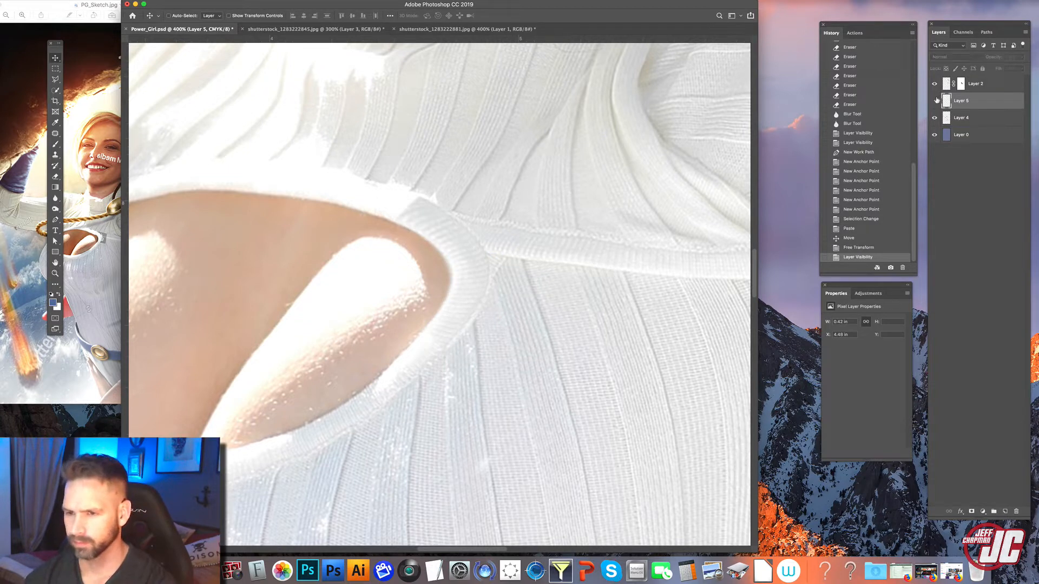
left_click(934, 100)
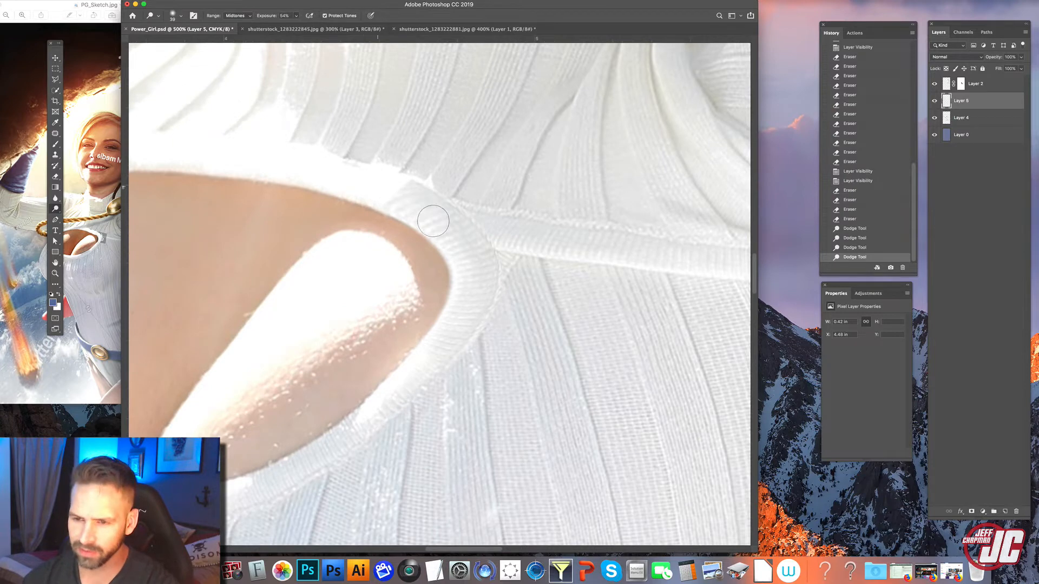
Brighten the upper end of the curved trim on Layer 5 with the Dodge tool to match the neighbouring overexposed hem
left_click(346, 157)
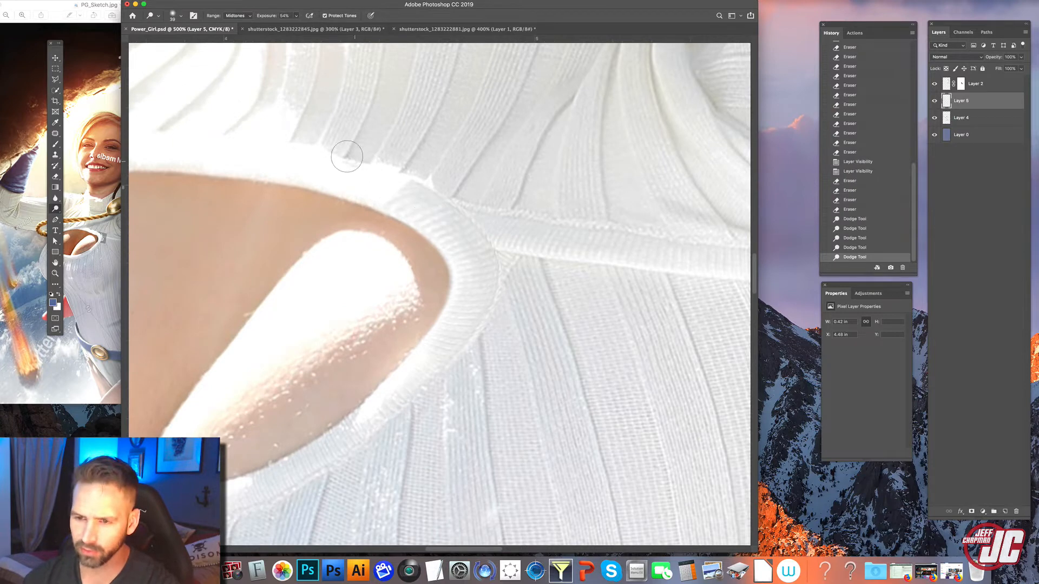
left_click(382, 167)
left_click(510, 173)
left_click(392, 255)
mouse_move(393, 256)
left_mouse_down()
mouse_move(422, 311)
mouse_move(400, 370)
mouse_move(426, 298)
mouse_move(384, 355)
left_mouse_up()
Dodge the trim's upper end on Layer 5 with a much smaller brush, Highlights range and exposure reduced to about 5%
right_click(468, 235)
left_click_drag(522, 256, 513, 256)
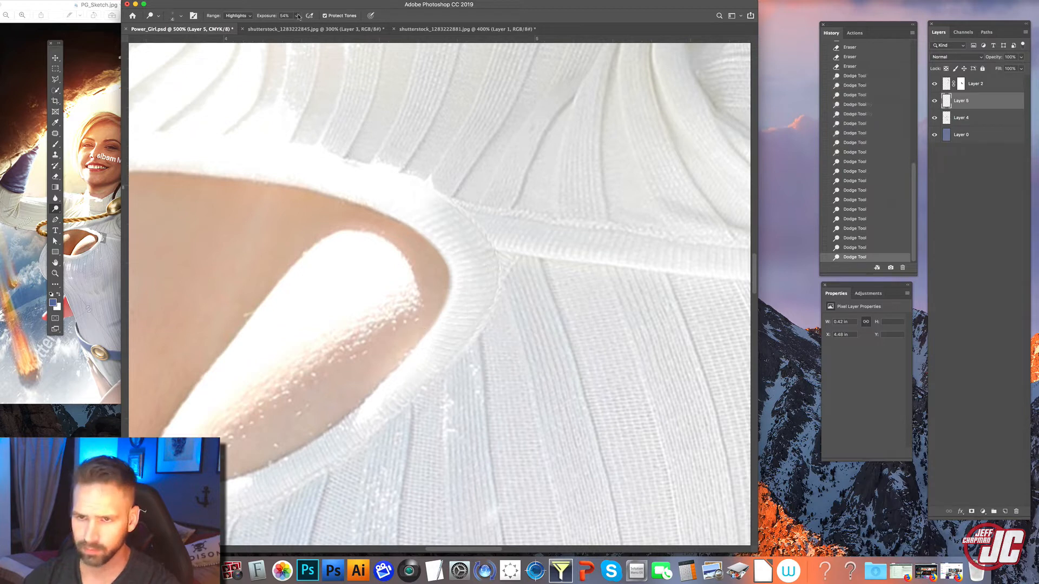
left_click(296, 15)
left_click_drag(296, 26, 284, 26)
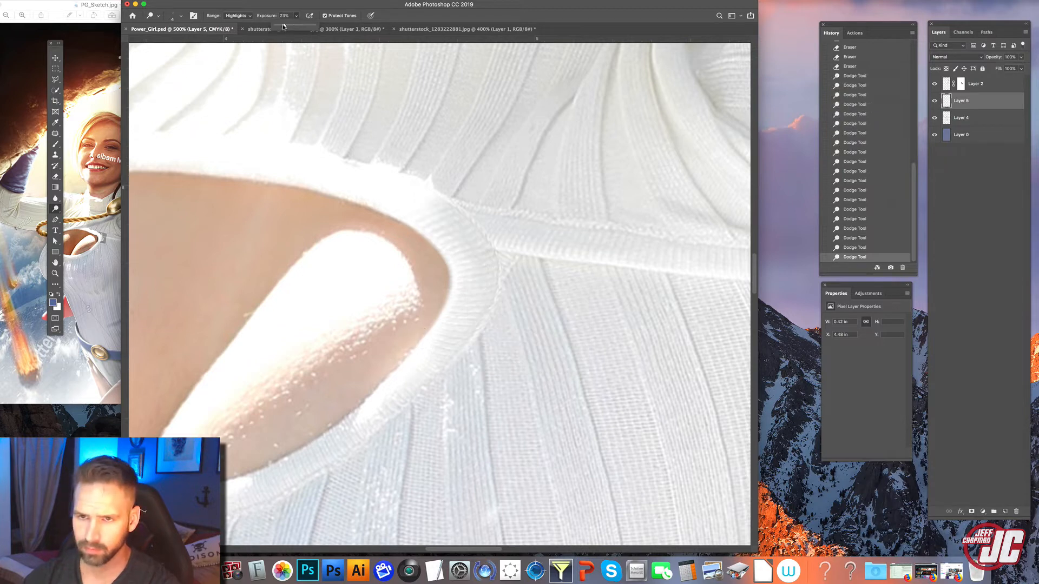
left_click(857, 238)
left_click(390, 203)
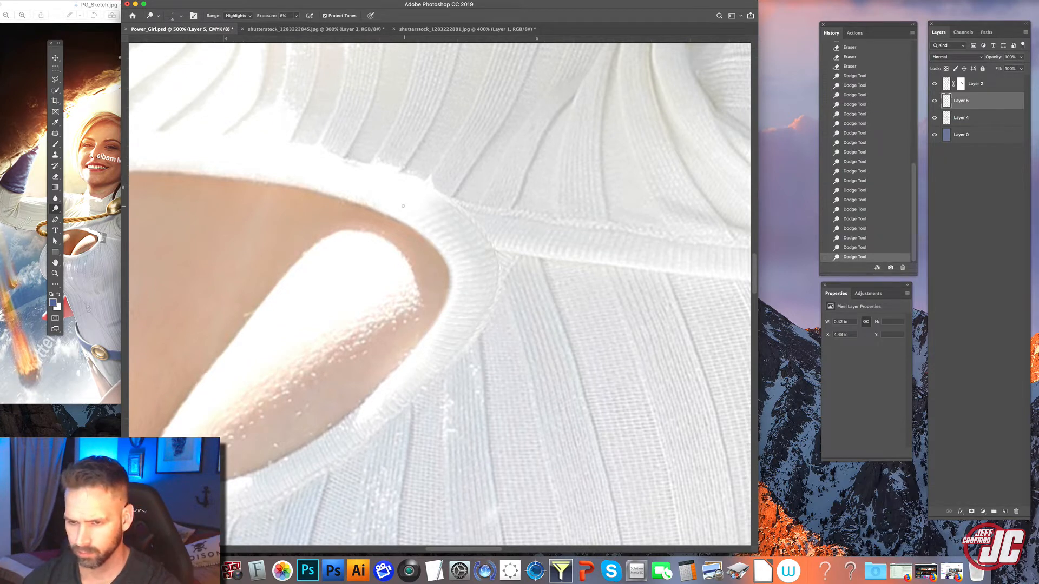
left_click_drag(449, 204, 459, 206)
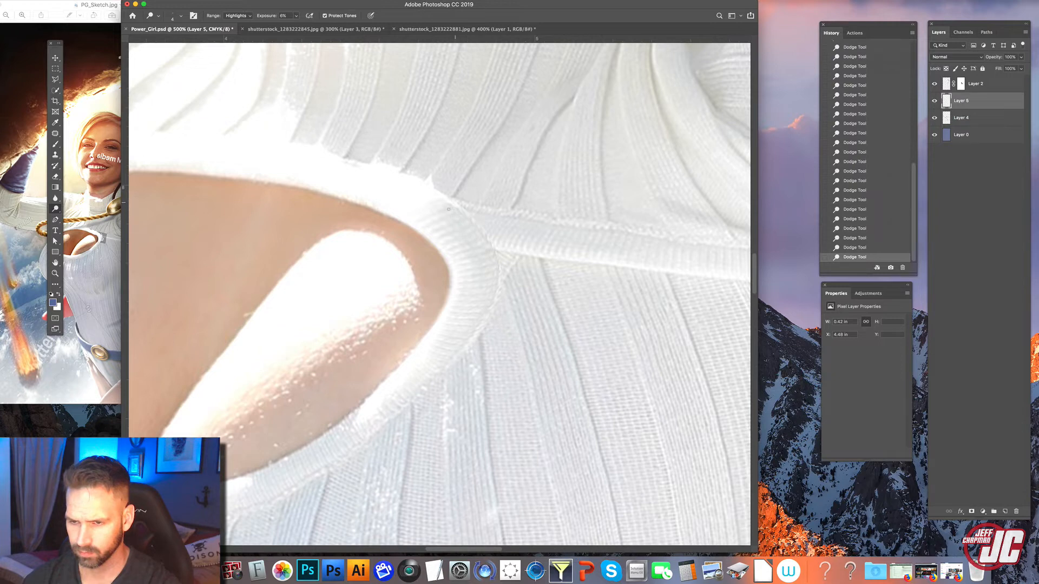
Undo the six brush strokes on new Layer 6 at the cutout's opposite corner
key("z")
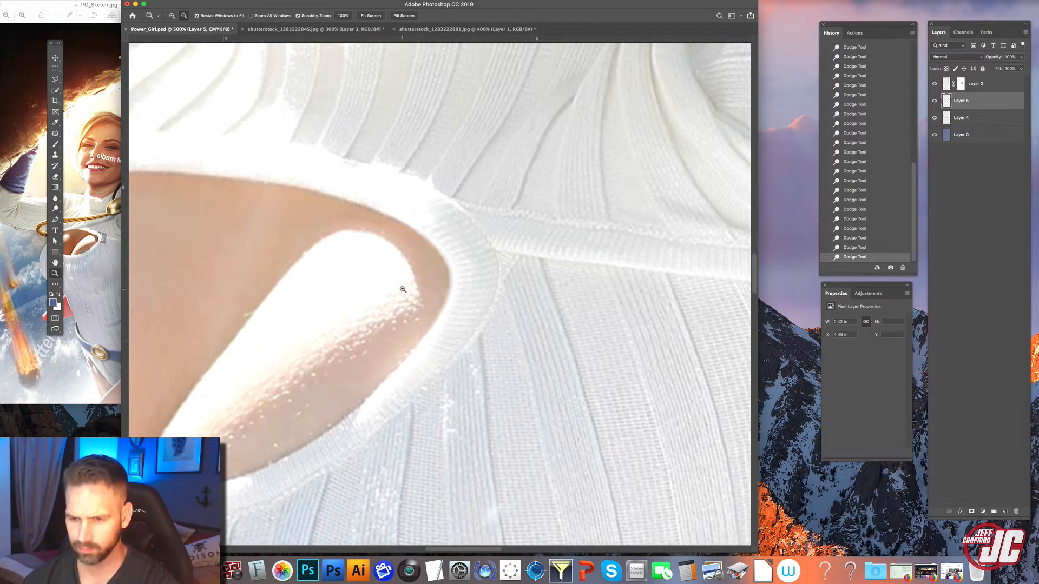
left_click(314, 265)
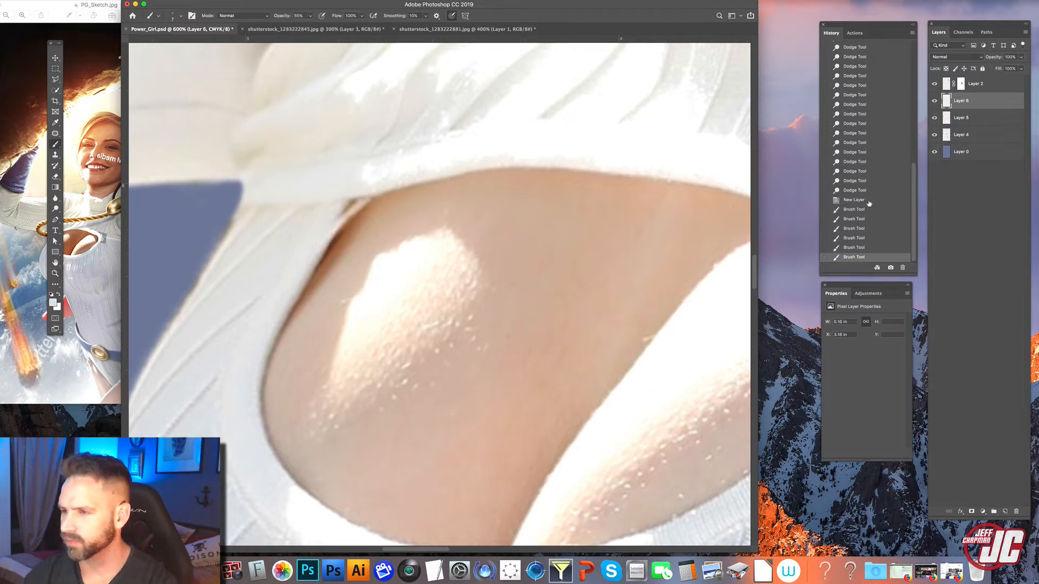
key("super+z")
key("super+z")
key("super+z")
key("super+z")
key("super+z")
key("super+z")
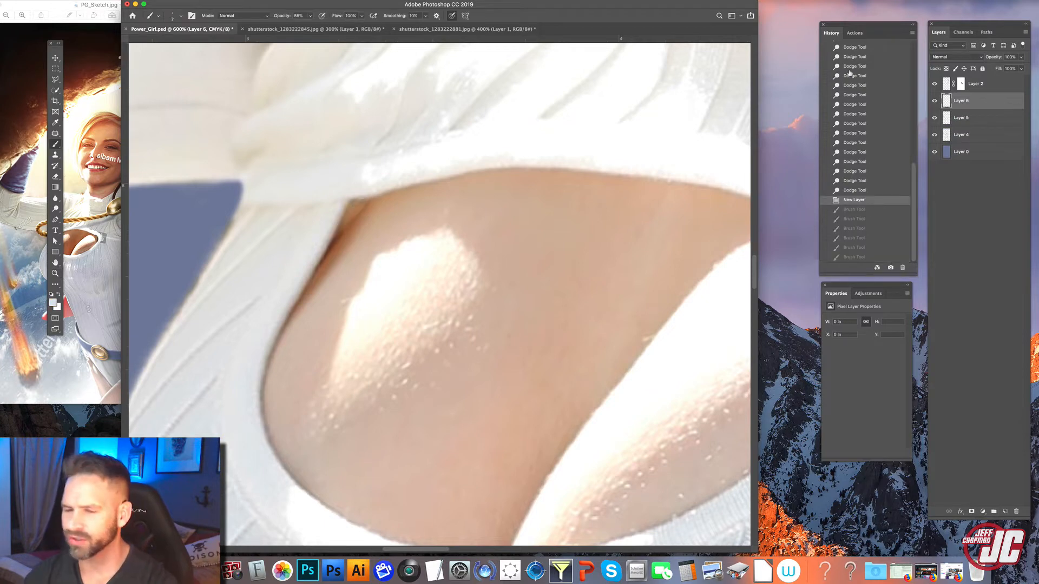
Paint off-white strokes on Layer 6 at 55% opacity over the dark gap to round the cutout's upper corner near the bent arm
left_click(316, 252)
left_click_drag(324, 245, 377, 197)
left_click_drag(340, 230, 386, 194)
mouse_move(343, 220)
left_mouse_down()
mouse_move(402, 188)
mouse_move(351, 201)
left_mouse_up()
left_click_drag(338, 223, 350, 199)
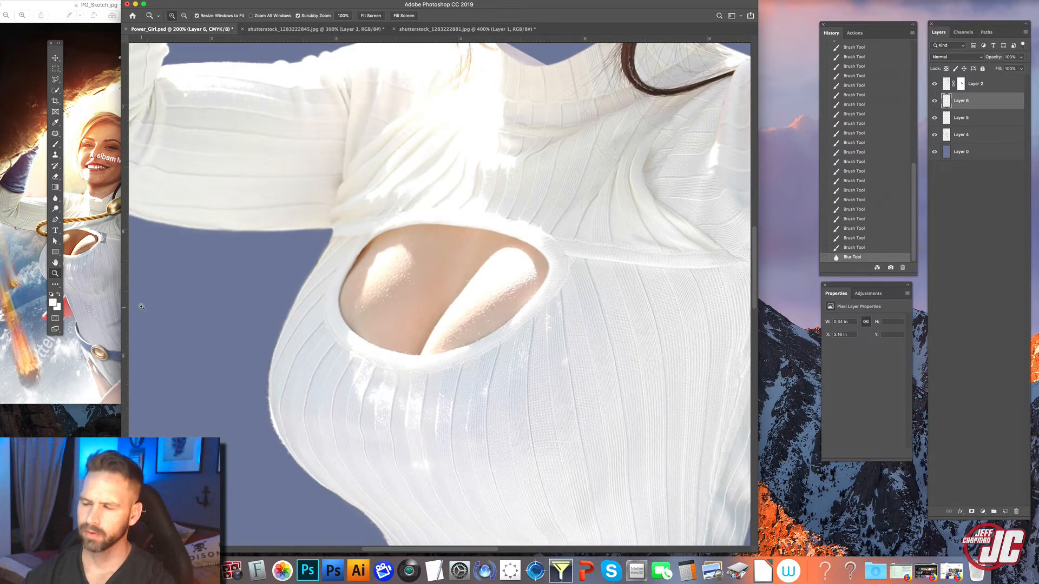
Compare the chest cutout with Layers 5 and 6 hidden and shown
left_click(933, 101)
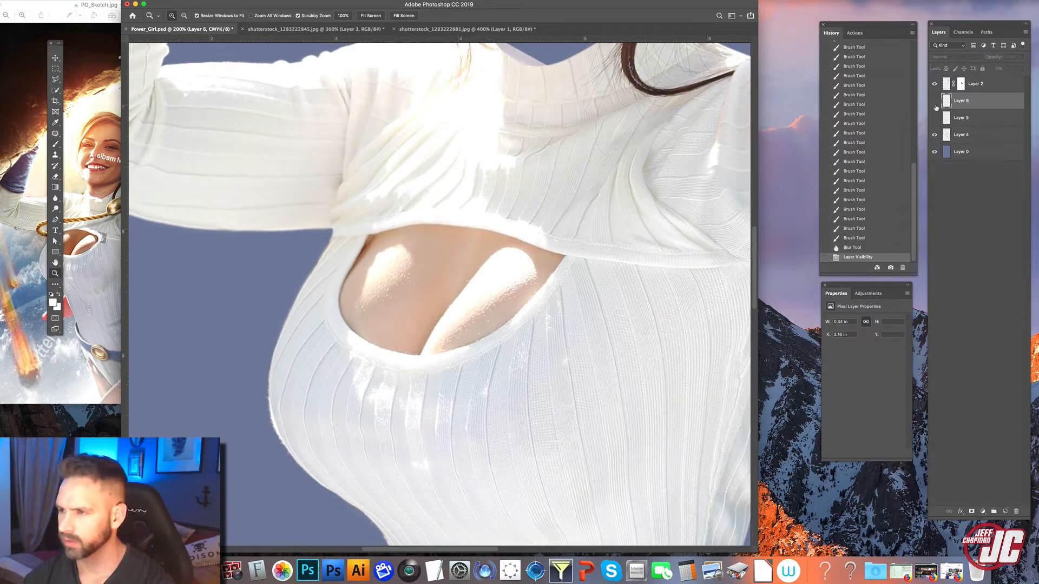
left_click_drag(934, 101, 934, 119)
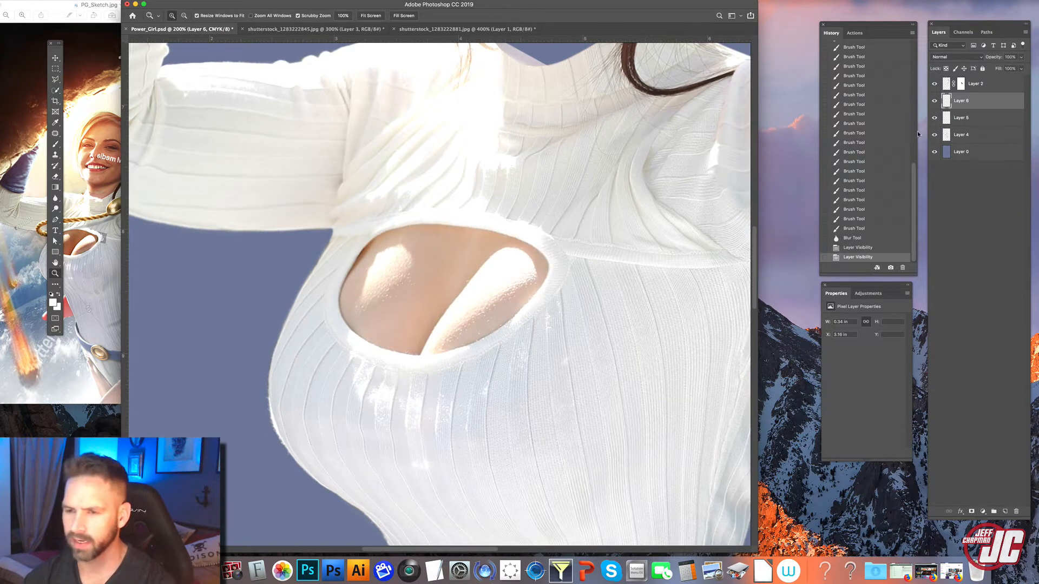
left_click(500, 255, "alt")
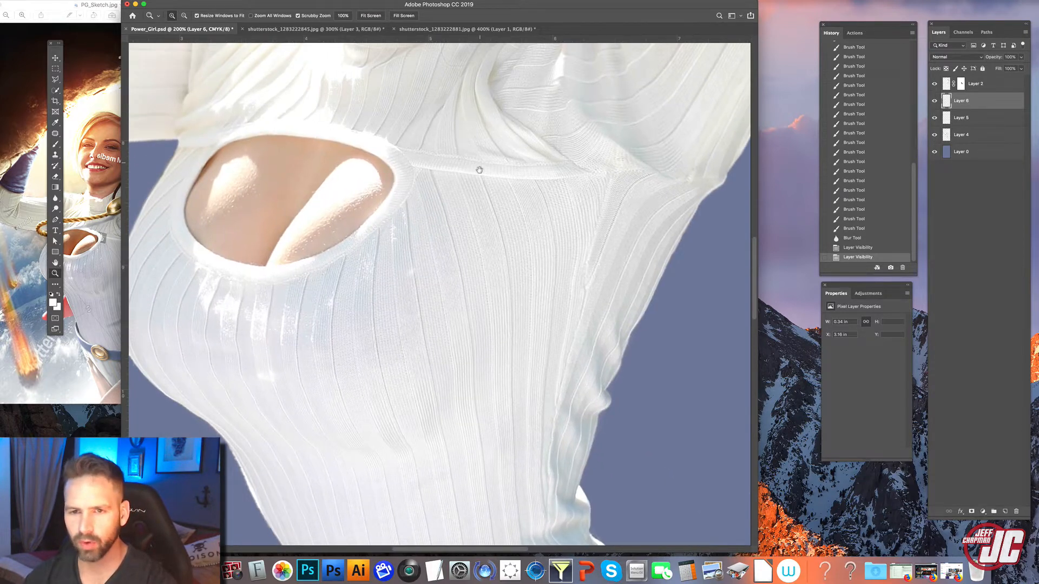
Examine the torso's armpit, side folds and waist, and activate the Polygonal Lasso tool
left_click_drag(480, 170, 484, 242)
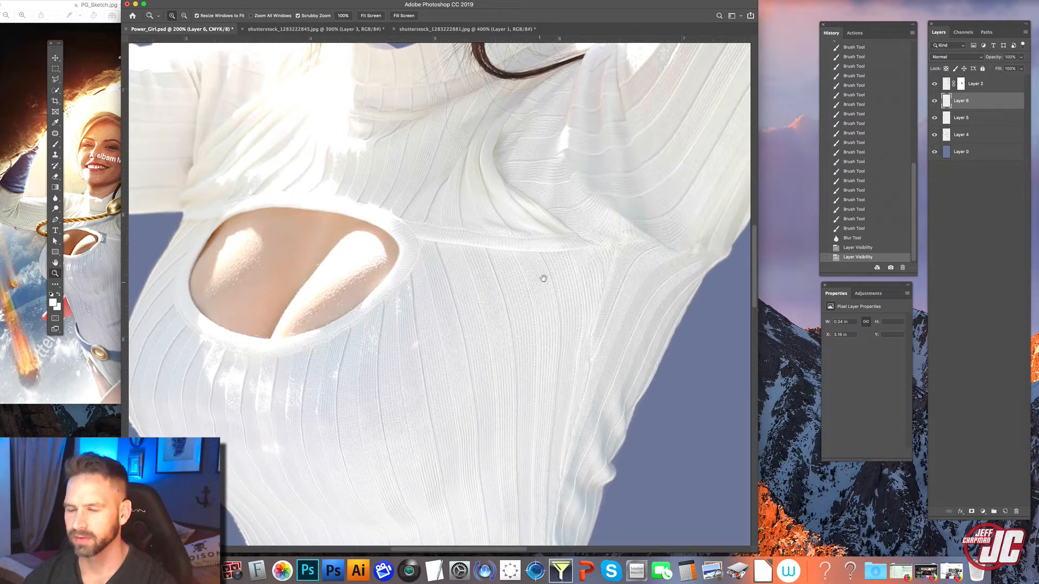
left_click_drag(543, 278, 509, 331)
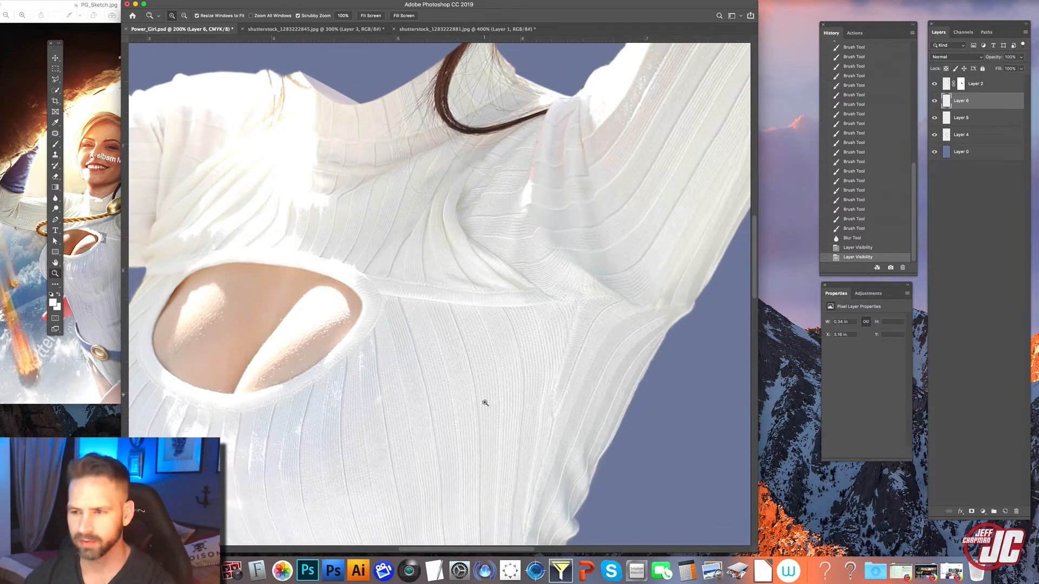
left_click_drag(449, 501, 492, 169)
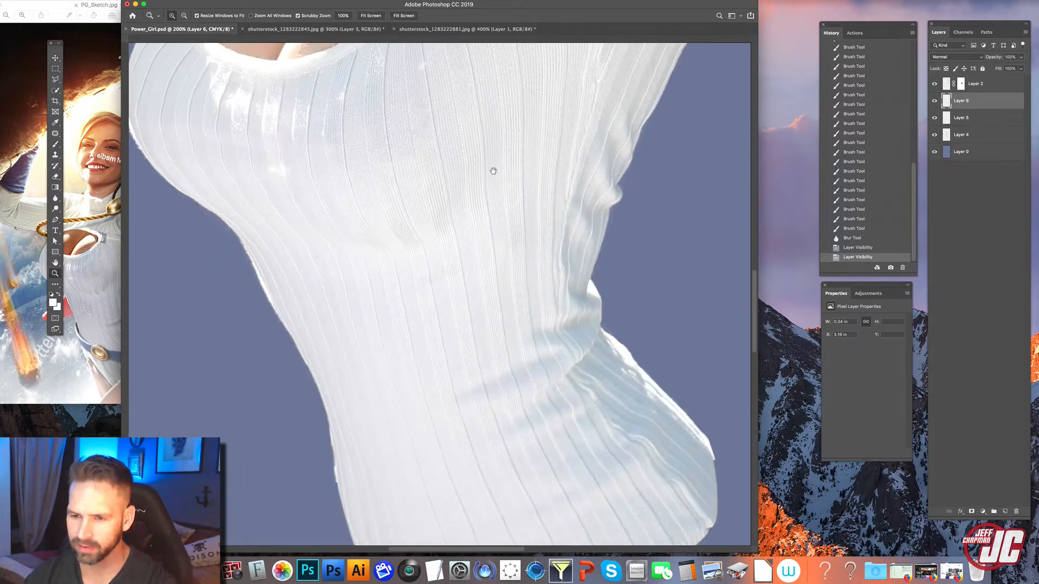
left_click_drag(484, 244, 514, 216)
left_click(55, 81)
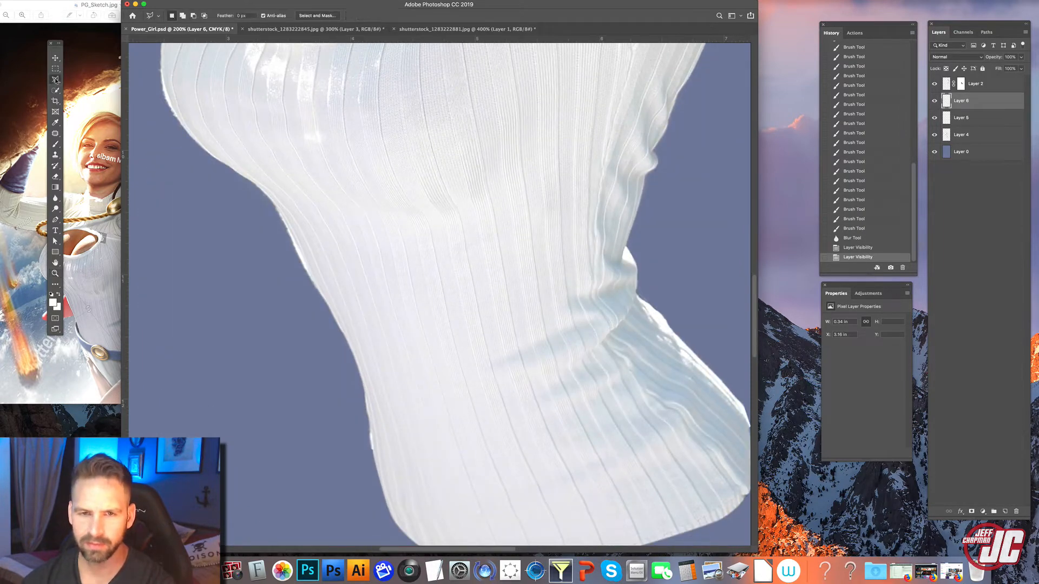
Lasso a feathered piece of ribbed fabric from the lower sweater on Layer 4 and paste it as a new layer
left_click(125, 80)
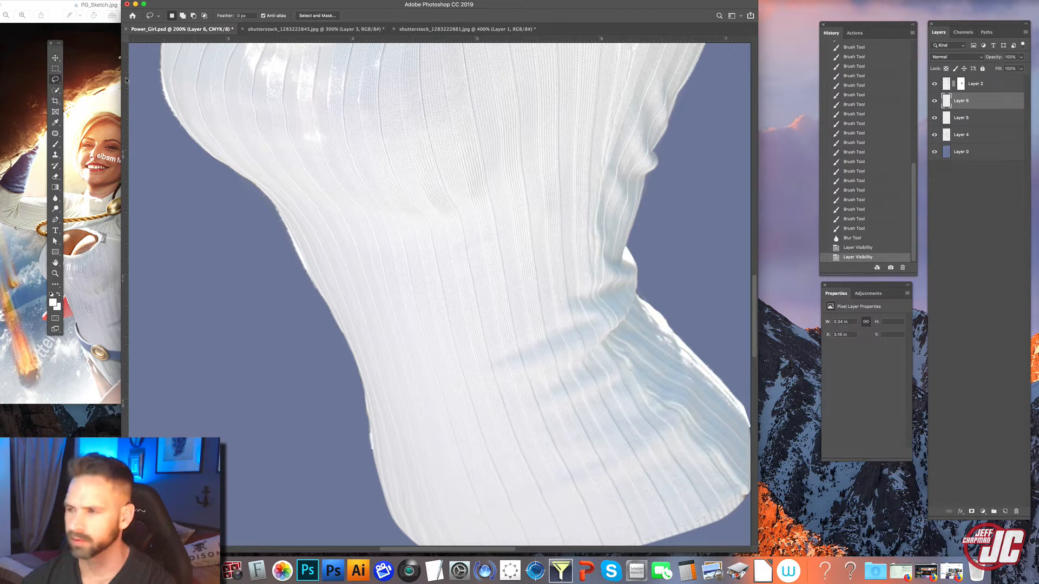
left_click(934, 119)
left_click(934, 119)
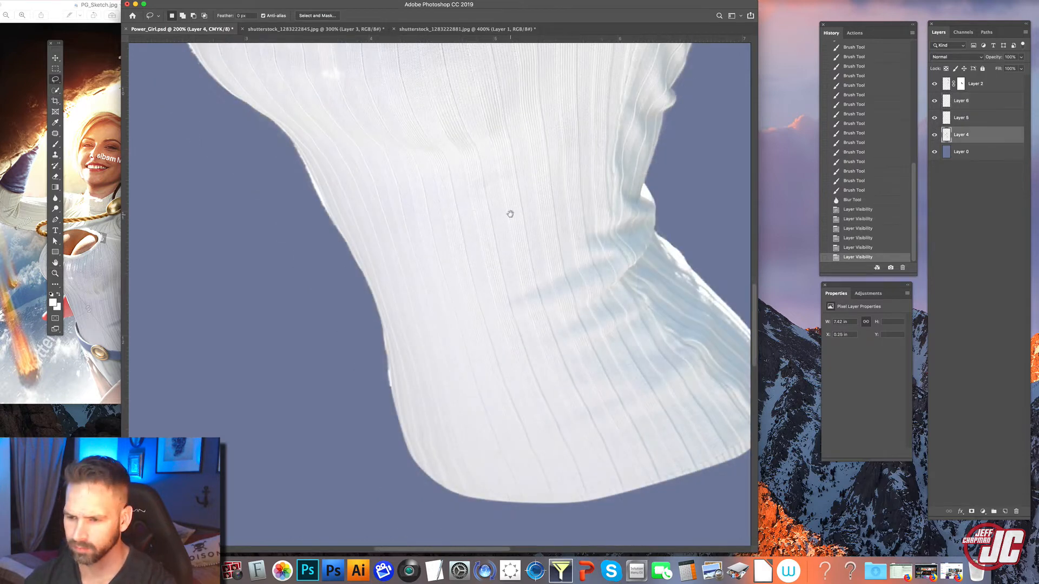
mouse_move(549, 146)
left_mouse_down()
mouse_move(381, 174)
mouse_move(401, 262)
mouse_move(426, 297)
mouse_move(567, 273)
mouse_move(606, 186)
left_mouse_up()
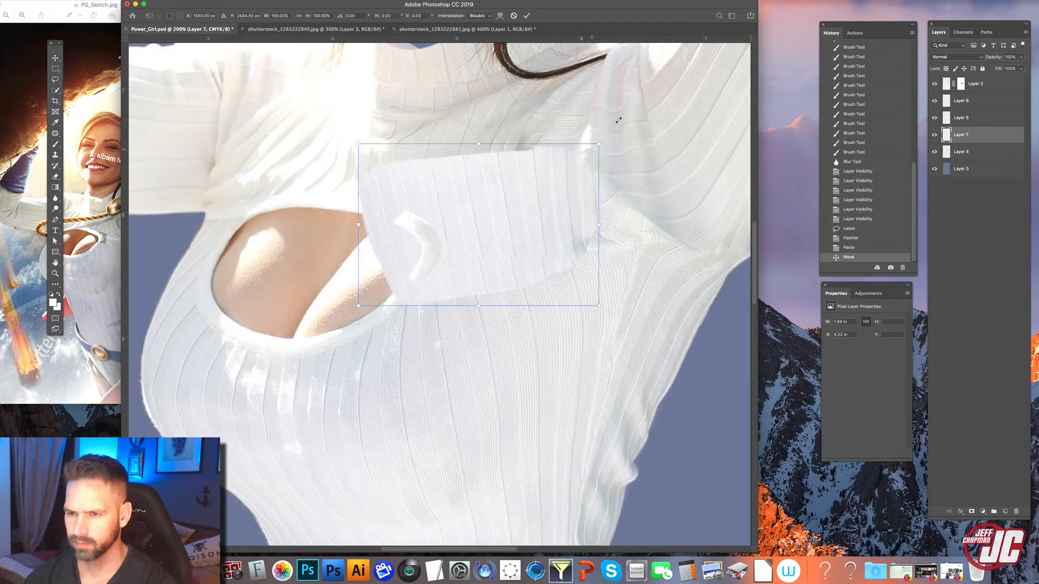
Enlarge the pasted fabric patch with Free Transform and position it over the chest fold between the cutout and the raised arm
left_click_drag(618, 119, 661, 92)
mouse_move(545, 211)
left_mouse_down()
mouse_move(545, 195)
mouse_move(544, 210)
left_mouse_up()
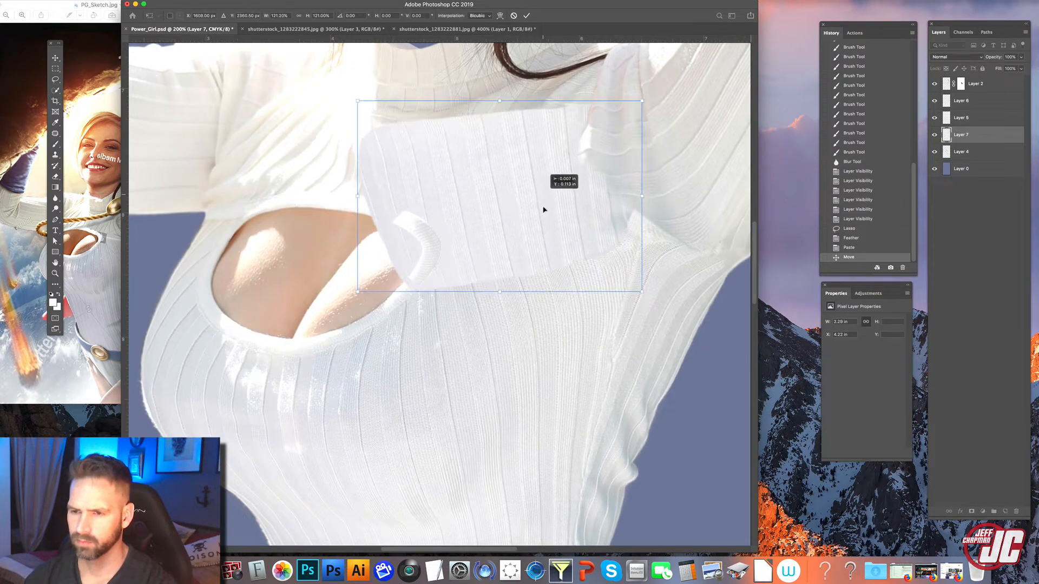
left_click_drag(358, 292, 298, 306)
left_click_drag(642, 100, 622, 84)
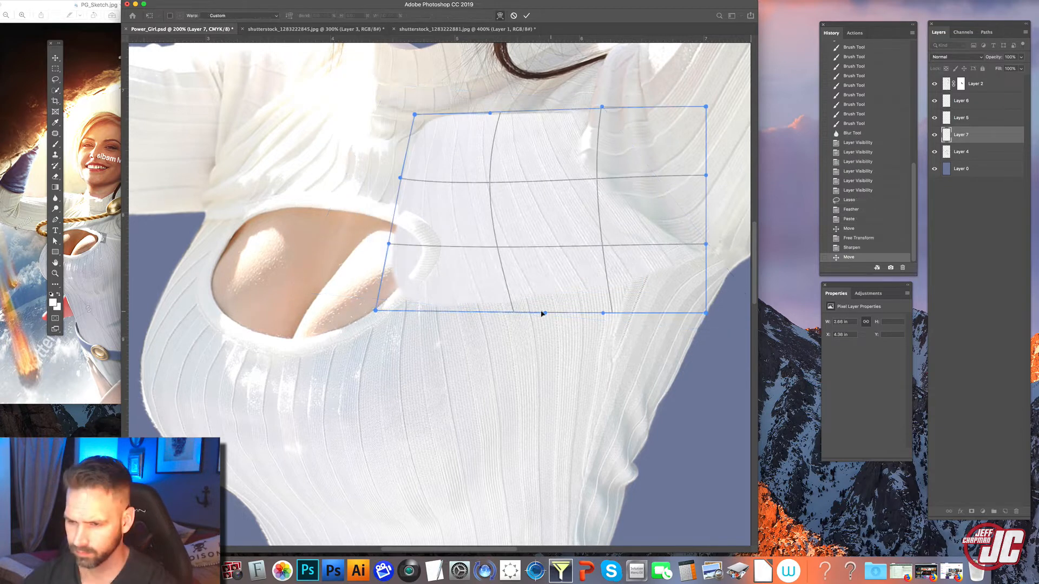
Warp the fabric patch so its ribs follow the chest contour, and blend its edges through a layer mask
left_click_drag(521, 312, 514, 310)
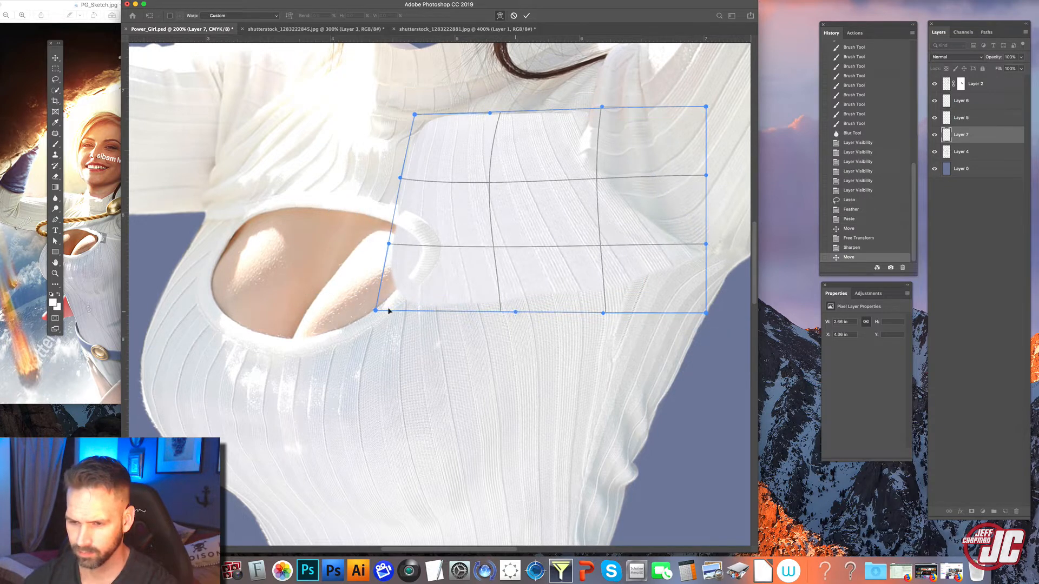
left_click_drag(391, 313, 397, 319)
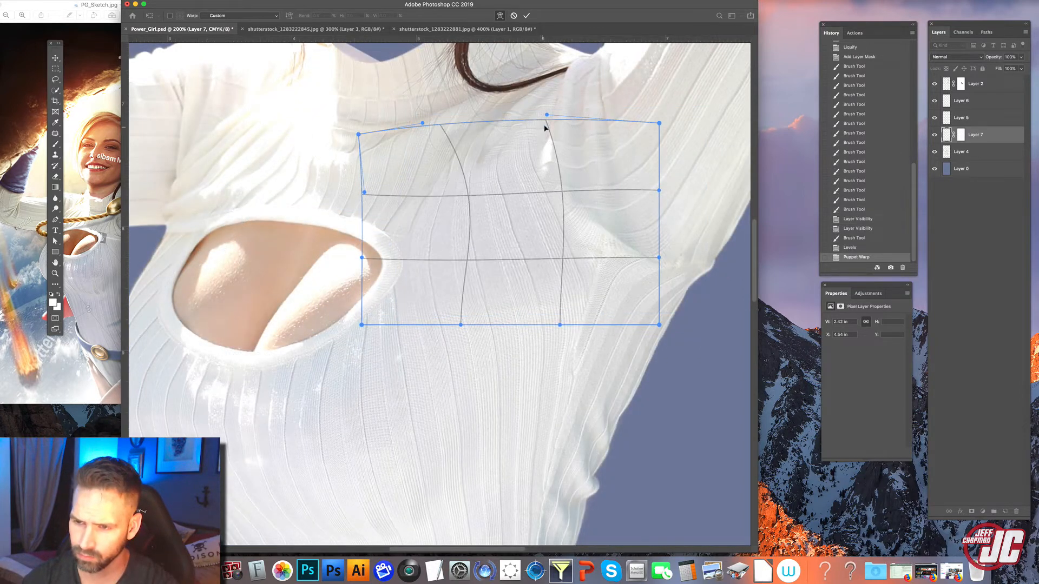
left_click_drag(545, 127, 547, 143)
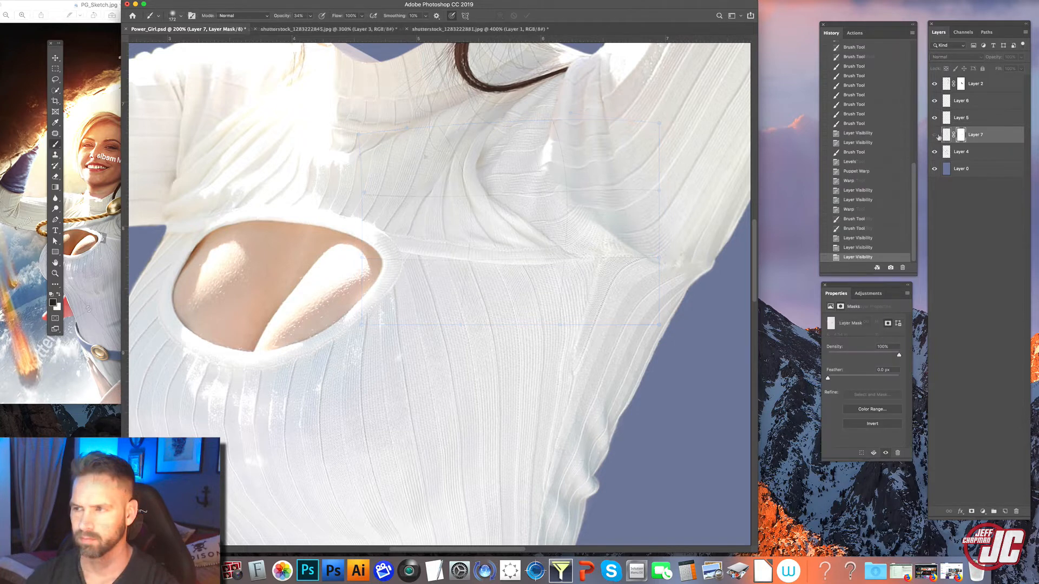
Hide the pasted patch layer and paint out the horizontal seam beside the chest cutout on a new layer at 51% brush opacity
left_click(933, 136)
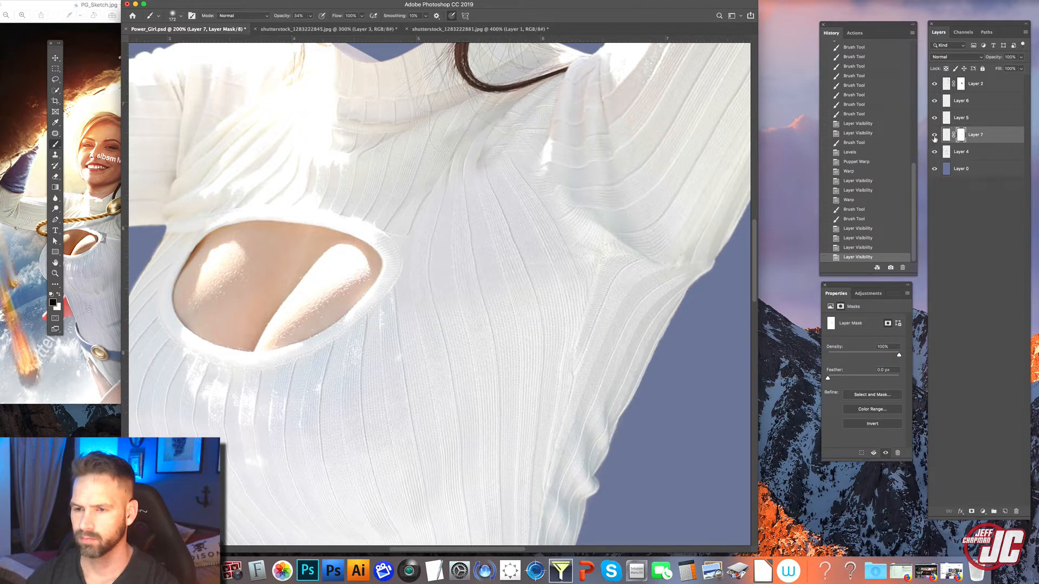
left_click(935, 137)
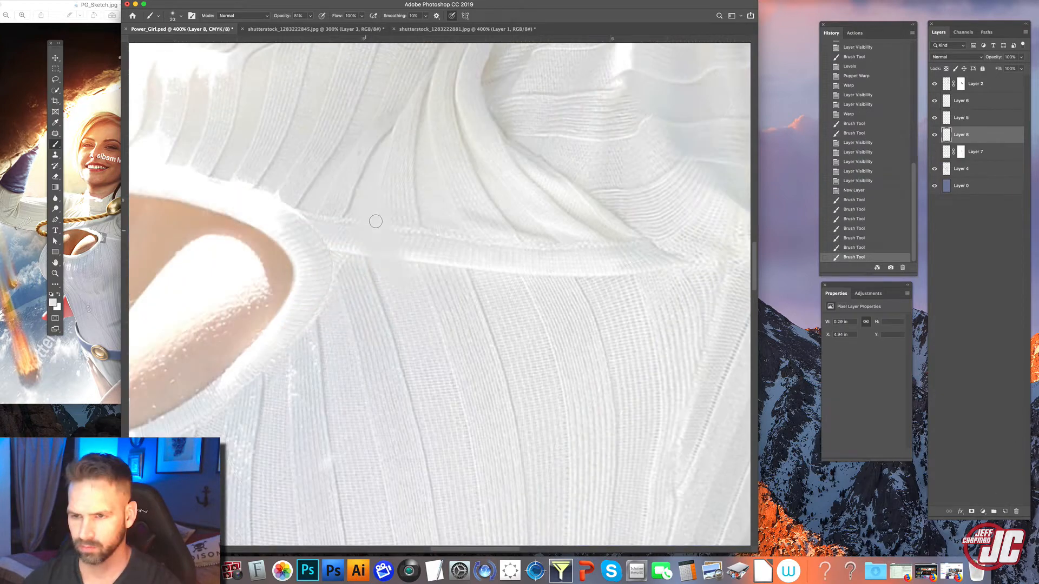
left_click(406, 273)
left_click(372, 242)
left_click(372, 242)
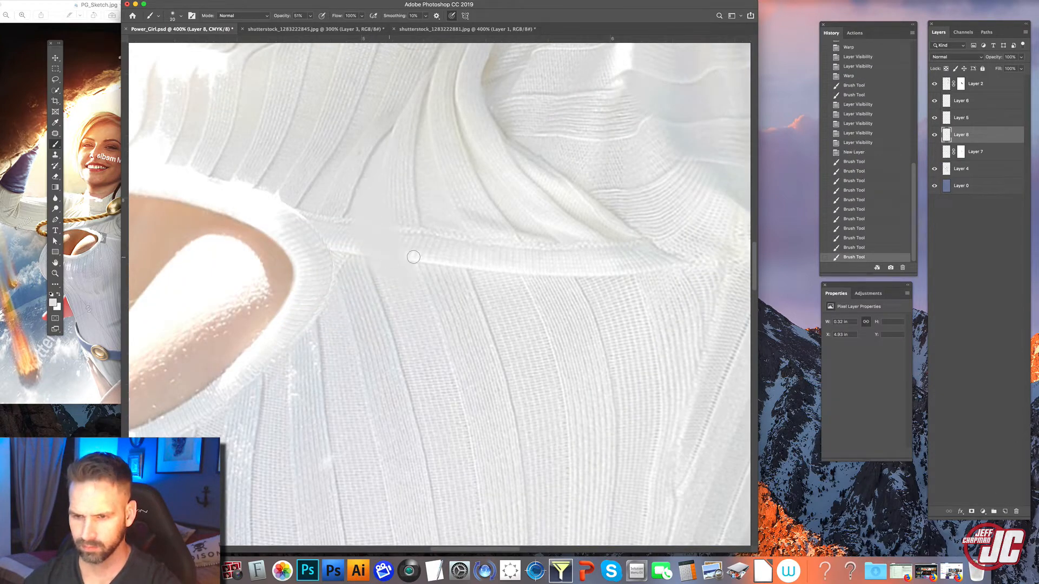
left_click(479, 274)
mouse_move(473, 267)
left_mouse_down()
mouse_move(443, 212)
mouse_move(470, 247)
left_mouse_up()
left_click(491, 269)
left_click(506, 272)
left_click(489, 258)
left_click(444, 215)
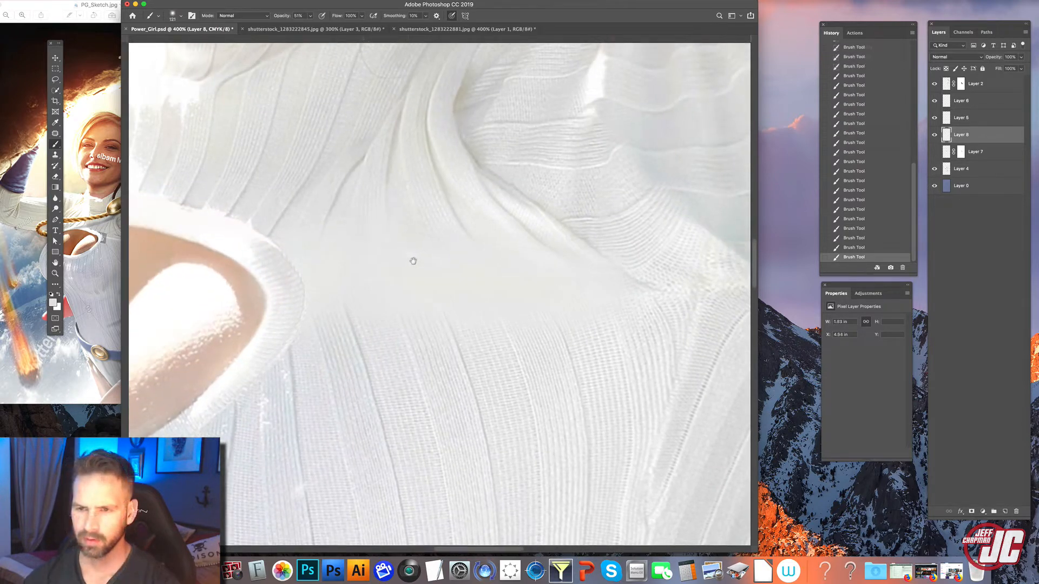
Sample a fabric shadow colour and paint thin rib lines across the smoothed chest area with a small brush at 68% opacity
left_click_drag(413, 261, 393, 245)
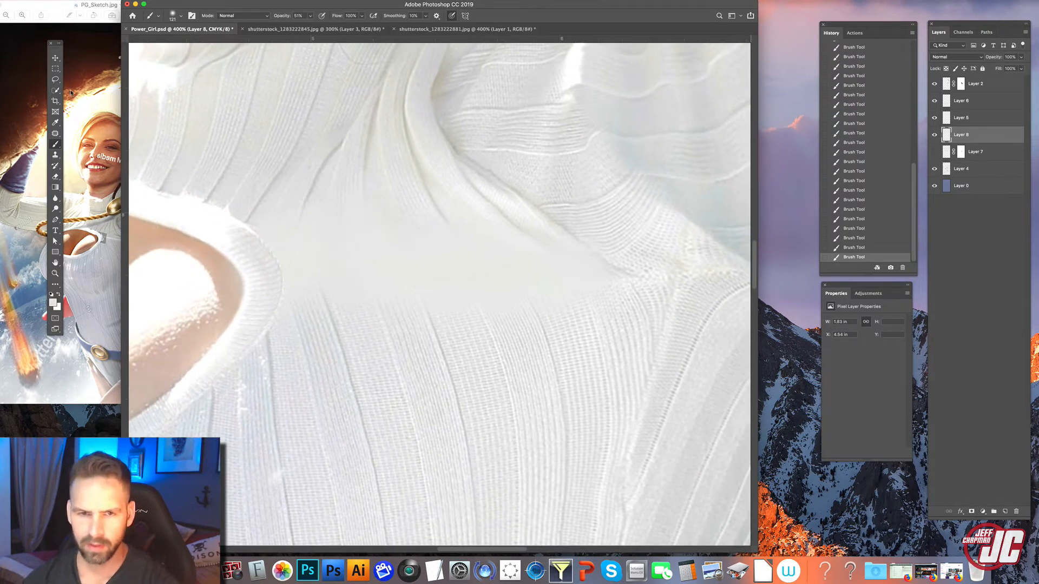
key("i")
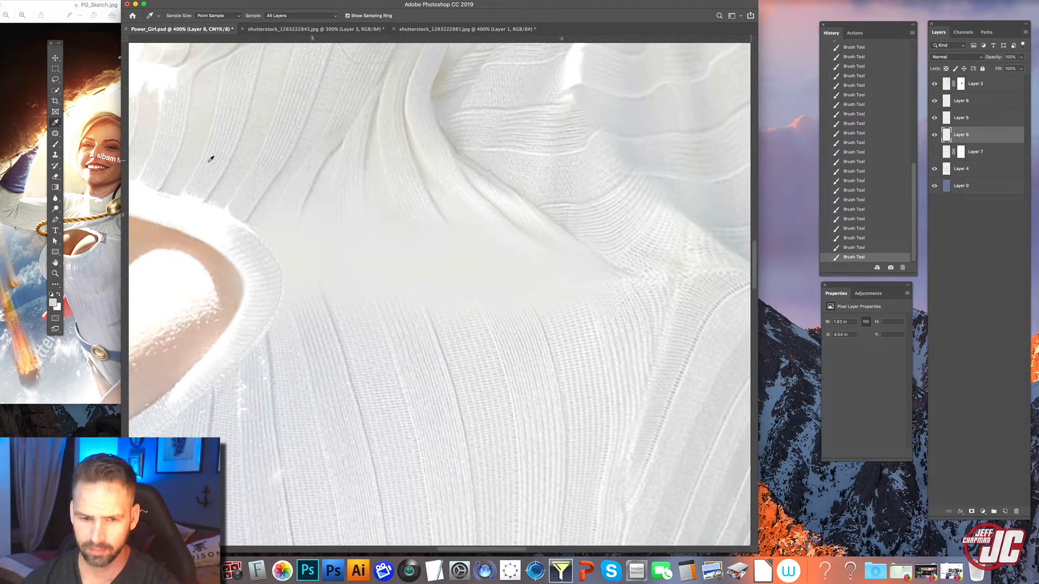
key("b")
right_click(497, 214)
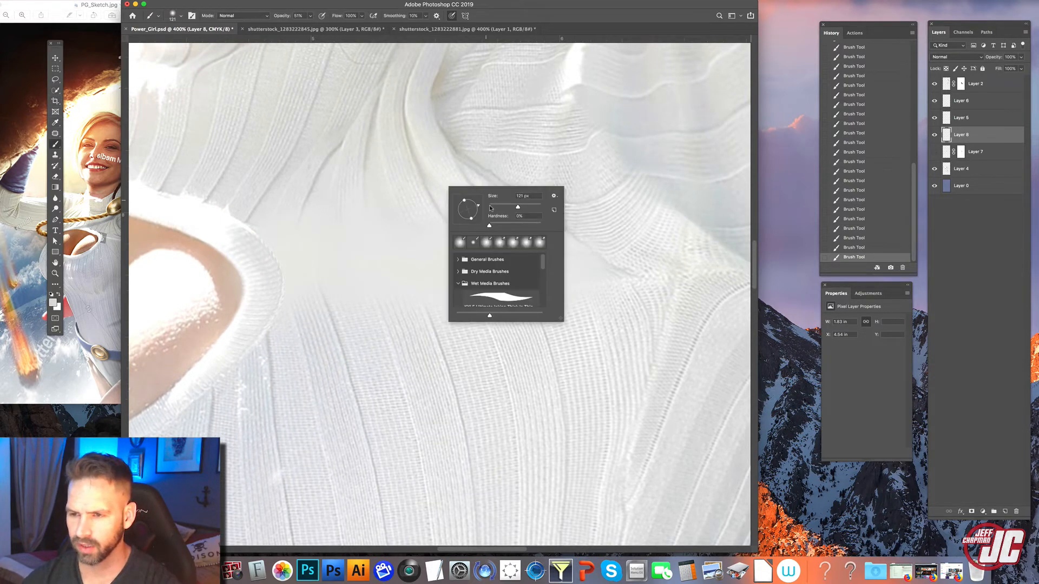
type("1")
type("4")
key("Return")
key("6")
key("8")
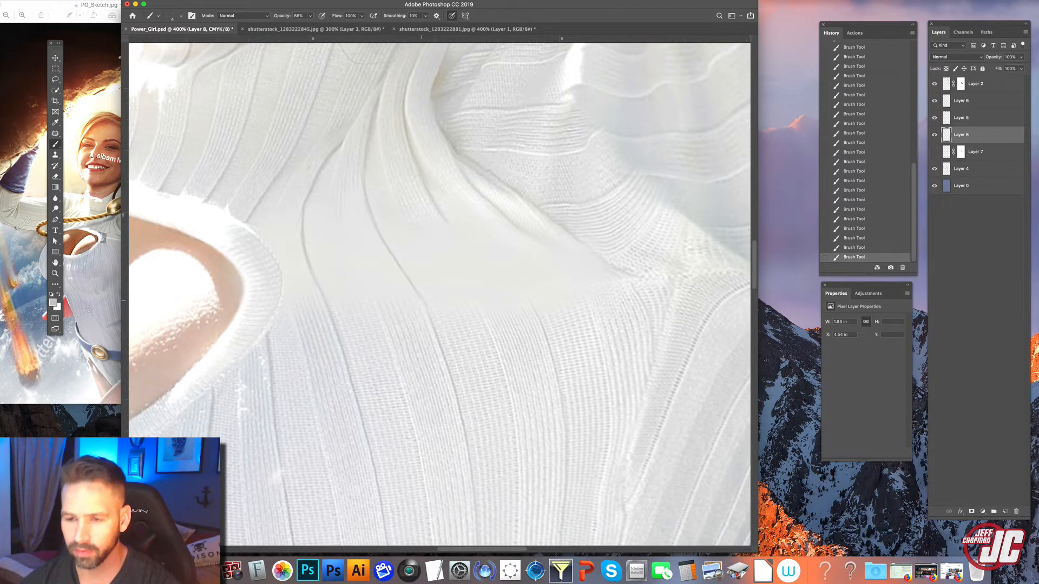
left_click_drag(438, 208, 328, 221)
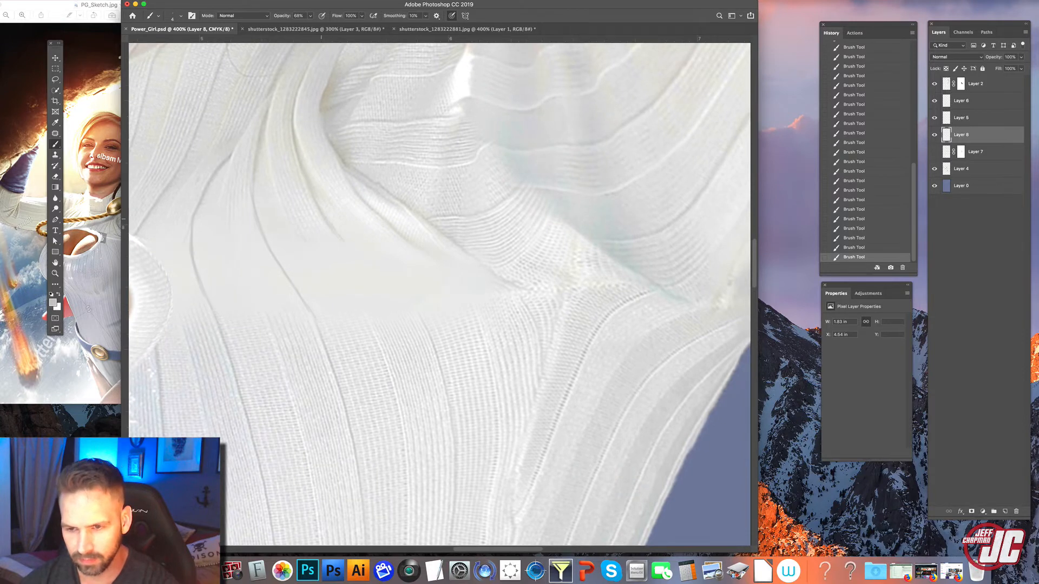
mouse_move(352, 254)
left_mouse_down()
mouse_move(493, 202)
mouse_move(536, 241)
left_mouse_up()
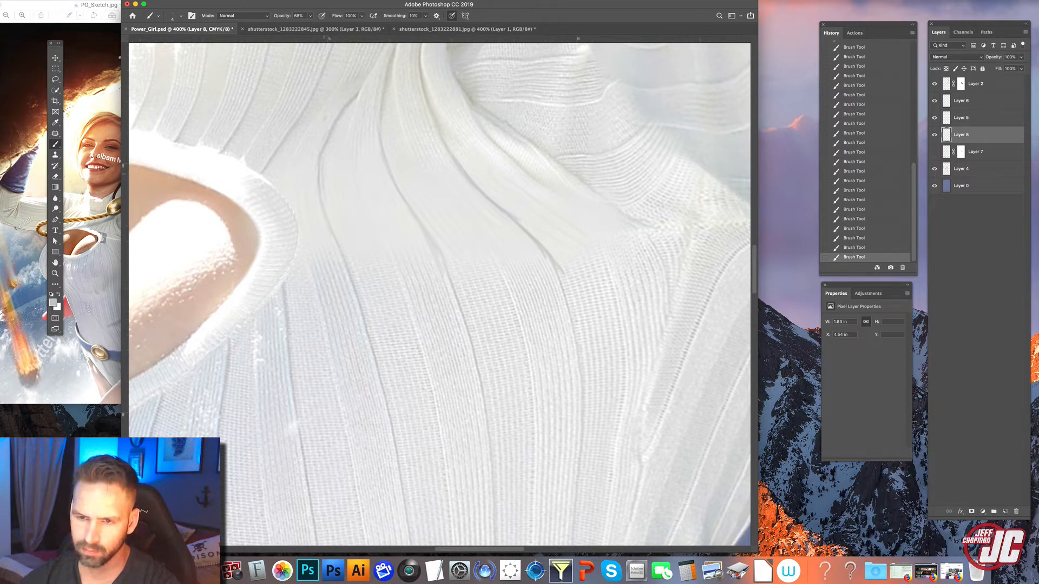
Lower the brush opacity and paint faint highlights and texture lines between the new ribs on the chest
scroll(439, 292, "up", 3)
key("3")
key("7")
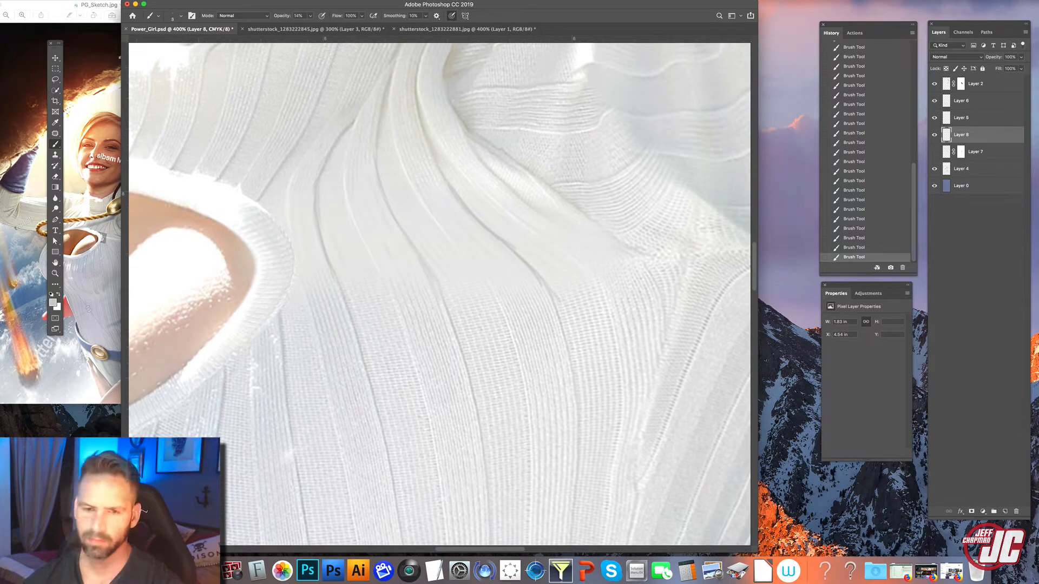
Examine the retouched sweater as a whole and compare it with the PG_Sketch.jpg reference image
key("z")
left_click(447, 279, "alt")
left_click(447, 279, "alt")
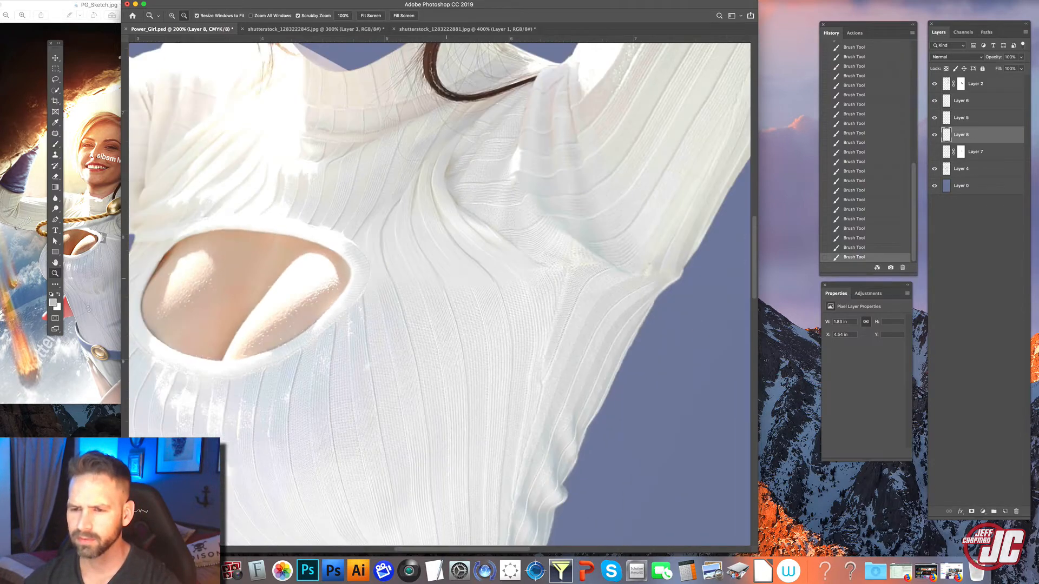
left_click(447, 279, "alt")
left_click(447, 279, "alt")
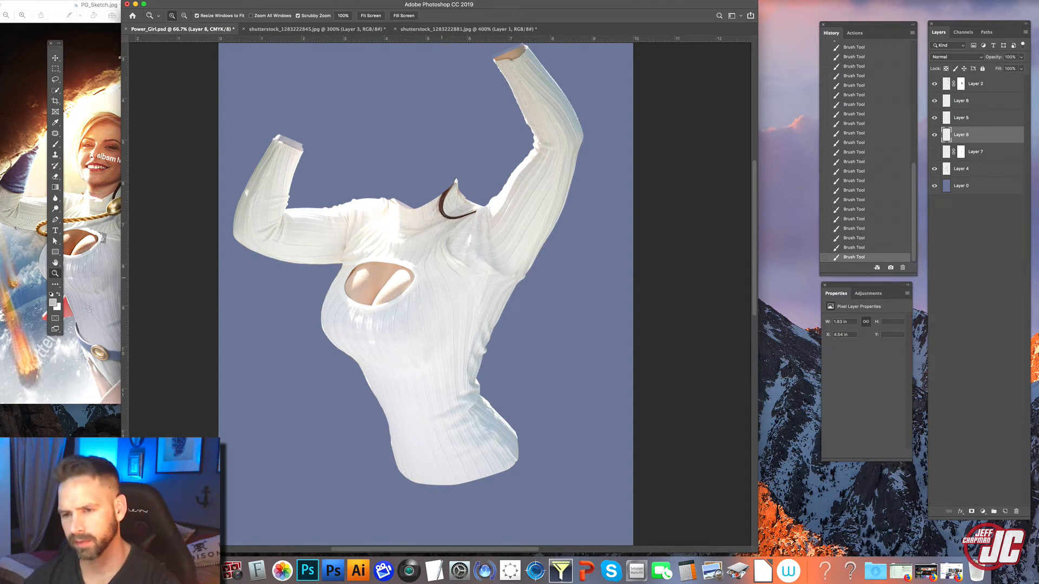
left_click(442, 278)
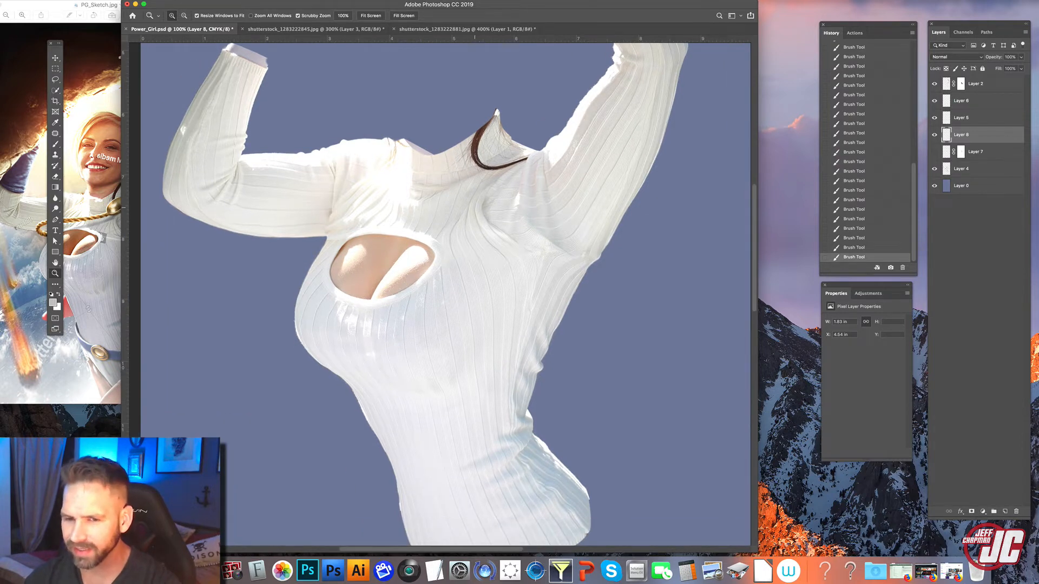
left_click(111, 219)
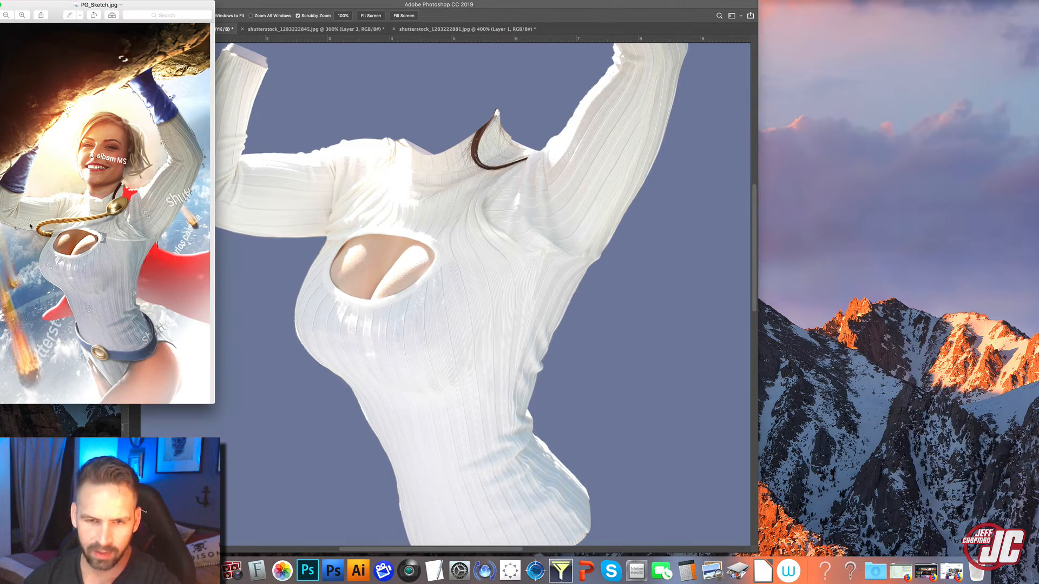
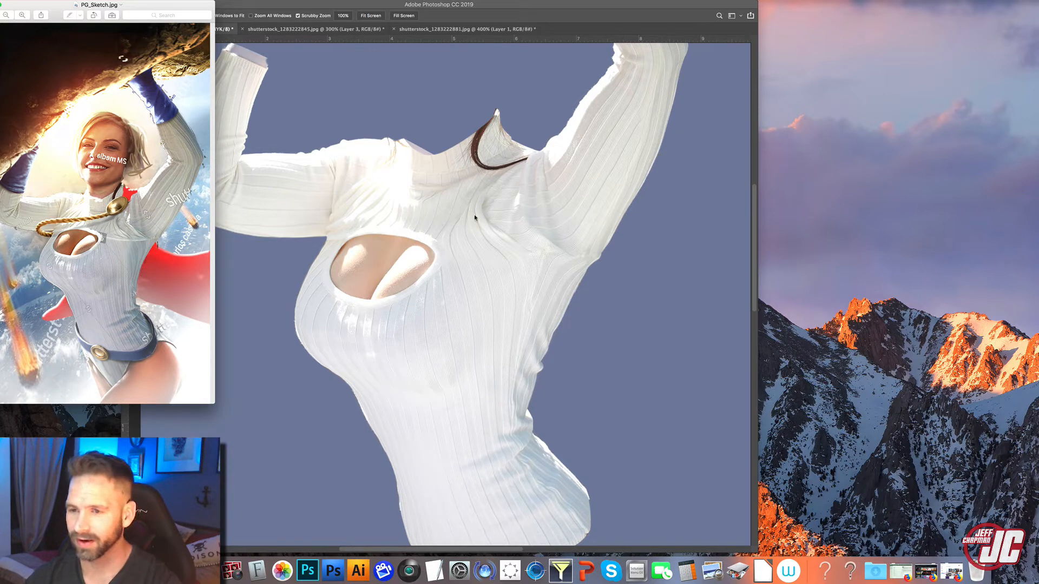
key("Tab")
Paint and blur out the underarm seam beside the chest cutout with a sampled fabric white, and clip Layer 8 to Layer 4
left_click(344, 239)
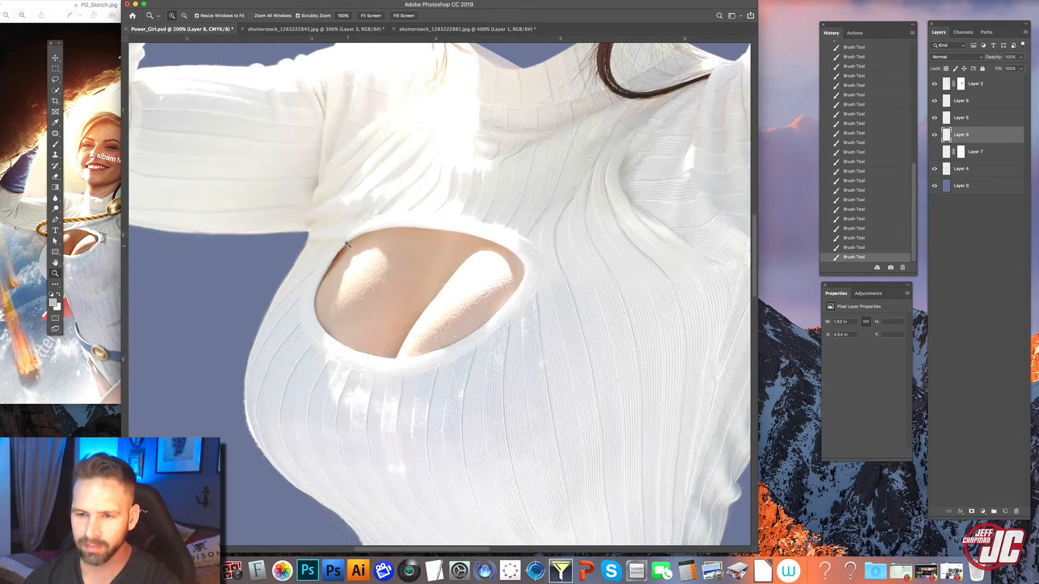
left_click(312, 224)
left_click(334, 234)
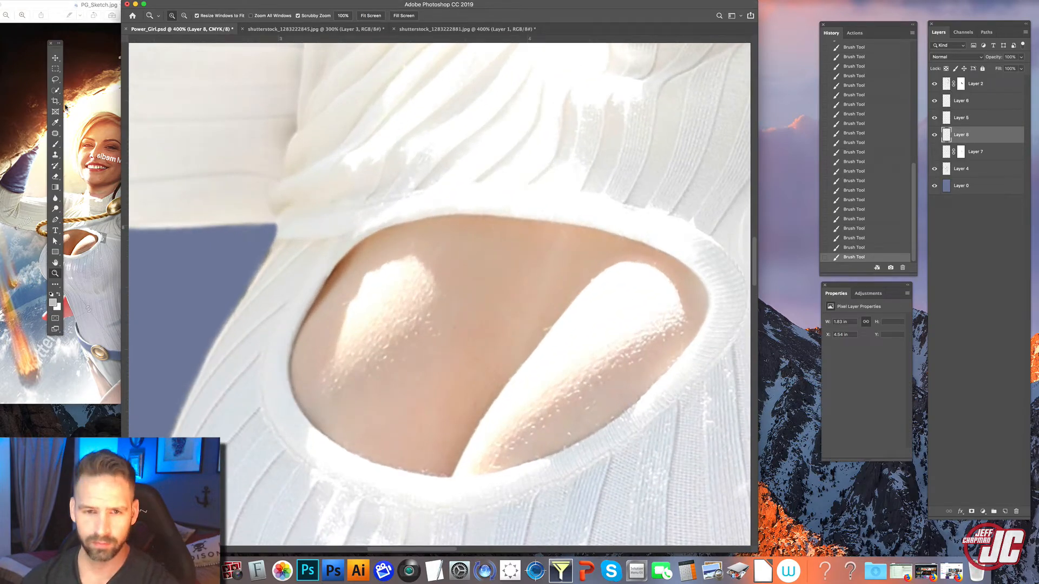
left_click(55, 123)
left_click(394, 173)
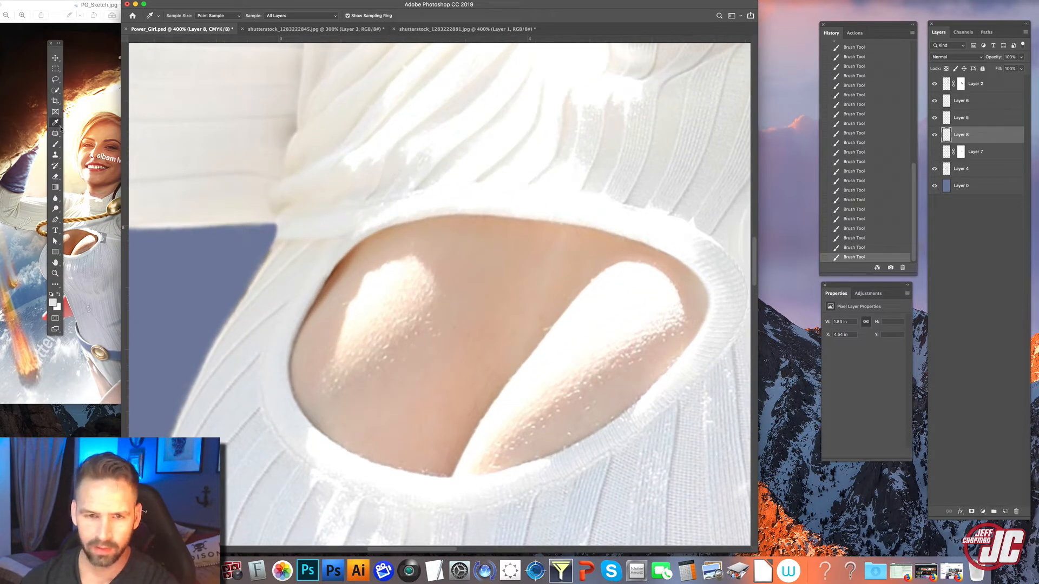
left_click(55, 144)
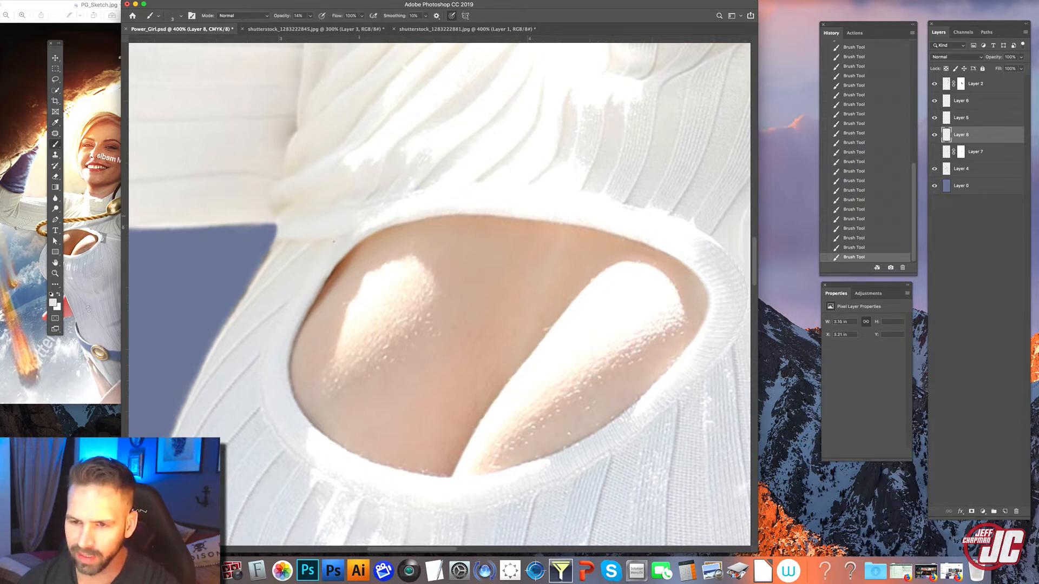
right_click(396, 208)
left_click_drag(314, 231, 284, 234)
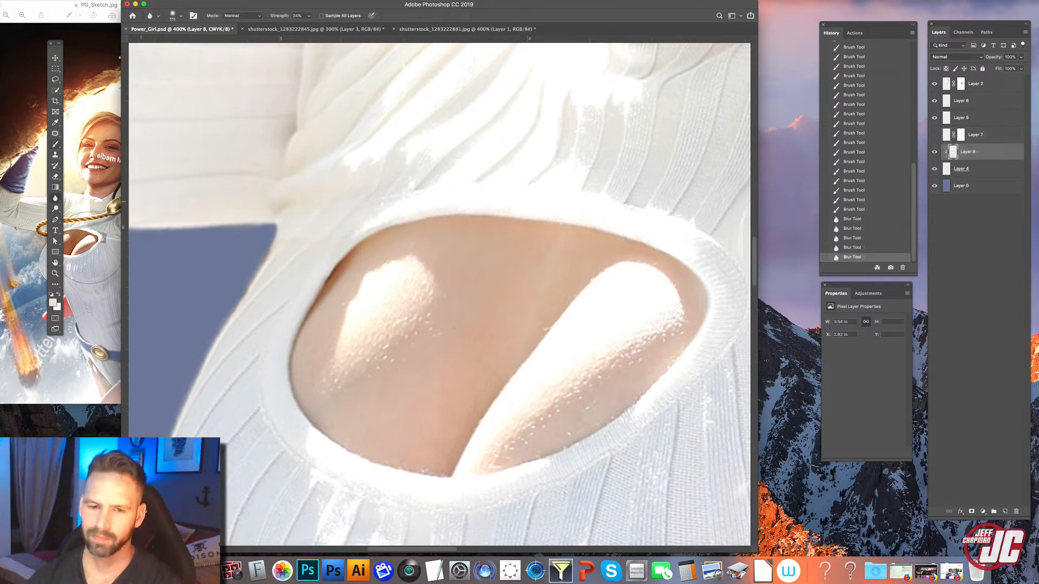
Add a new clipped layer directly above Layer 4 and set its blending mode to Lighten
key("z")
key("super+minus")
key("super+minus")
key("super+minus")
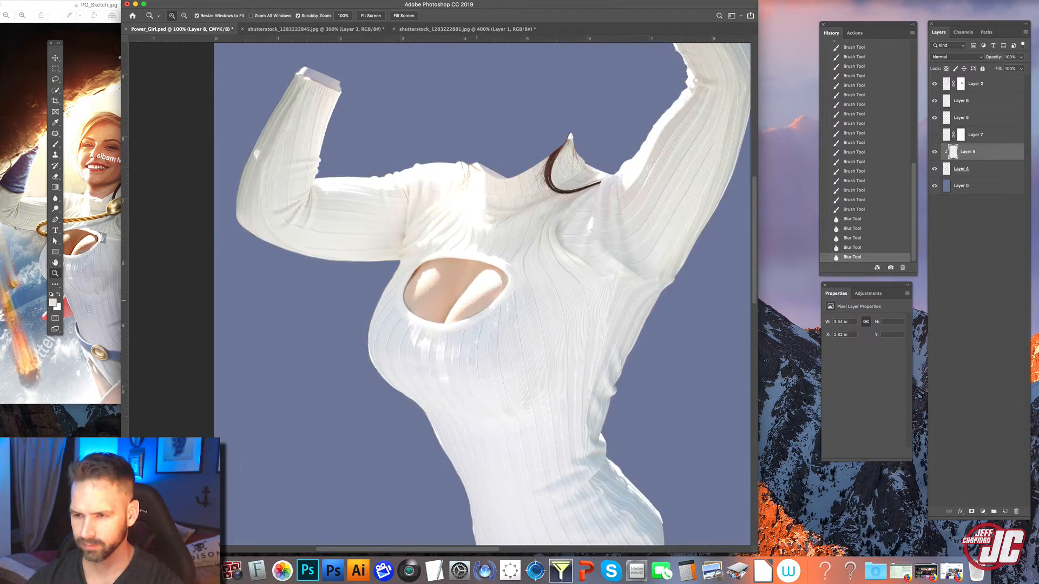
scroll(439, 292, "right", 4)
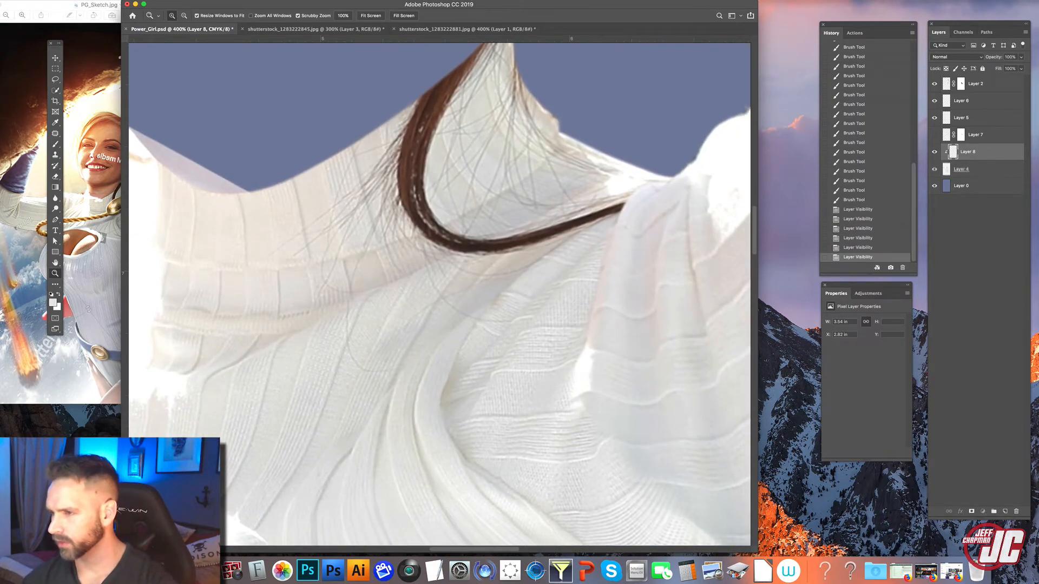
left_click(969, 169)
left_click(1005, 511)
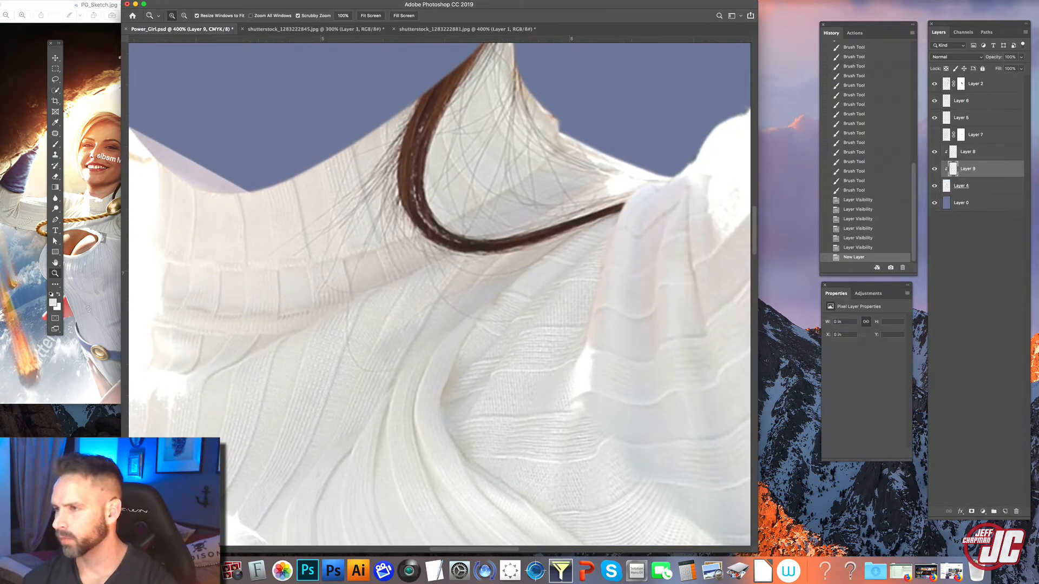
left_click(957, 56)
left_click(953, 116)
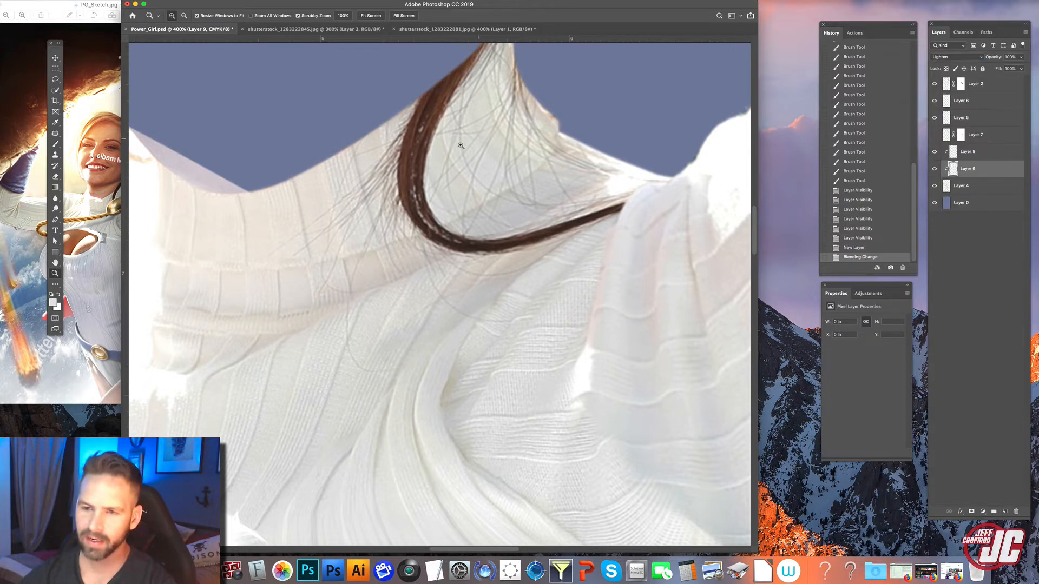
Paint a light fabric tone on Layer 9 over the thick dark hair strand curving across the sweater collar
key("b")
mouse_move(460, 76)
left_mouse_down()
mouse_move(409, 216)
mouse_move(420, 221)
left_mouse_up()
mouse_move(400, 141)
left_mouse_down()
mouse_move(516, 243)
mouse_move(622, 203)
mouse_move(569, 228)
left_mouse_up()
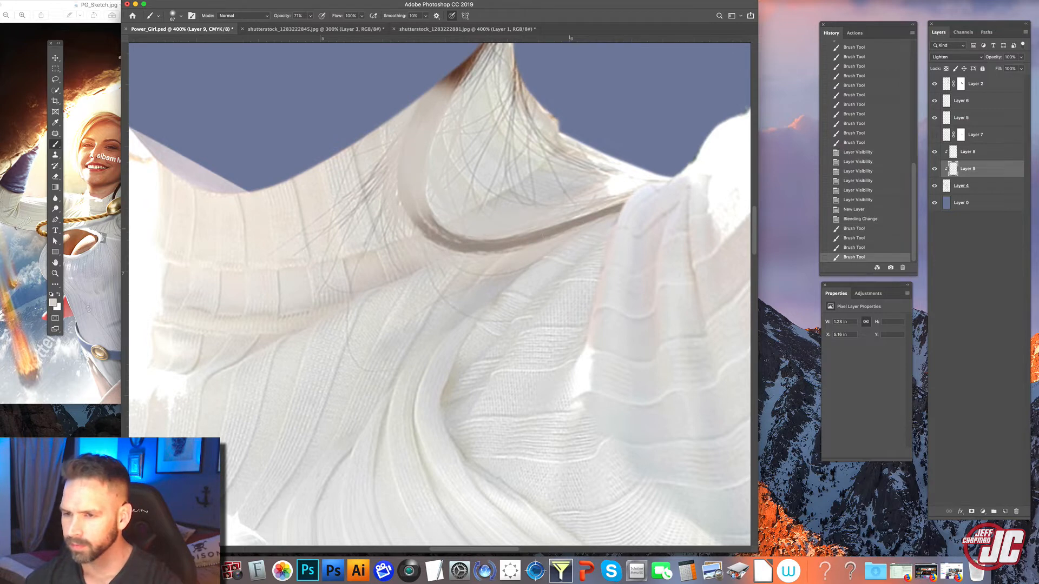
mouse_move(384, 181)
left_mouse_down()
mouse_move(474, 54)
mouse_move(421, 221)
mouse_move(468, 240)
mouse_move(577, 226)
left_mouse_up()
left_click_drag(490, 246, 621, 208)
Sample the collar's fabric color and paint over the fine stray hairs on its ribs with a smaller brush
right_click(575, 179)
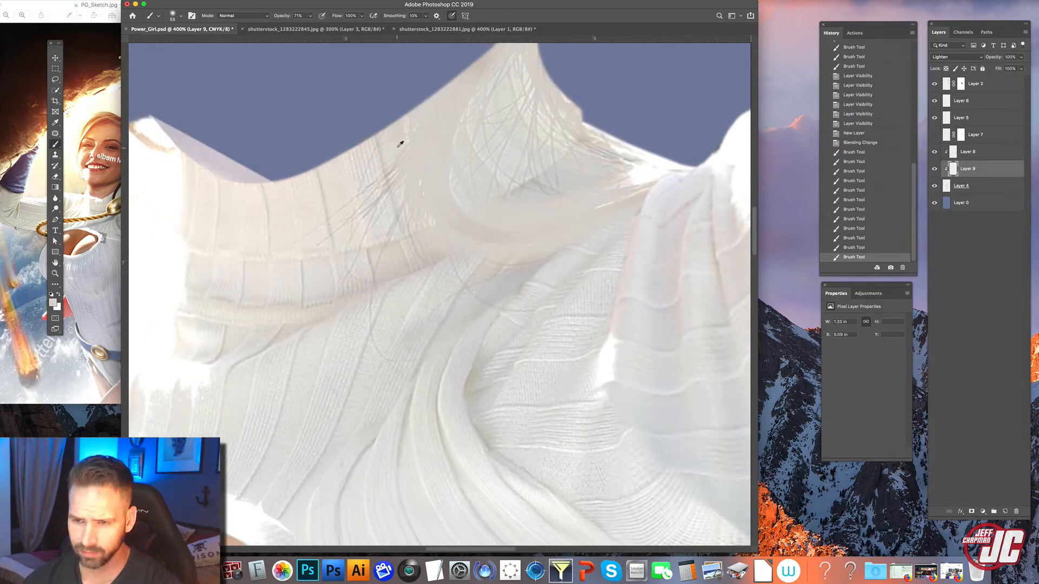
left_click(396, 148, "alt")
right_click(407, 146)
left_click_drag(469, 164, 465, 164)
mouse_move(406, 162)
left_mouse_down()
mouse_move(391, 174)
mouse_move(400, 156)
left_mouse_up()
left_click_drag(413, 213, 427, 163)
right_click(430, 162)
key("Escape")
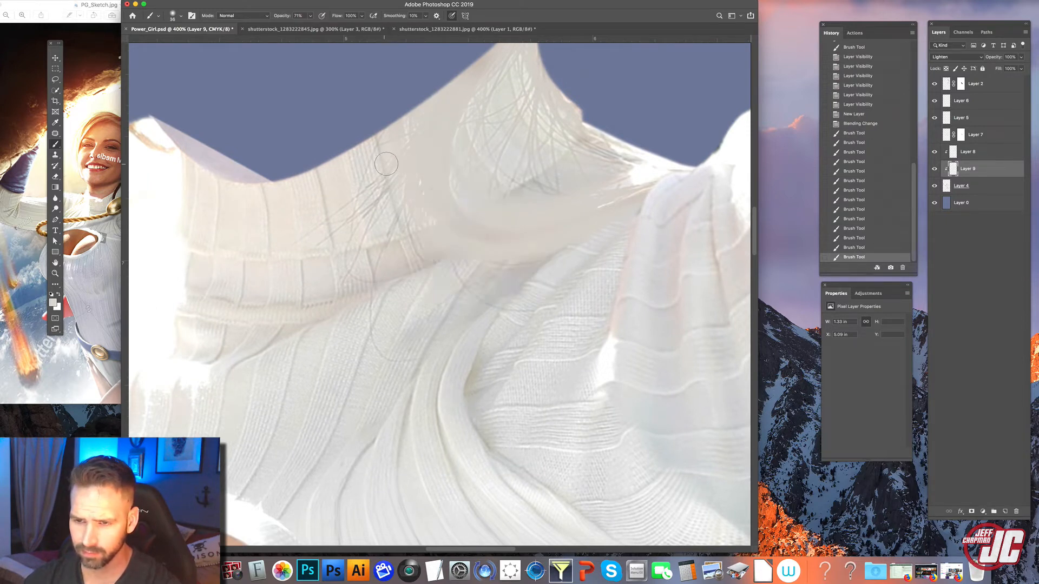
Reduce the brush size and paint over the thin hairs near the collar's pointed tip and inner edge
right_click(392, 165)
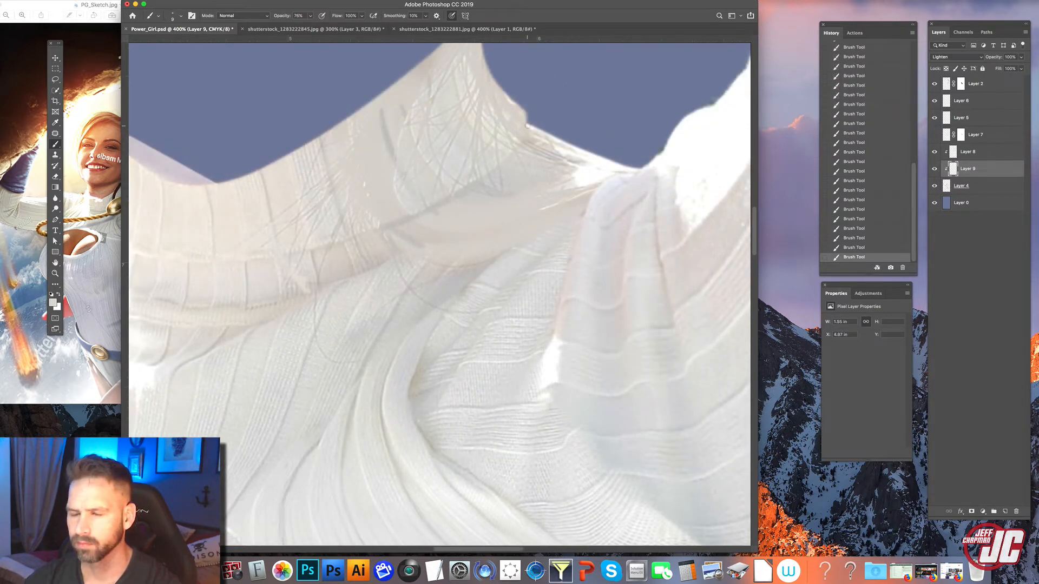
left_click_drag(515, 165, 512, 227)
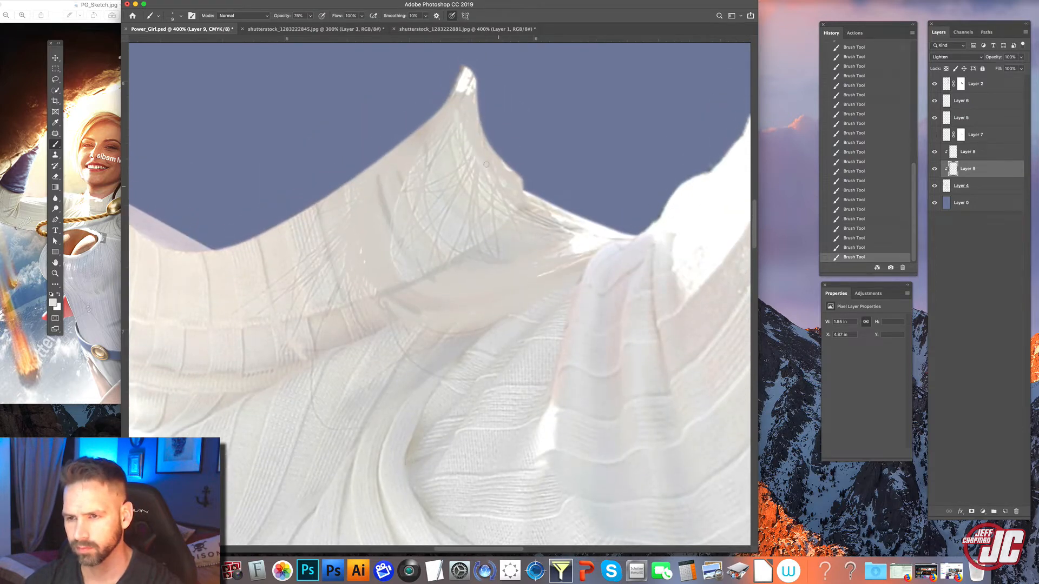
left_click_drag(501, 189, 468, 100)
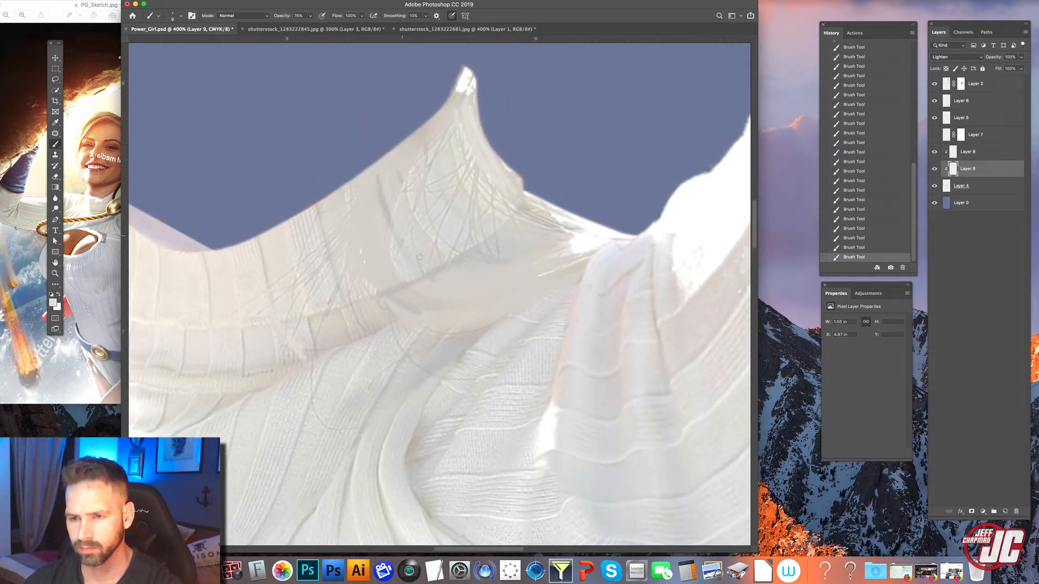
left_click_drag(389, 216, 380, 165)
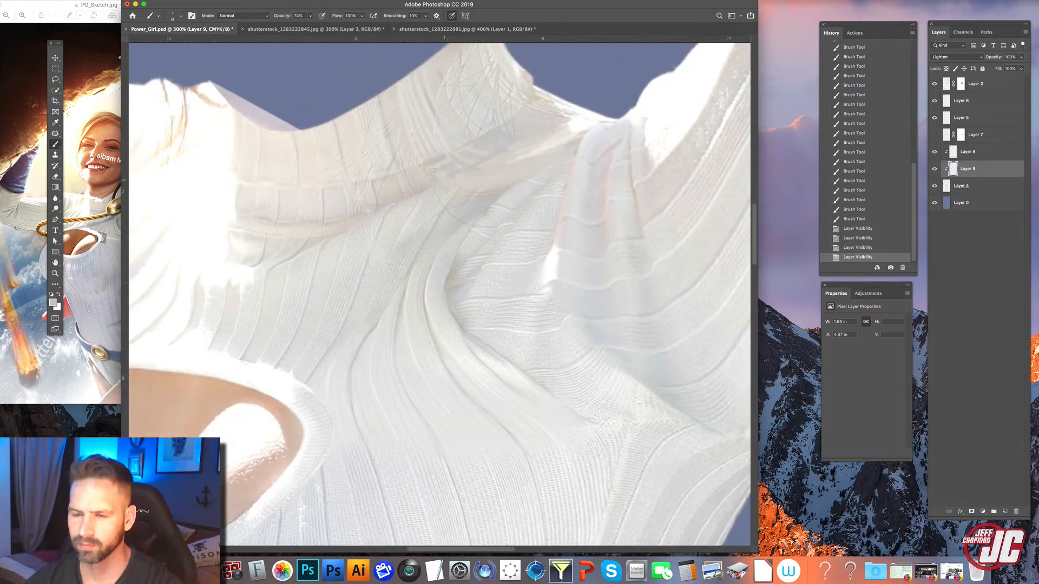
Paint short strokes over the leftover marks below the collar and apply Blur More to Layer 9
left_click_drag(440, 160, 433, 164)
left_click_drag(437, 161, 429, 164)
left_click_drag(434, 162, 425, 166)
left_click_drag(431, 163, 424, 169)
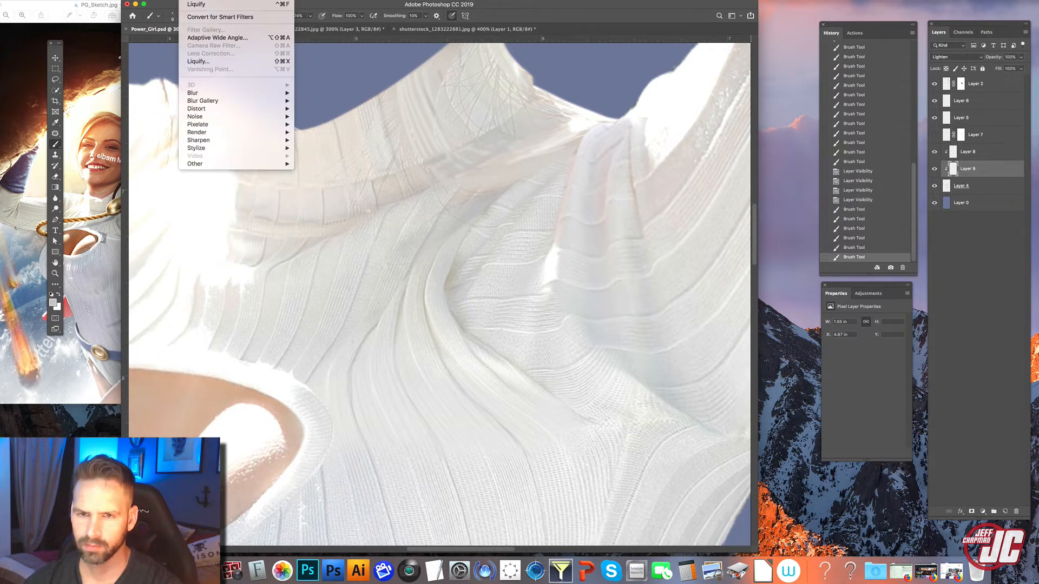
mouse_move(193, 93)
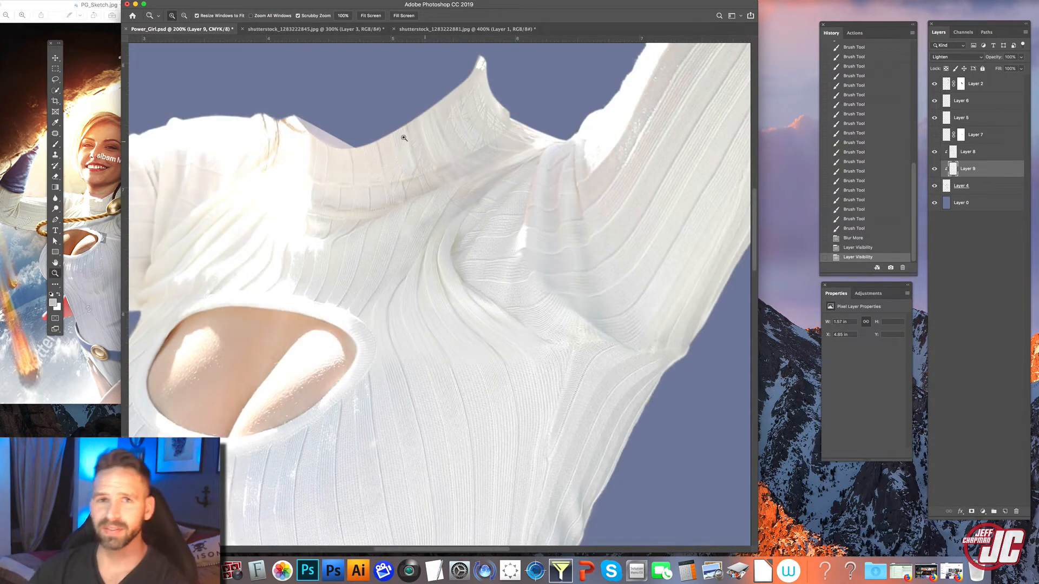
Compare the collar and underarm seam retouching by toggling Layer 9 and Layer 8 off and on
left_click(935, 170)
left_click(936, 169)
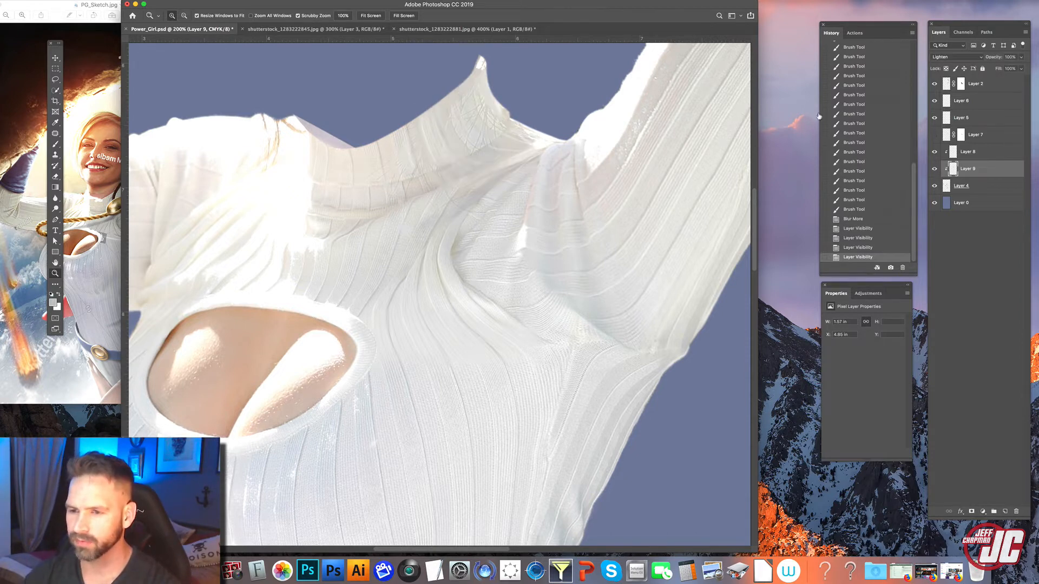
left_click(458, 320)
scroll(461, 298, "down", 3)
left_click(934, 152)
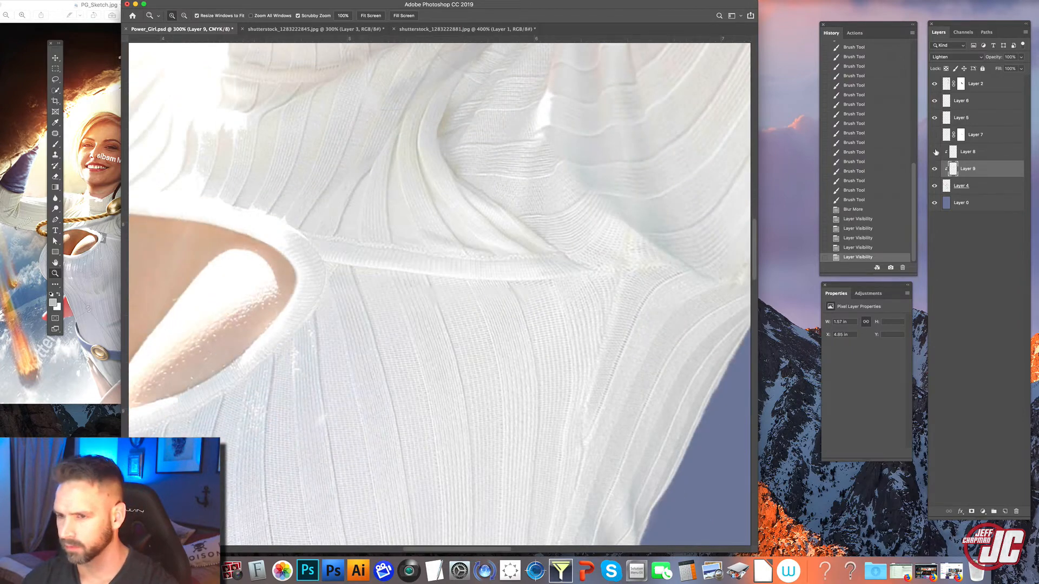
left_click(934, 152)
Open Layer 8 in Liquify and show Layer 4 as the backdrop around the chest ribs
left_click(969, 152)
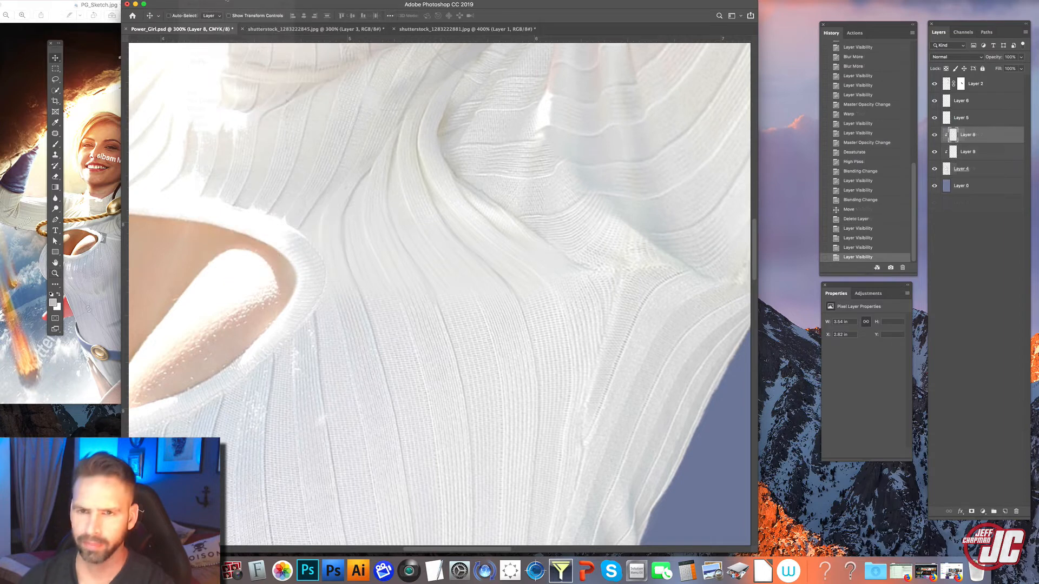
left_click(201, 1)
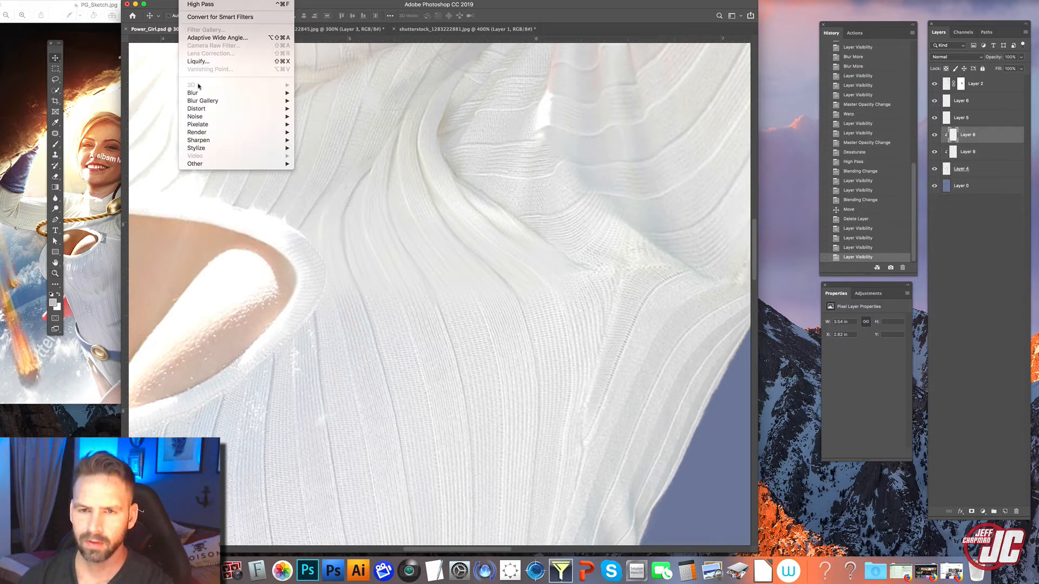
key("Escape")
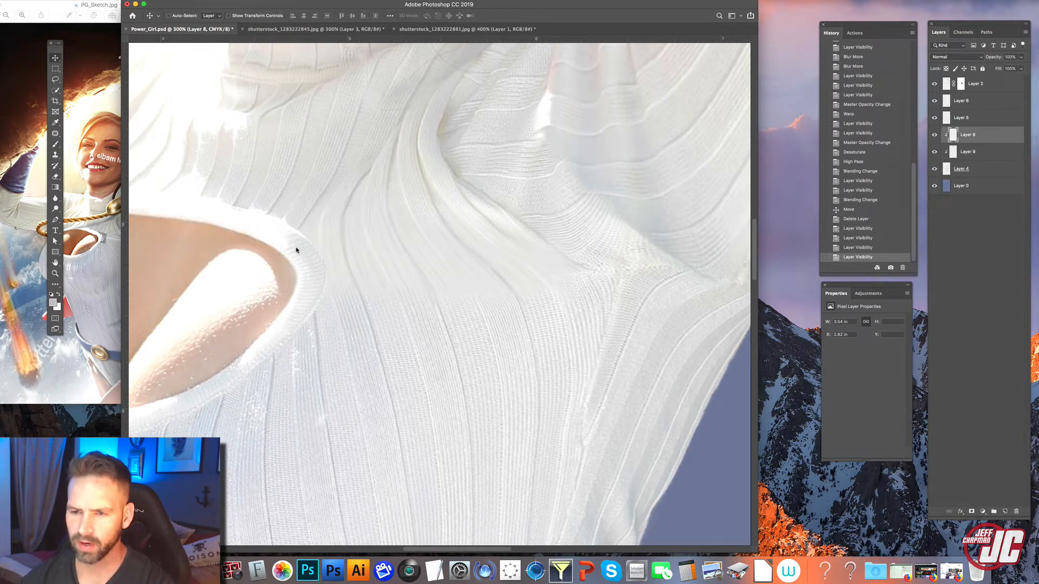
key("shift+super+x")
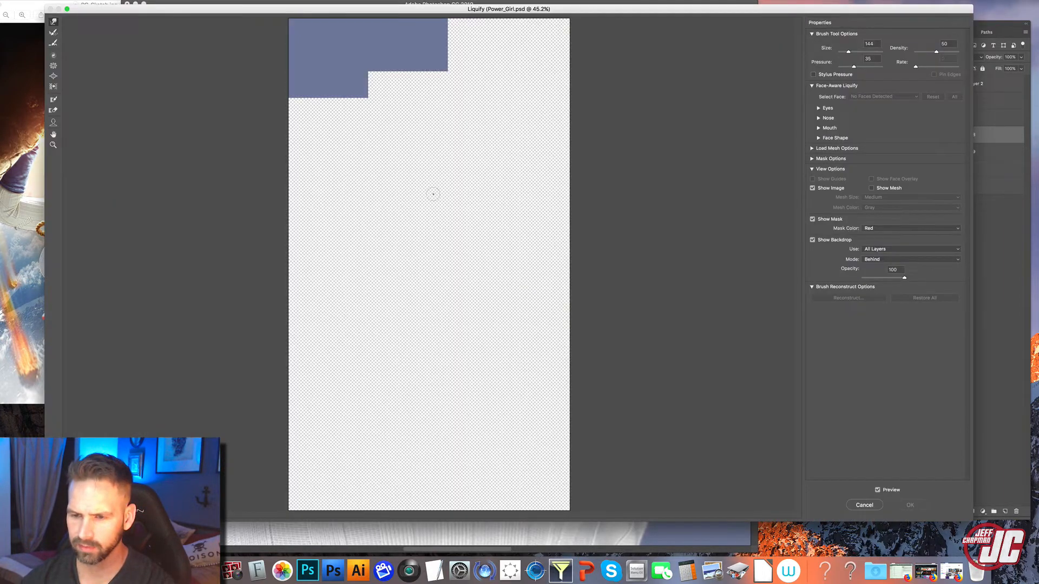
left_click(56, 147)
left_click(914, 250)
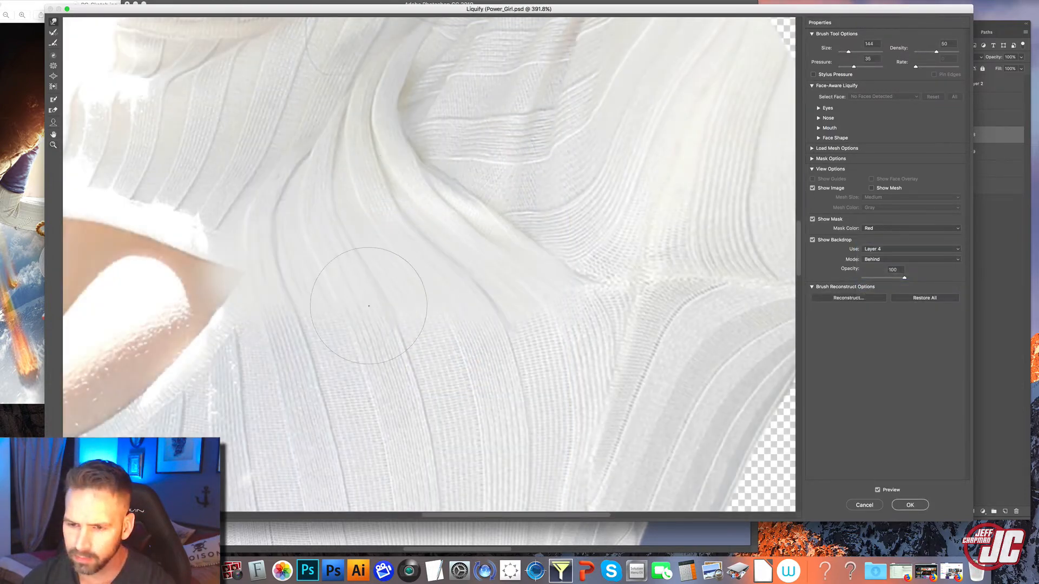
Push the painted rib lines beside the chest cutout so they line up with the ribs below
mouse_move(333, 272)
left_mouse_down()
mouse_move(267, 238)
mouse_move(257, 254)
mouse_move(254, 241)
mouse_move(281, 236)
mouse_move(243, 216)
left_mouse_up()
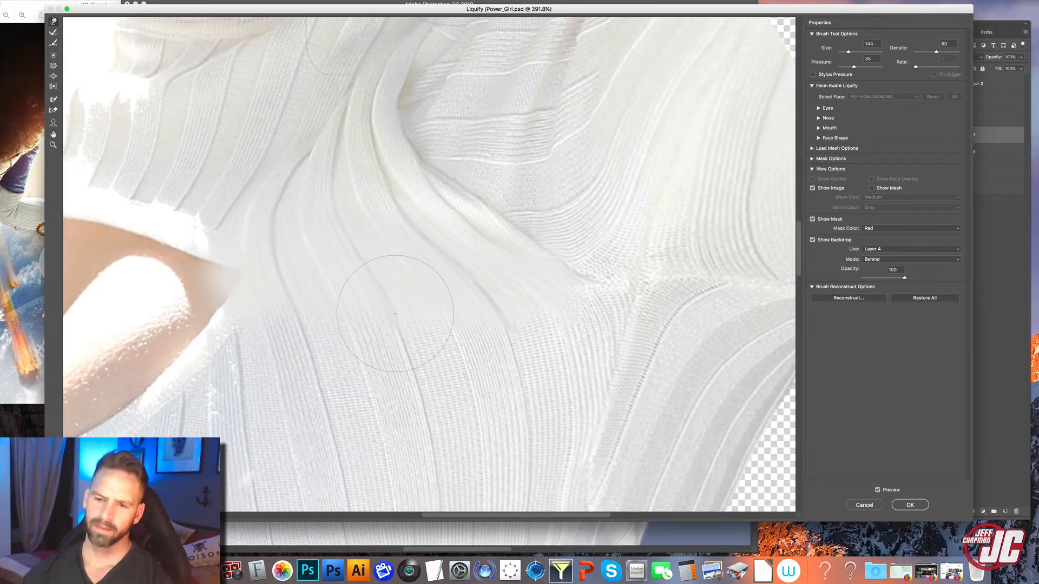
mouse_move(371, 290)
left_mouse_down()
mouse_move(394, 313)
mouse_move(497, 316)
mouse_move(405, 209)
mouse_move(417, 220)
mouse_move(406, 251)
mouse_move(388, 246)
mouse_move(427, 254)
left_mouse_up()
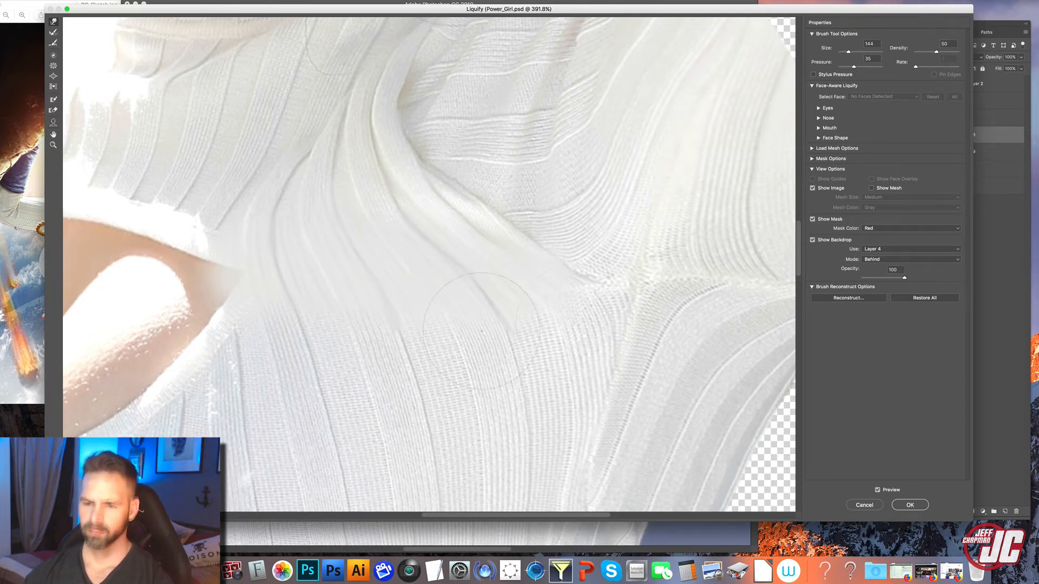
left_click_drag(482, 331, 520, 396)
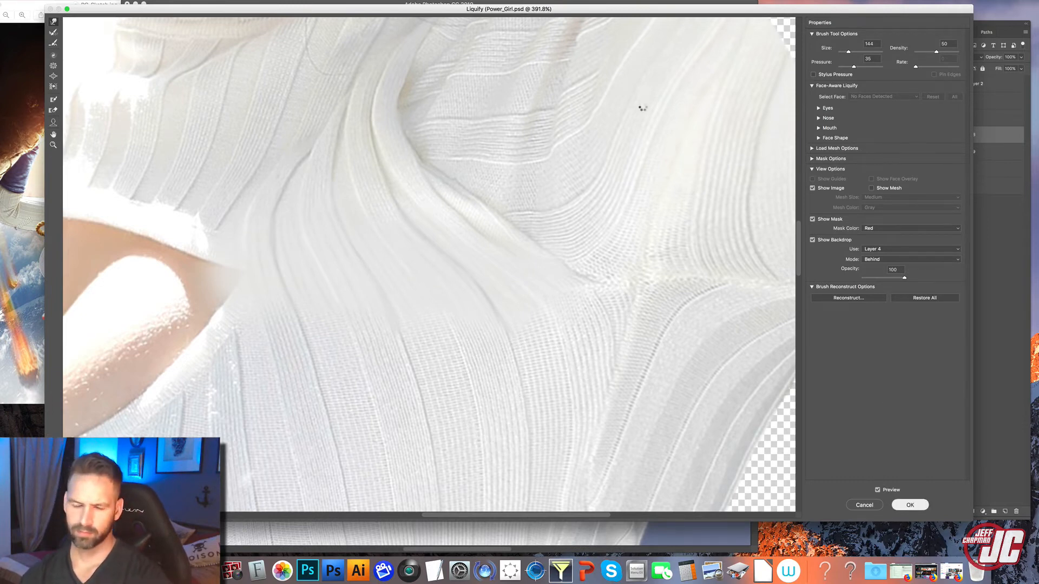
Copy a lassoed patch of ribs from Layer 4 to a layer above Layer 8 and warp it over the painted chest area
mouse_move(462, 269)
left_mouse_down()
mouse_move(389, 283)
mouse_move(431, 424)
mouse_move(504, 454)
mouse_move(475, 276)
mouse_move(463, 269)
left_mouse_up()
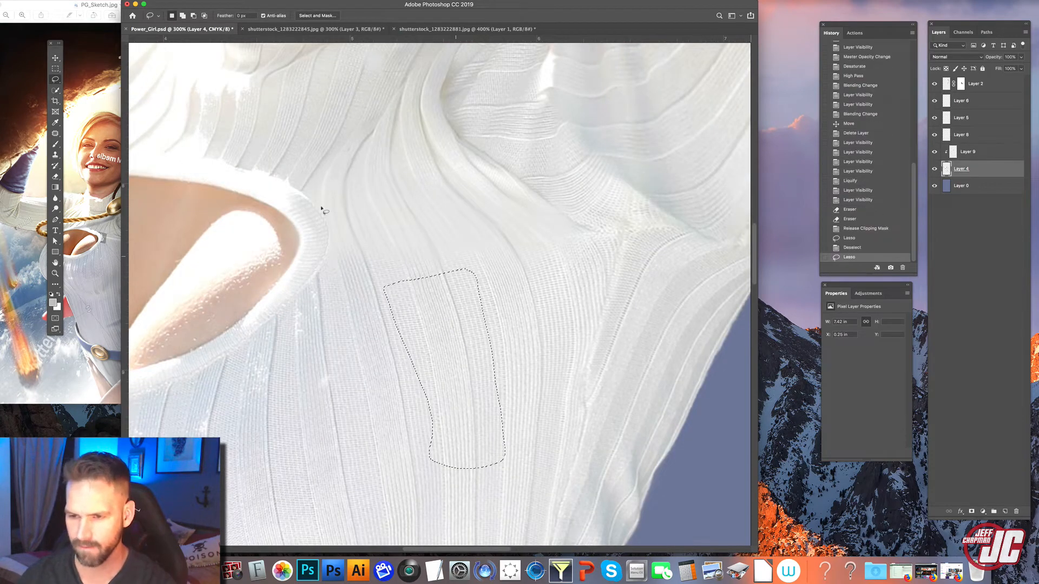
key("v")
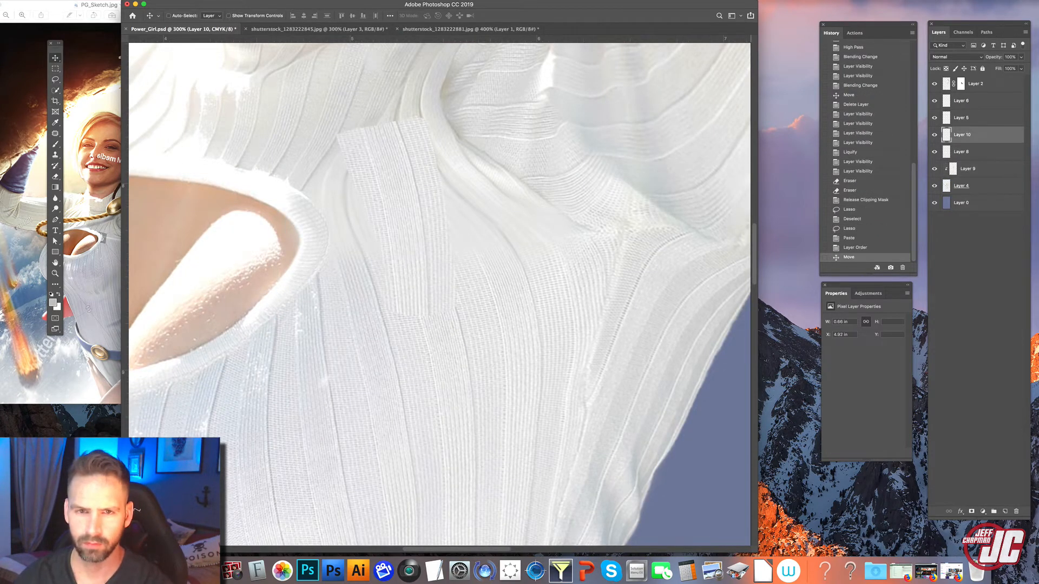
left_click(80, 0)
mouse_move(102, 186)
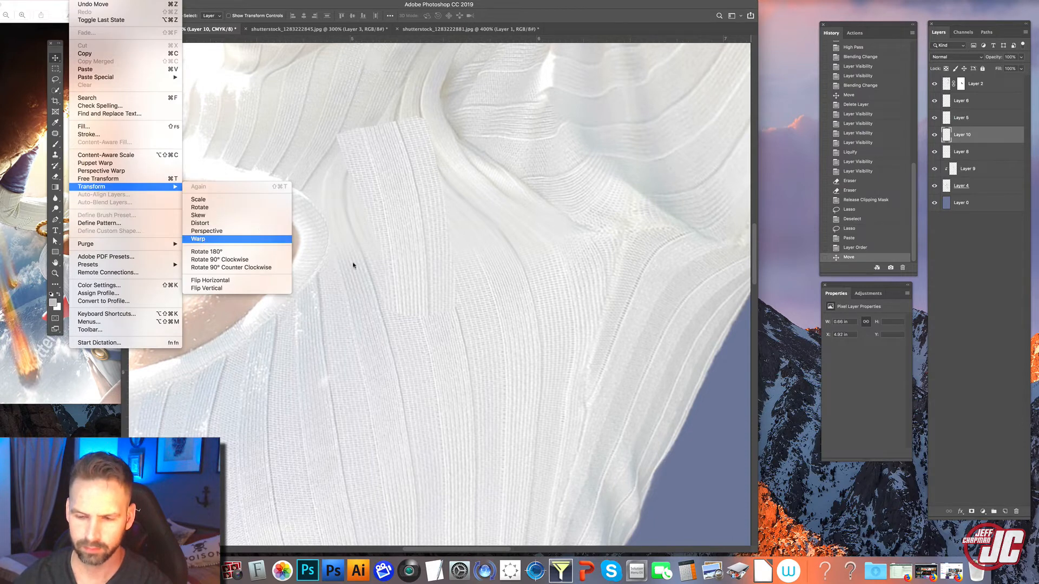
left_click(216, 237)
mouse_move(424, 317)
left_mouse_down()
mouse_move(453, 303)
mouse_move(411, 305)
left_mouse_up()
left_click_drag(399, 227, 392, 217)
left_click_drag(335, 114, 398, 166)
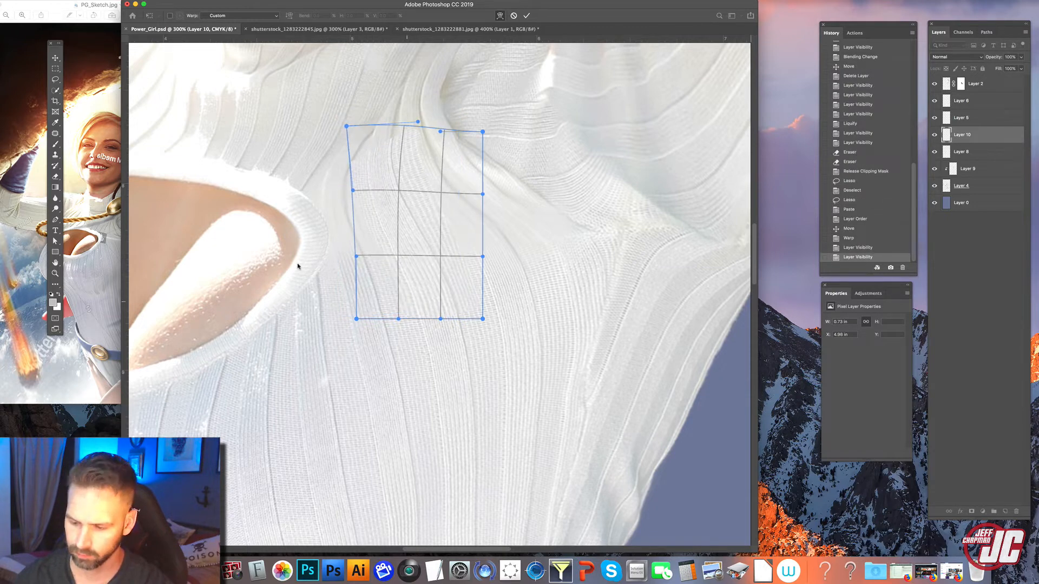
key("Return")
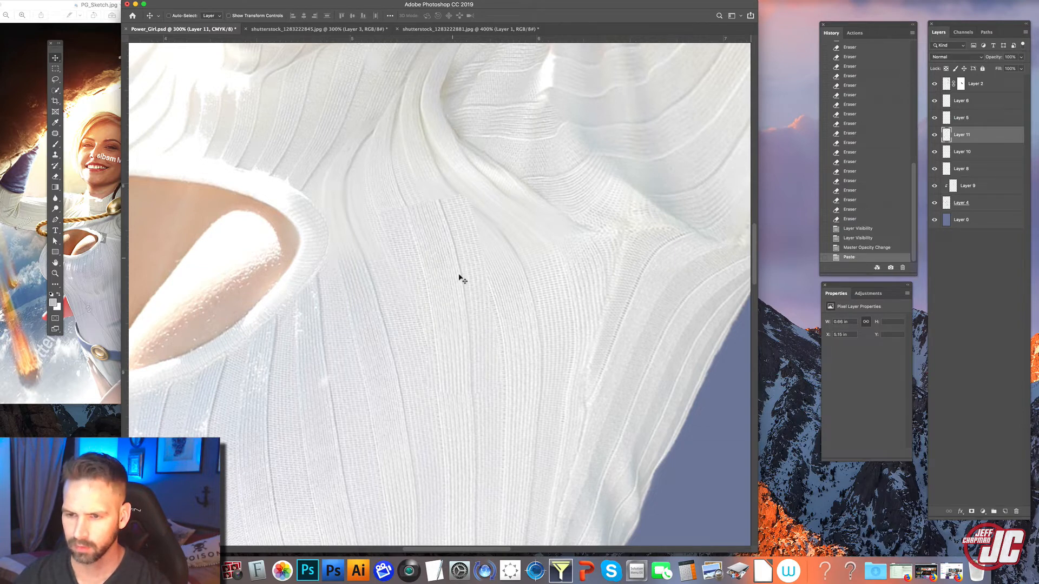
Move the second pasted rib patch up beside the underarm fold and warp it to follow the fold's curve
left_click_drag(459, 278, 538, 235)
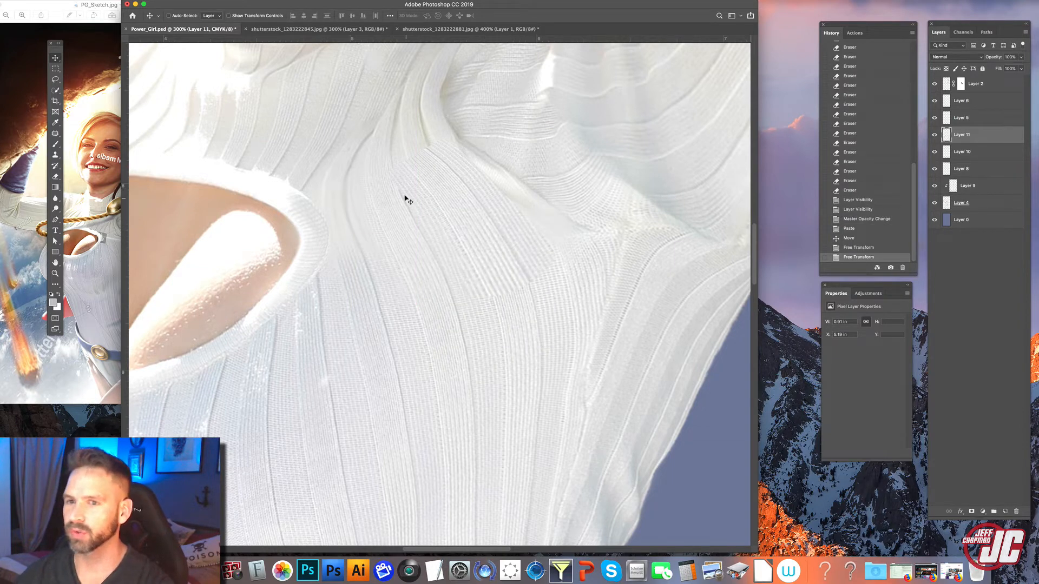
left_click(76, 1)
mouse_move(125, 186)
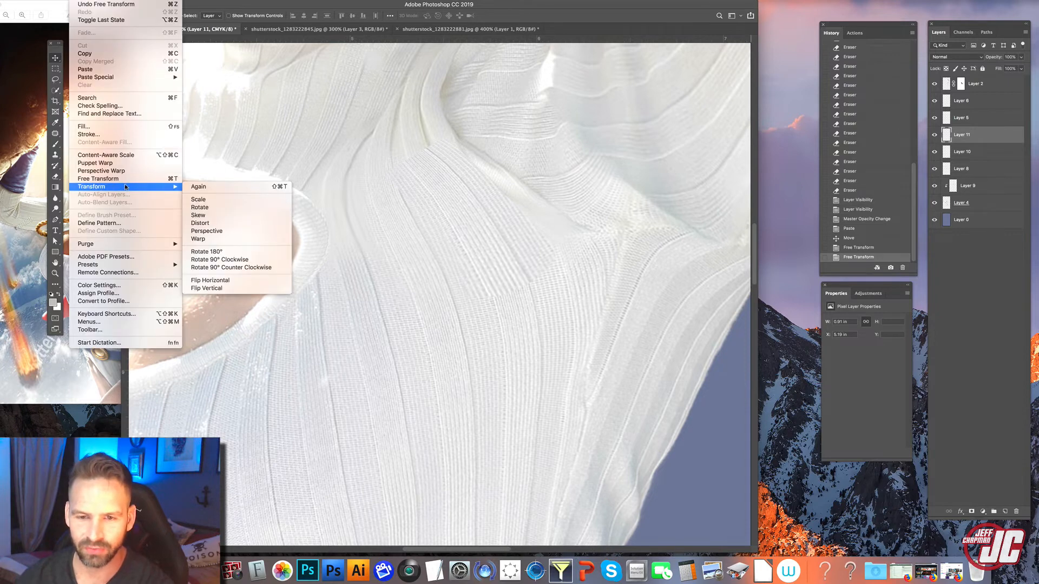
left_click(211, 238)
left_click_drag(399, 155, 421, 134)
left_click_drag(460, 231, 472, 237)
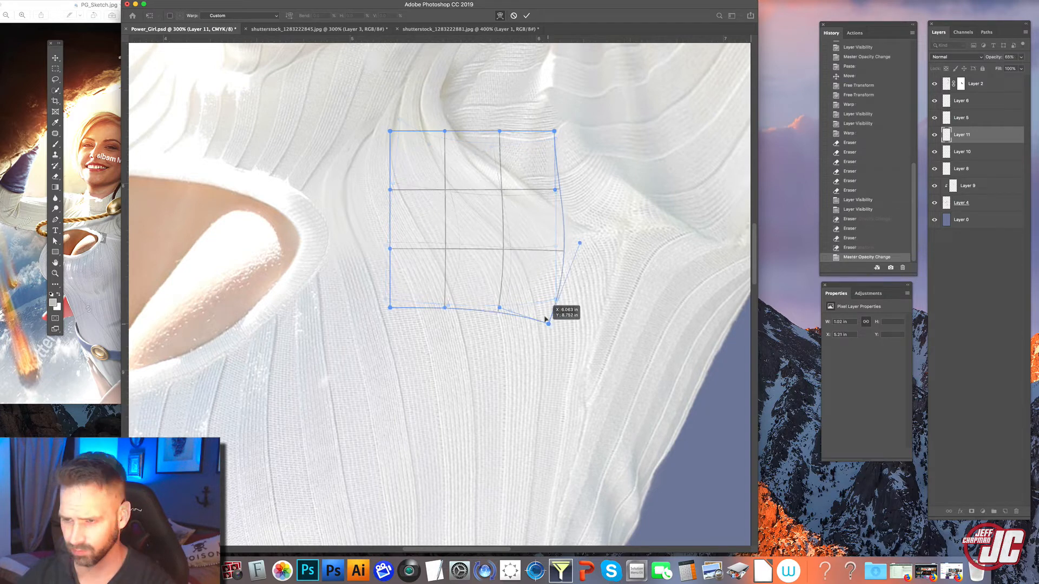
Warp the lower corner and outer edge of the Layer 11 patch to align with the surrounding ribs
left_click_drag(547, 317, 545, 325)
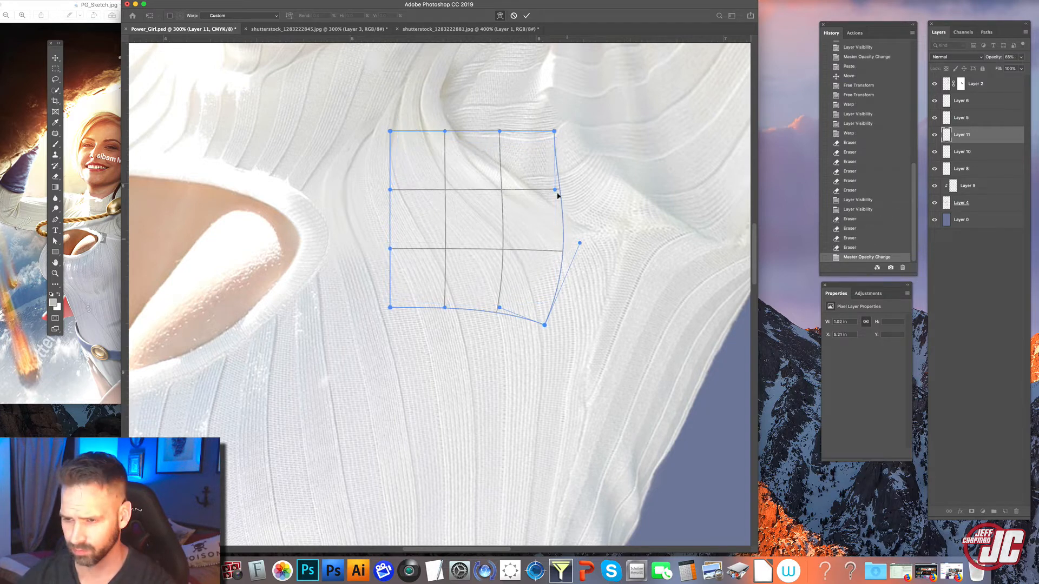
left_click_drag(557, 193, 562, 189)
key("Return")
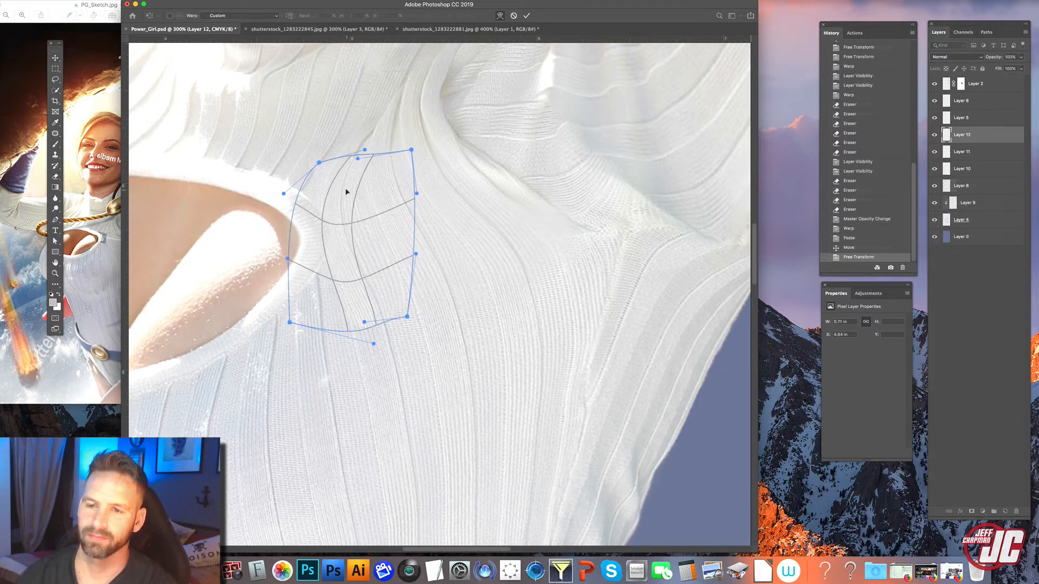
Warp the Layer 12 rib patch beside the chest cutout to curve with the ribs, and compare it hidden and shown
left_click_drag(346, 192, 340, 206)
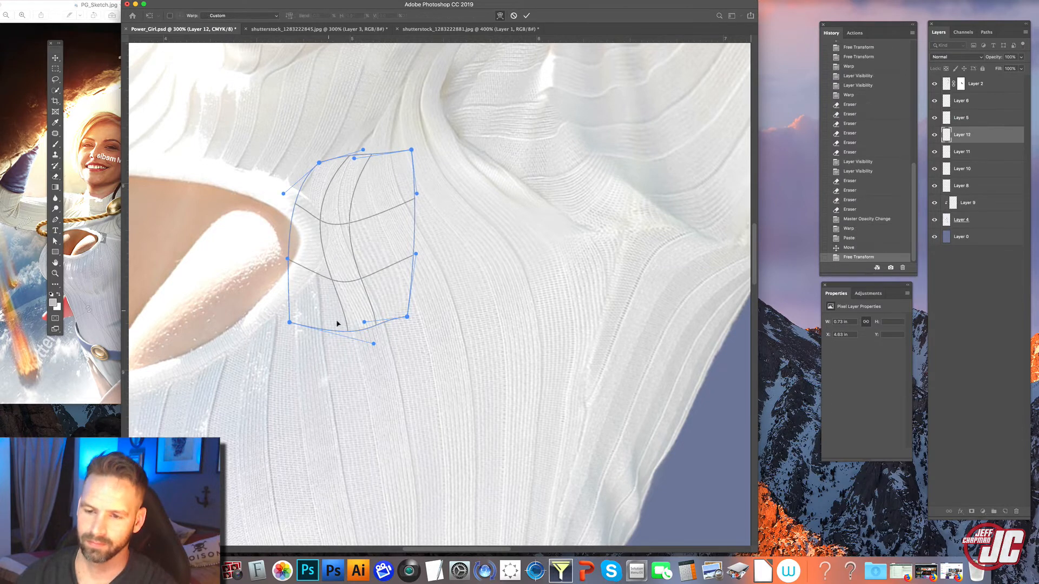
left_click_drag(374, 344, 399, 311)
key("Return")
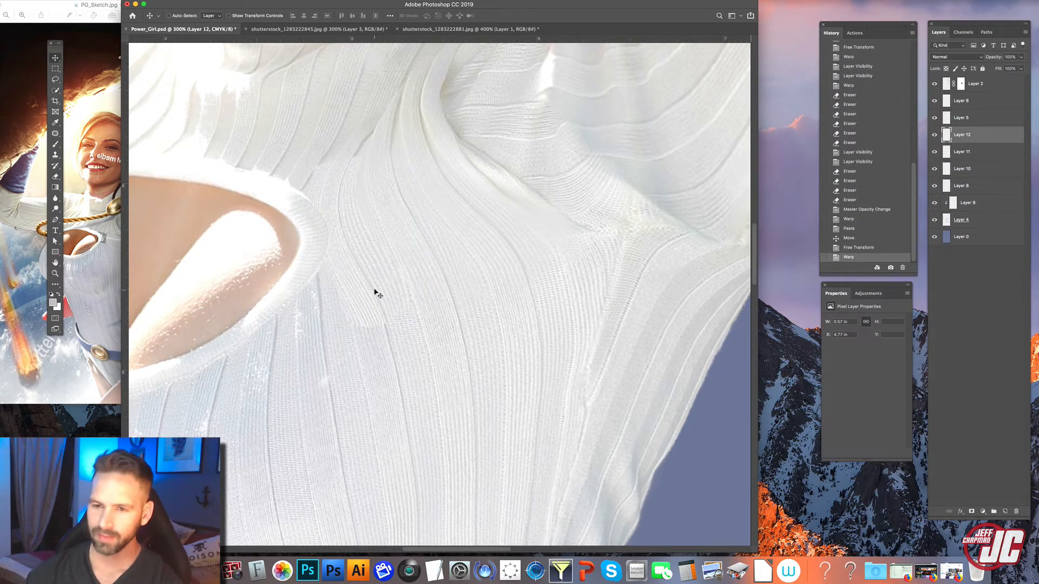
left_click(934, 134)
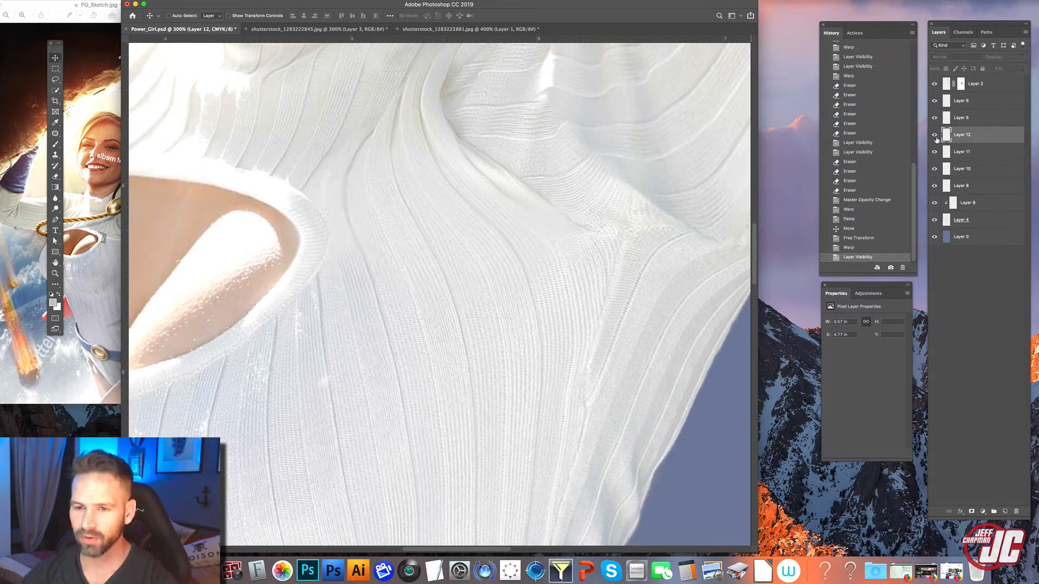
left_click(935, 135)
Erase the edges of the Layer 12 rib patch with a soft 31% opacity eraser to blend it into the sweater
left_click(56, 176)
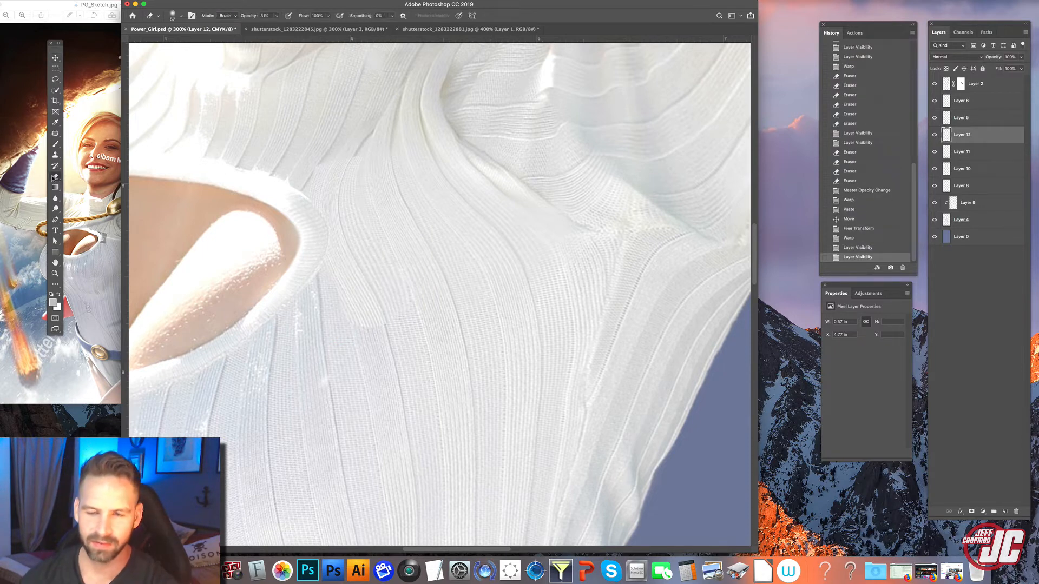
mouse_move(298, 170)
left_mouse_down()
mouse_move(315, 129)
mouse_move(297, 194)
mouse_move(325, 154)
left_mouse_up()
mouse_move(326, 153)
left_mouse_down()
mouse_move(391, 135)
mouse_move(345, 150)
mouse_move(403, 227)
left_mouse_up()
left_click_drag(402, 227, 383, 239)
left_click_drag(379, 198, 433, 334)
mouse_move(375, 232)
left_mouse_down()
mouse_move(403, 336)
mouse_move(326, 272)
left_mouse_up()
mouse_move(326, 273)
left_mouse_down()
mouse_move(330, 294)
mouse_move(411, 342)
mouse_move(415, 364)
mouse_move(386, 333)
left_mouse_up()
mouse_move(386, 333)
left_mouse_down()
mouse_move(385, 352)
mouse_move(411, 350)
left_mouse_up()
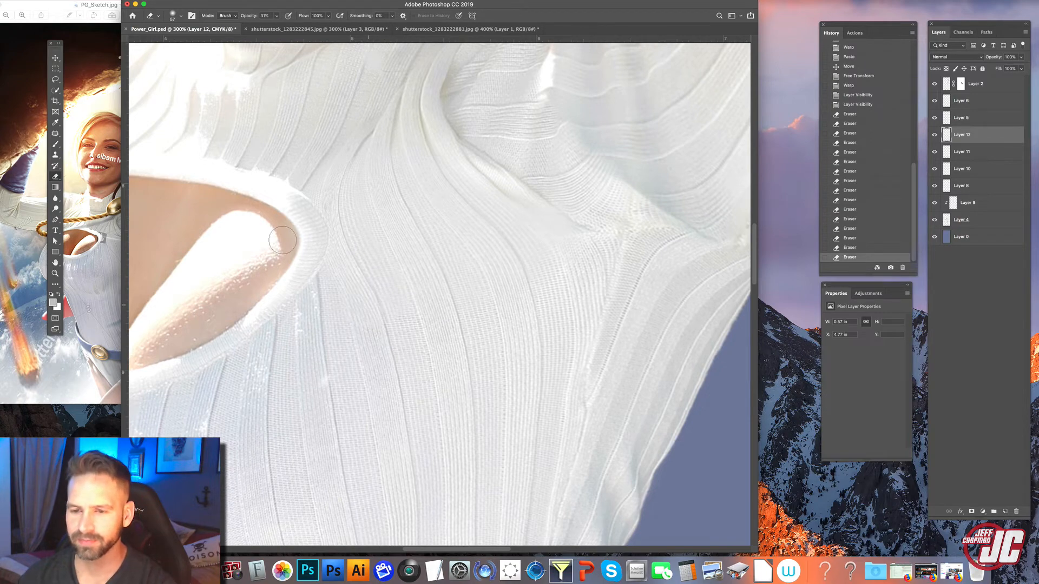
Warp the lower and outer edges of the Layer 12 rib patch to follow the ribs beside the chest cutout
left_click(87, 1)
mouse_move(125, 187)
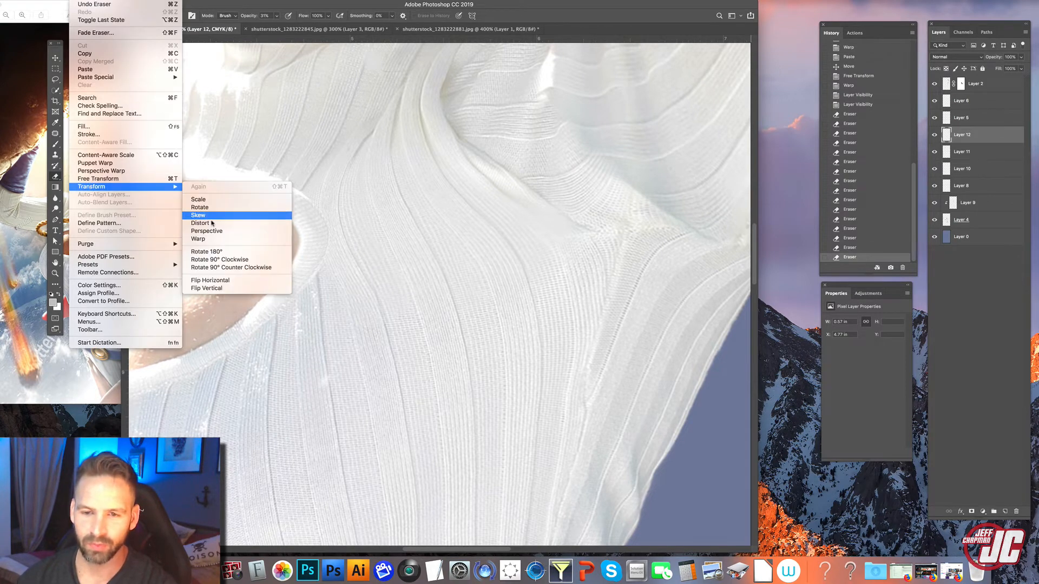
left_click(222, 241)
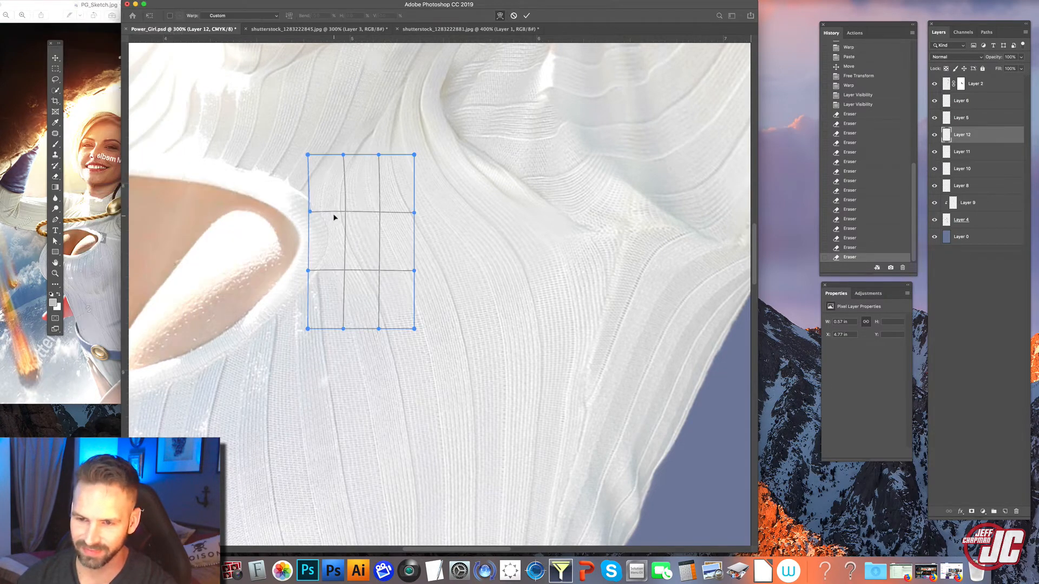
left_click_drag(395, 320, 367, 332)
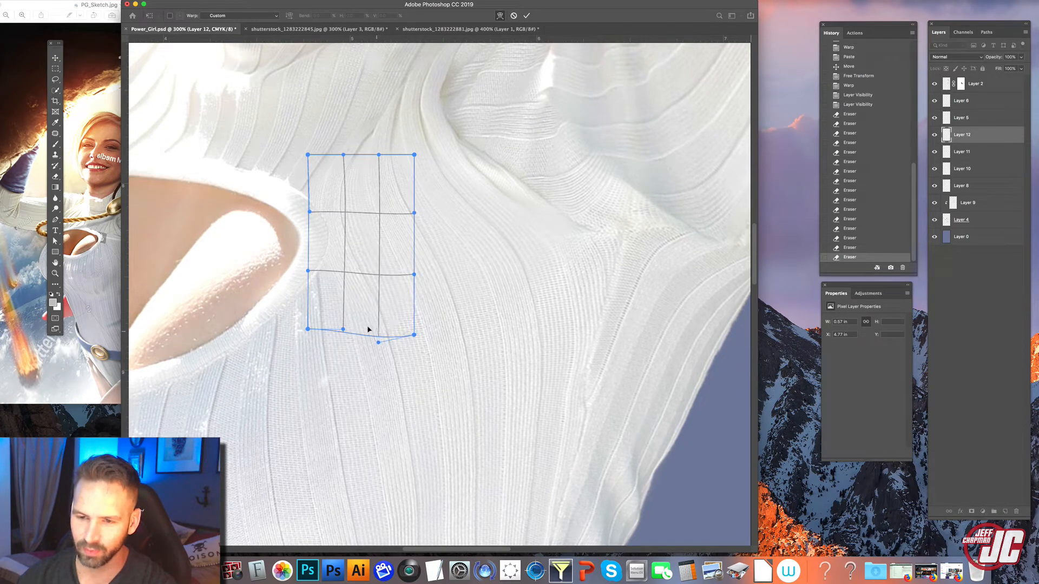
left_click_drag(326, 274, 339, 275)
left_click_drag(414, 274, 423, 277)
left_click_drag(394, 333, 395, 334)
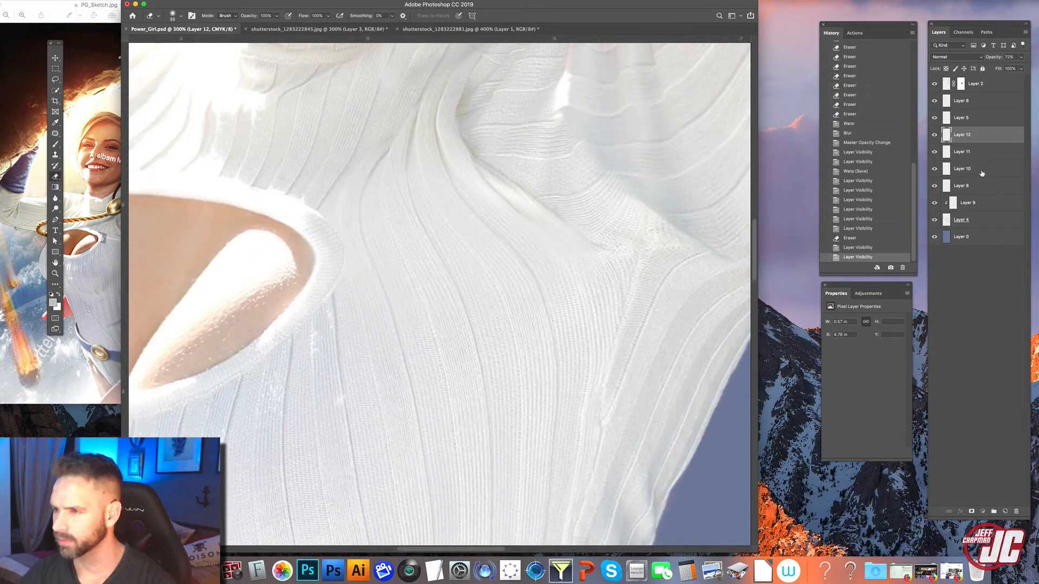
Merge rib patch Layers 10 to 12 into one layer and compare it hidden and shown
left_click(962, 168, "super")
key("super+e")
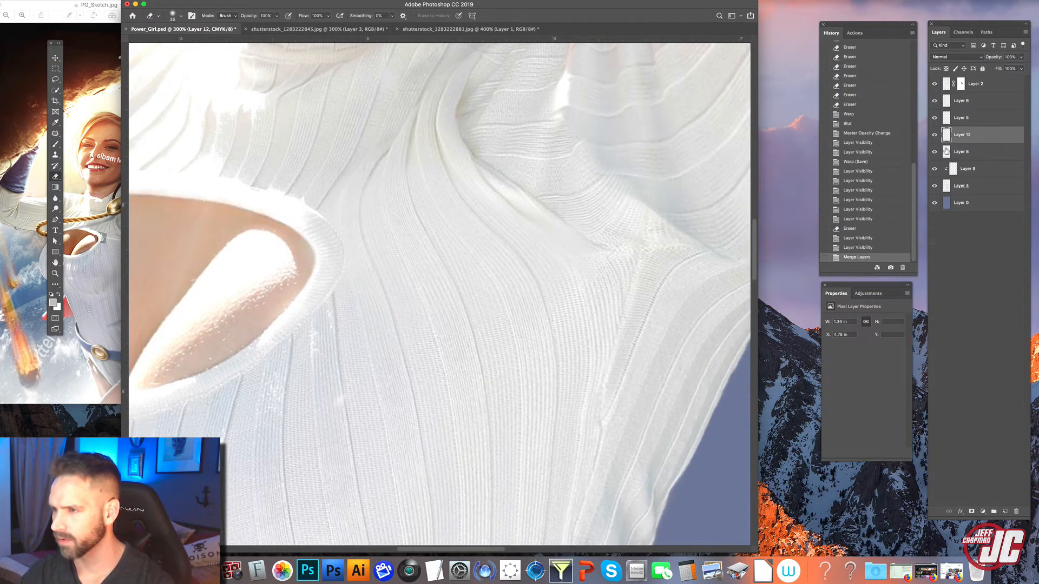
left_click(934, 135)
left_click(935, 134)
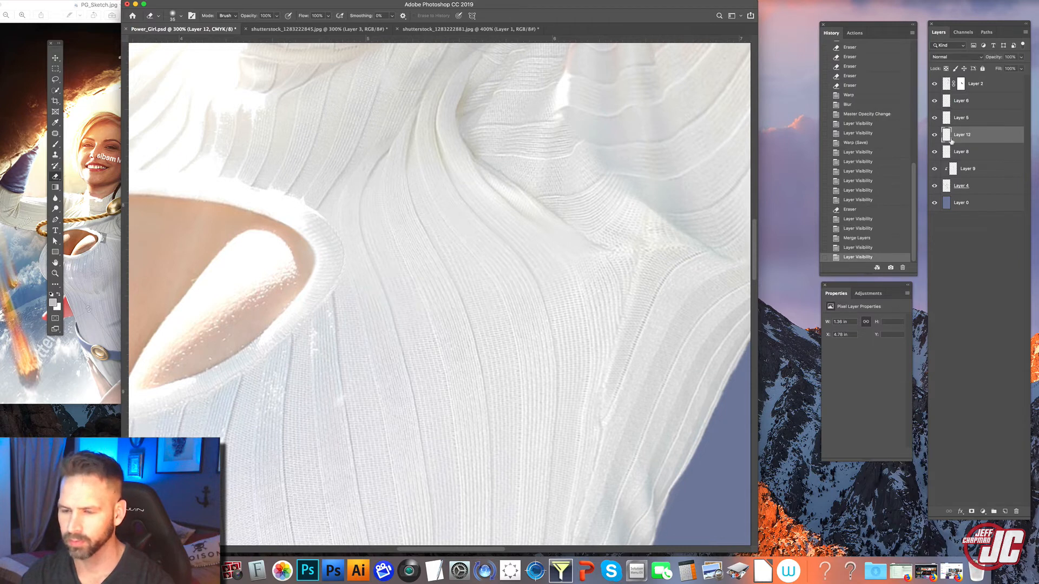
Duplicate the merged Layer 12 directly above itself and hide the original
left_click_drag(988, 134, 952, 141)
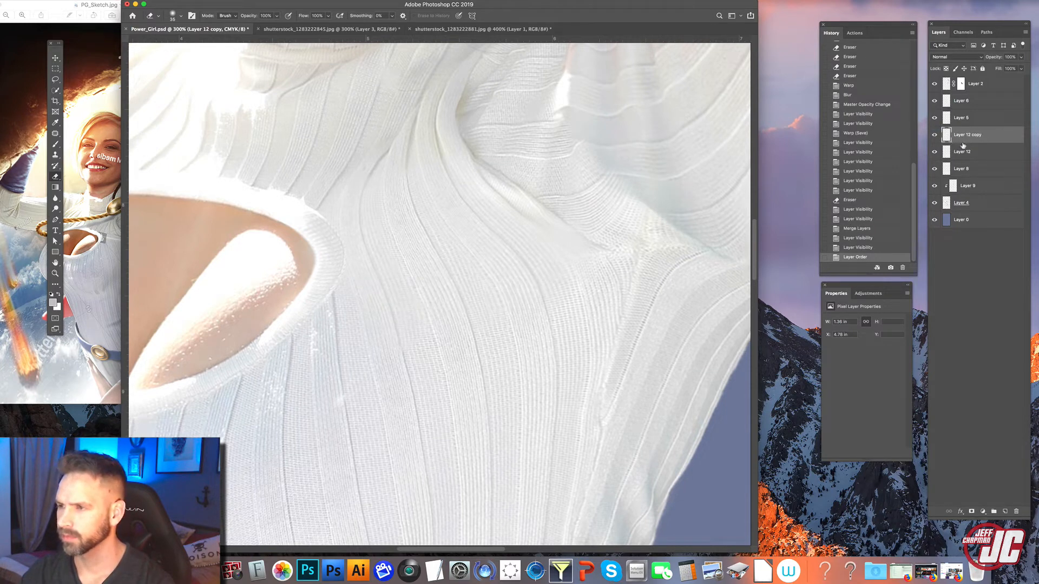
key("super+z")
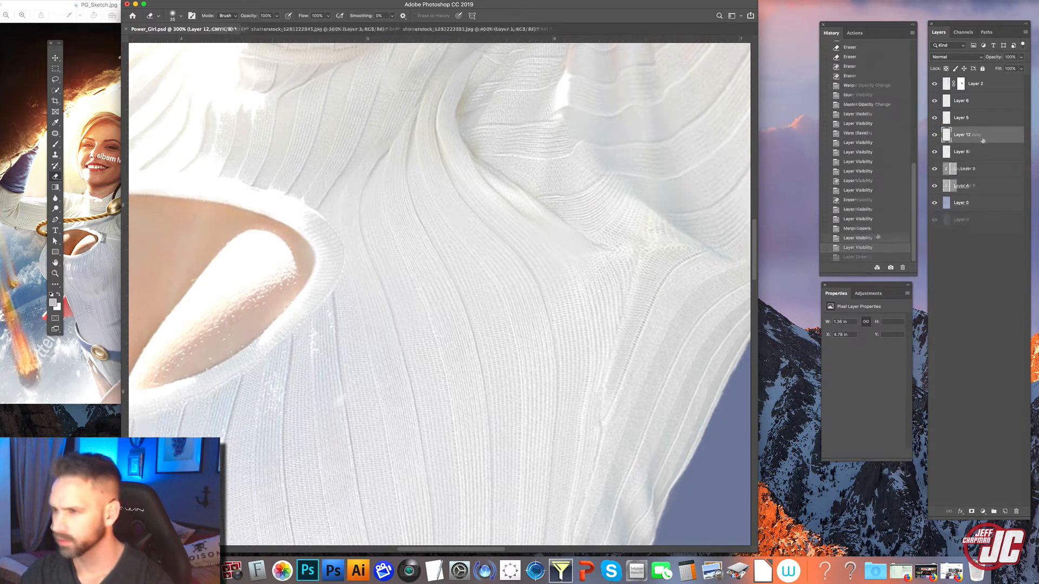
key("super+z")
left_click_drag(988, 135, 955, 135)
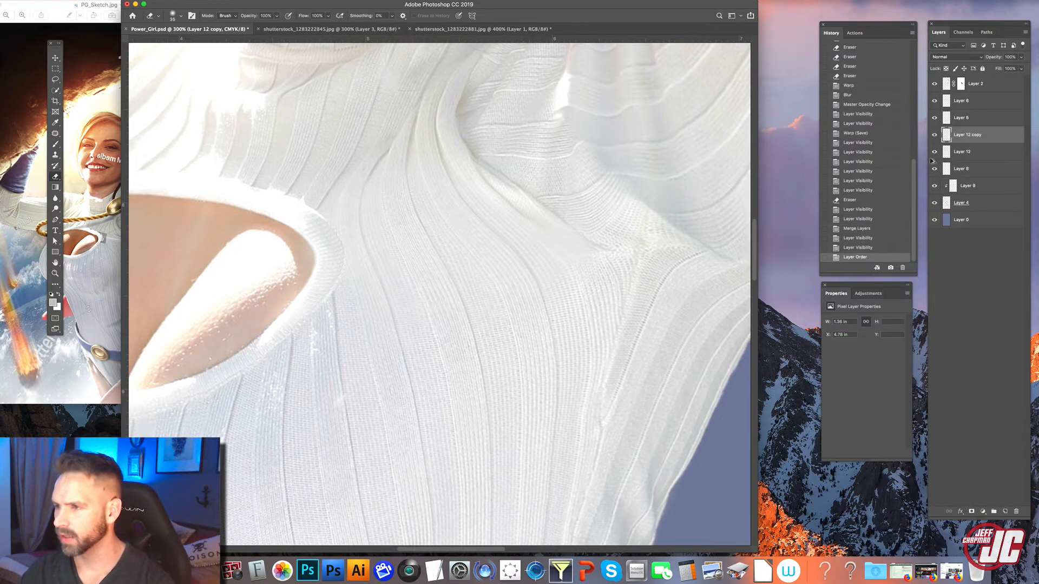
left_click(934, 152)
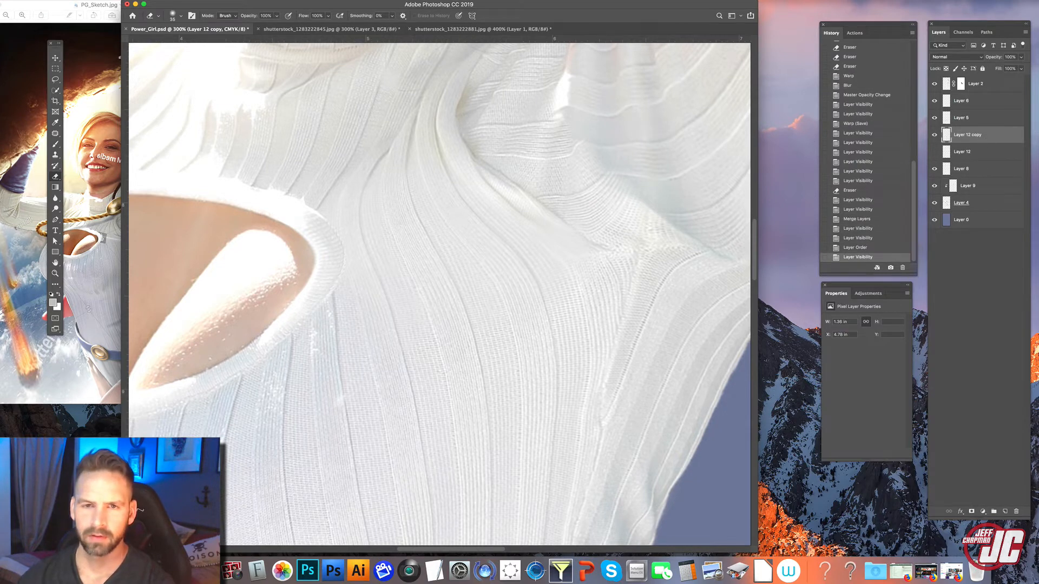
Desaturate the Layer 12 copy and apply a High Pass filter with a 10-pixel radius
left_click(97, 0)
mouse_move(116, 18)
left_click(198, 179)
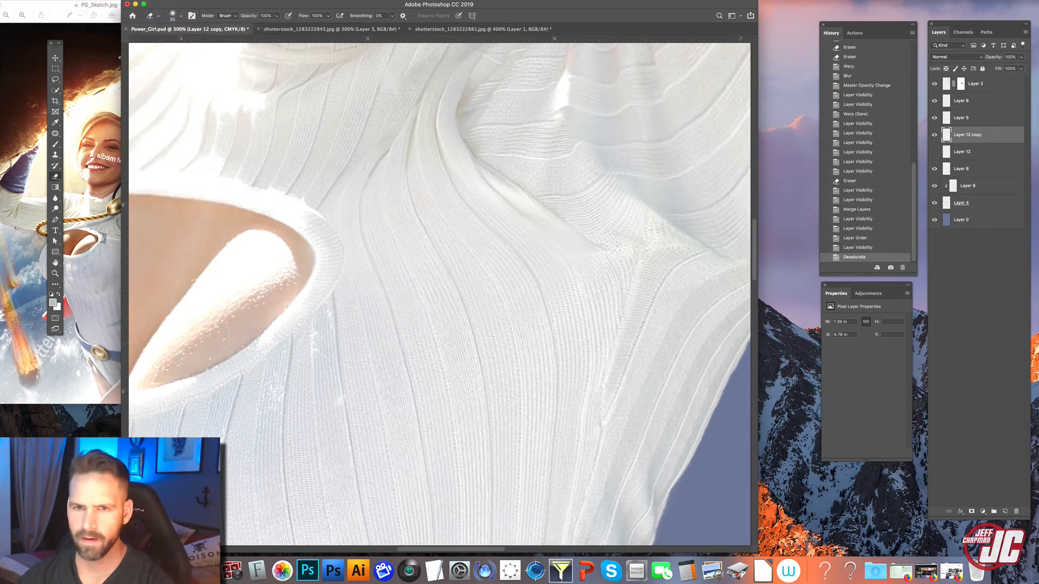
left_click(189, 1)
mouse_move(271, 163)
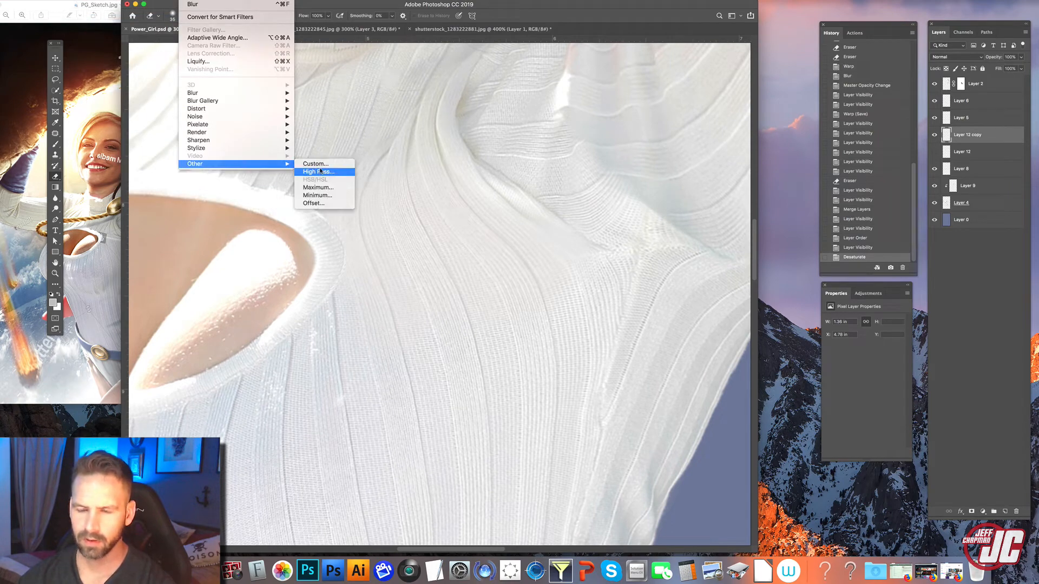
left_click(318, 172)
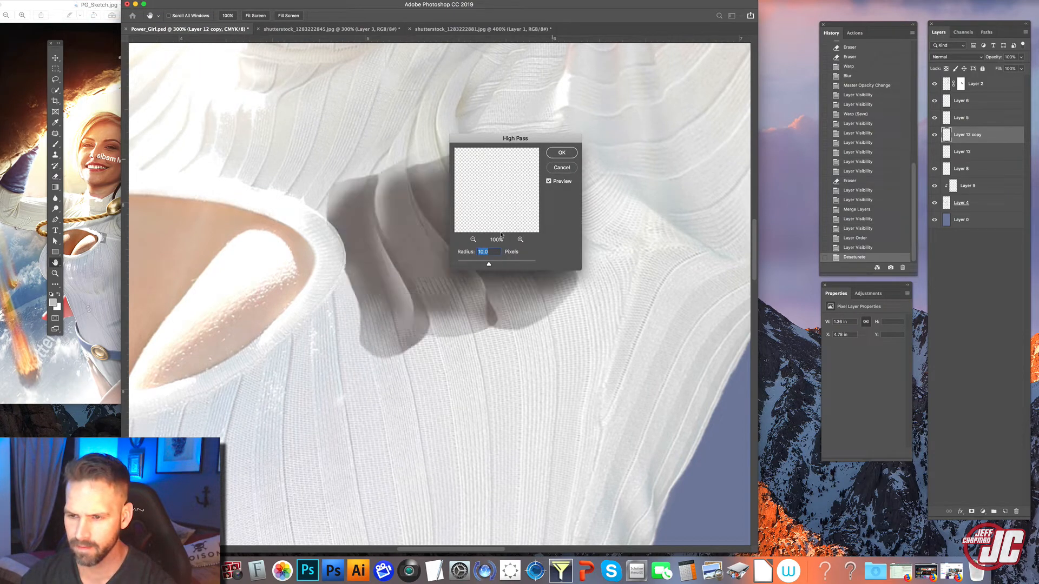
left_click(557, 152)
key("e")
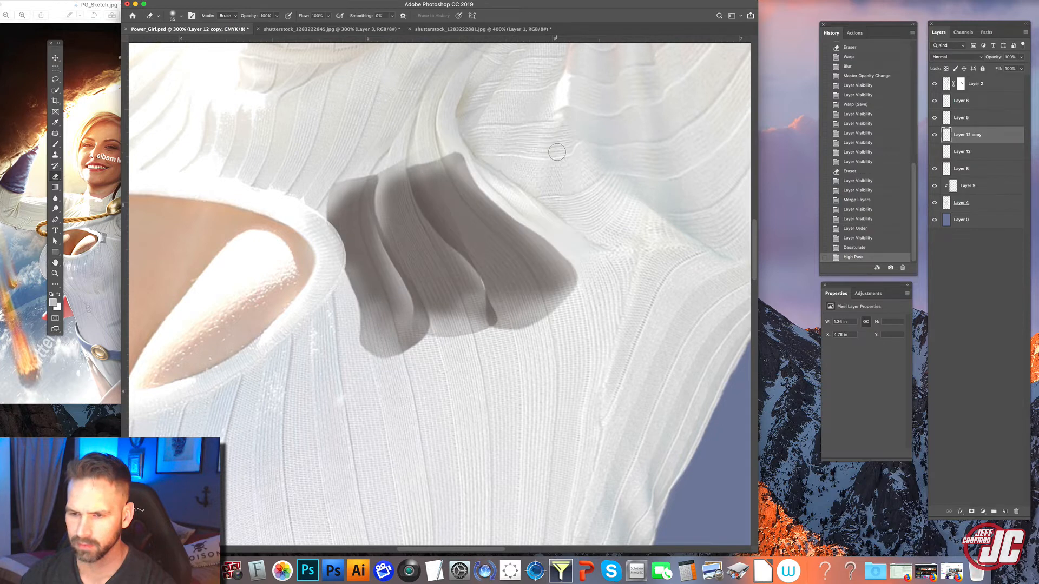
Set the High Pass copy's blending mode to Overlay and compare it hidden and shown
left_click(968, 57)
left_click(941, 139)
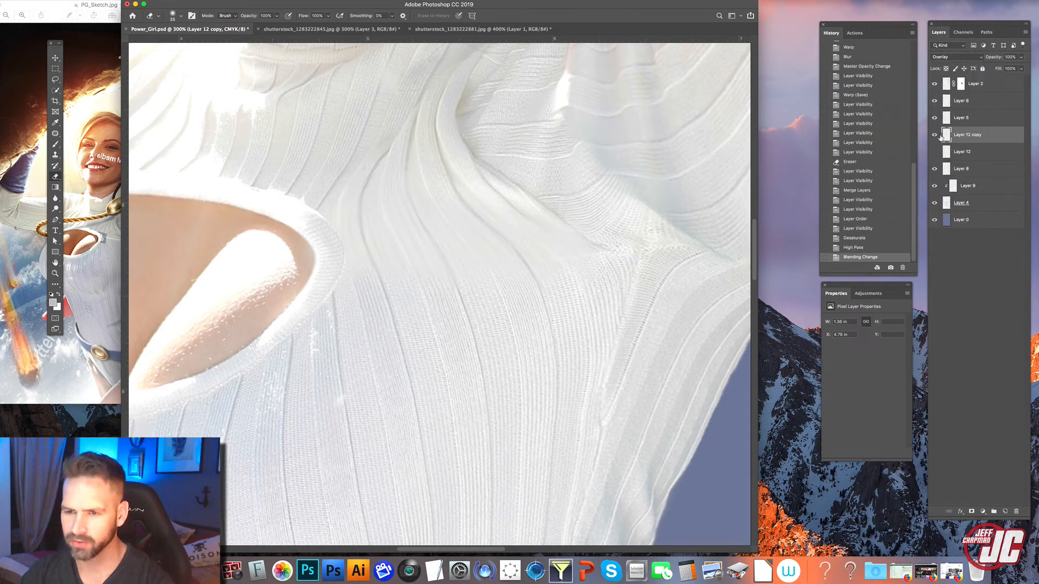
left_click(935, 135)
left_click(934, 135)
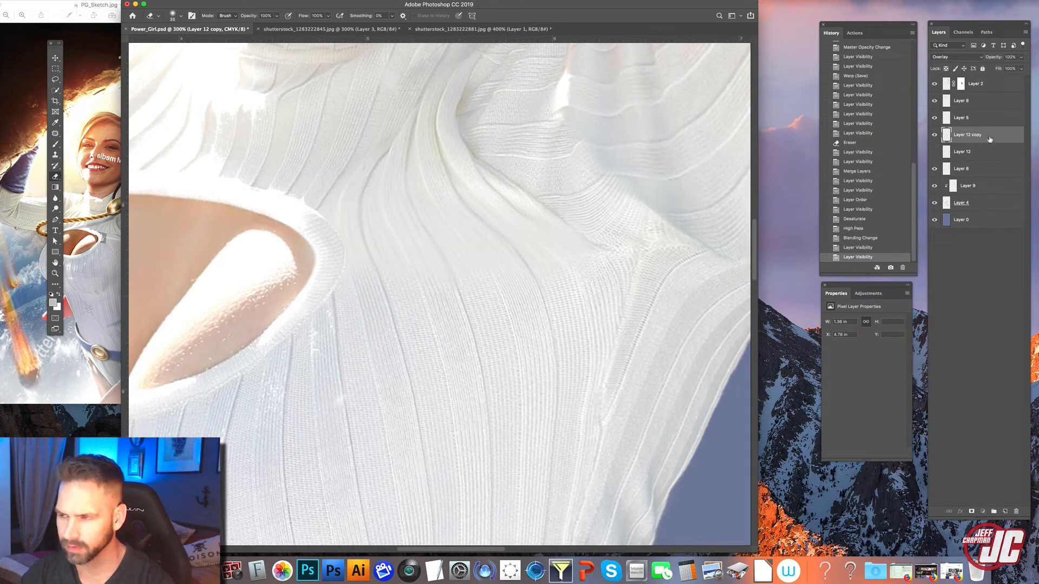
Duplicate the Overlay texture layer four times and merge all five copies into one layer
left_click_drag(989, 139, 1000, 133)
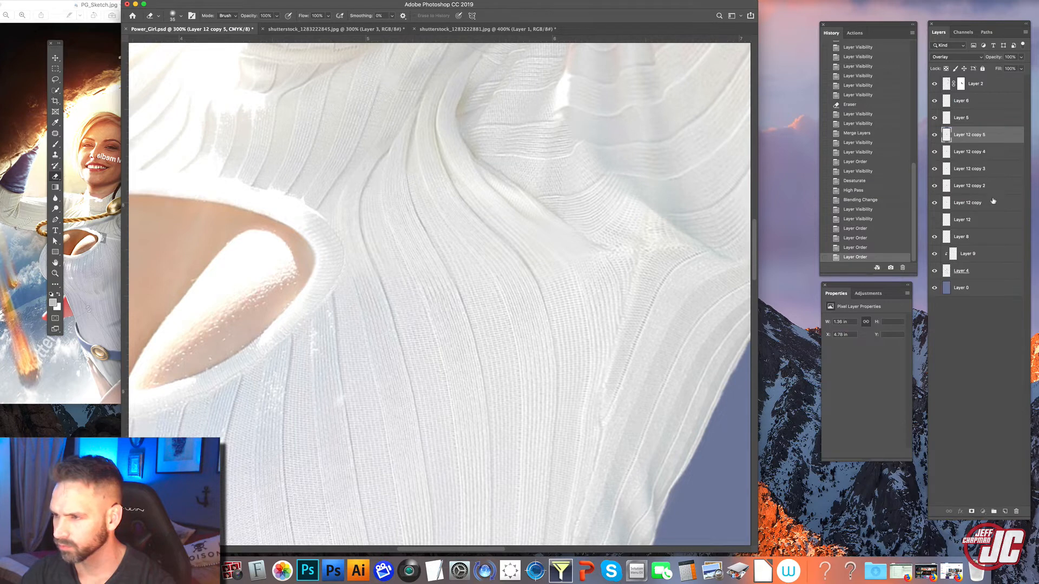
left_click(993, 201, "shift")
key("super+e")
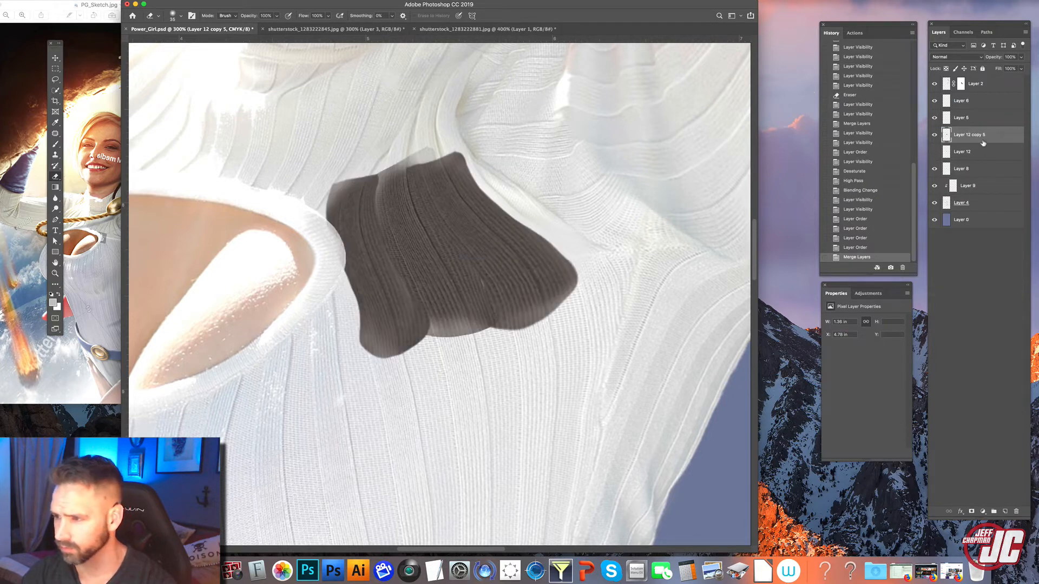
Move the merged texture layer below Layer 12 and make it a Soft Light clipping mask on the layer beneath
mouse_move(982, 143)
left_mouse_down()
mouse_move(986, 160)
mouse_move(990, 153)
left_mouse_up()
left_click(955, 57)
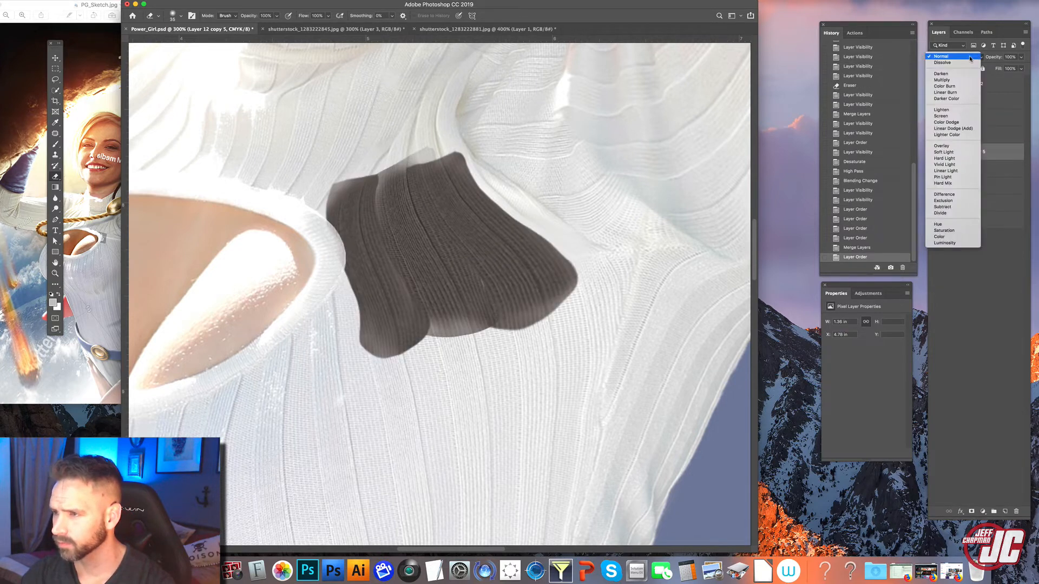
left_click(945, 143)
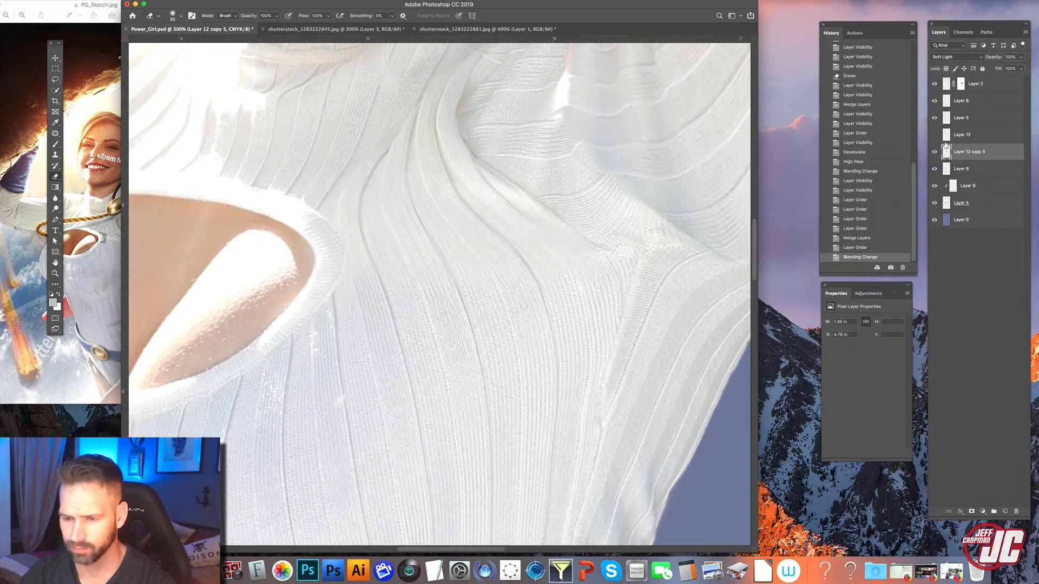
right_click(984, 153)
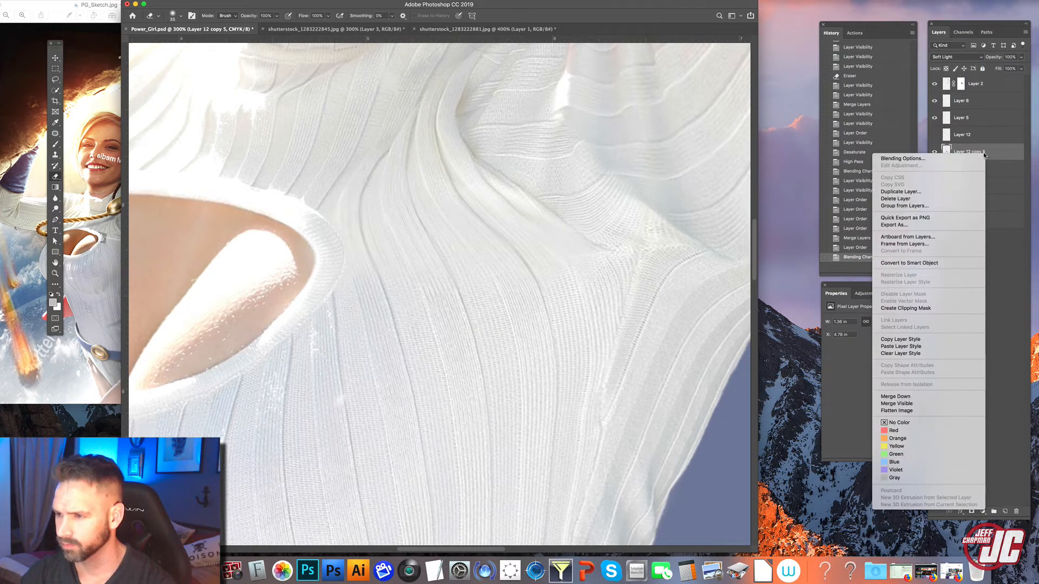
left_click(909, 308)
Duplicate the clipped texture layer, merge both copies, and change the merged layer's blending mode from Normal
left_click_drag(996, 155, 998, 162)
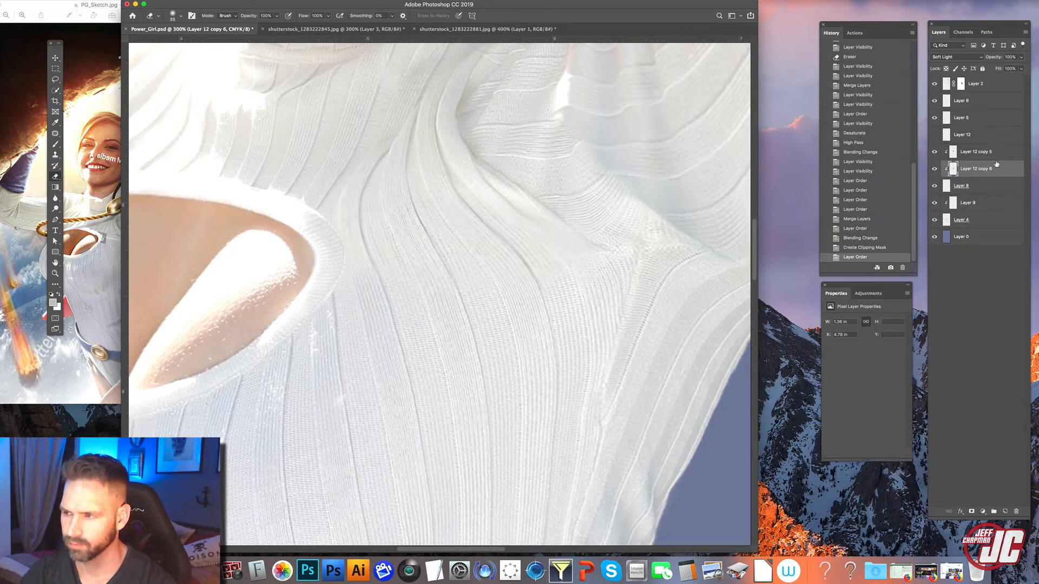
left_click(997, 155, "shift")
key("ctrl+e")
left_click(955, 57)
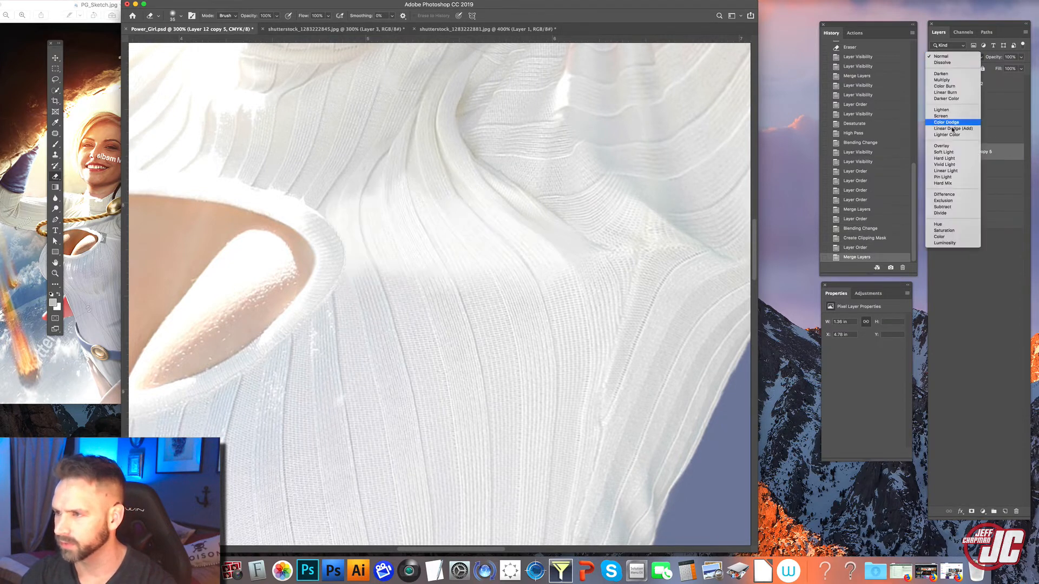
left_click(944, 146)
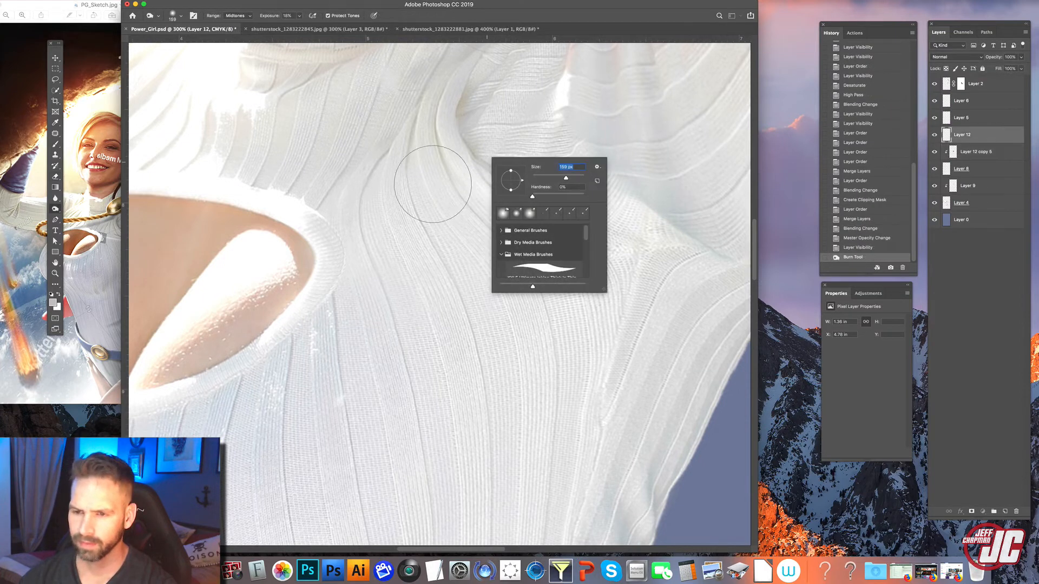
Burn the midtones of Layer 12 beside the chest cutout and along the underarm fold at 18% exposure
left_click(285, 278)
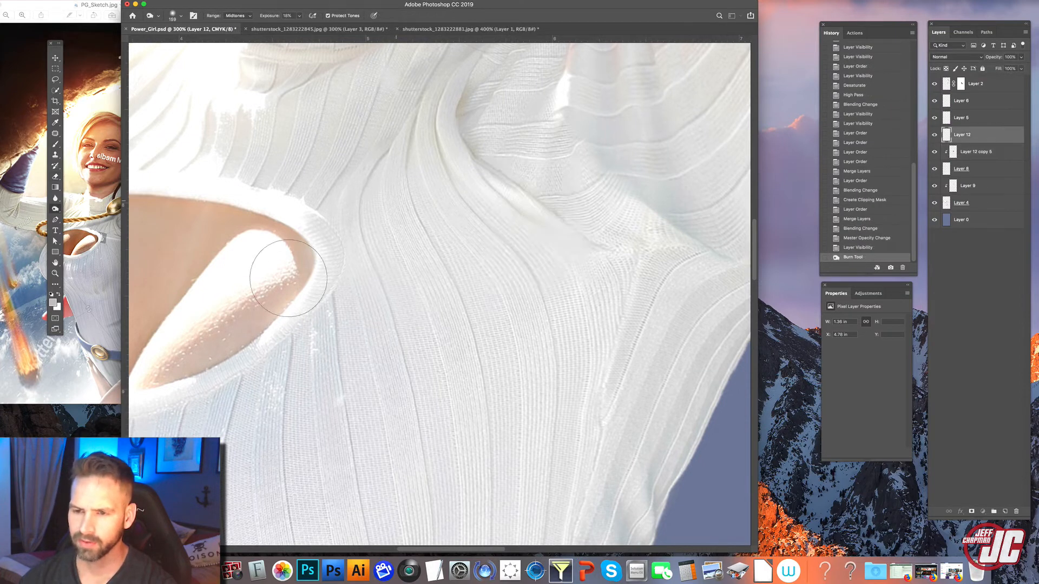
left_click_drag(285, 278, 318, 294)
left_click_drag(445, 208, 515, 227)
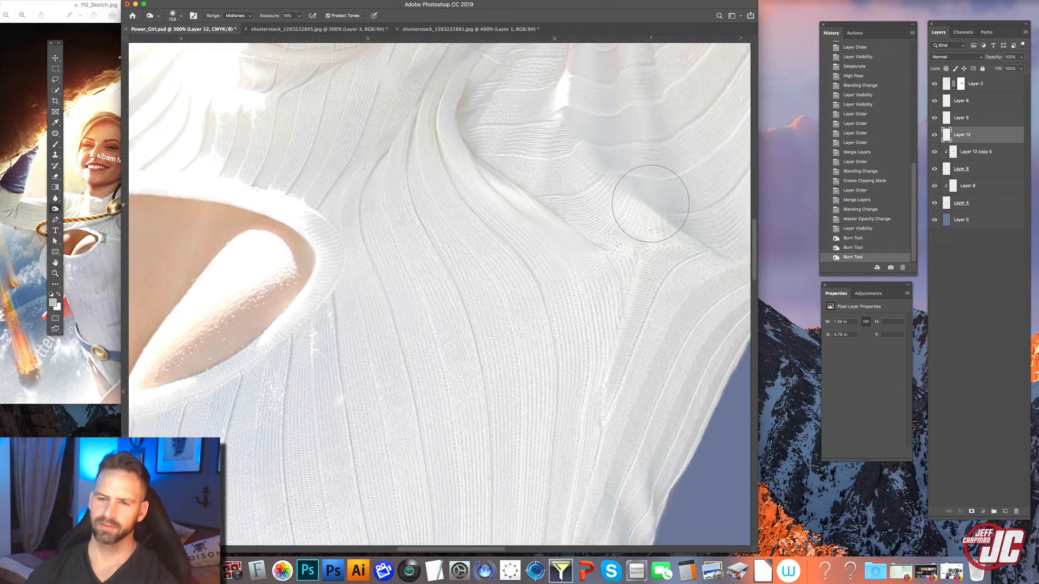
Burn the highlights of Layer 12 beside the chest cutout and towards the underarm at 5% exposure
left_click(55, 273)
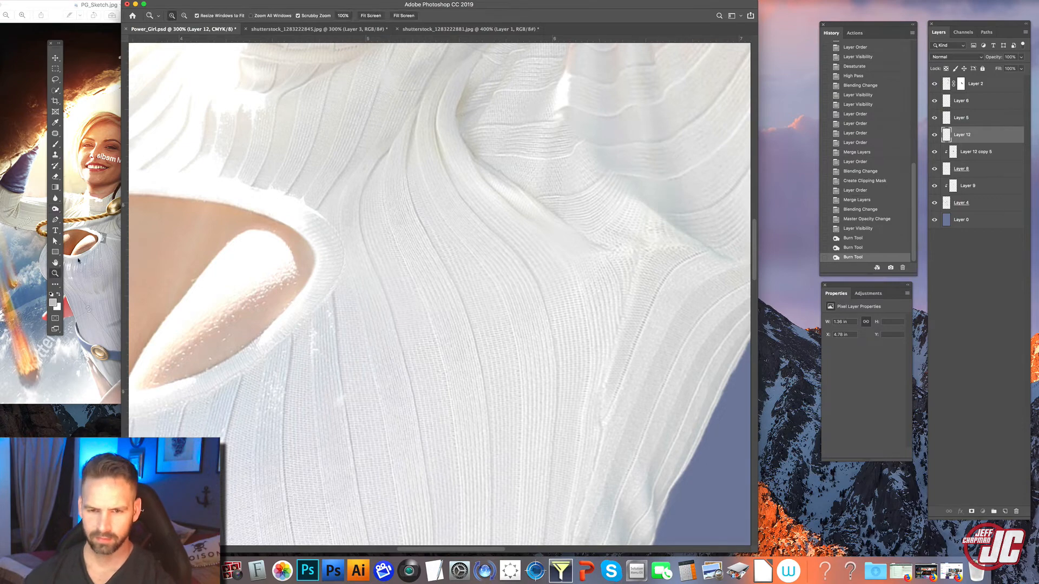
left_click(408, 250, "alt")
left_click(553, 124, "alt")
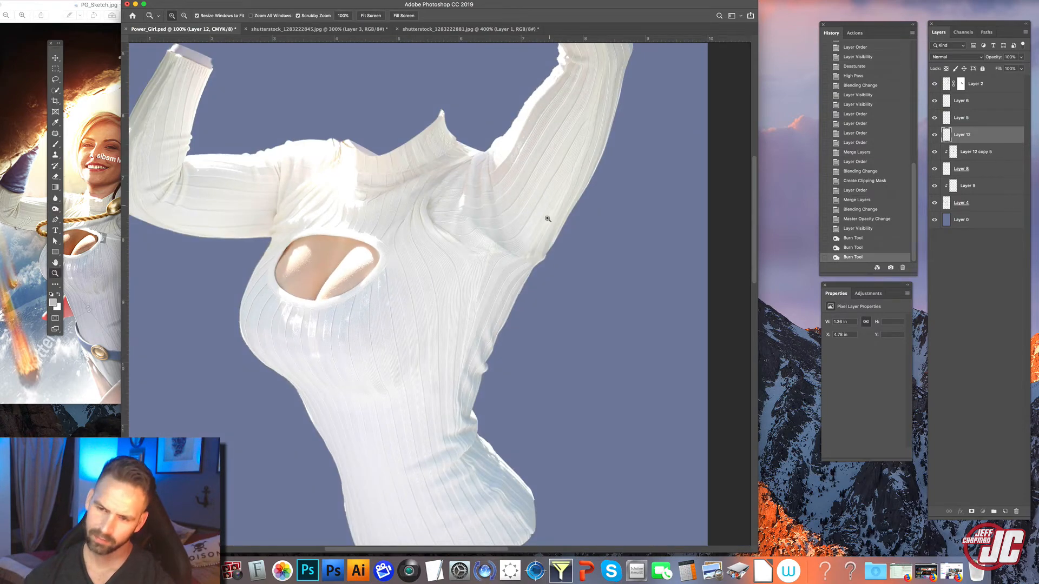
left_click(464, 253)
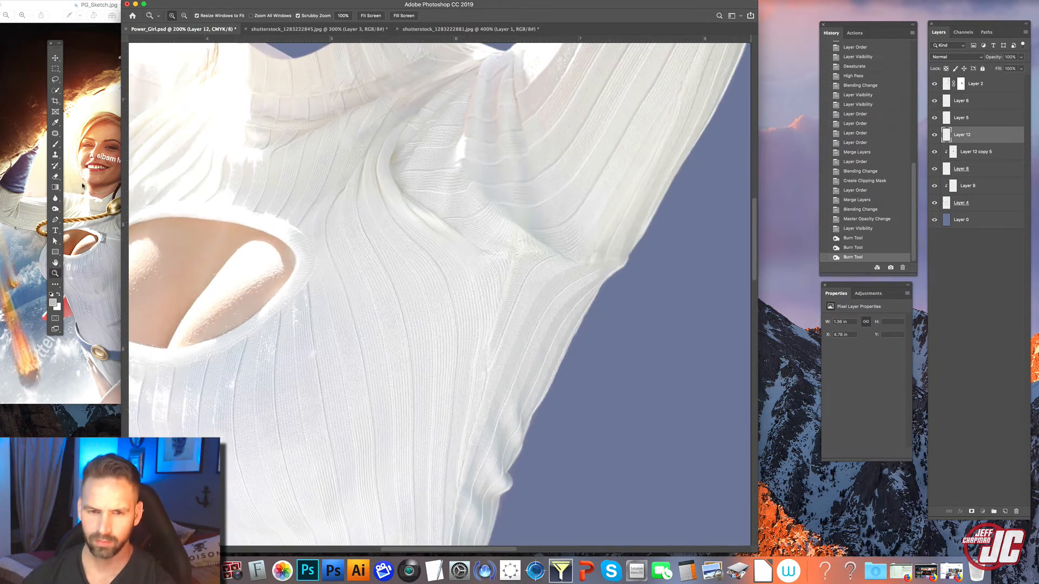
left_click(55, 209)
left_click(247, 16)
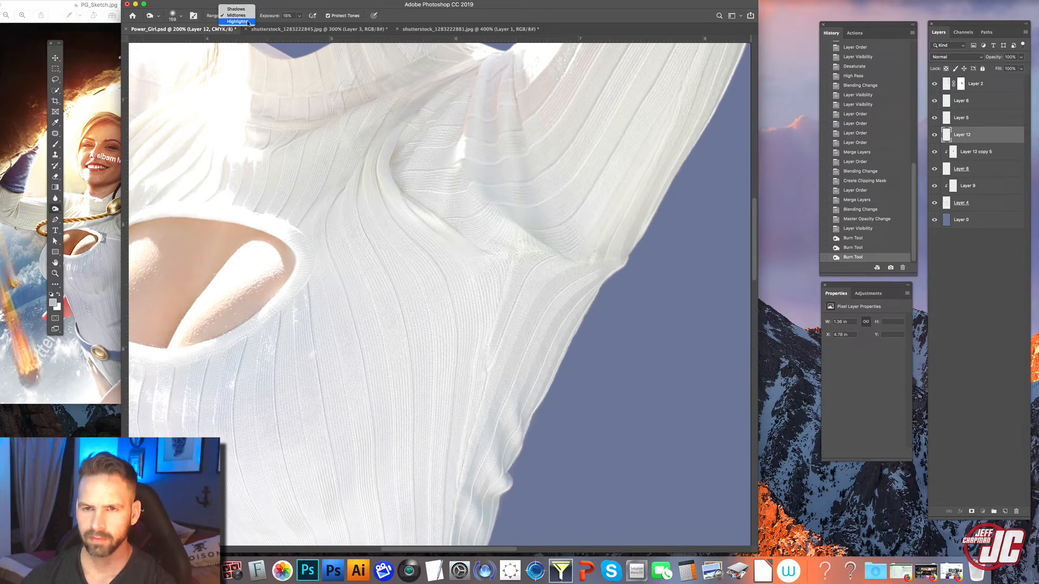
left_click(248, 24)
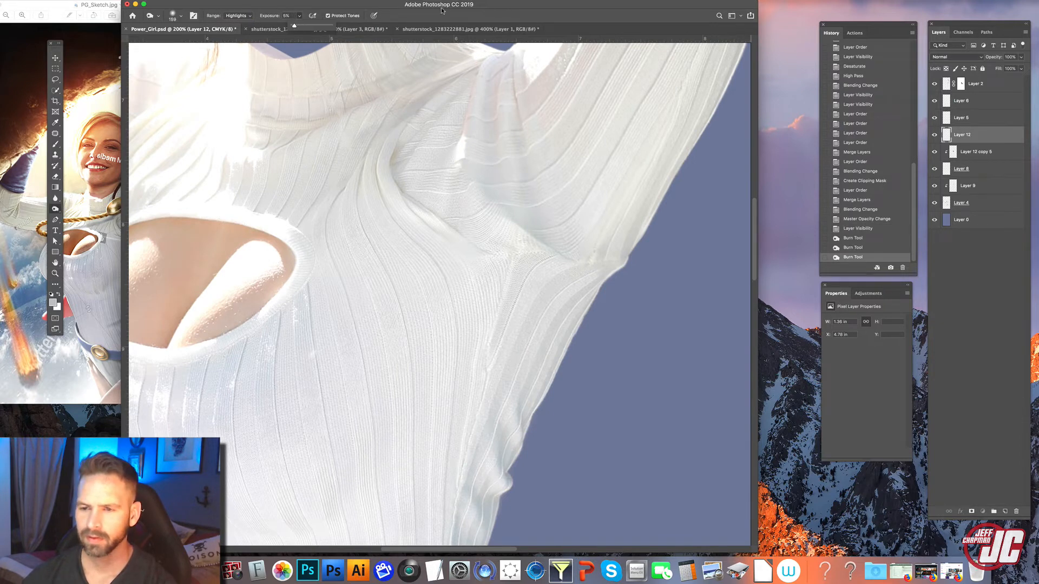
left_click(290, 264)
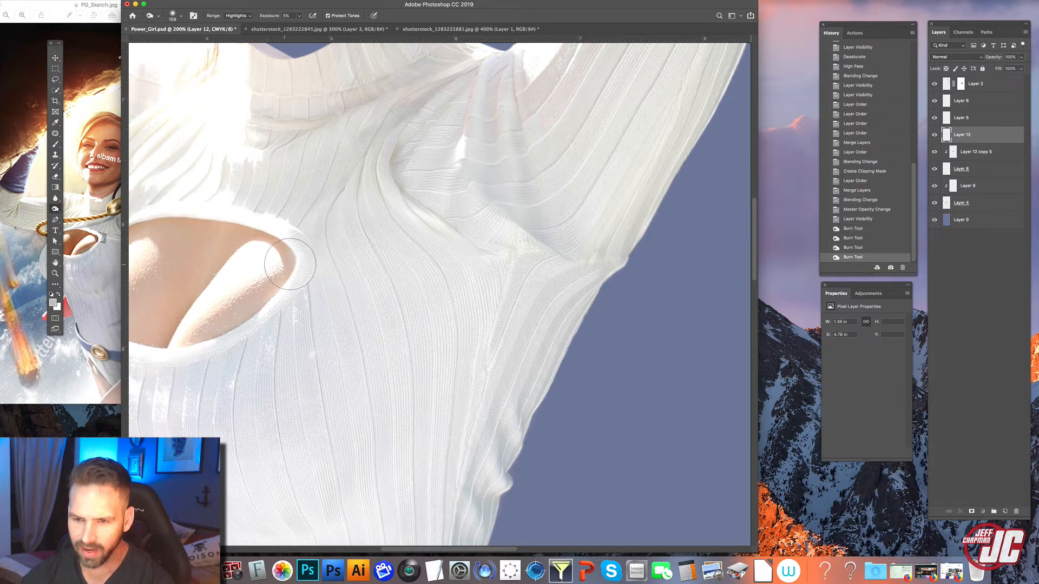
mouse_move(625, 232)
left_mouse_down()
mouse_move(641, 257)
mouse_move(584, 260)
left_mouse_up()
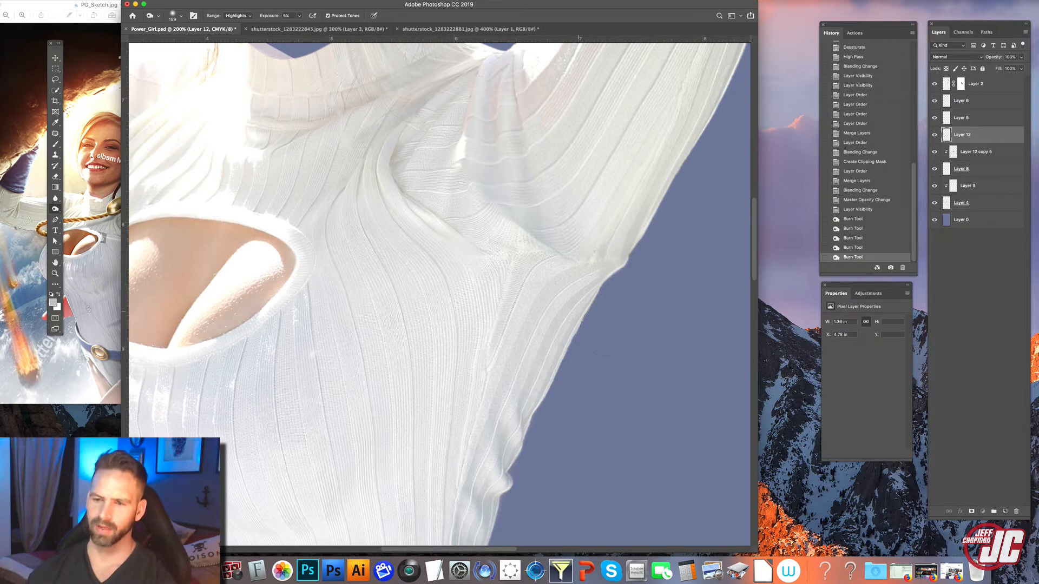
left_click_drag(580, 312, 649, 310)
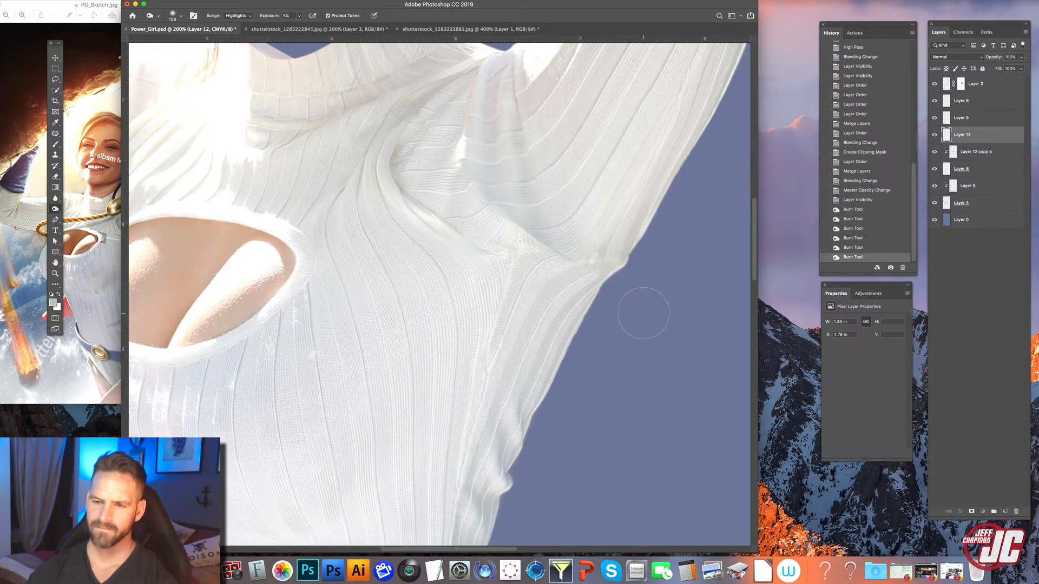
Paste another rib patch above Layer 12, move it below the underarm fold and free-transform it to follow the ribs
key("super+v")
key("super+plus")
key("super+t")
left_click_drag(421, 152, 447, 186)
key("Return")
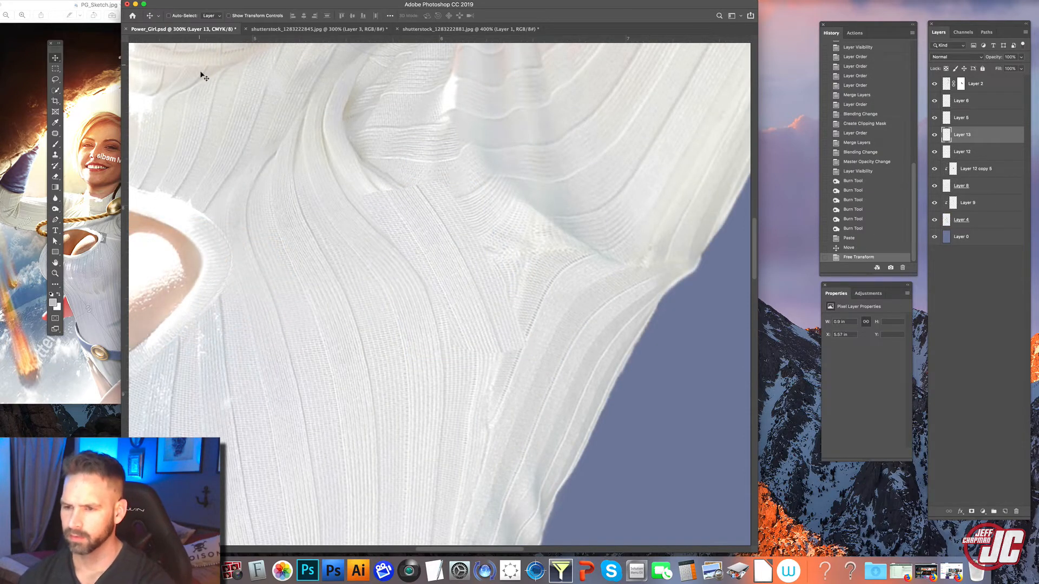
Warp the Layer 13 rib patch so its ribs curve along the fabric below the underarm fold
left_click(76, 0)
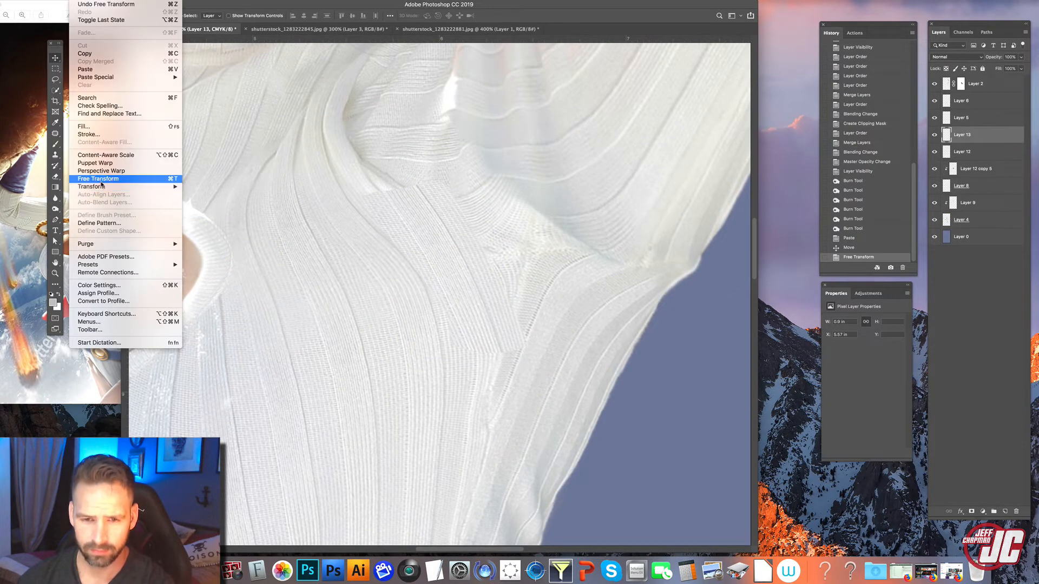
left_click(227, 239)
left_click_drag(443, 280, 447, 278)
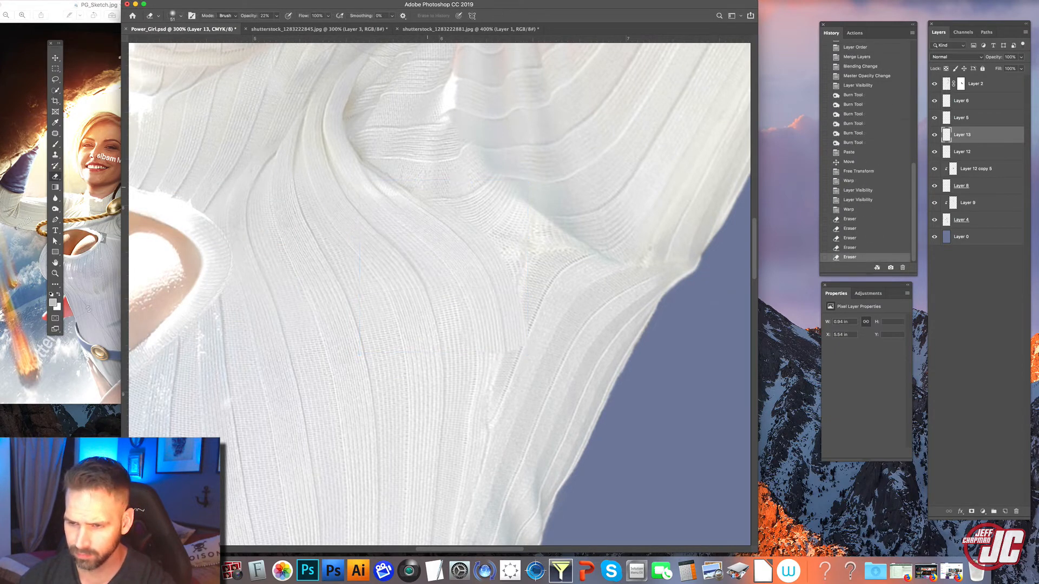
Erase the hard lower edge of the Layer 13 patch into the surrounding ribs and dodge the midtones around it
left_click_drag(513, 345, 508, 355)
left_click_drag(510, 303, 505, 363)
left_click_drag(495, 330, 494, 387)
mouse_move(483, 352)
left_mouse_down()
mouse_move(503, 287)
mouse_move(501, 249)
left_mouse_up()
left_click_drag(501, 249, 493, 225)
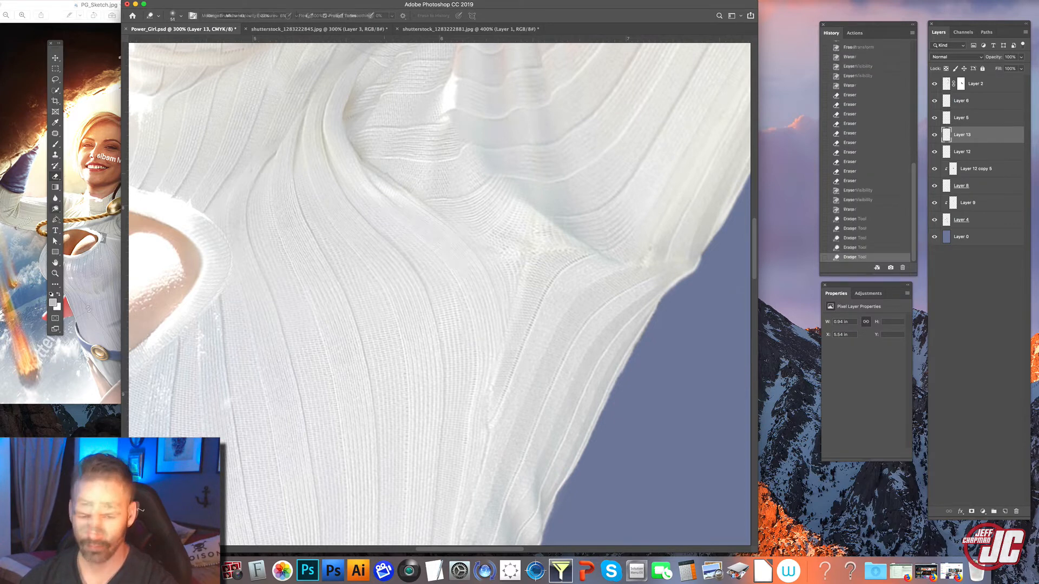
Examine the whole sweater with the grouped rib patches hidden and shown
key("z")
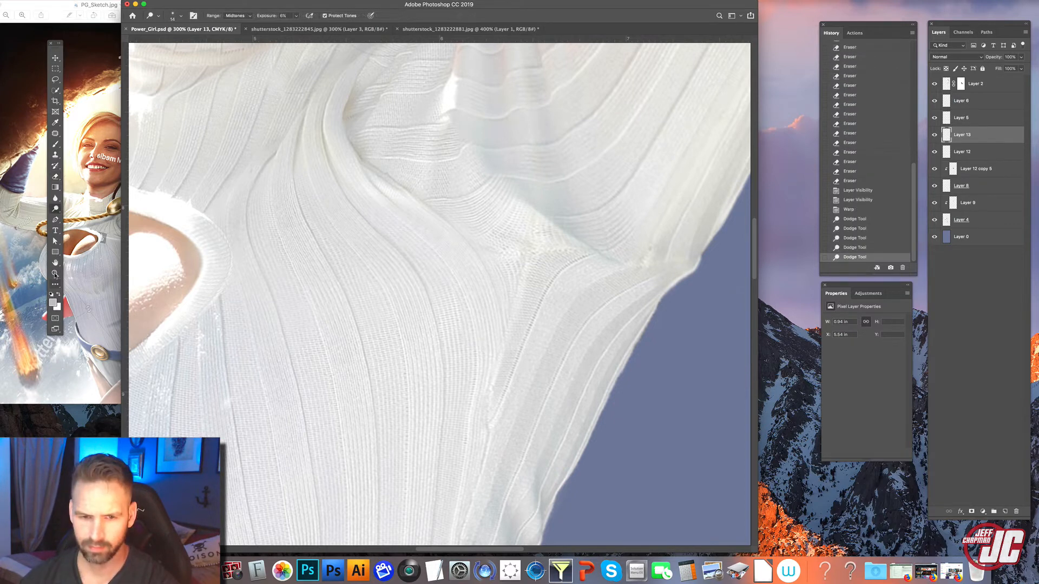
left_click(416, 261, "alt")
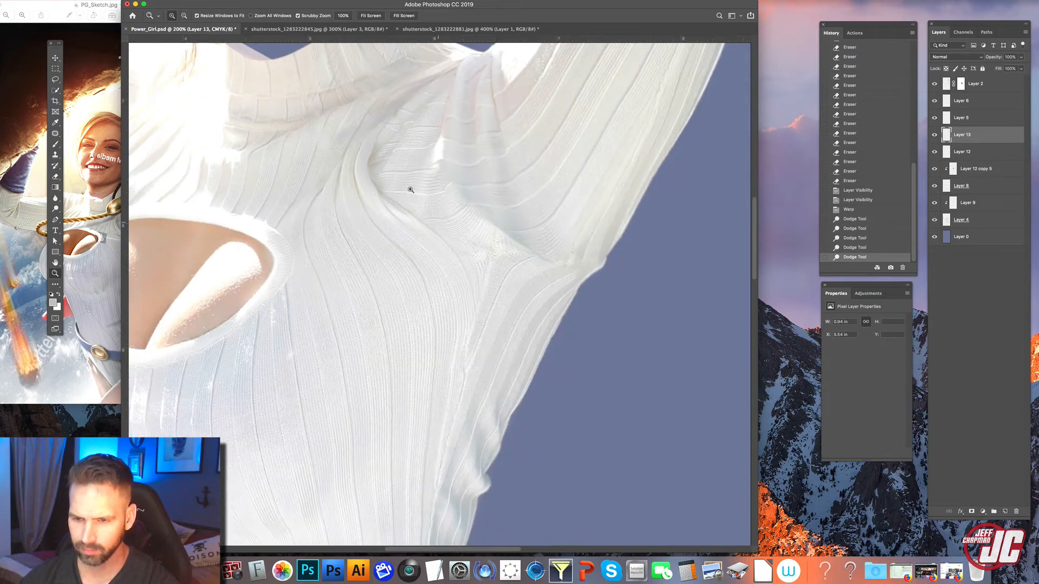
left_click(382, 258, "alt")
left_click_drag(320, 266, 390, 266)
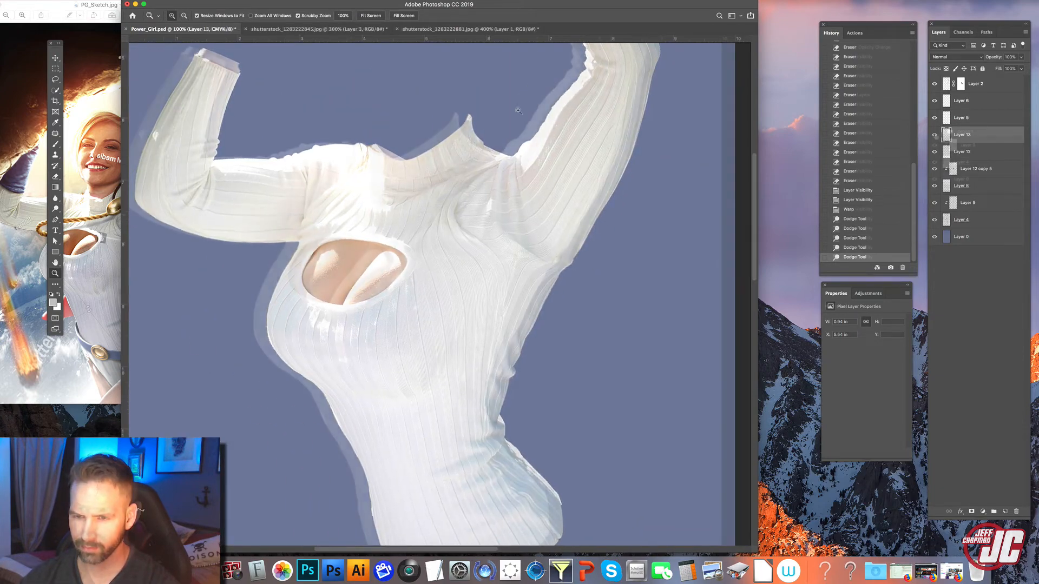
left_click(933, 131)
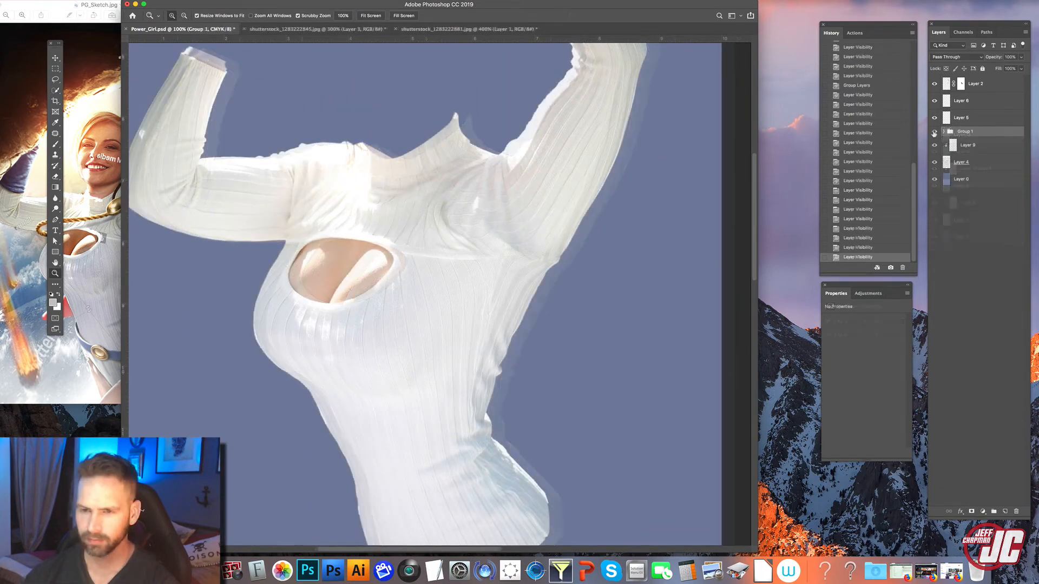
left_click(933, 131)
left_click(934, 132)
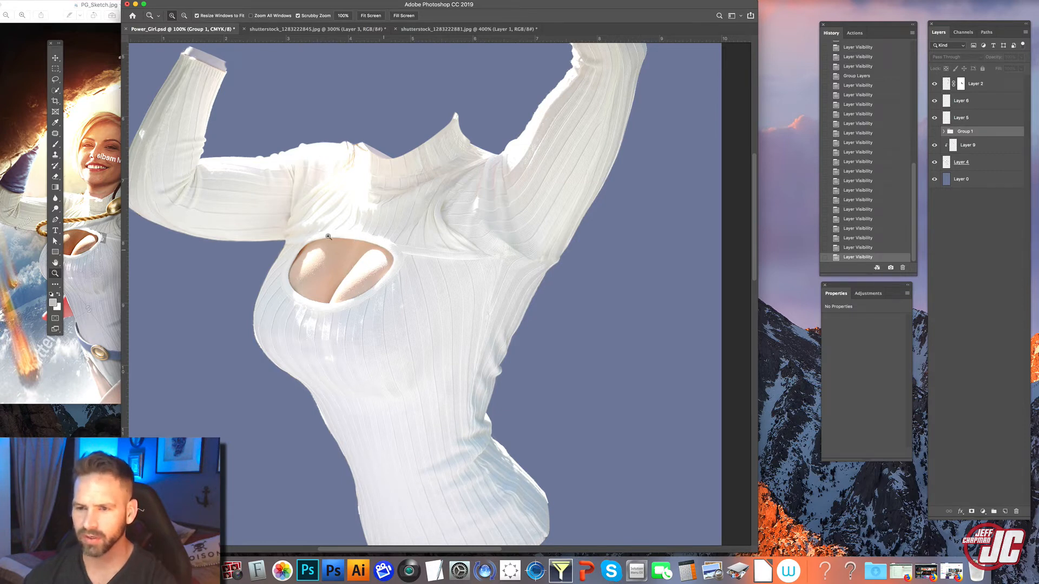
left_click(934, 132)
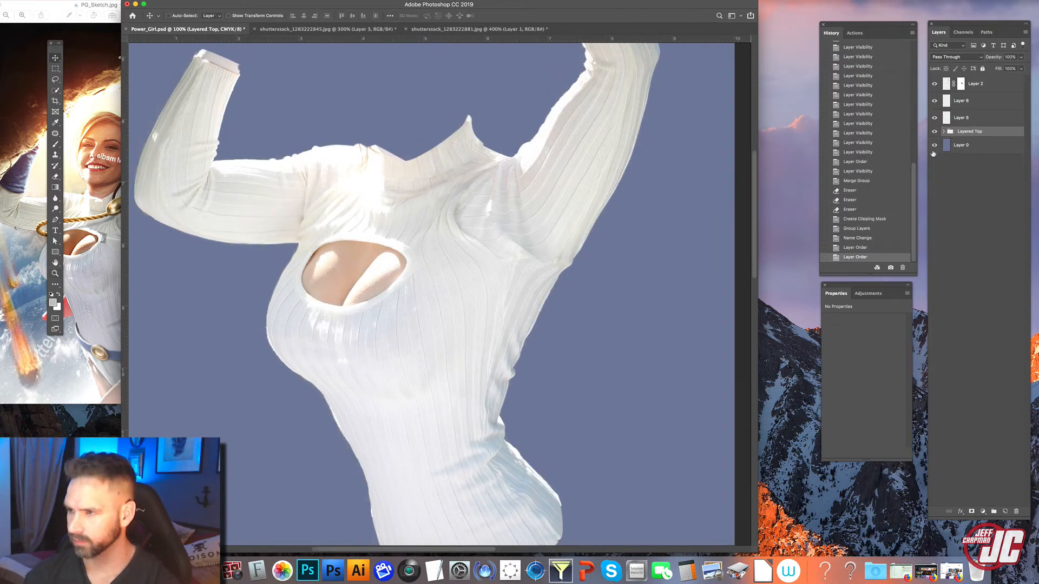
Duplicate the Layered Top group, hide the original and merge the copy into a single layer
left_click_drag(989, 132, 994, 127)
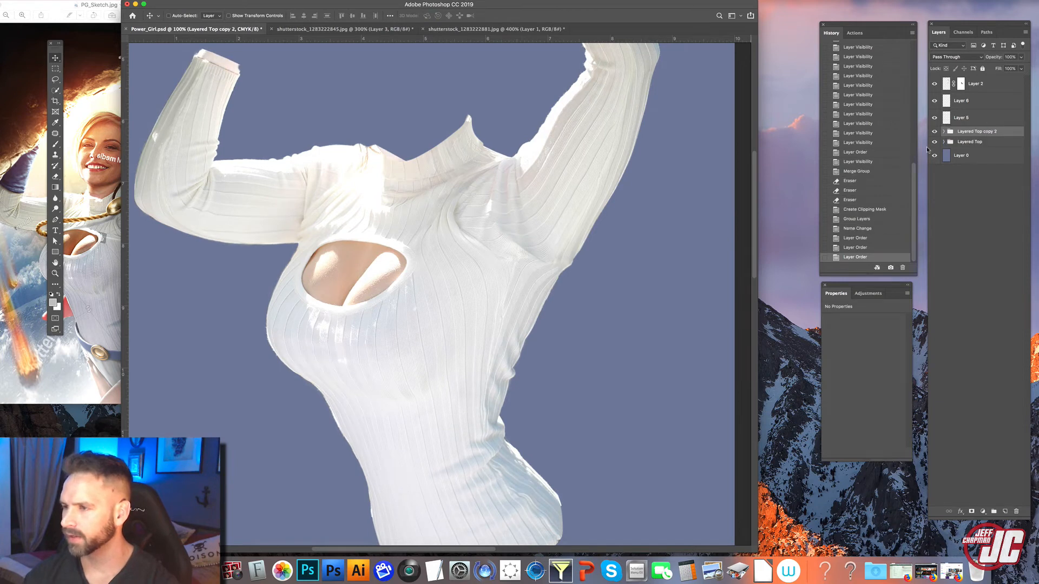
left_click(934, 141)
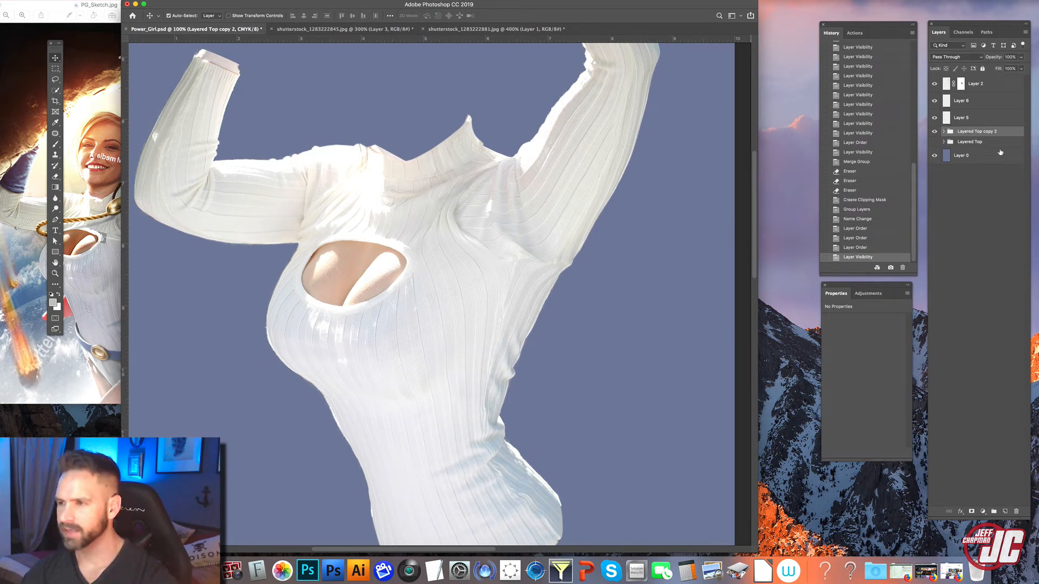
key("super+e")
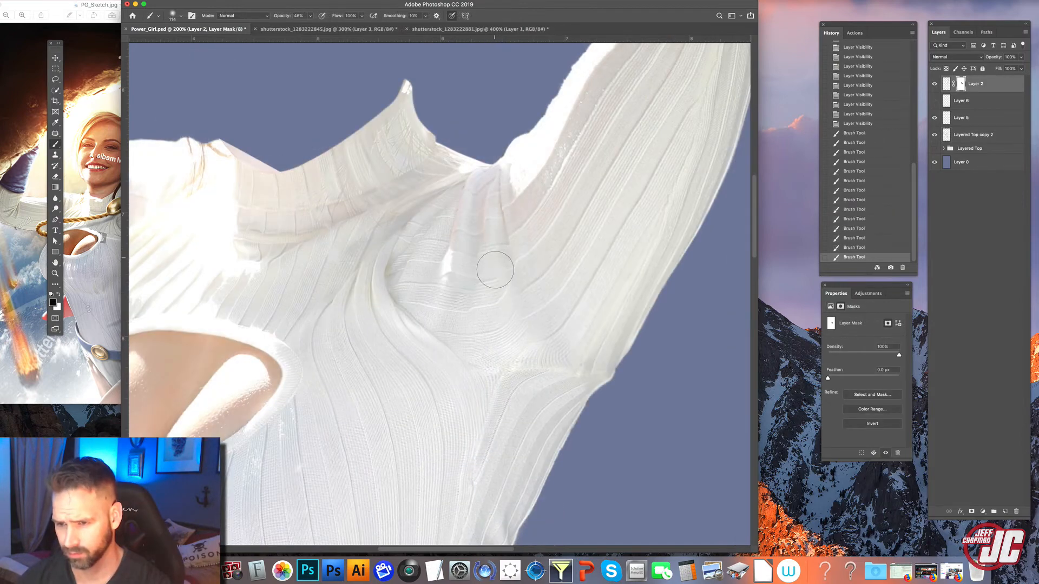
Paint black on Layer 2's mask across the lower armpit to blend the sleeve into the rebuilt ribs
left_click_drag(494, 265, 489, 297)
right_click(490, 276)
left_click(476, 255)
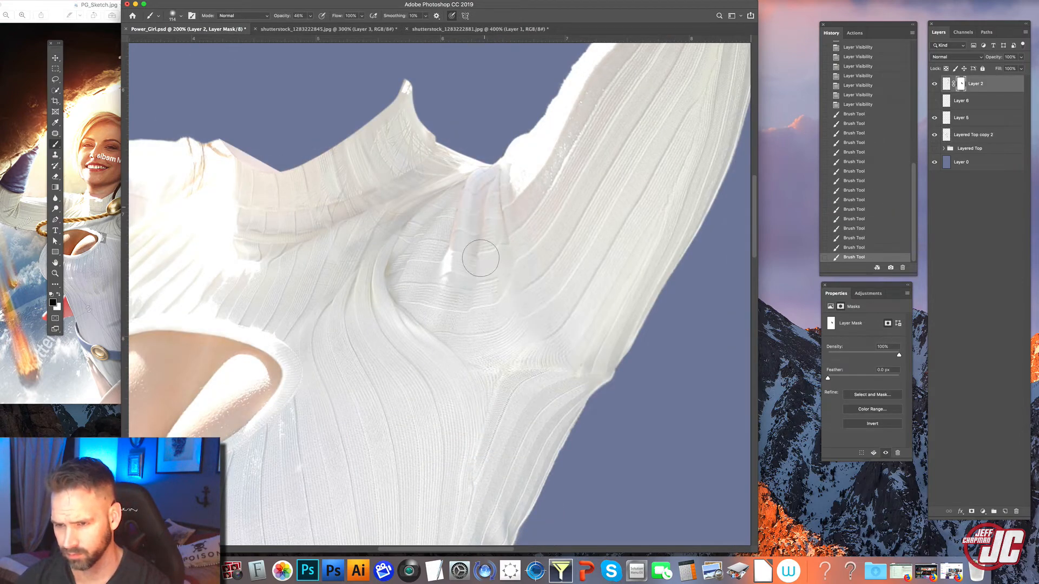
left_click_drag(475, 255, 494, 269)
right_click(495, 265)
left_click_drag(491, 233, 493, 287)
left_click_drag(480, 246, 466, 282)
left_click(934, 84)
left_click(934, 83)
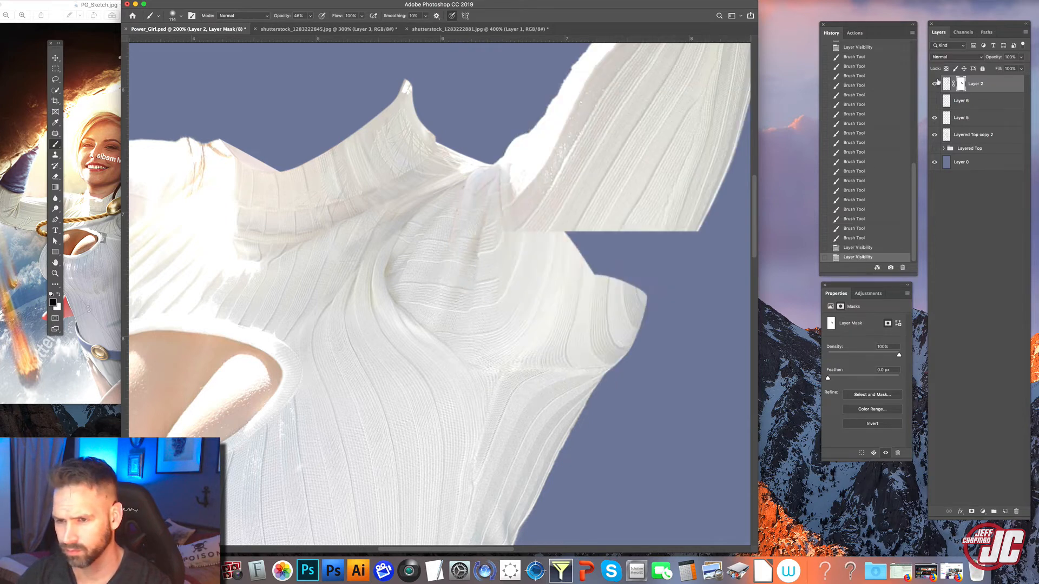
Mask out the bright sleeve folds on Layer 2 from the top of the armpit crease downwards
left_click_drag(476, 168, 485, 190)
left_click_drag(471, 179, 479, 200)
left_click_drag(444, 246, 449, 265)
left_click_drag(446, 260, 450, 279)
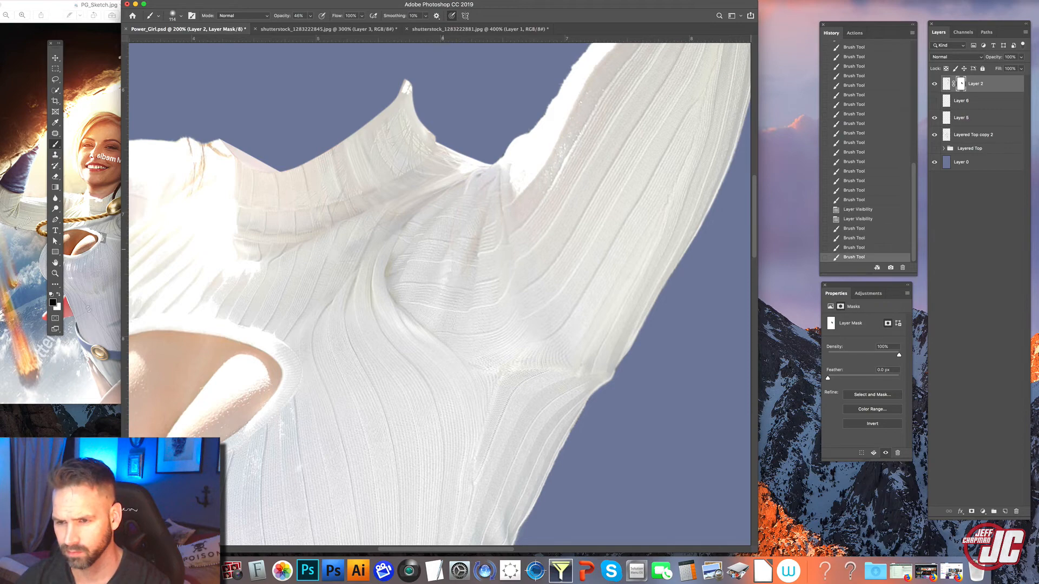
mouse_move(463, 185)
left_mouse_down()
mouse_move(489, 292)
mouse_move(487, 273)
left_mouse_up()
Set the brush size to 59 px and refine Layer 2's mask along the edge between armpit and sleeve
right_click(485, 270)
type("59")
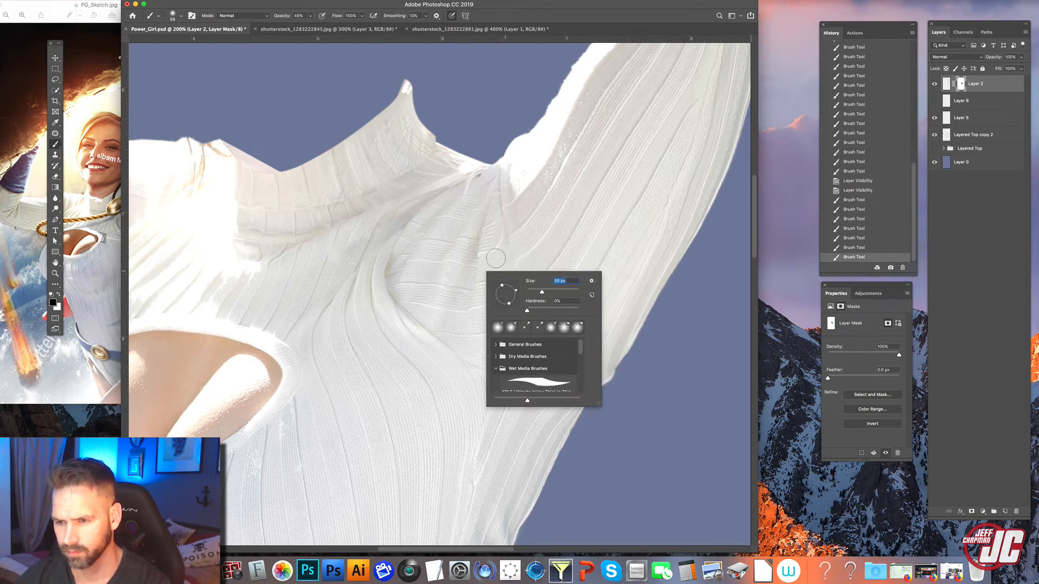
key("Return")
left_click_drag(488, 224, 466, 408)
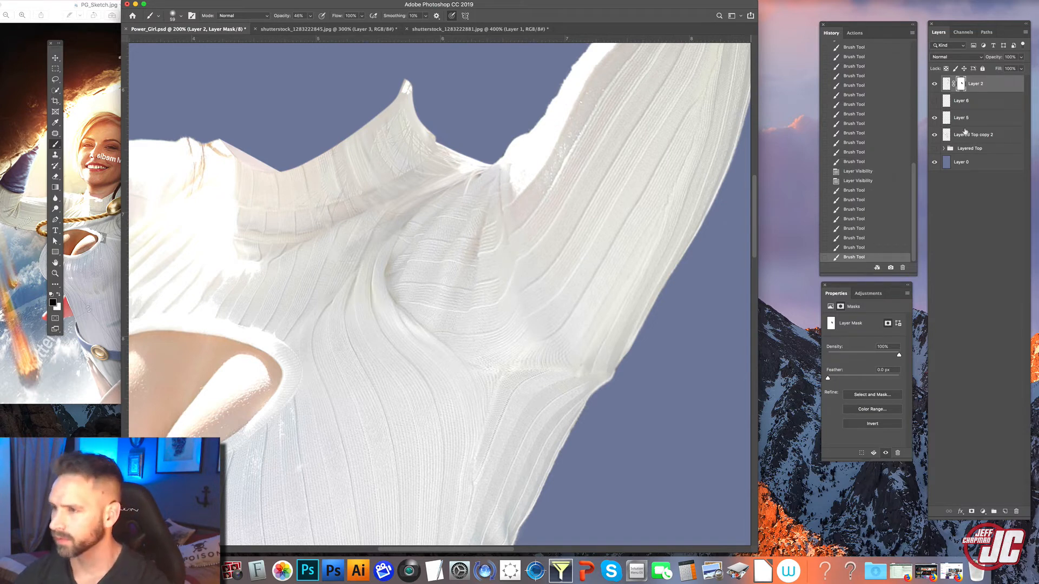
Open Layer 2's image in Liquify, set the backdrop opacity to 55 and push the sleeve ribs near the underarm
left_click(946, 84)
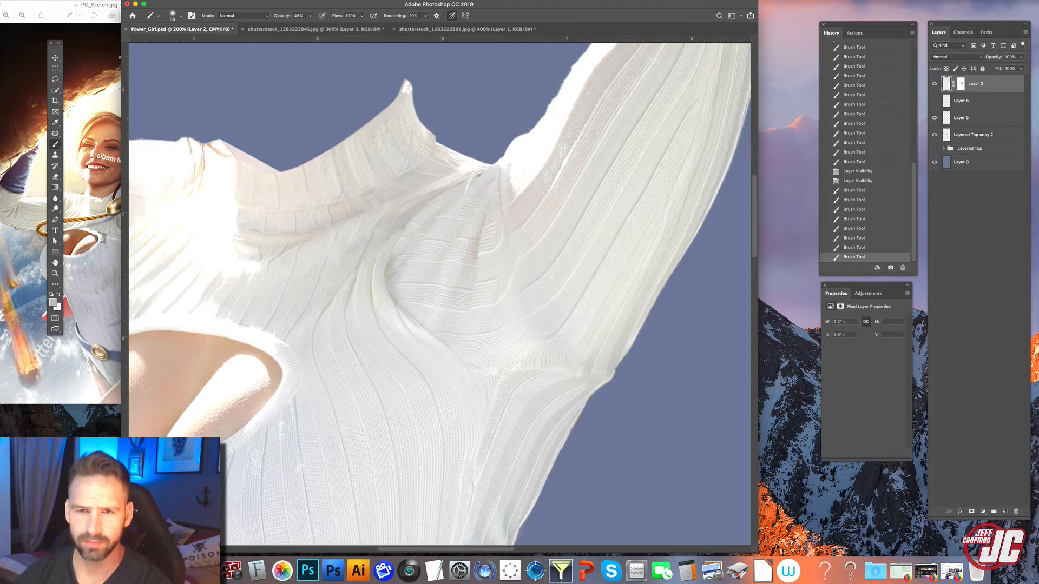
left_click(187, 1)
left_click(205, 62)
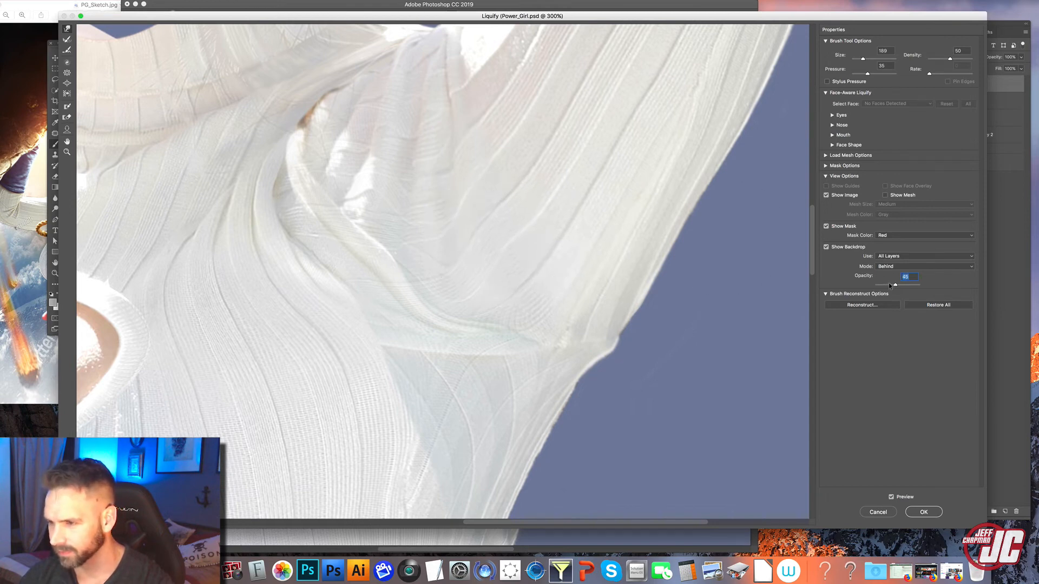
mouse_move(890, 285)
left_mouse_down()
mouse_move(879, 287)
mouse_move(899, 284)
left_mouse_up()
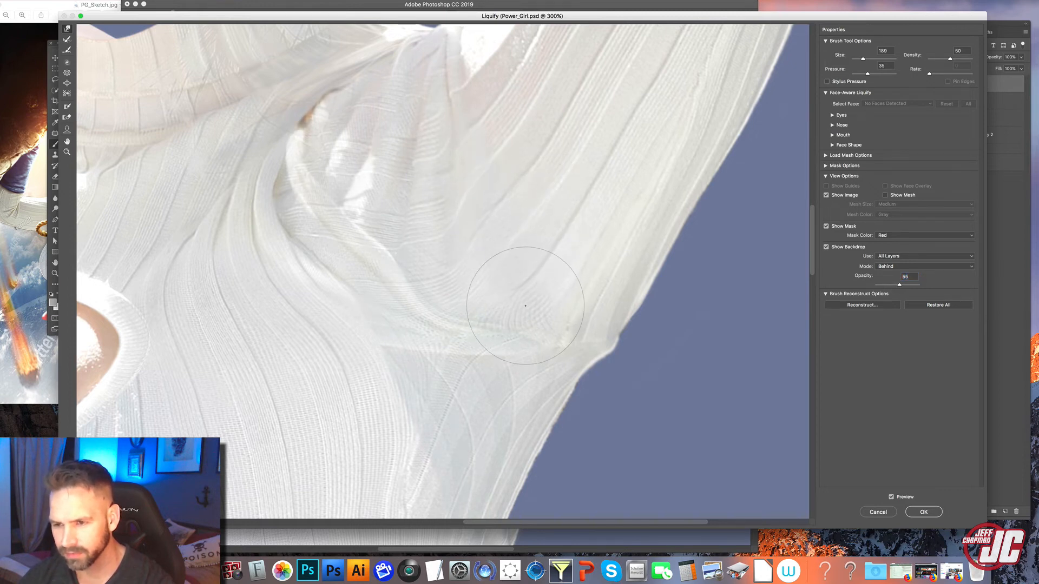
left_click_drag(532, 290, 515, 310)
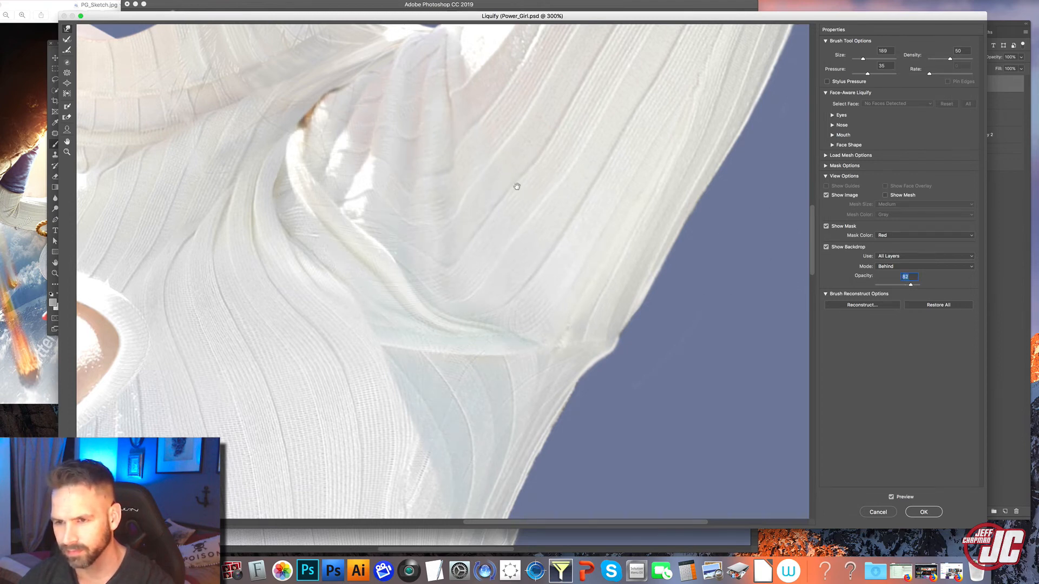
Check the sleeve ribs against the backdrop at different opacities, apply Liquify and compare Layer 2 hidden and shown
scroll(562, 195, "up", 3)
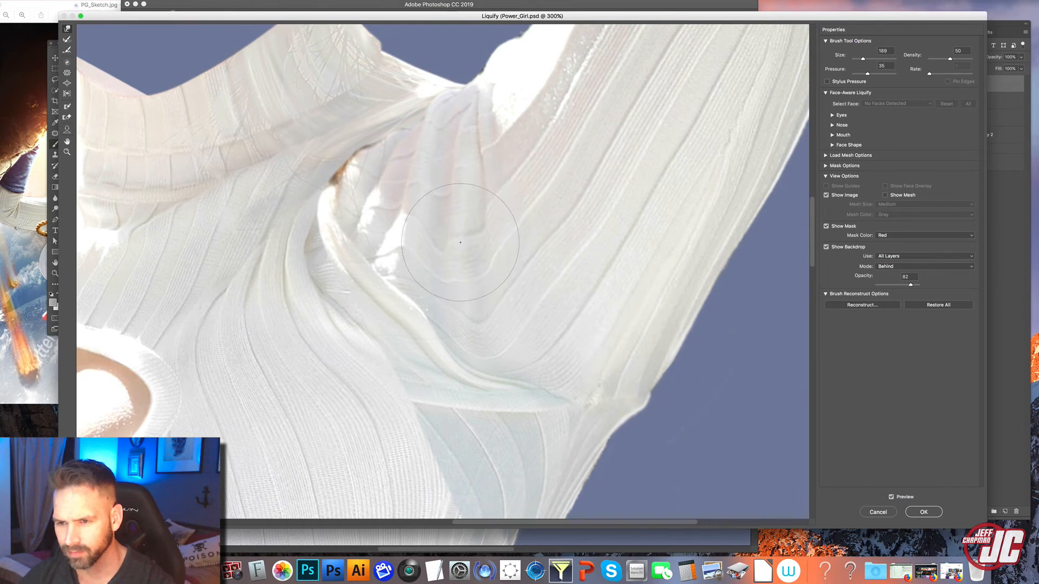
scroll(536, 244, "up", 1)
left_click_drag(911, 284, 905, 284)
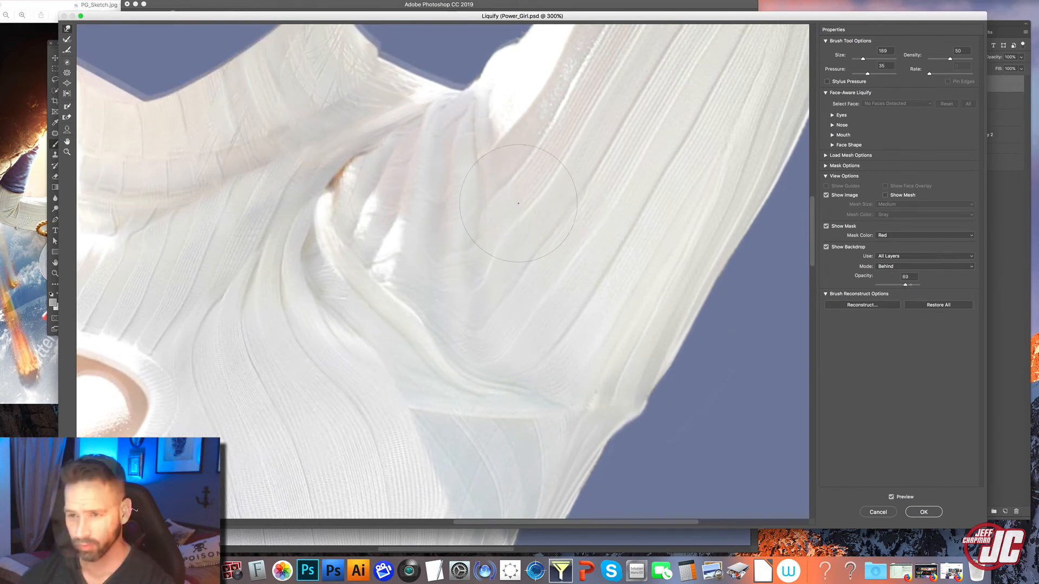
scroll(547, 235, "right", 2)
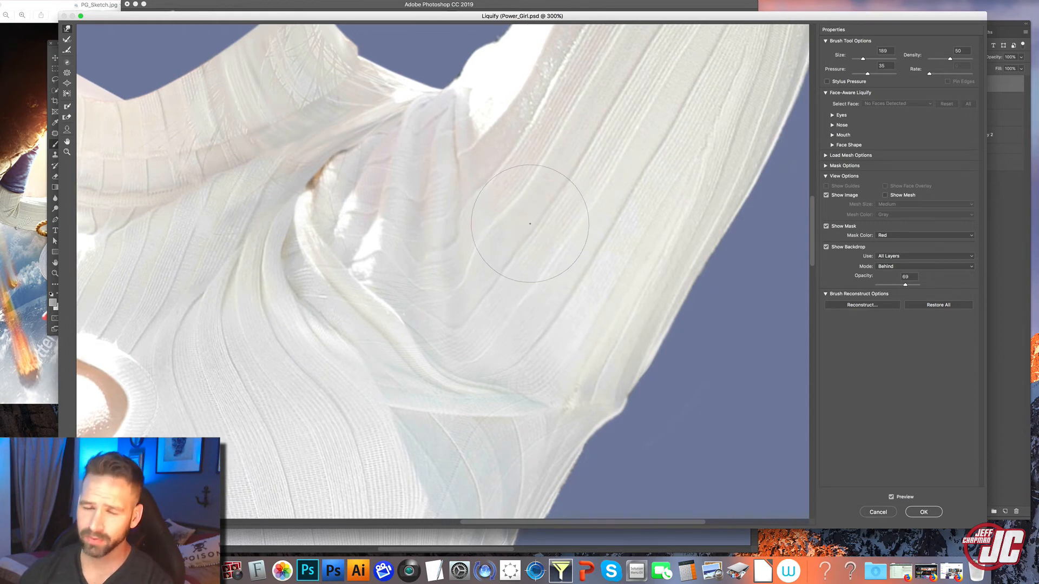
scroll(568, 232, "down", 1)
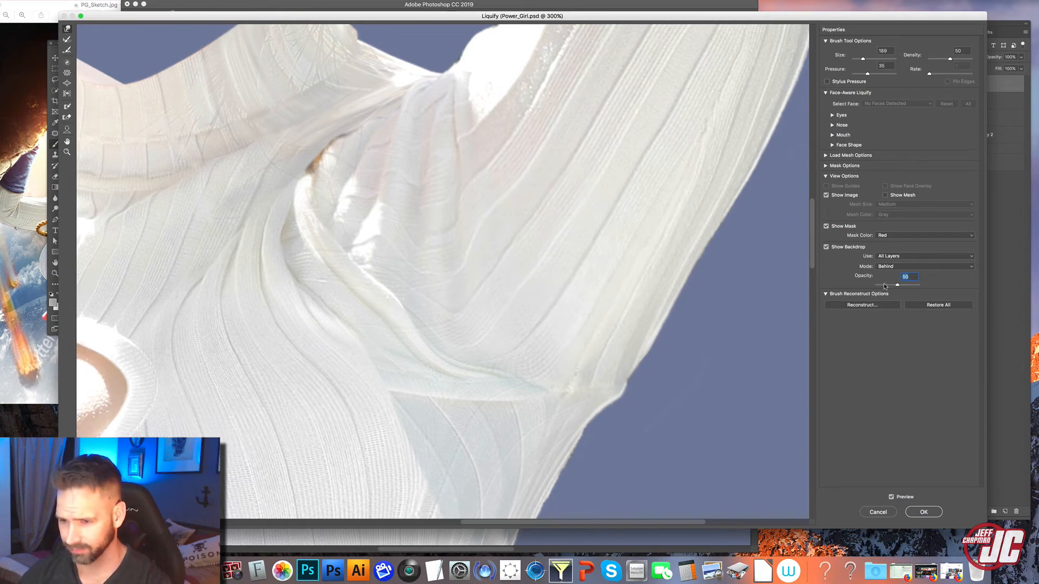
left_click_drag(884, 287, 876, 286)
left_click(922, 512)
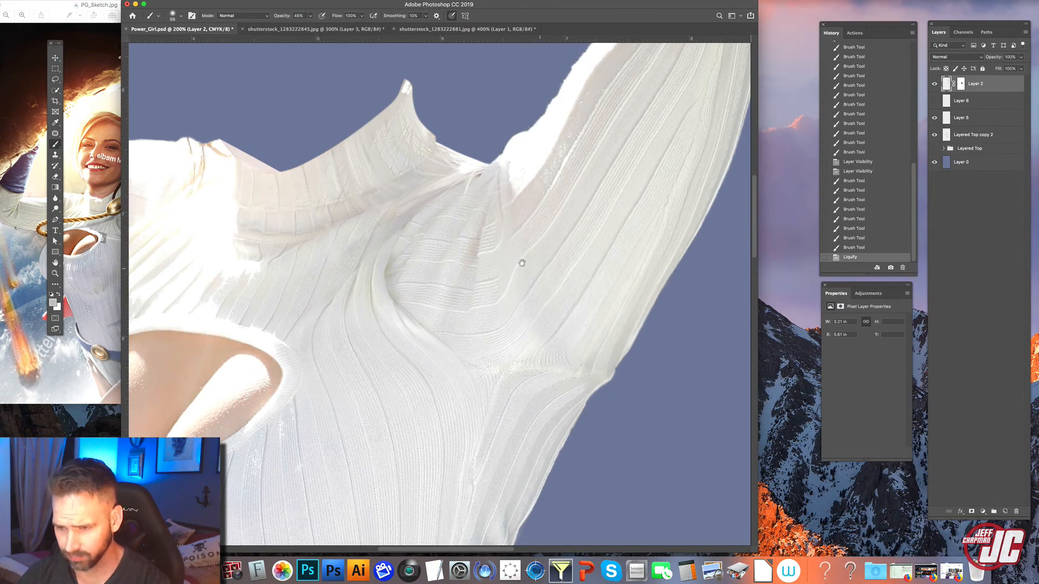
left_click_drag(522, 263, 510, 259)
left_click(934, 83)
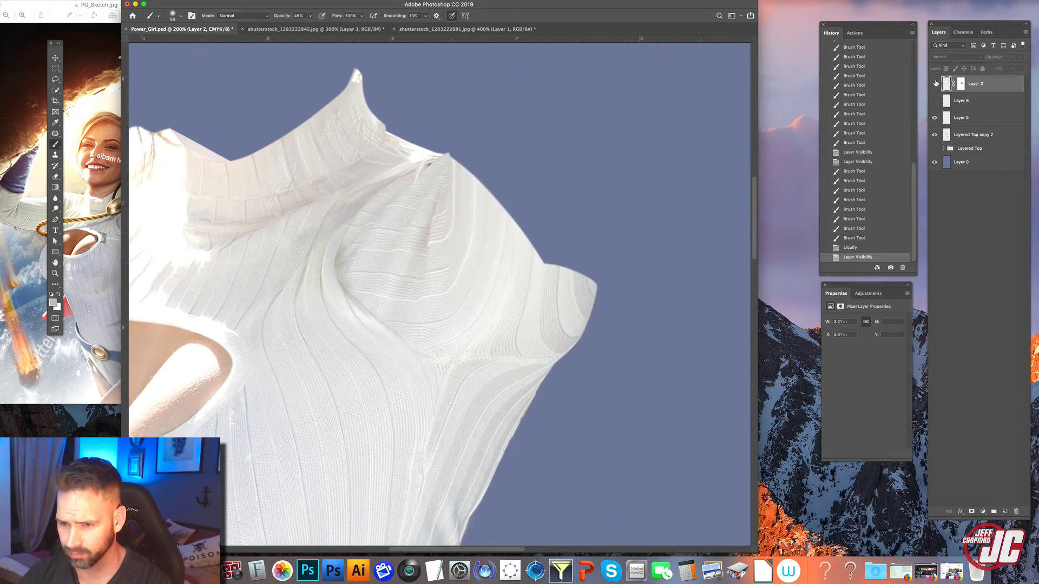
left_click(934, 83)
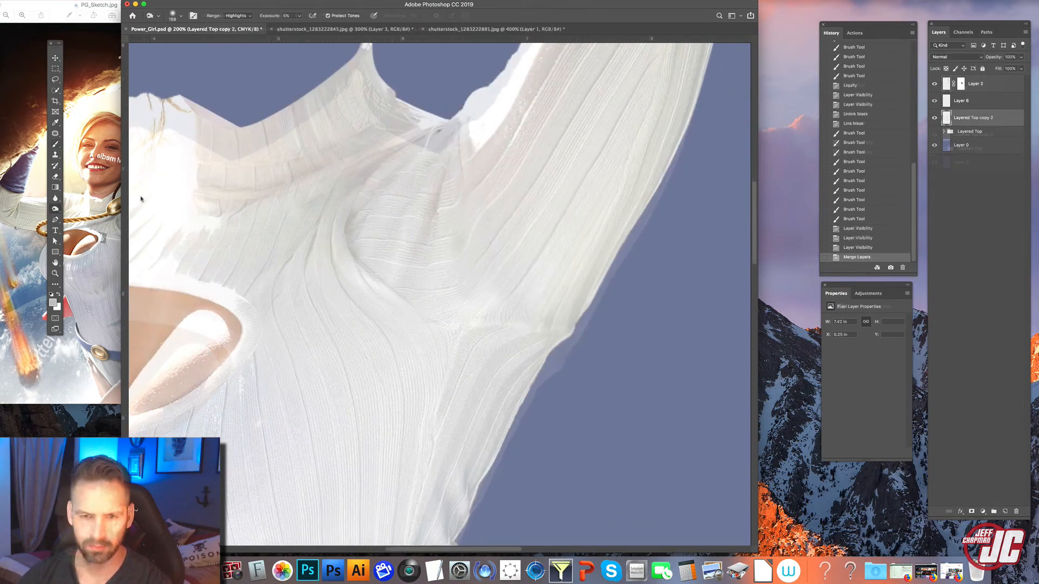
Burn the highlights of Layered Top copy 2 at 5% exposure where the underarm meets the sleeve
right_click(388, 165)
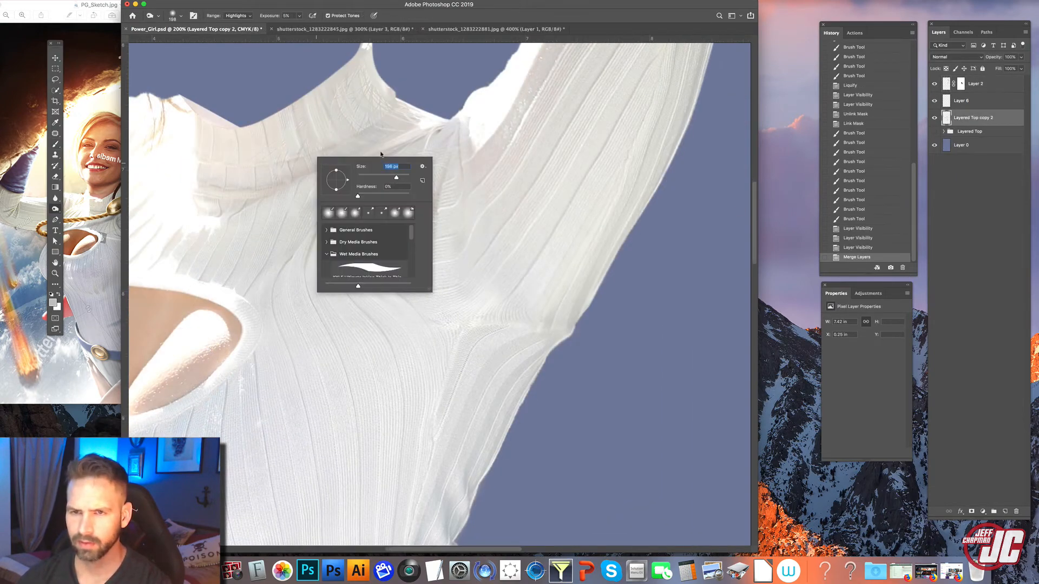
left_click_drag(527, 179, 509, 282)
left_click_drag(513, 243, 520, 311)
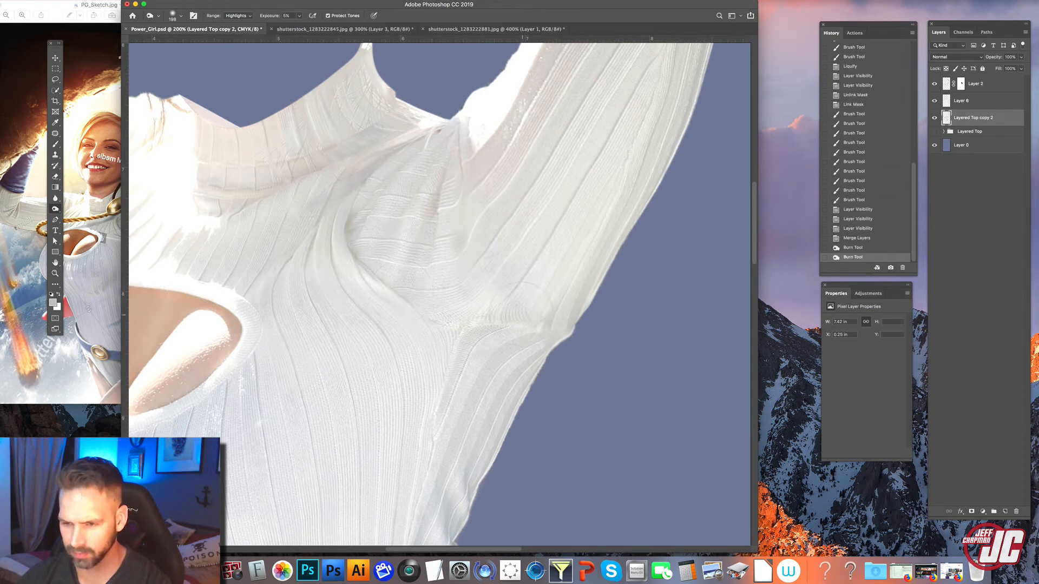
left_click_drag(524, 276, 533, 243)
Burn the midtones of Layered Top copy 2 at 5% exposure around the underarm and compare the layer hidden and shown
left_click(238, 15)
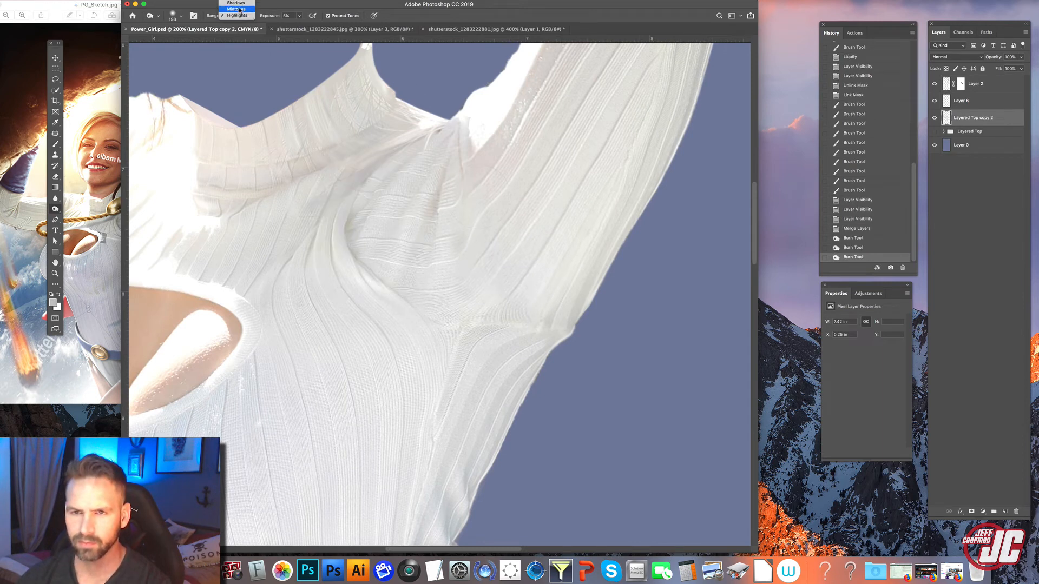
left_click(237, 7)
mouse_move(529, 285)
left_mouse_down()
mouse_move(514, 303)
mouse_move(532, 255)
mouse_move(514, 303)
left_mouse_up()
left_click(934, 118)
left_click(934, 118)
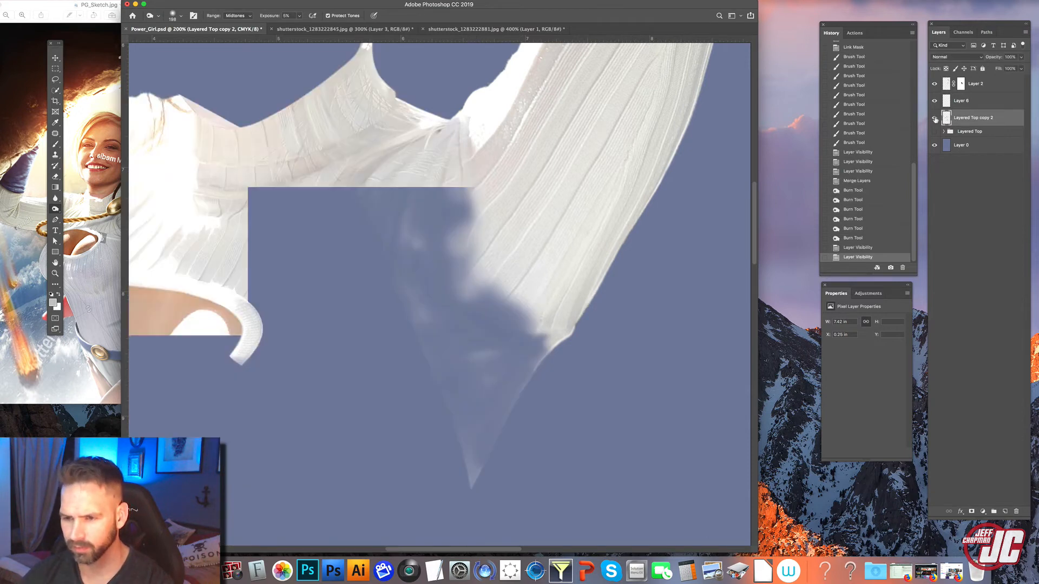
mouse_move(539, 283)
left_mouse_down()
mouse_move(522, 297)
mouse_move(541, 265)
mouse_move(520, 295)
left_mouse_up()
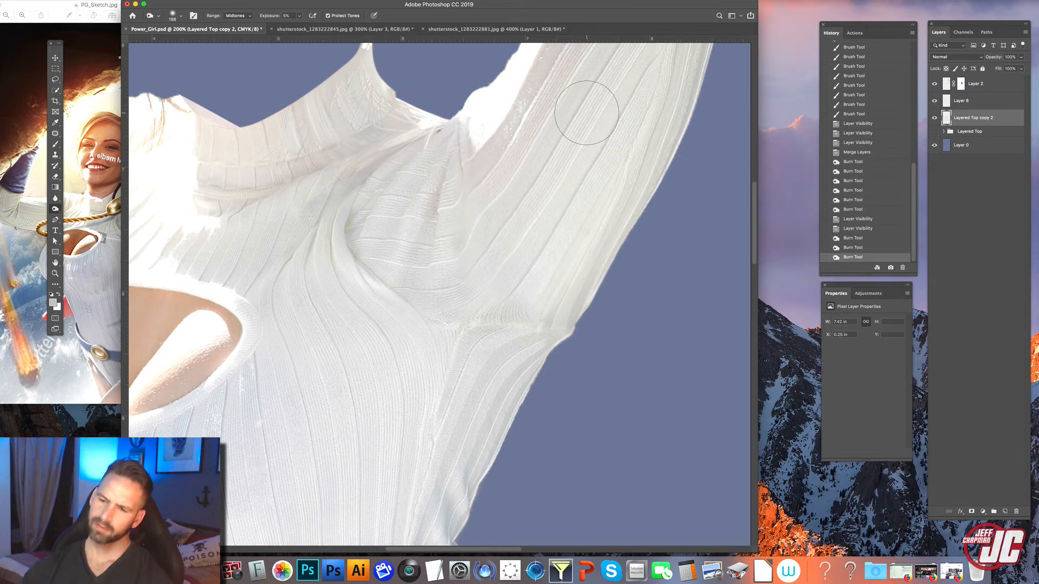
left_click(934, 118)
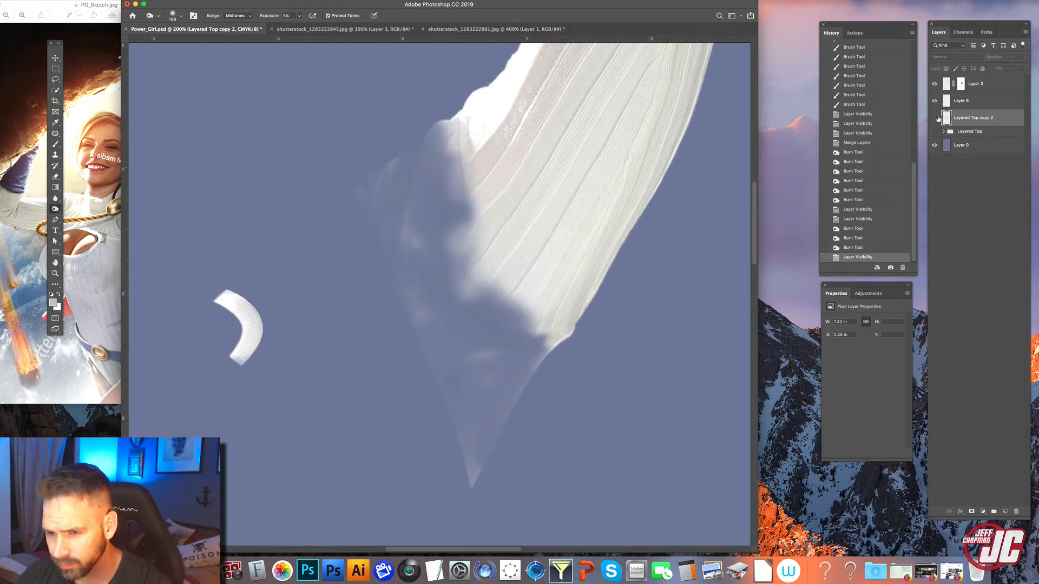
left_click(934, 119)
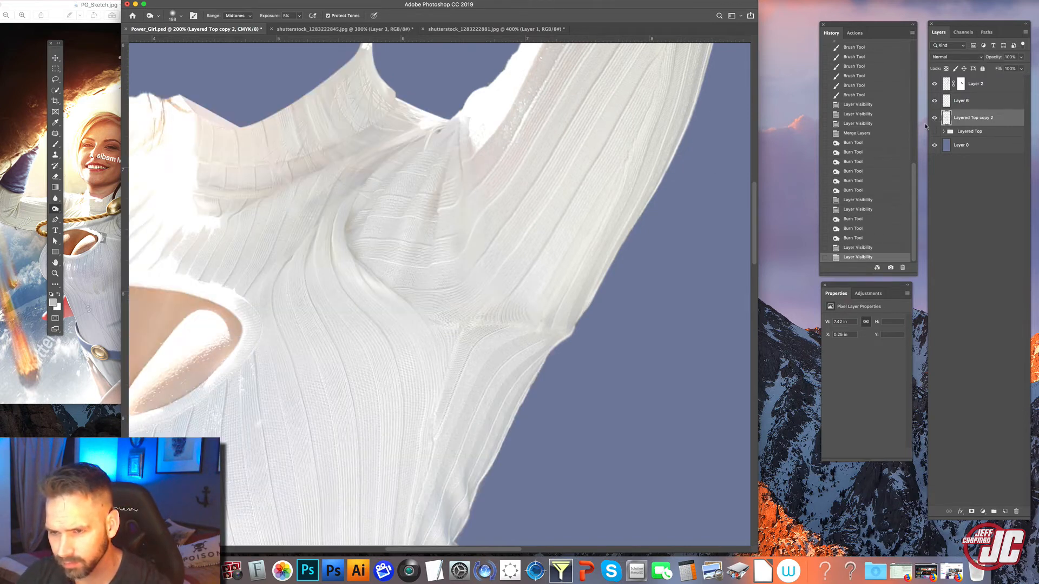
Blur the ribs of Layered Top copy 2 at 24% strength where the underarm meets the sleeve
left_click(54, 274)
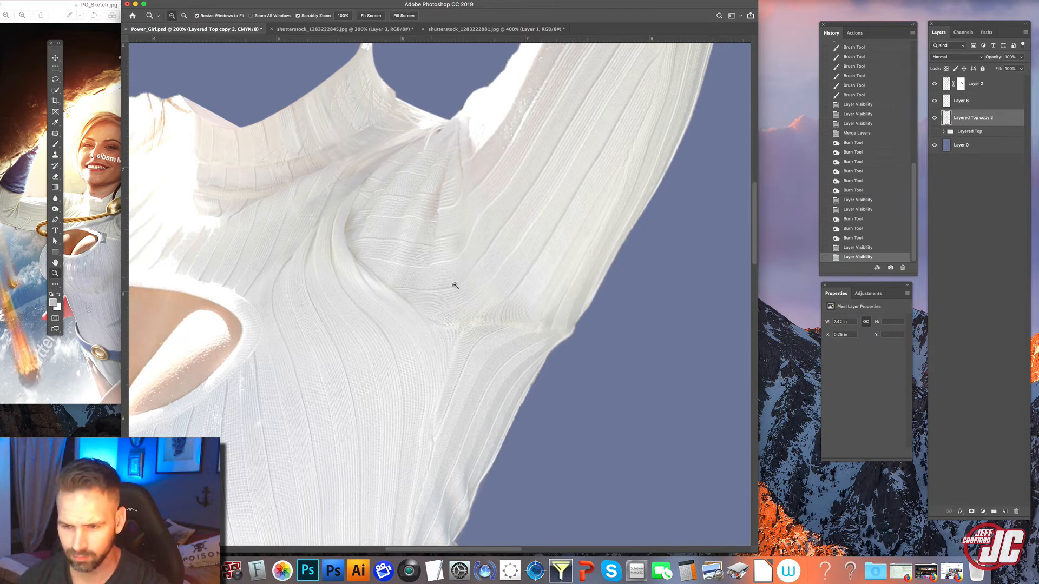
left_click(449, 284)
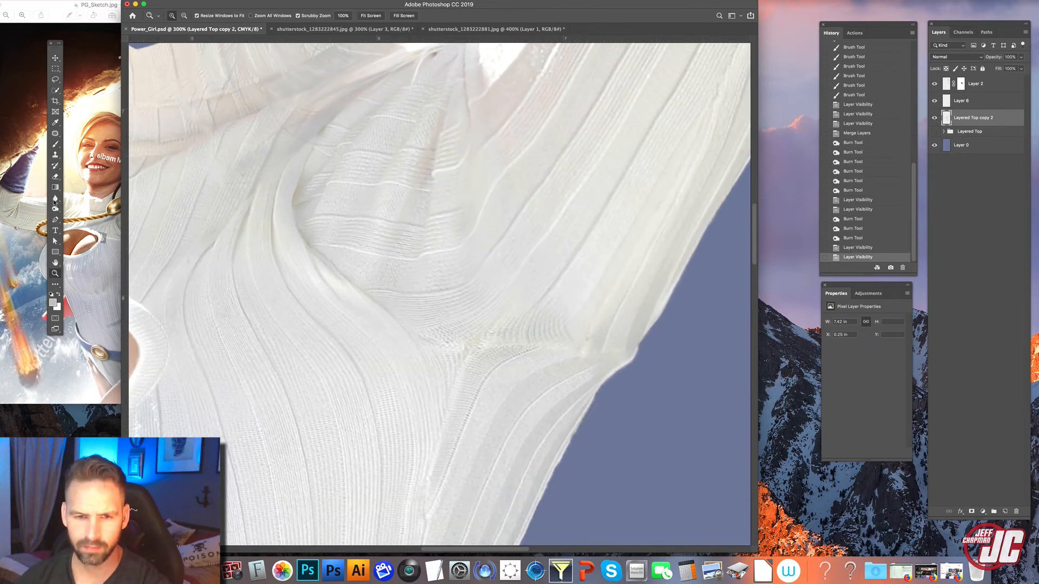
left_click(54, 198)
mouse_move(505, 298)
left_mouse_down()
mouse_move(426, 234)
mouse_move(501, 305)
mouse_move(453, 285)
mouse_move(469, 301)
mouse_move(530, 272)
mouse_move(450, 313)
mouse_move(396, 292)
left_mouse_up()
left_click_drag(597, 269, 443, 316)
mouse_move(628, 292)
left_mouse_down()
mouse_move(453, 168)
mouse_move(413, 157)
mouse_move(378, 200)
mouse_move(426, 283)
mouse_move(358, 247)
mouse_move(538, 249)
mouse_move(573, 179)
mouse_move(514, 294)
mouse_move(553, 246)
mouse_move(602, 269)
left_mouse_up()
mouse_move(602, 269)
left_mouse_down()
mouse_move(555, 316)
mouse_move(628, 312)
mouse_move(585, 304)
mouse_move(589, 357)
left_mouse_up()
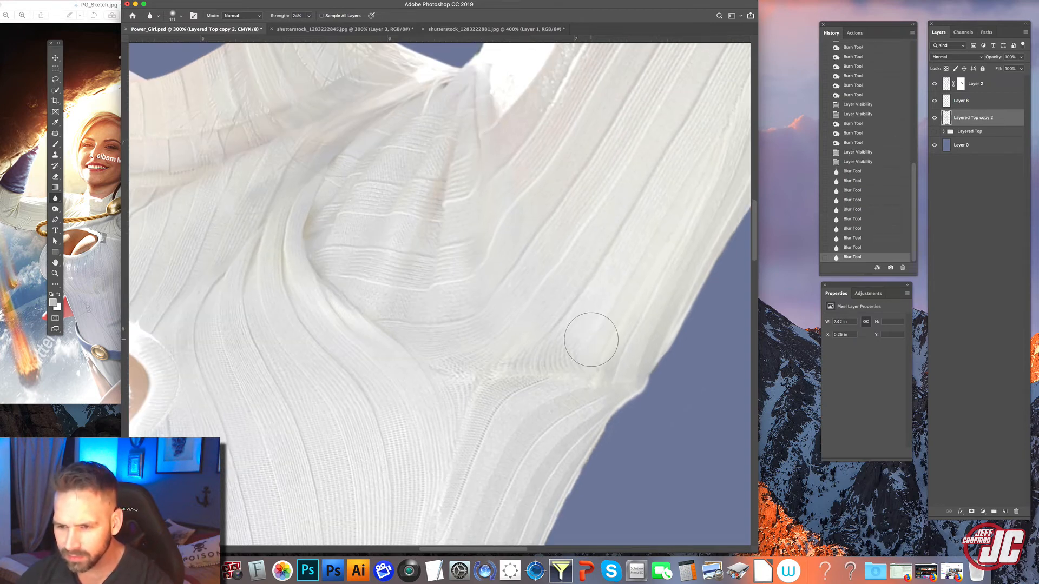
left_click_drag(533, 318, 521, 343)
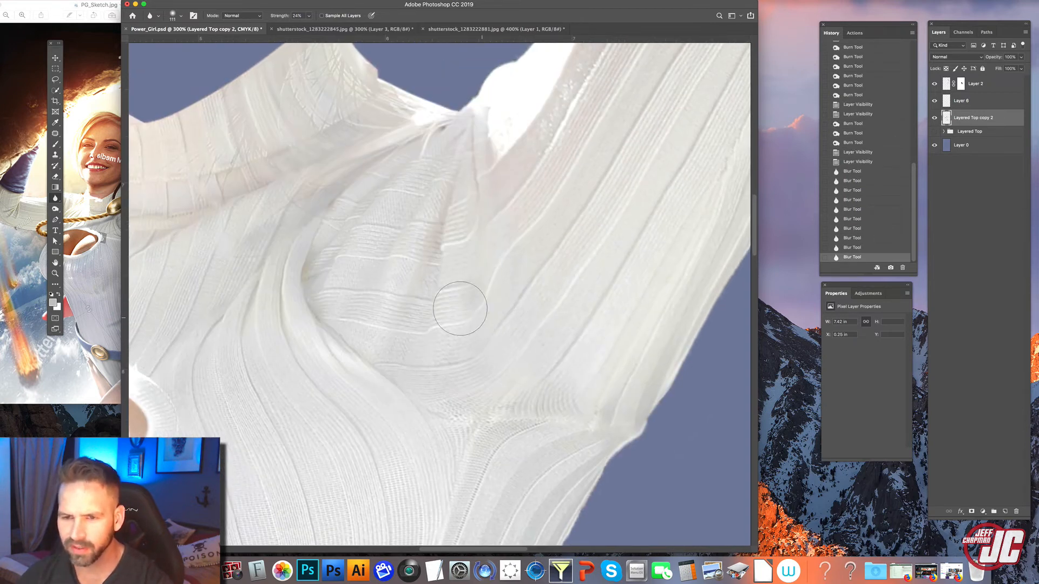
scroll(399, 255, "down", 5)
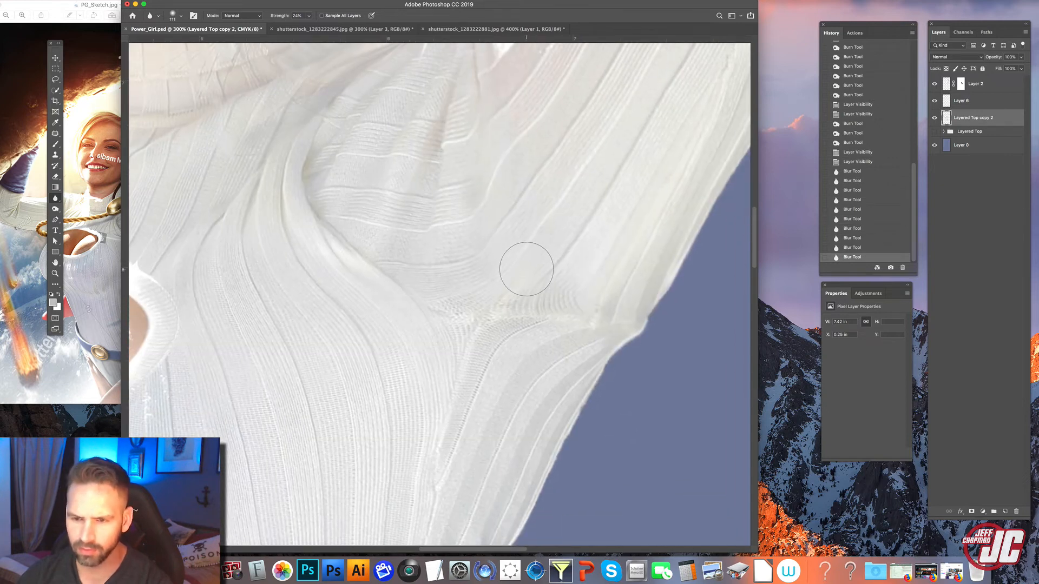
scroll(519, 246, "right", 5)
scroll(476, 211, "down", 2)
left_click_drag(441, 197, 436, 267)
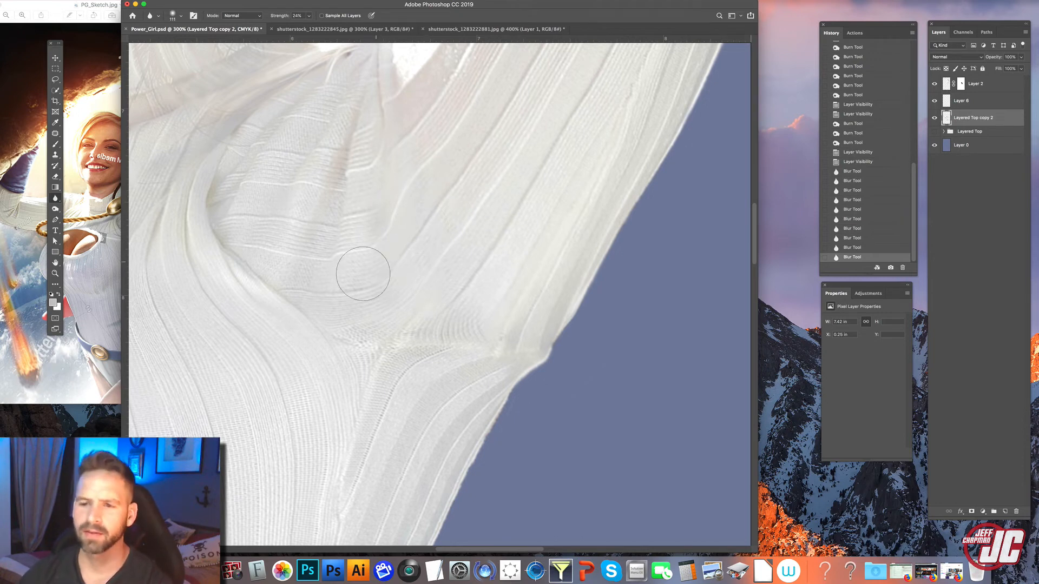
Compare the underarm with Layered Top copy 2 and Layer 2 each hidden and shown
left_click(934, 117)
left_click(934, 117)
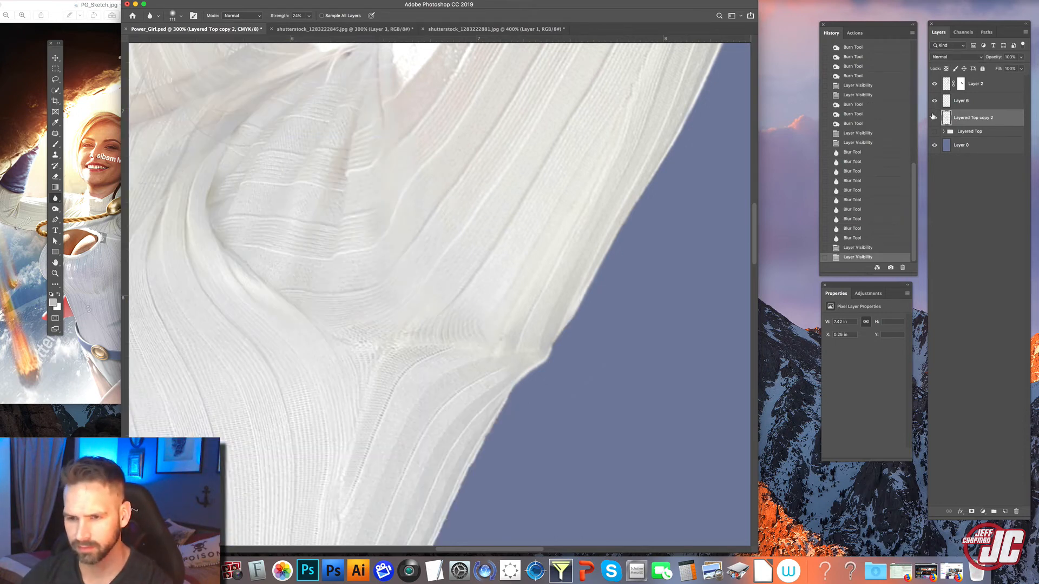
left_click(933, 84)
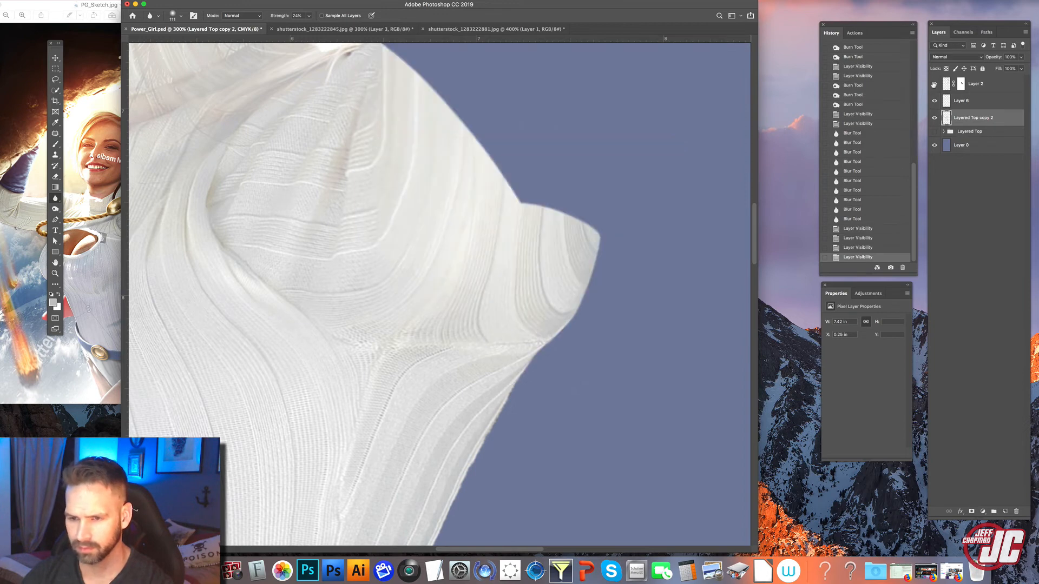
left_click(934, 84)
left_click(933, 85)
left_click(933, 84)
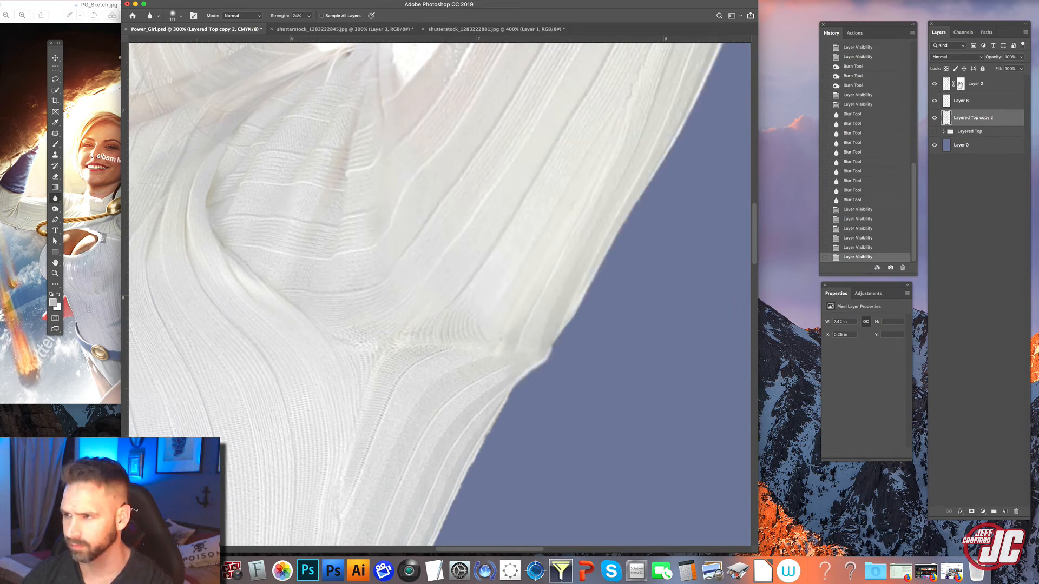
Paint white on Layer 2's mask along the sleeve's inner edge near the underarm, using a soft brush at 30% opacity
left_click(961, 83)
left_click(56, 145)
right_click(371, 196)
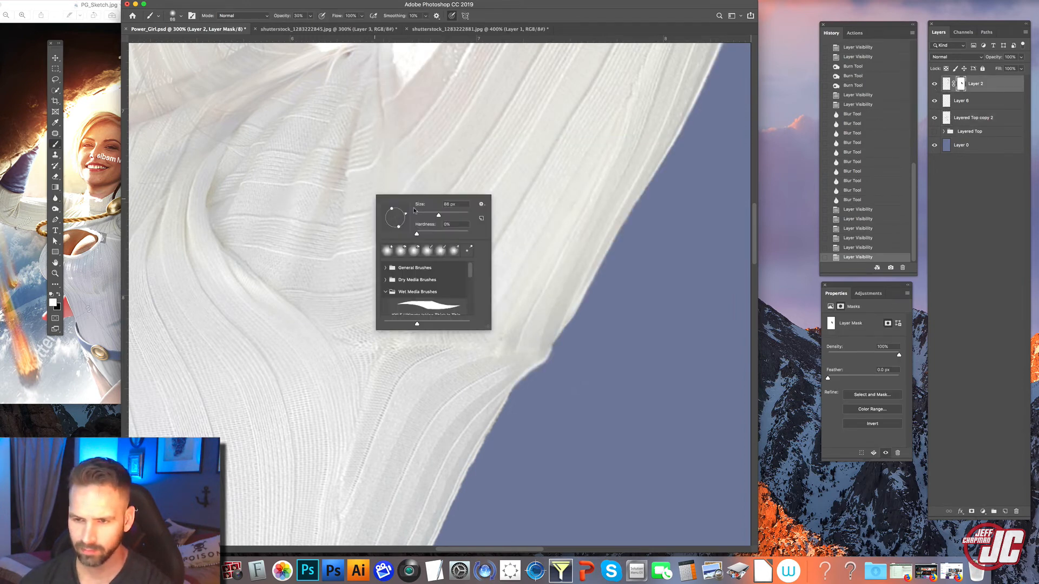
left_click(380, 241)
mouse_move(376, 208)
left_mouse_down()
mouse_move(372, 265)
mouse_move(372, 244)
mouse_move(374, 254)
left_mouse_up()
mouse_move(377, 238)
left_mouse_down()
mouse_move(374, 255)
mouse_move(364, 251)
left_mouse_up()
mouse_move(365, 251)
left_mouse_down()
mouse_move(357, 263)
mouse_move(395, 241)
left_mouse_up()
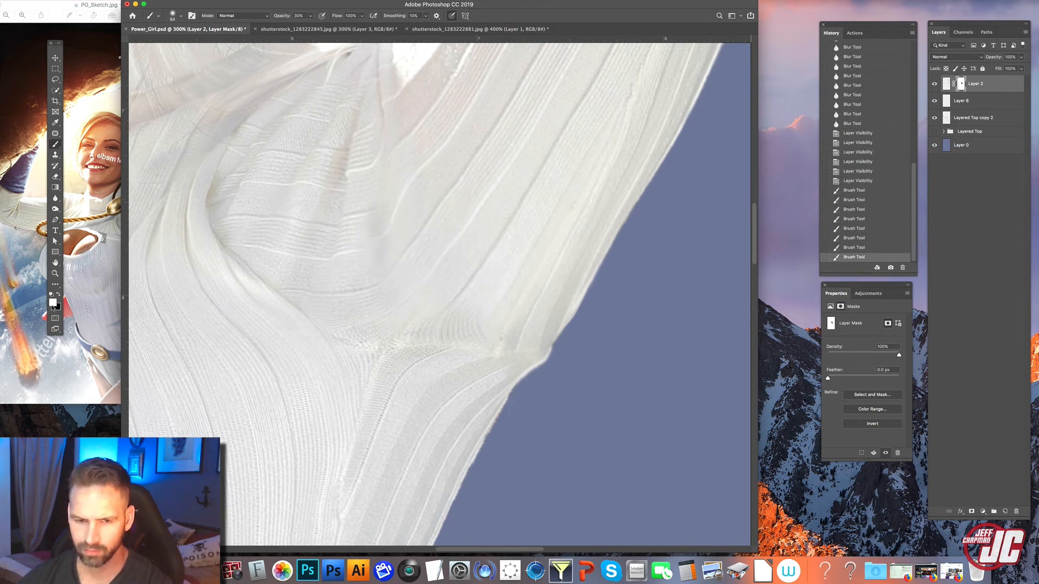
Paint black at 30% opacity on Layer 2's mask to blend the sleeve edge into the underarm, and compare Layer 2 hidden and shown
left_click(58, 294)
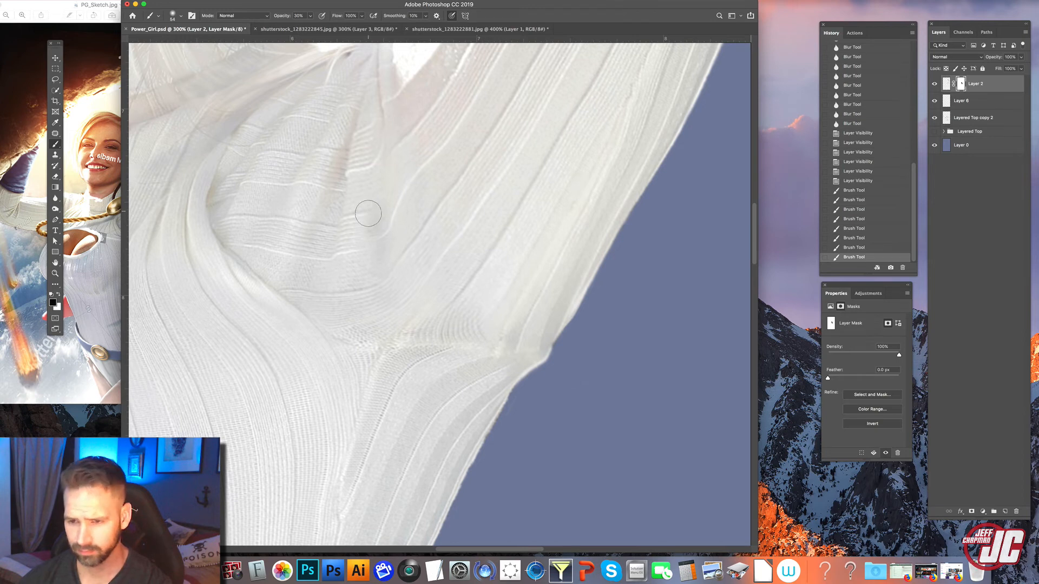
mouse_move(368, 249)
left_mouse_down()
mouse_move(364, 234)
mouse_move(372, 240)
left_mouse_up()
left_click(377, 234)
left_click(378, 233)
left_click(379, 233)
left_click(380, 234)
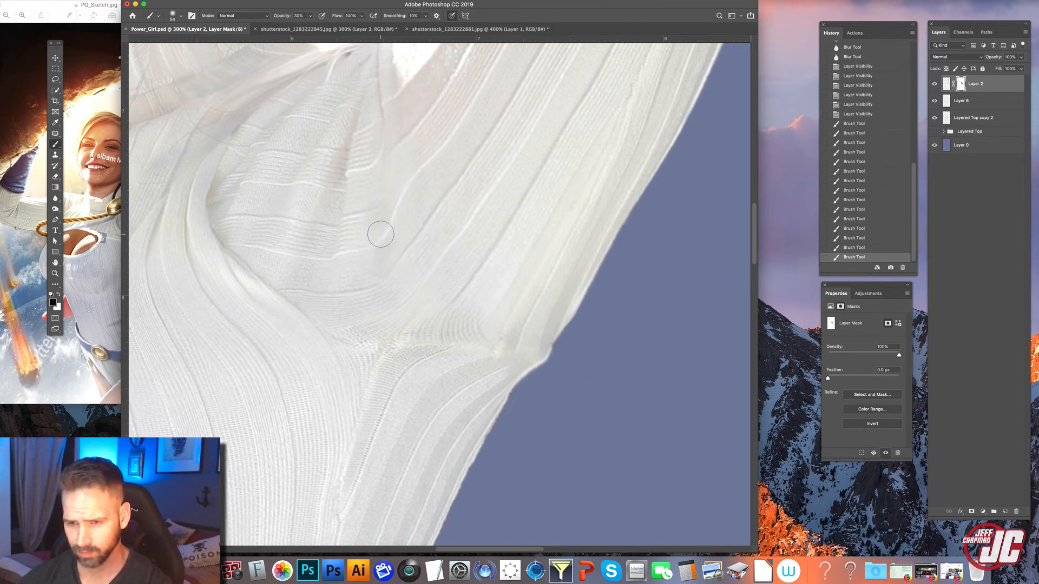
left_click(381, 234)
left_click(380, 235)
left_click(380, 234)
left_click(380, 234)
left_click_drag(352, 329, 362, 329)
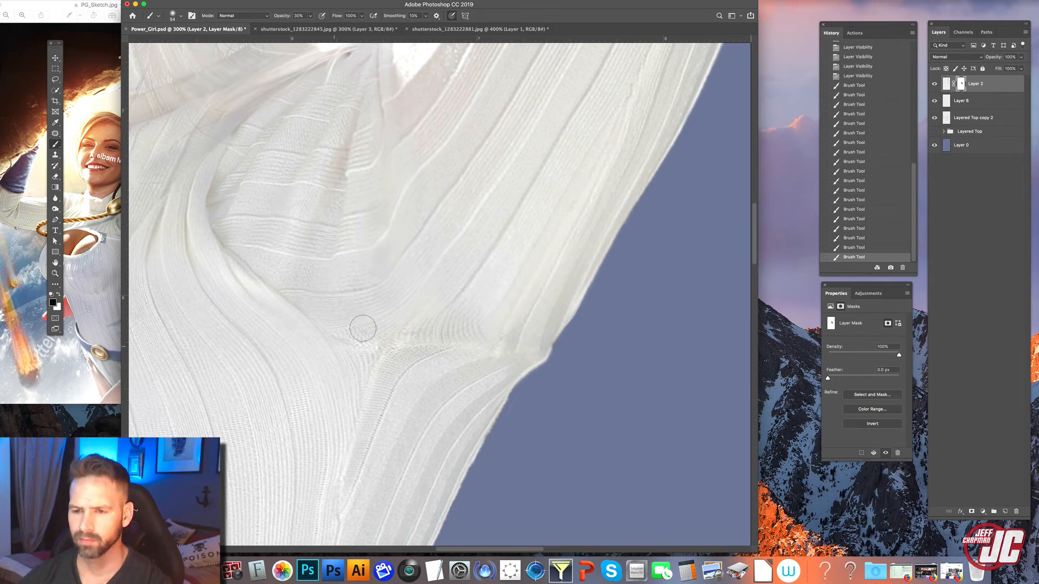
scroll(362, 330, "down", 3)
left_click(935, 86)
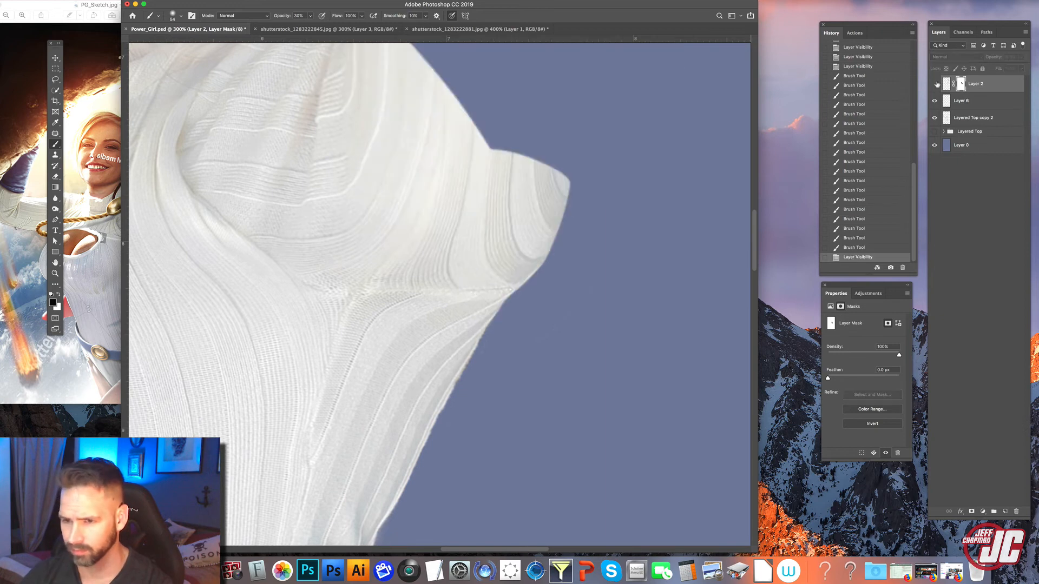
left_click(934, 85)
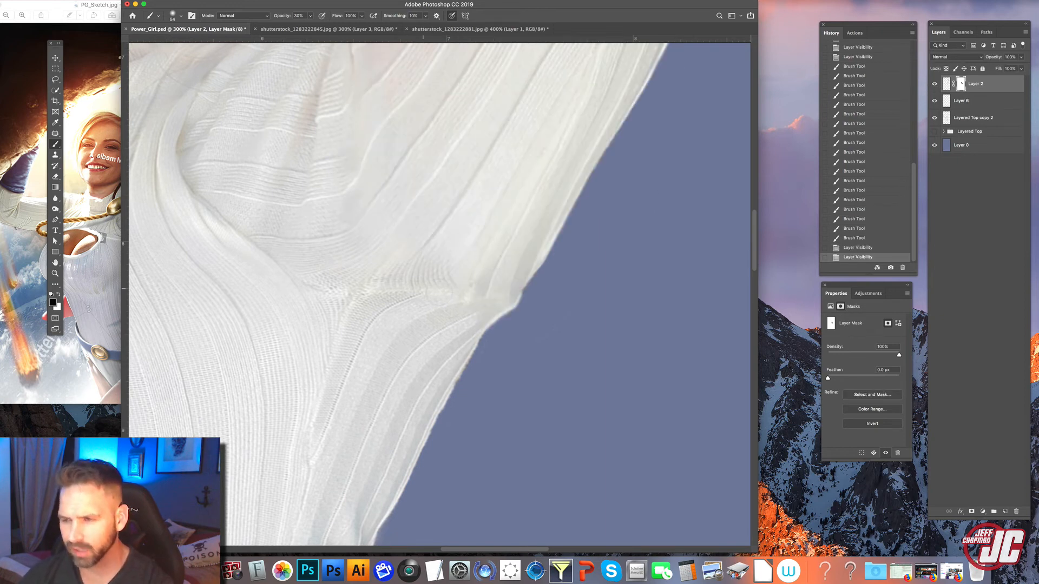
Add a new layer above Layer 2, sample the sweater's colour and paint the underarm ribs with a 4 px brush, reducing its opacity to 10%
left_click(1004, 511)
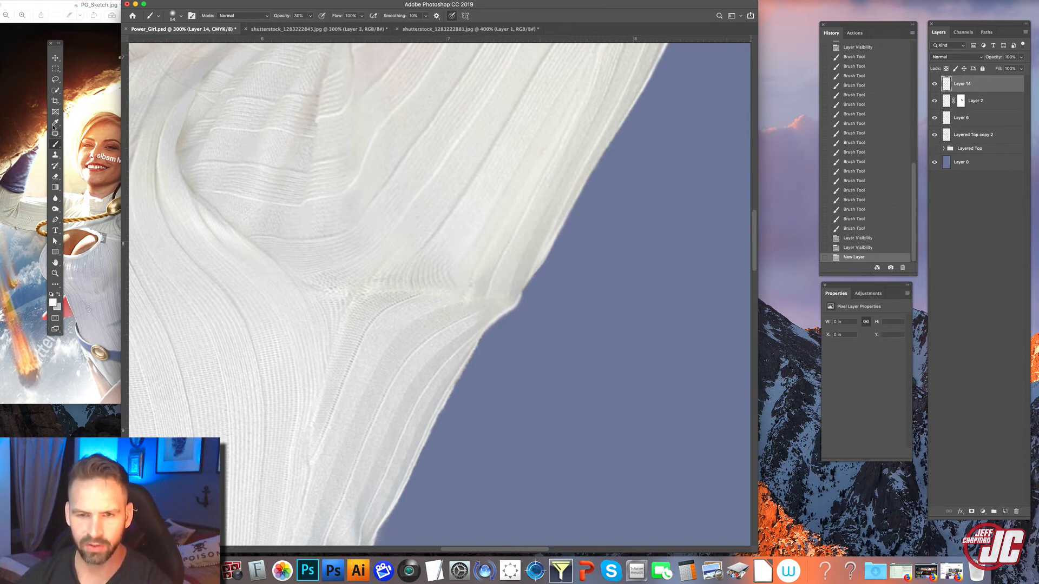
left_click(55, 122)
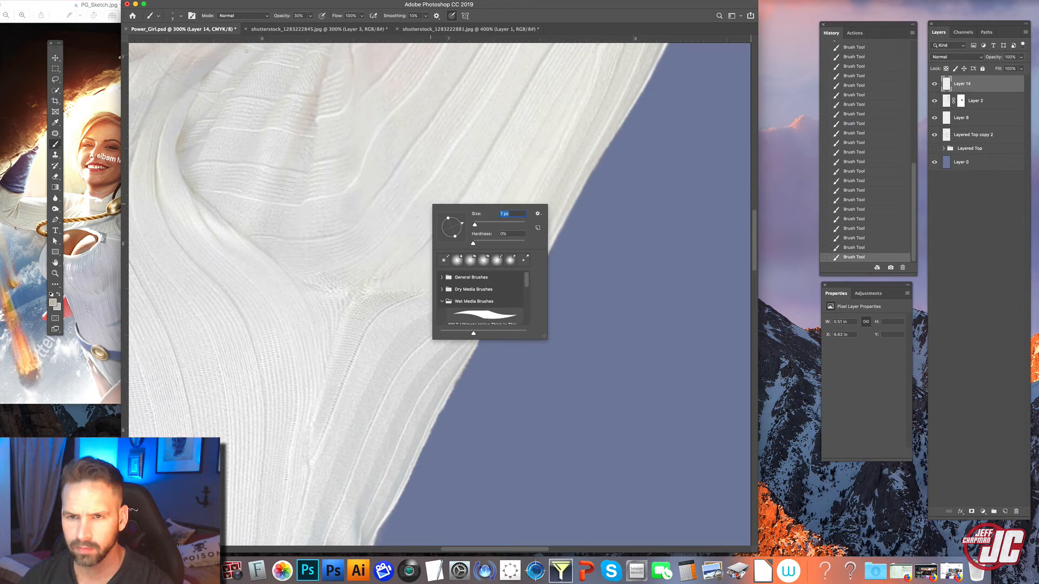
type("4")
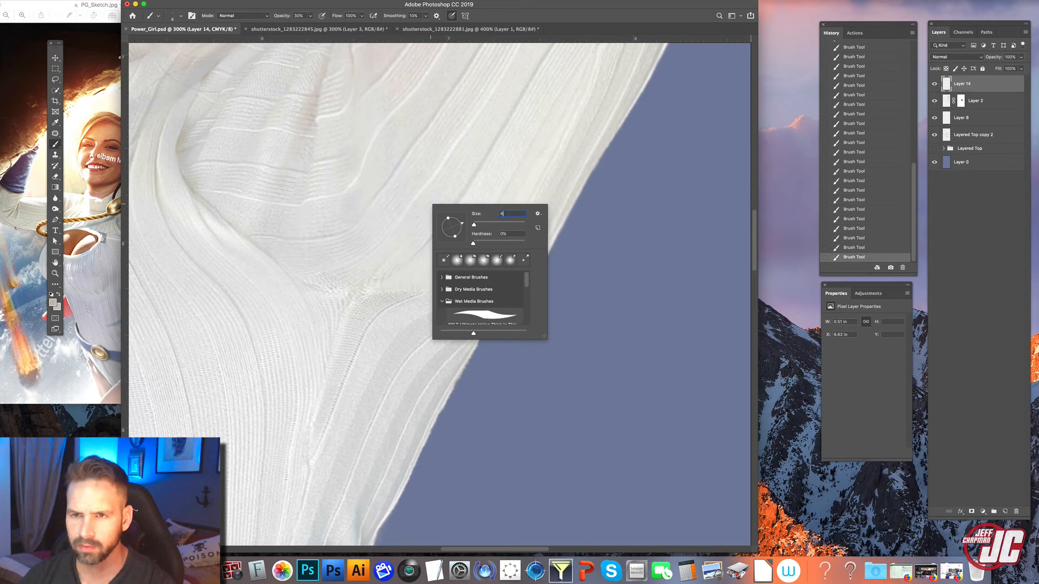
key("Return")
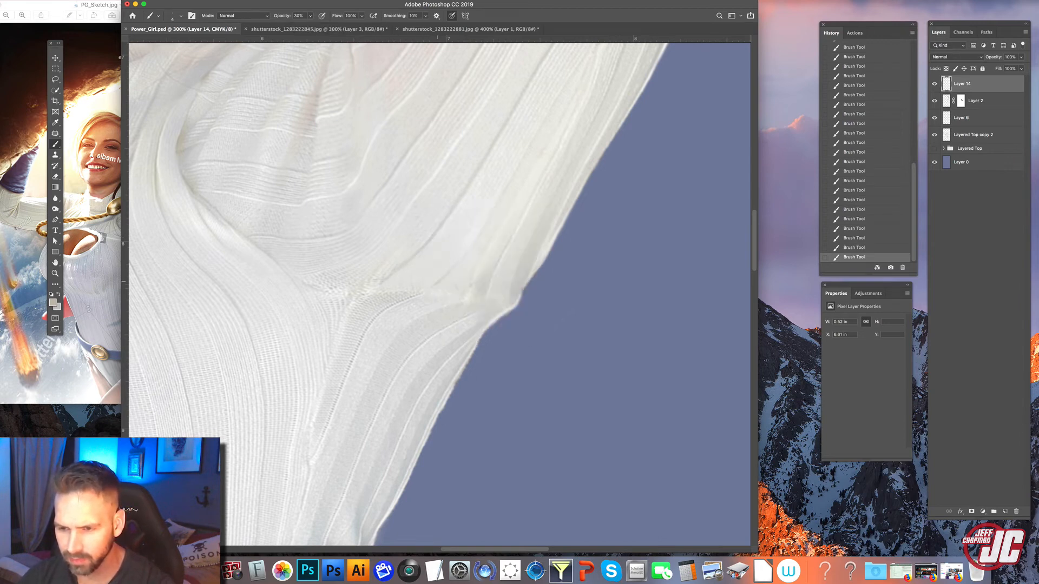
left_click(310, 16)
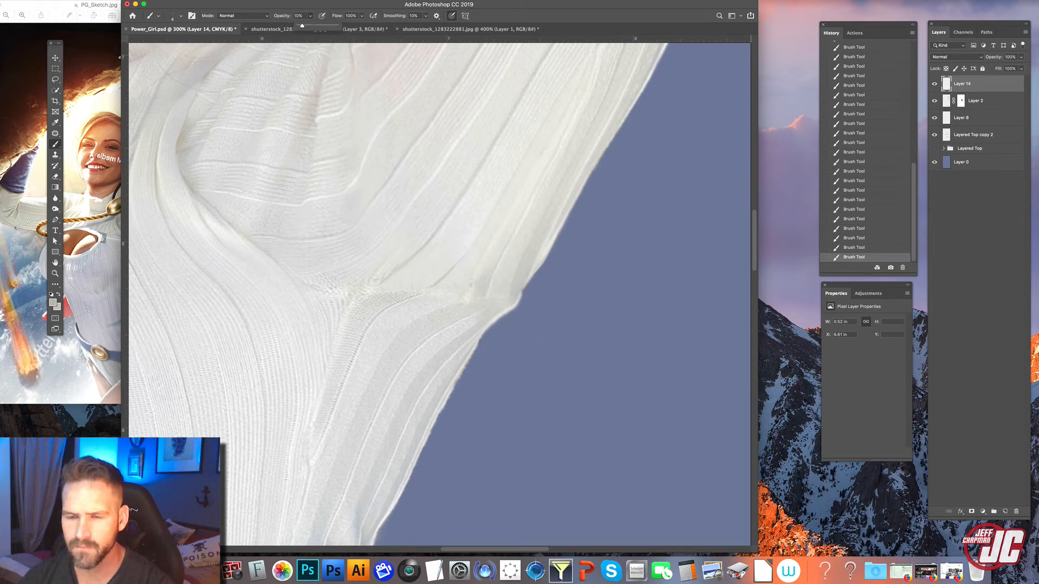
left_click(449, 236)
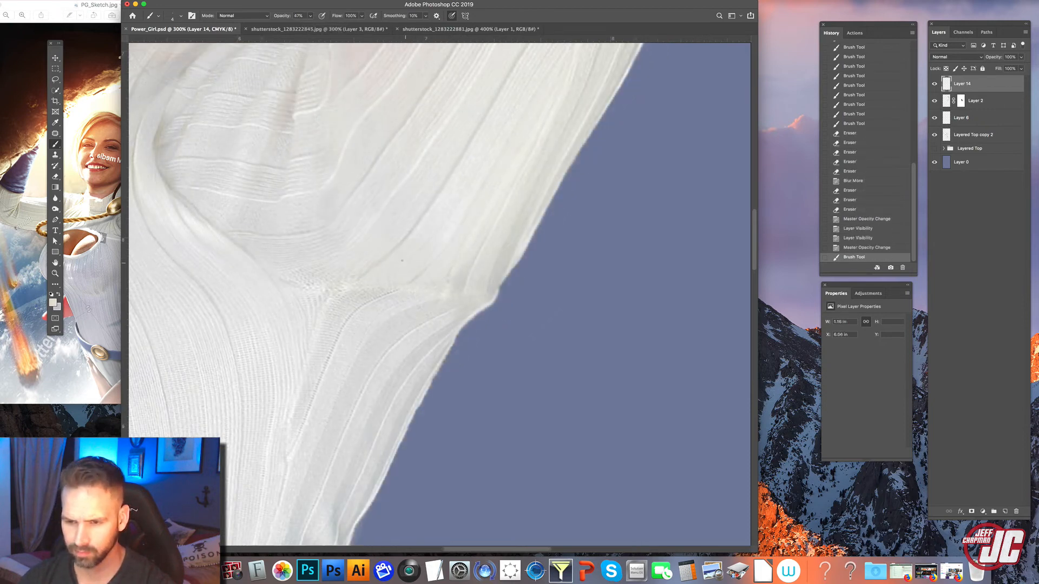
Dab small knit details along the underarm seam on Layer 14 with the 4 px brush at 47% opacity
left_click(405, 278)
left_click(405, 278)
left_click_drag(405, 278, 439, 259)
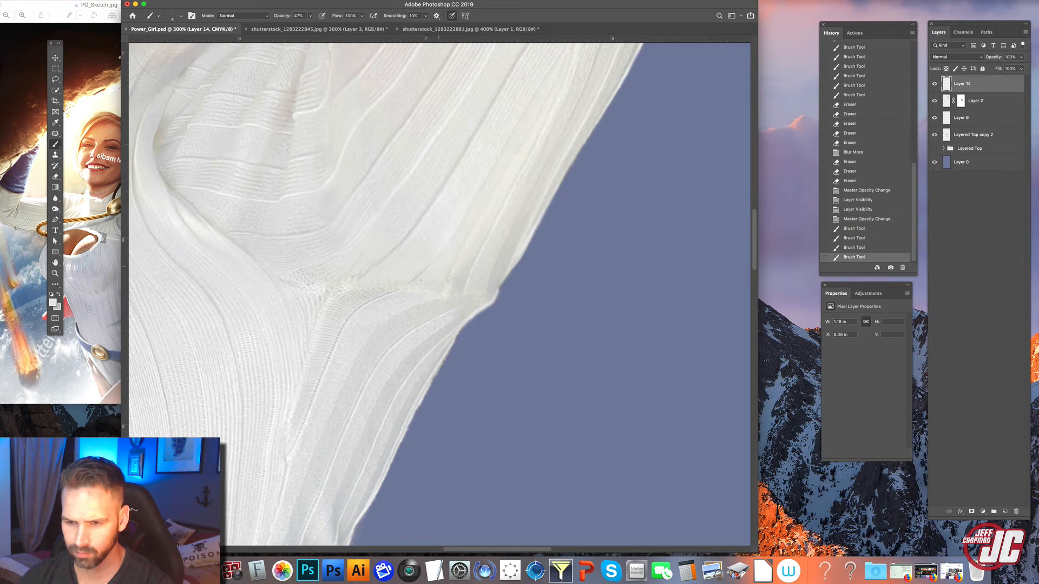
left_click(417, 278)
left_click(408, 278)
left_click(400, 278)
left_click(392, 277)
left_click(384, 276)
left_click(376, 275)
left_click(369, 274)
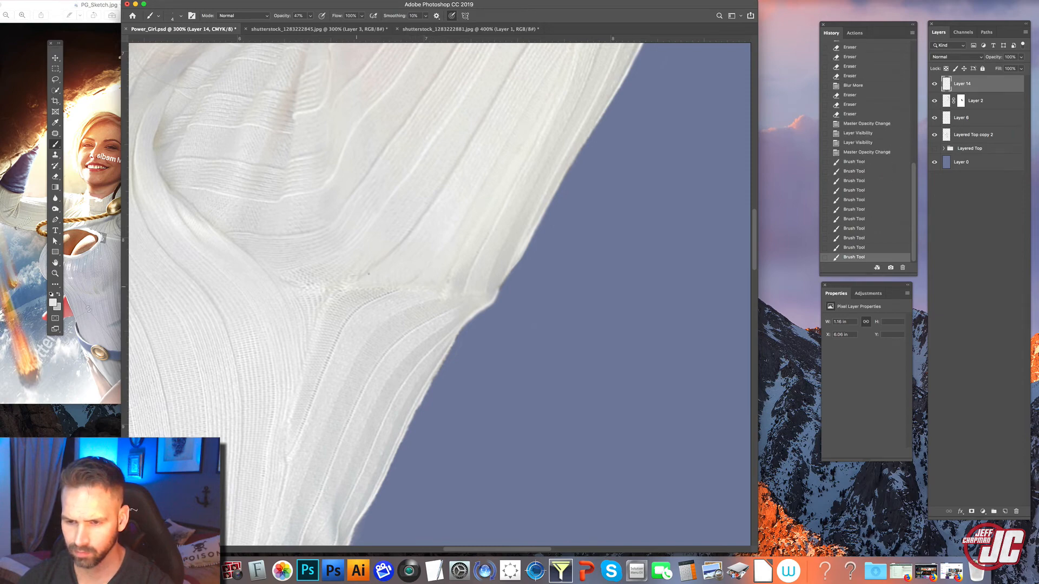
left_click(368, 274)
left_click(369, 274)
left_click_drag(366, 193, 396, 269)
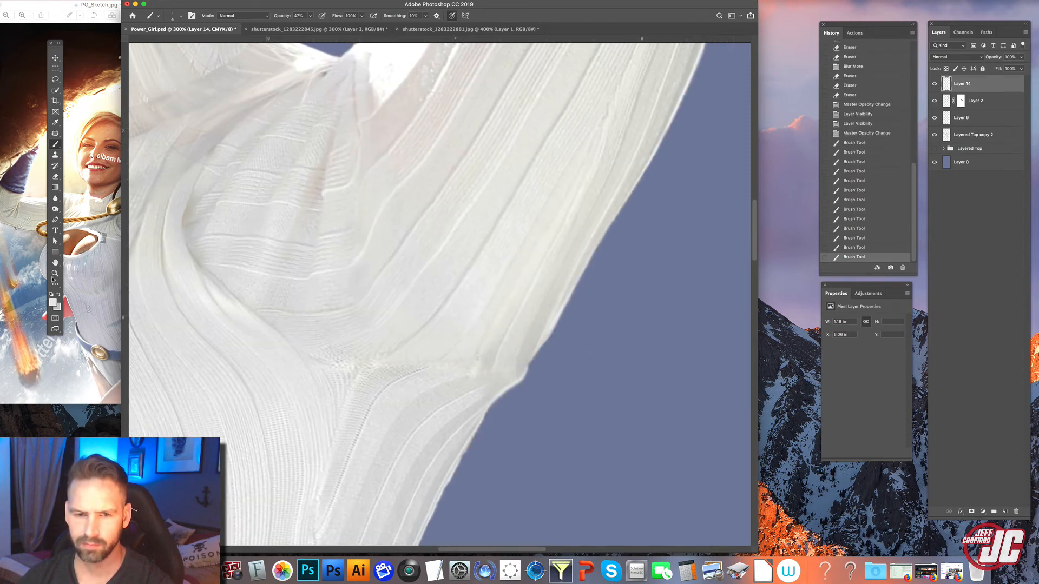
Save Power_Girl.psd and view the whole sweater at 66.7% zoom
double_click(55, 273)
key("super+s")
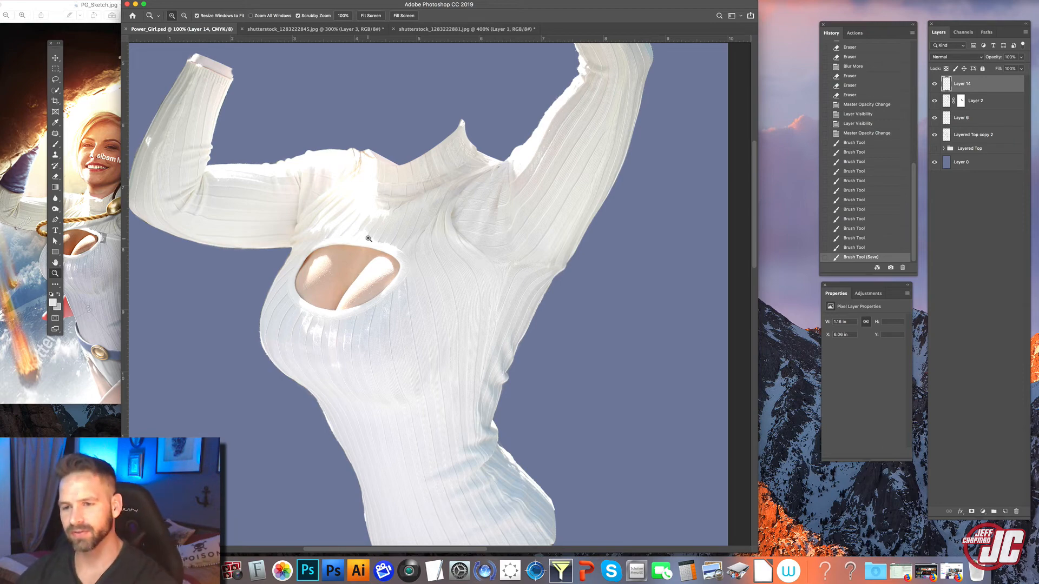
left_click(471, 213, "alt")
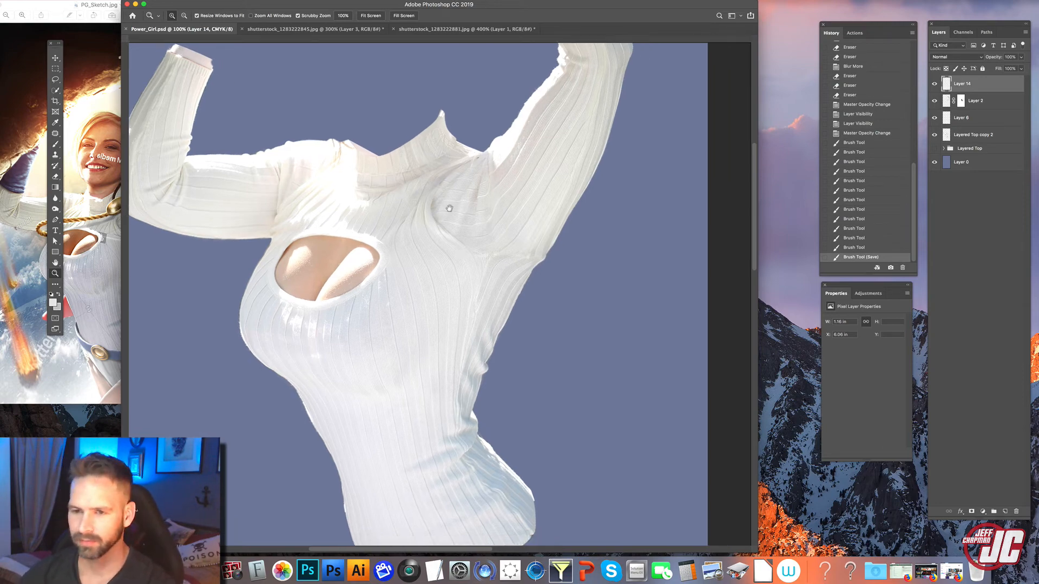
key("v")
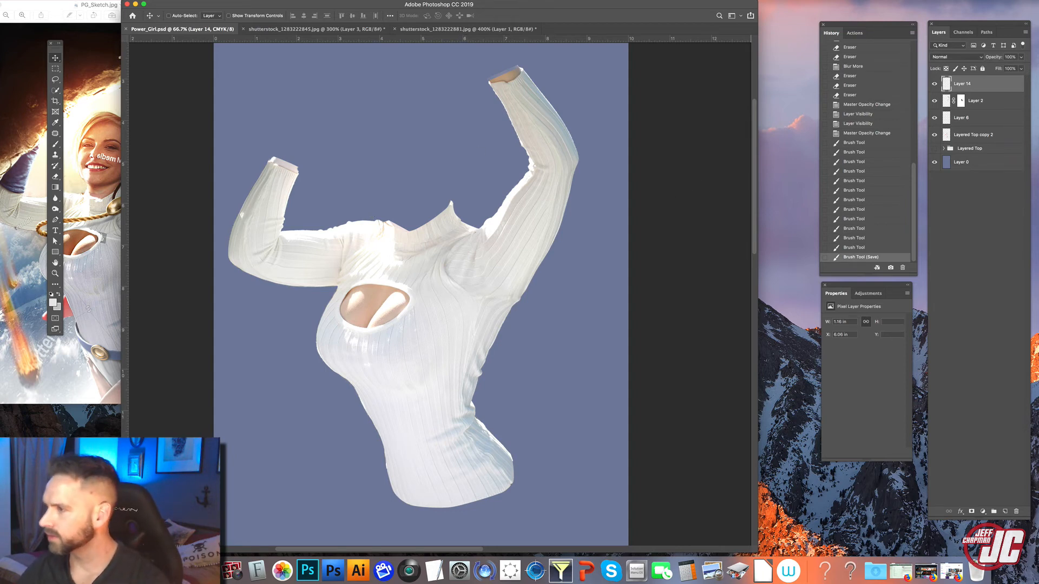
Open shutterstock_272181113.jpg and trace a Pen path down the edge of the woman's hair to her ear
key("Tab")
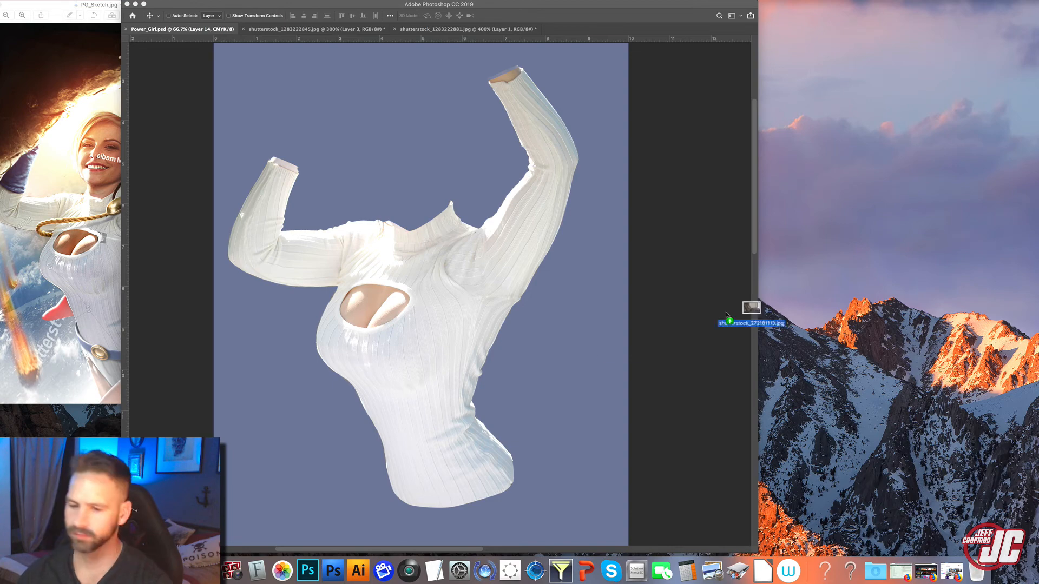
key("Tab")
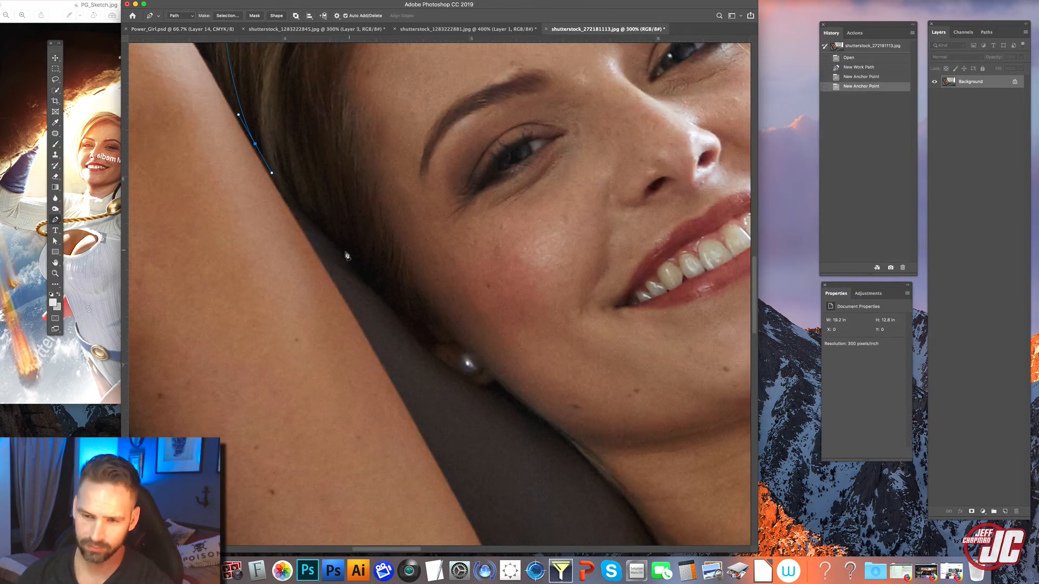
left_click(361, 271)
left_click_drag(426, 282, 374, 209)
left_click(358, 248)
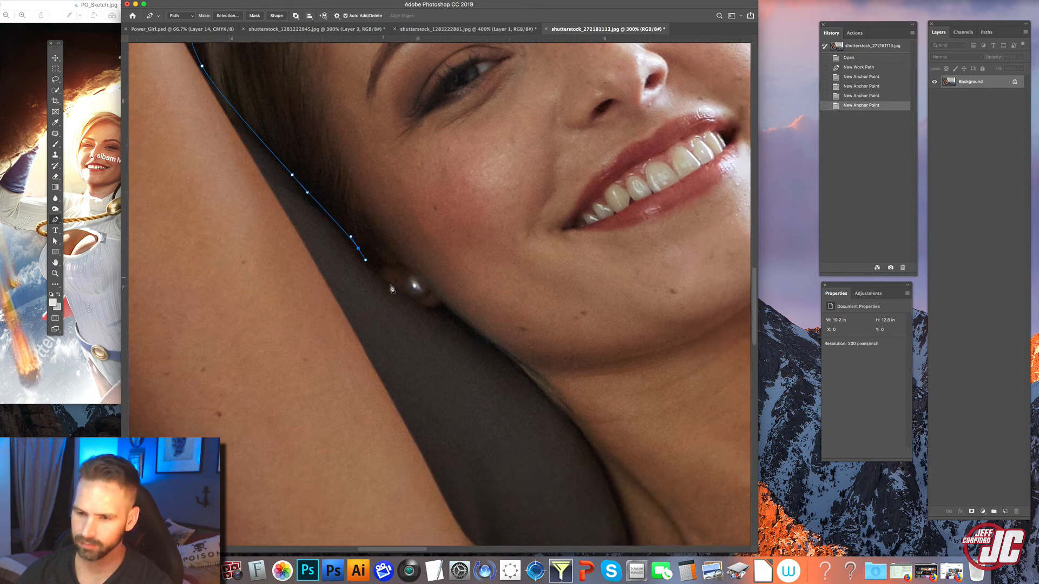
left_click(390, 287)
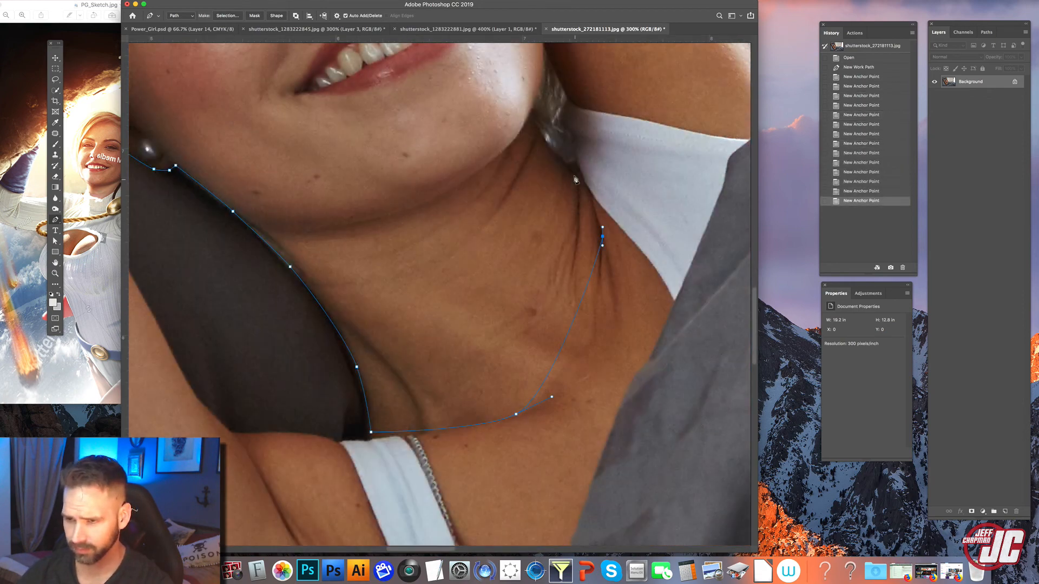
Continue the Pen path up the neck and around the top of the hair, and close it at its starting point
left_click(572, 175)
left_click(543, 139)
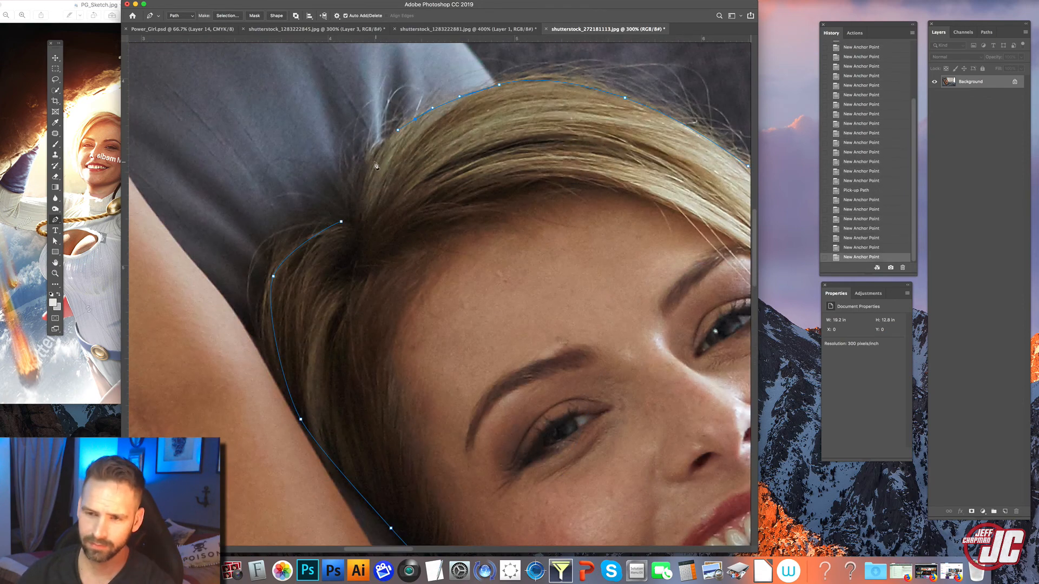
left_click(362, 180)
left_click(353, 209)
left_click(341, 221)
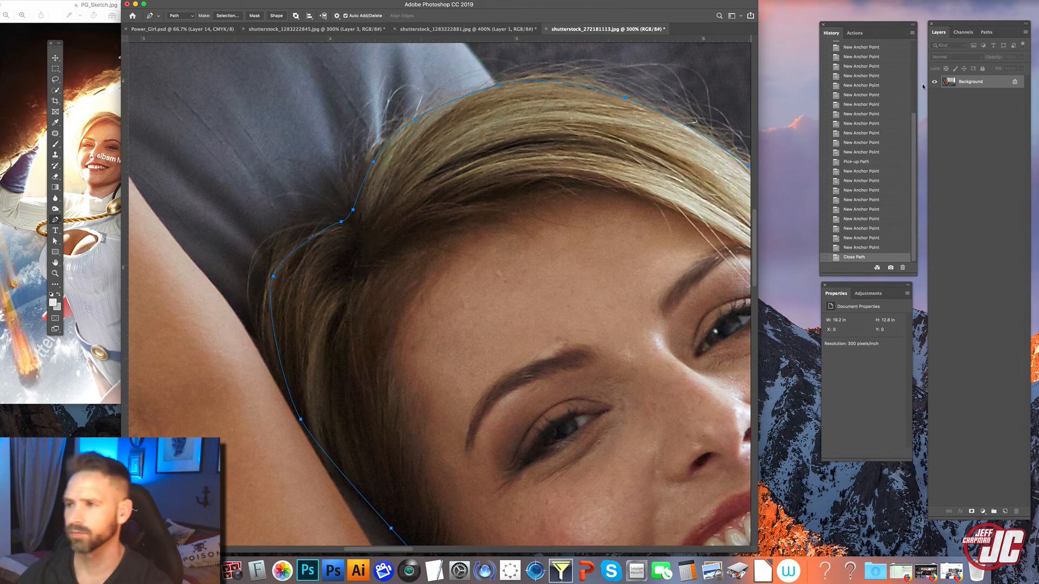
Convert the closed path around the woman's head into a selection and copy the head
left_click(986, 32)
left_click(1027, 35)
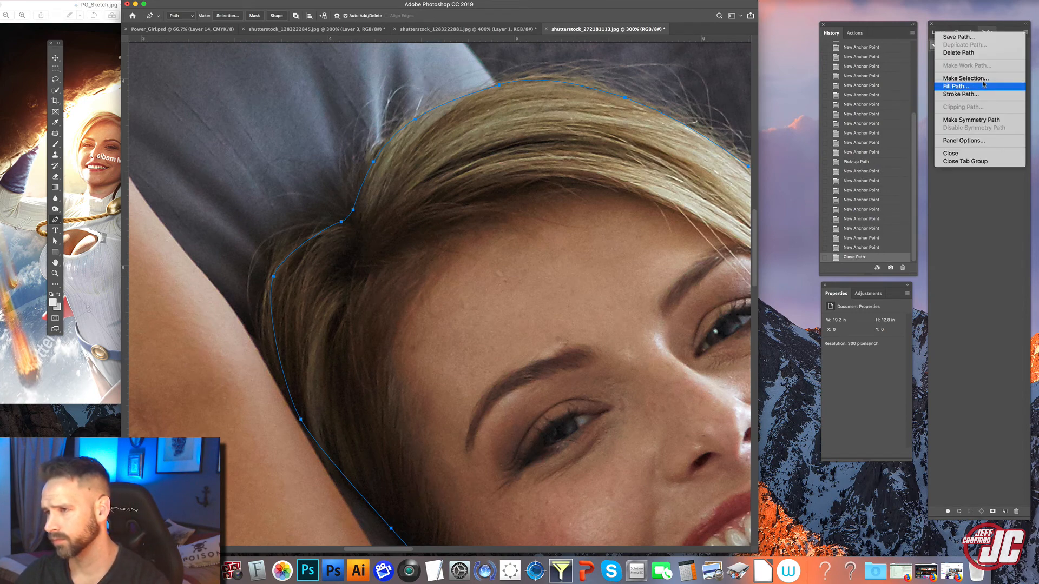
left_click(979, 84)
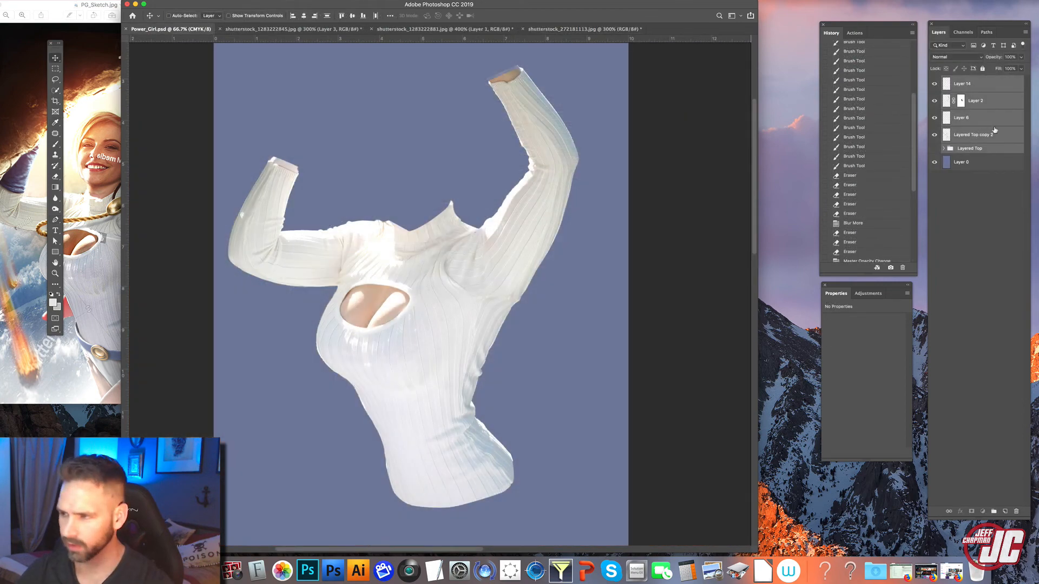
In Power_Girl.psd, group the layers from Layered Top copy 2 up to Layer 14 and name the group Shirt
left_click(997, 99)
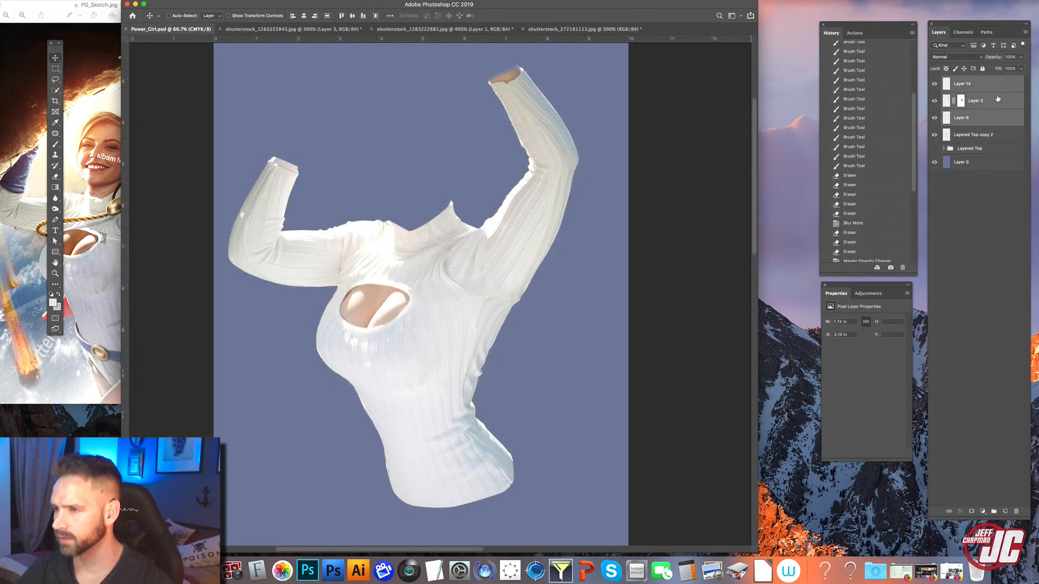
left_click(1006, 135)
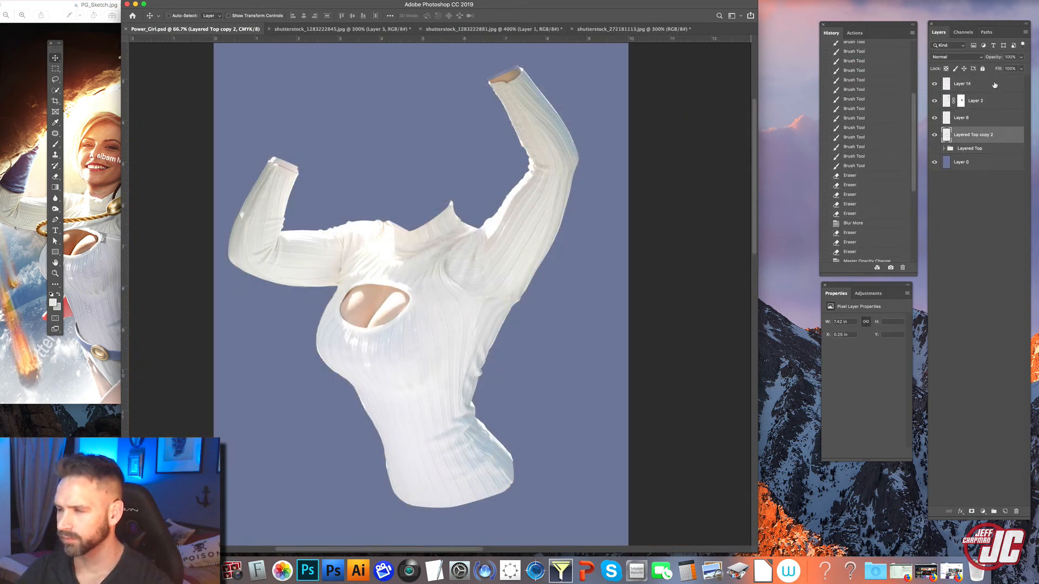
left_click(999, 86, "shift")
key("super+g")
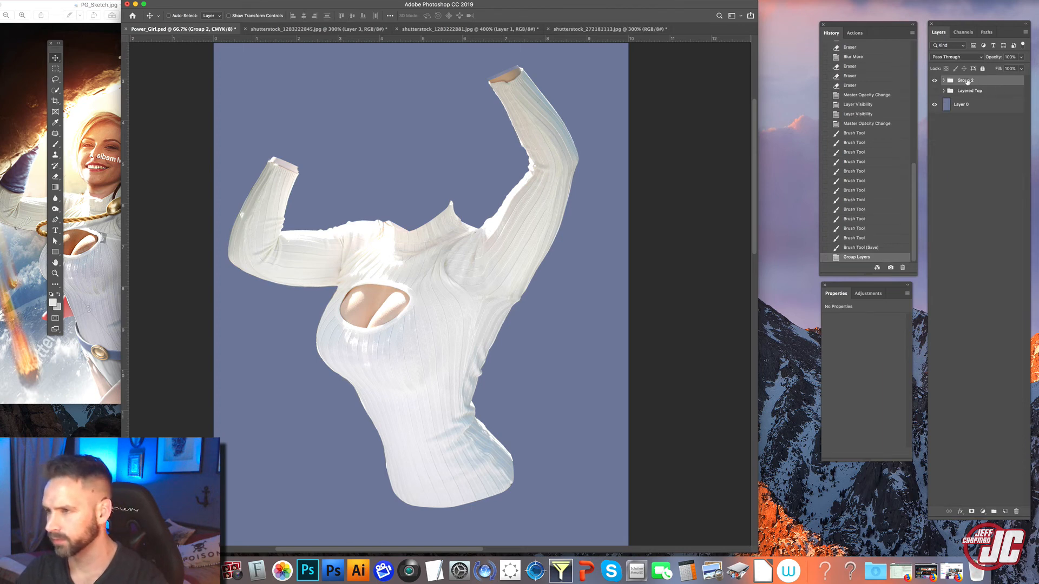
type("Sh")
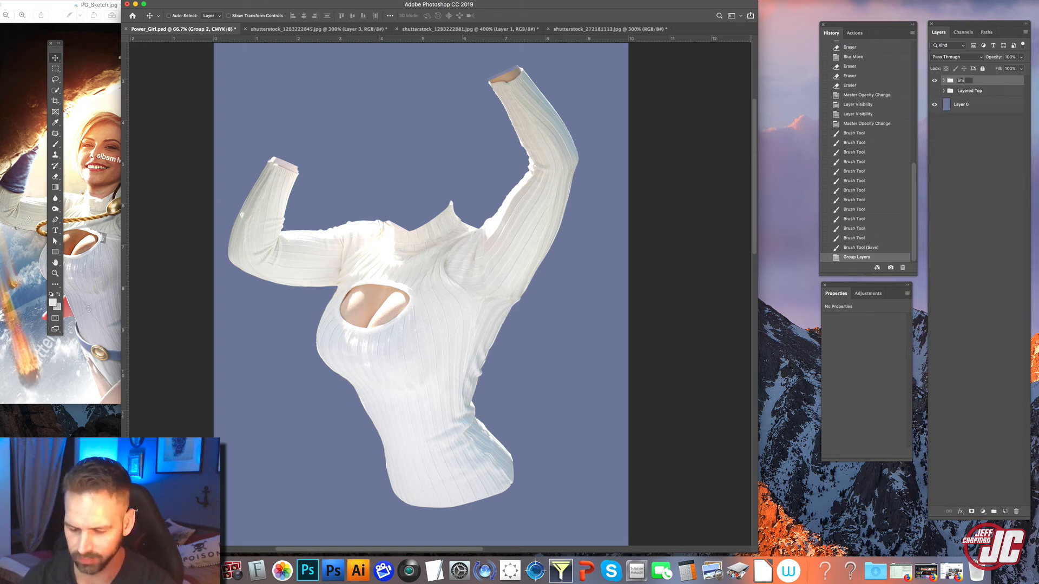
type("irt")
key("Return")
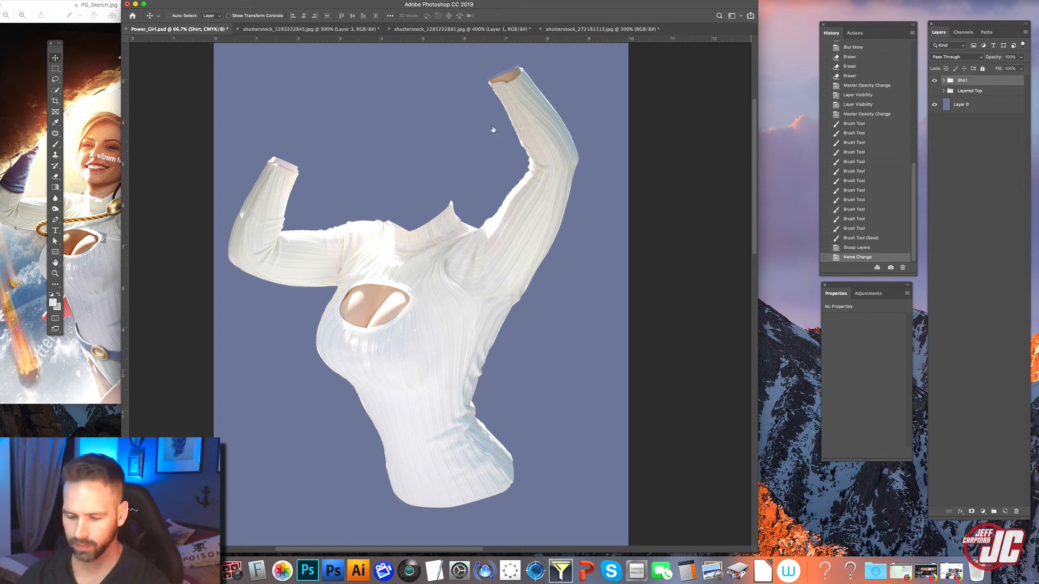
Paste the cut-out head, flip it horizontally, and scale and rotate it to sit upright on the sweater's collar
key("super+v")
left_click_drag(438, 212, 411, 126)
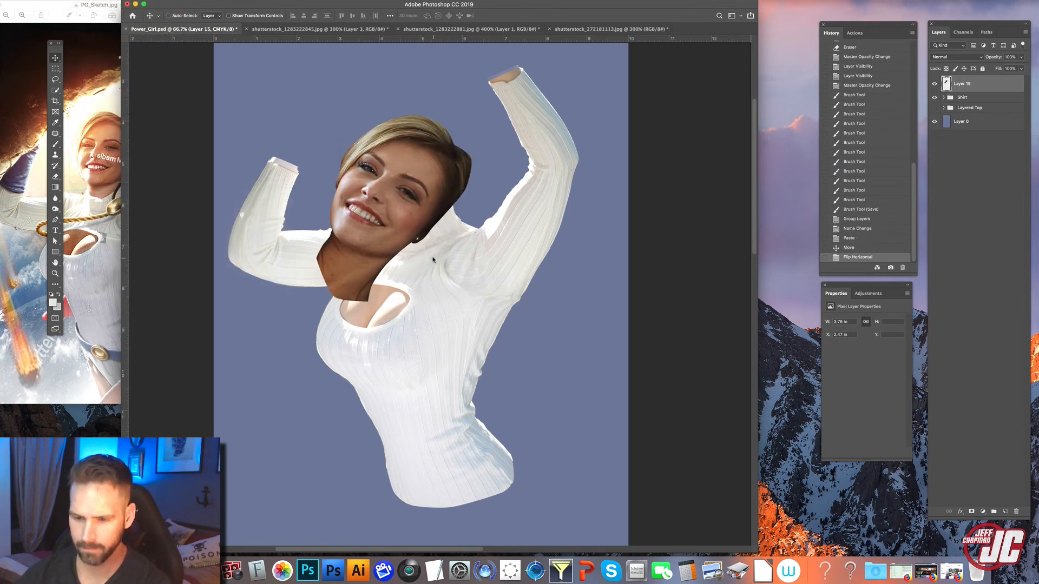
key("super+t")
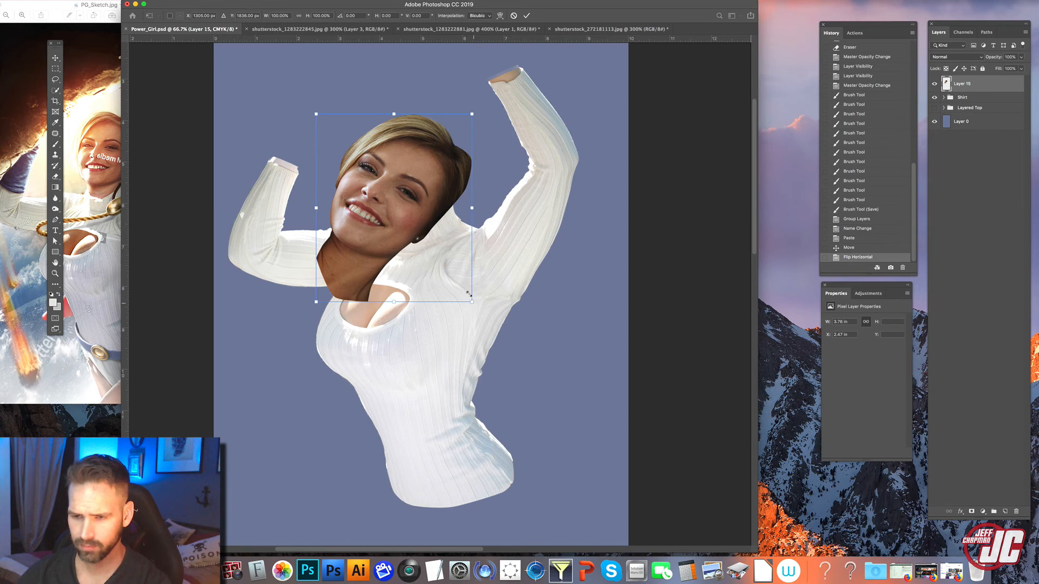
left_click_drag(469, 293, 464, 262)
left_click_drag(411, 206, 433, 178)
left_click_drag(511, 254, 536, 207)
left_click_drag(436, 188, 431, 181)
key("Return")
Move the head layer below the Shirt group and rename it Face
left_click_drag(1002, 97, 1003, 102)
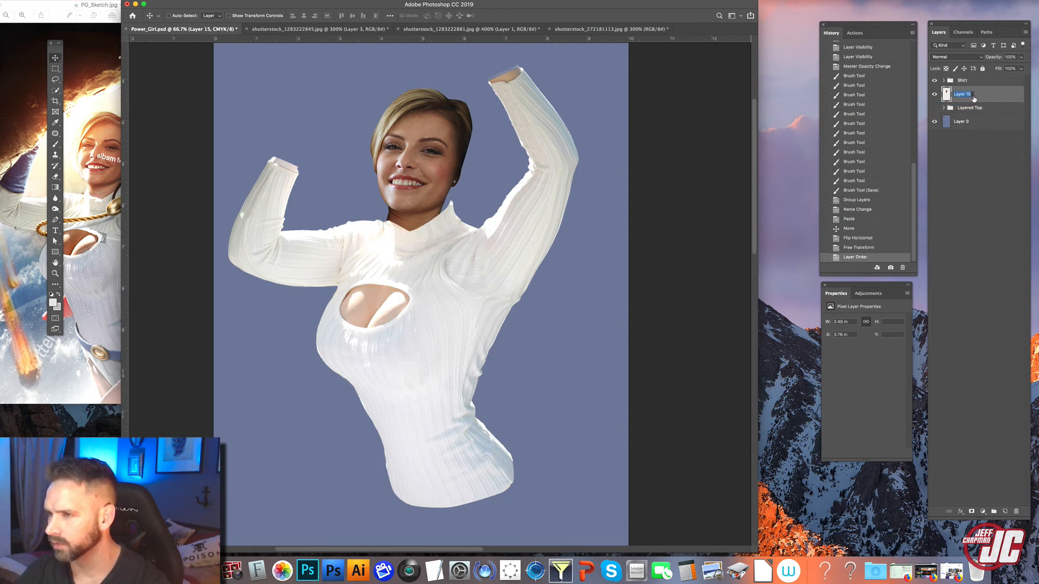
type("Face")
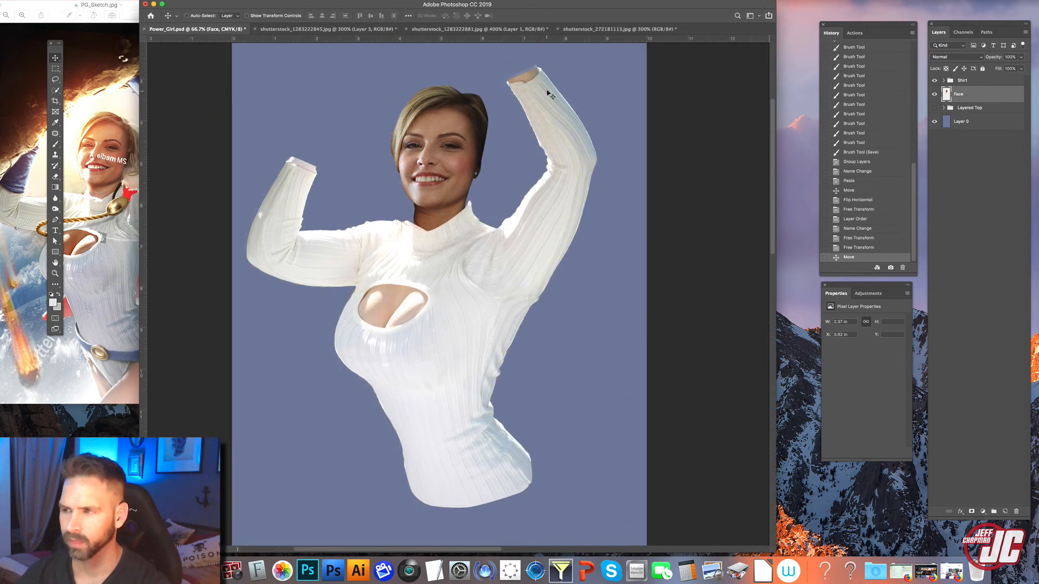
Duplicate the Shirt group below Layered Top as a hidden backup, and merge the original Shirt group into one layer
left_click(977, 82)
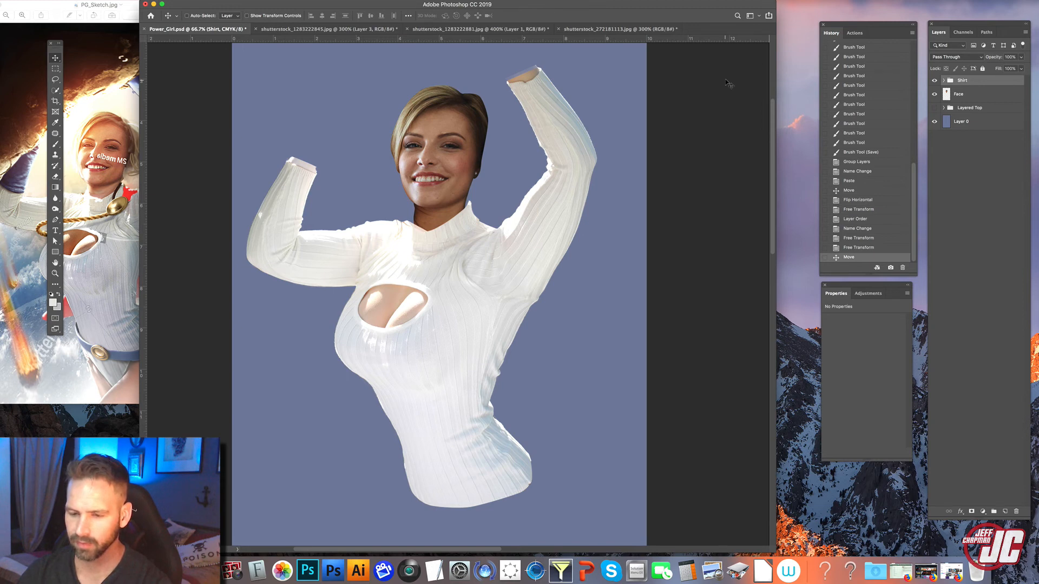
left_click_drag(983, 82, 987, 121)
left_click(934, 118)
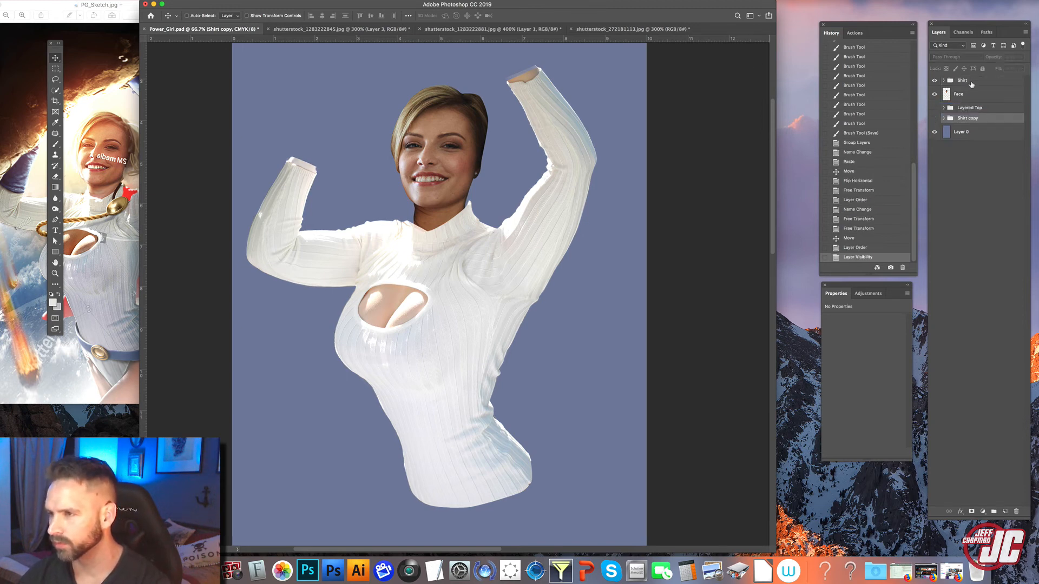
left_click(978, 84)
key("super+e")
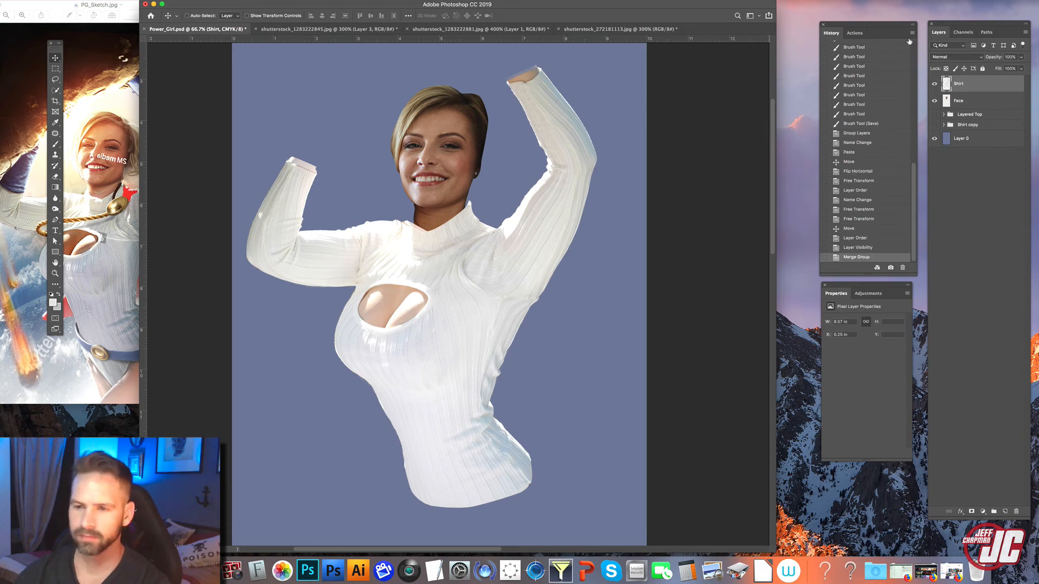
Liquify the jaw and neck on the Face layer at brush pressure 48, using Shirt as the backdrop in front
left_click(986, 102)
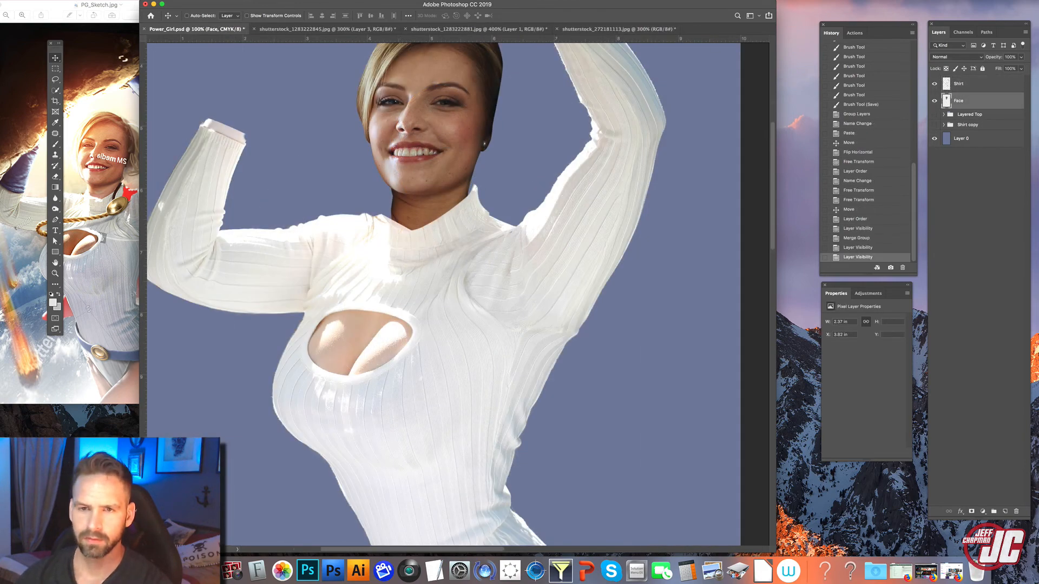
left_click(192, 0)
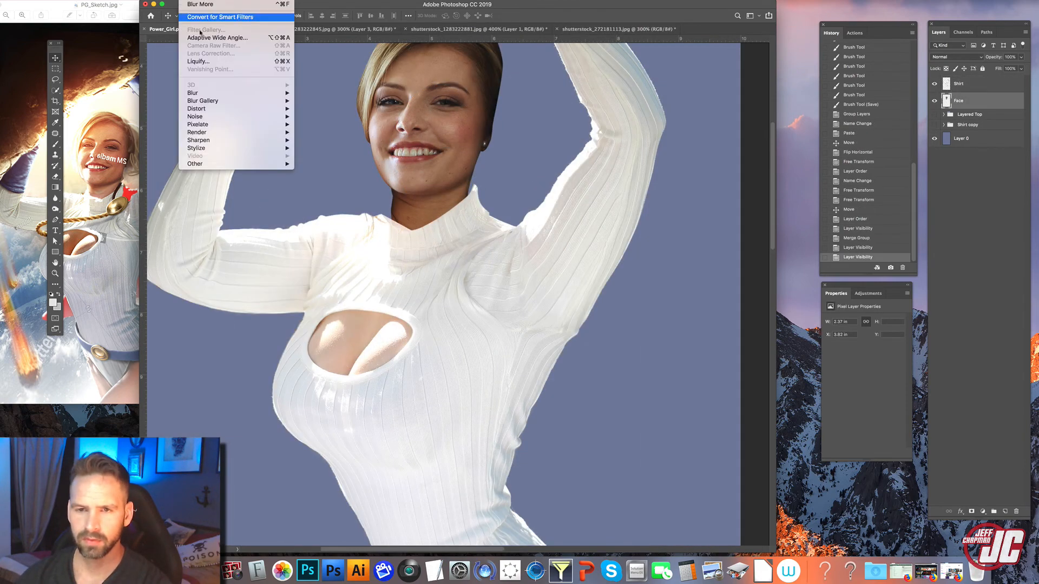
left_click(199, 62)
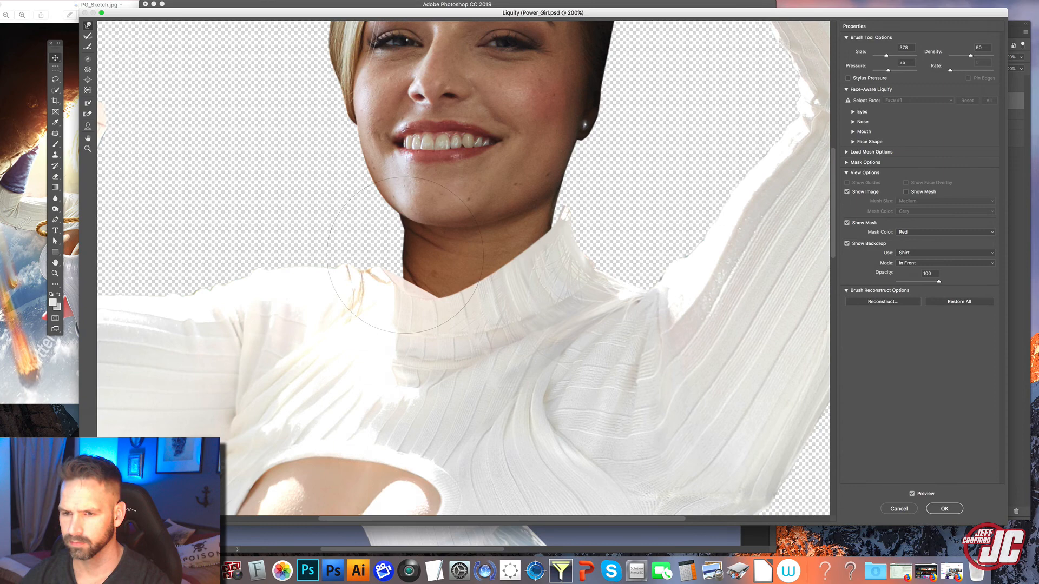
left_click_drag(404, 255, 407, 259)
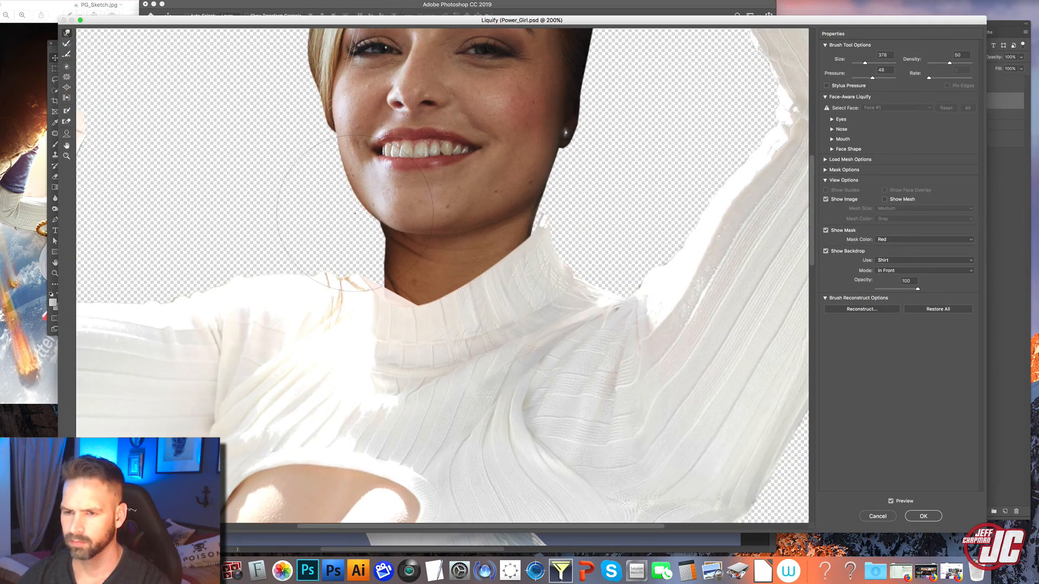
left_click_drag(347, 219, 351, 213)
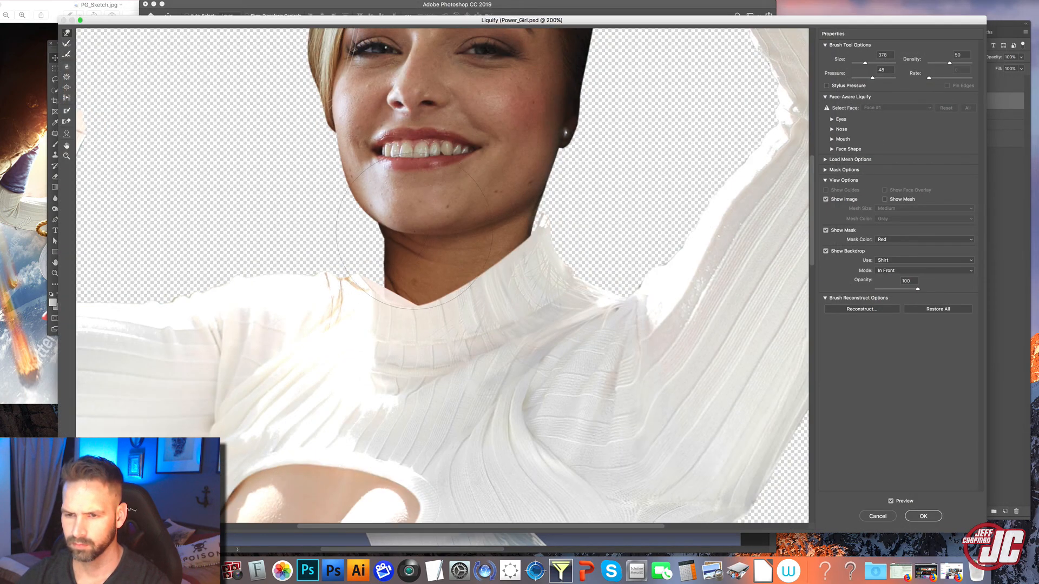
left_click_drag(424, 231, 417, 234)
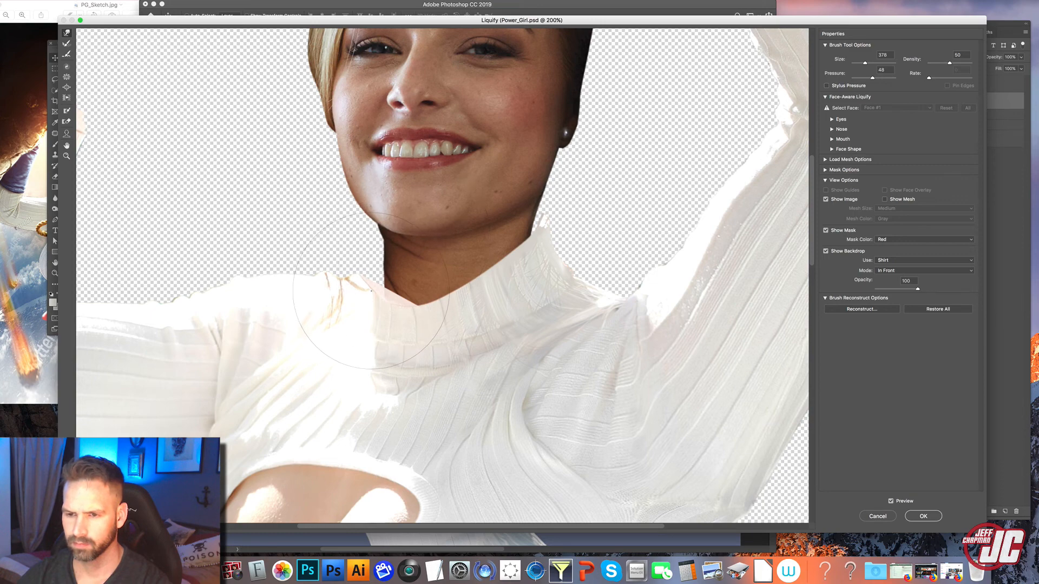
left_click_drag(371, 295, 373, 294)
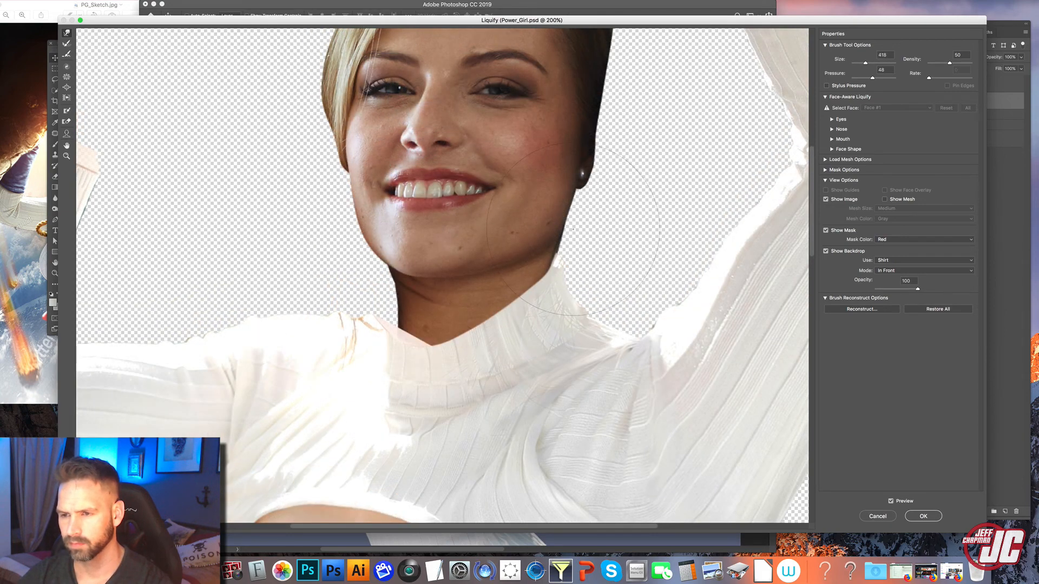
left_click_drag(574, 230, 576, 238)
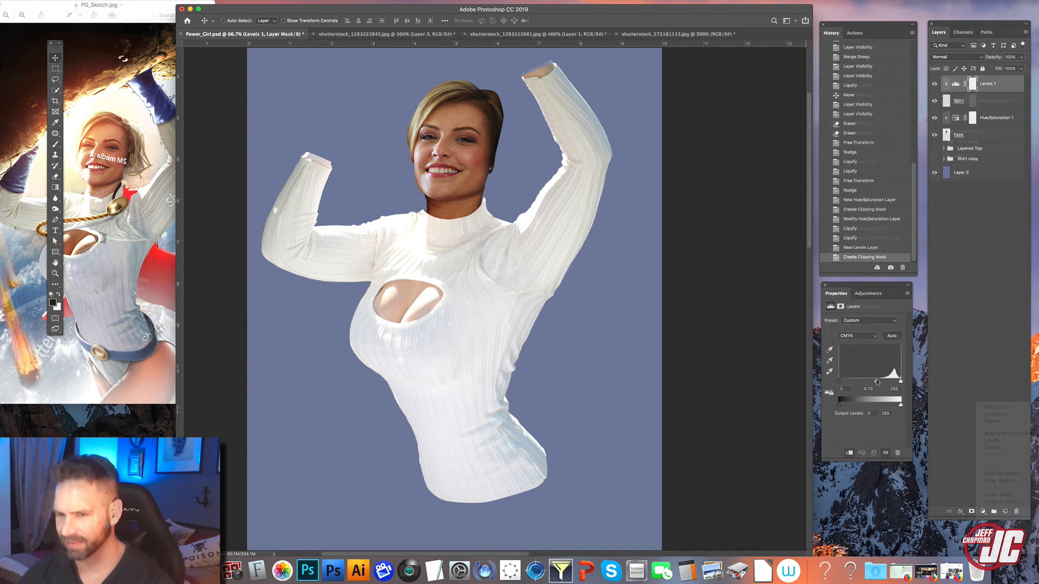
Set the Levels 1 midtones to 0.73 and add a second Levels adjustment clipped to Shirt with midtones at 0.50
left_click_drag(870, 382, 878, 383)
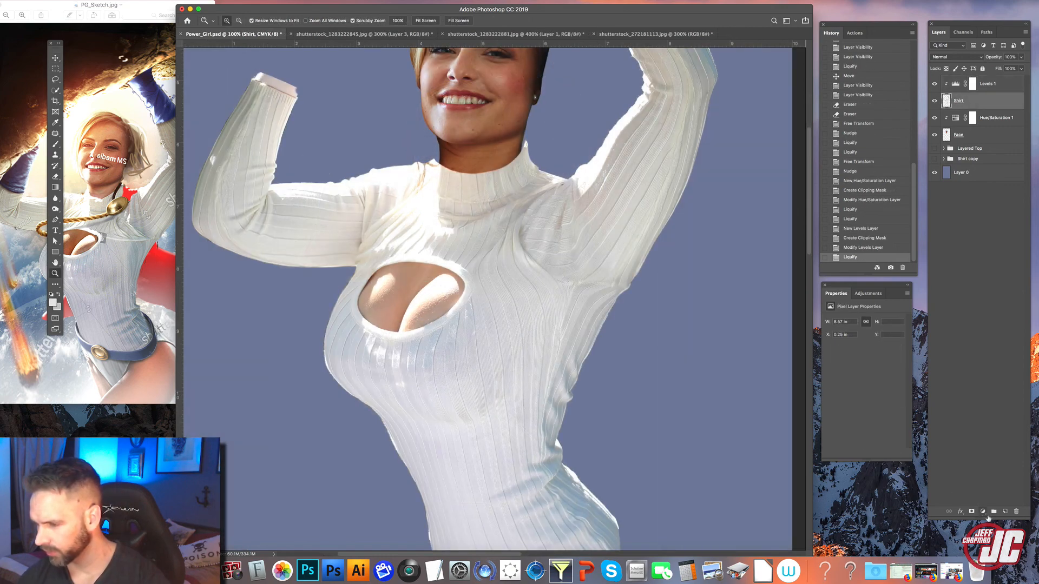
left_click(980, 511)
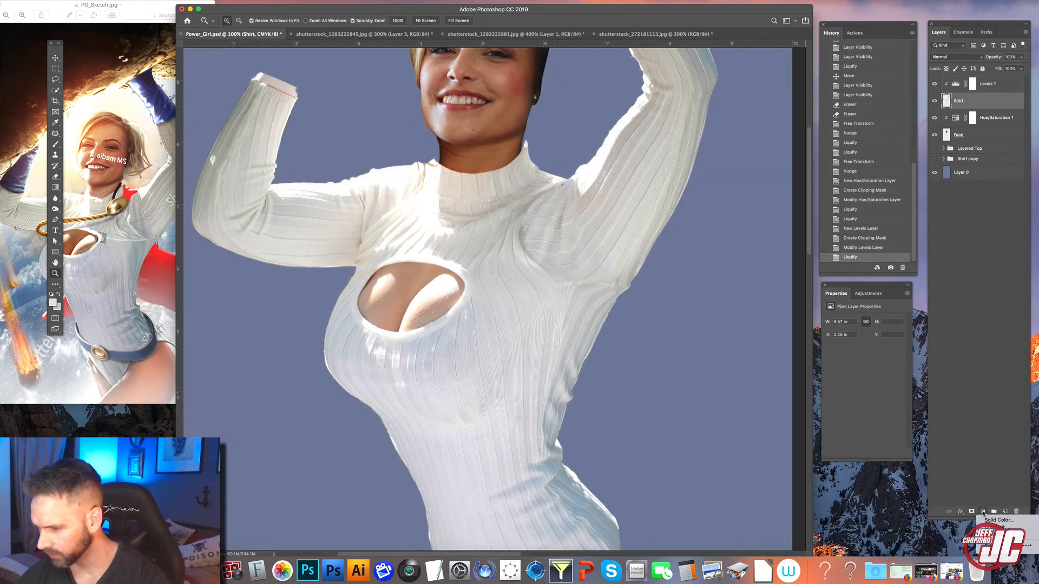
left_click(947, 510)
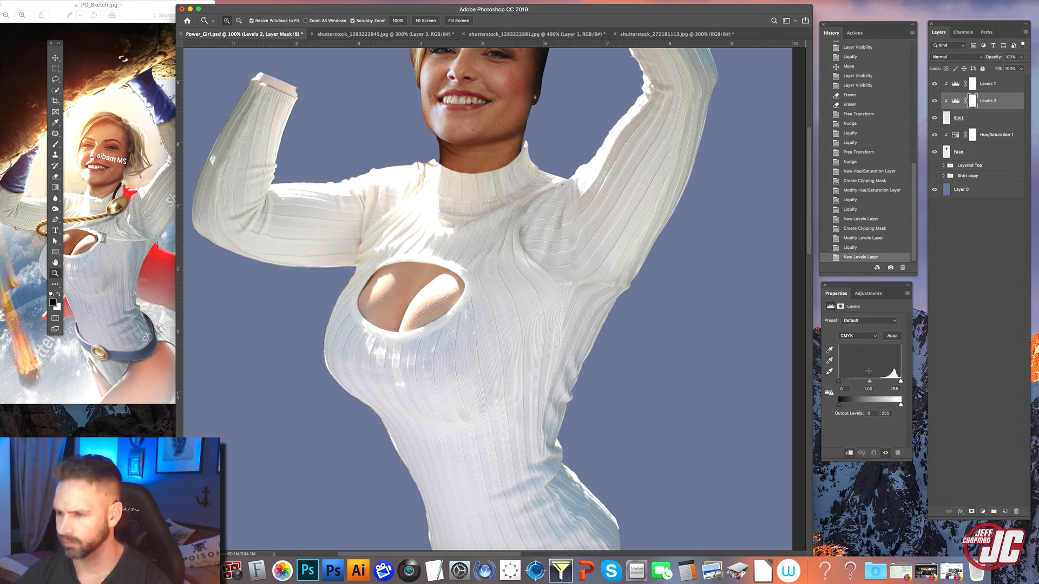
left_click_drag(869, 382, 883, 383)
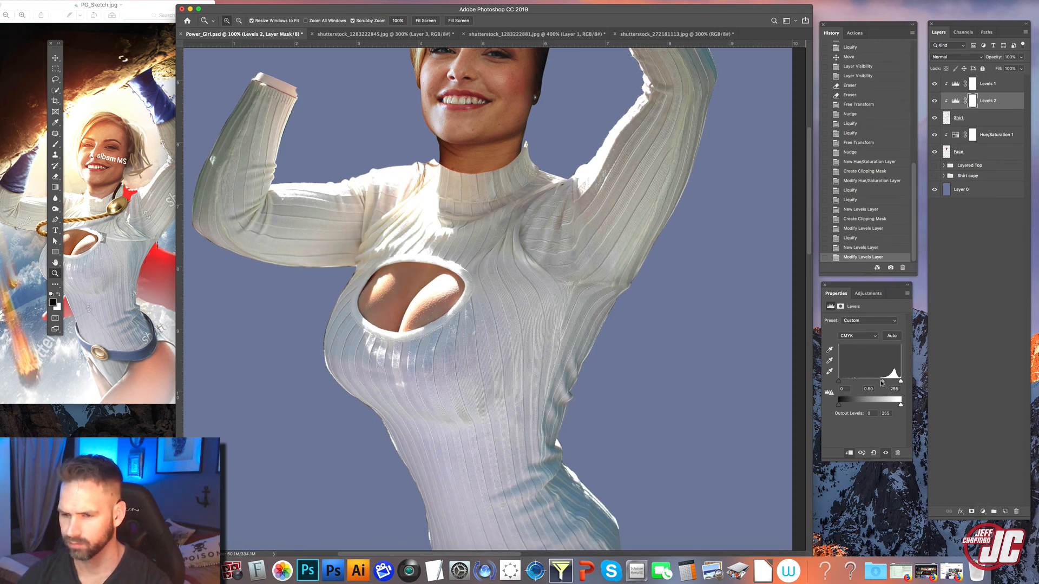
Fill the Levels 2 mask with black and paint the darkening back in over the skin inside the chest cutout
left_click(971, 101)
key("alt+BackSpace")
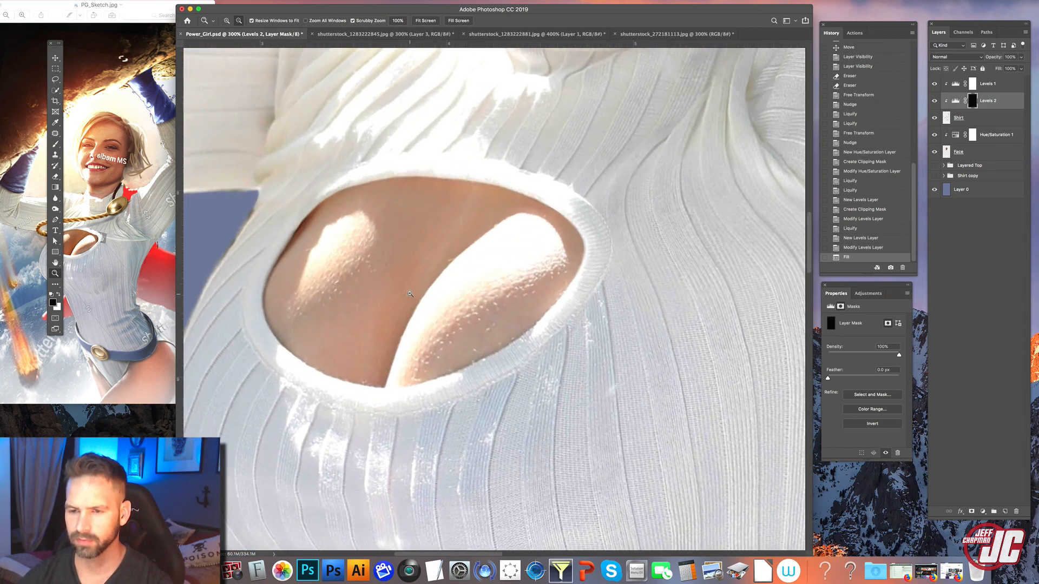
left_click(409, 295, "alt")
left_click_drag(416, 266, 360, 247)
left_click_drag(364, 21, 411, 33)
mouse_move(373, 254)
left_mouse_down()
mouse_move(349, 282)
mouse_move(368, 239)
mouse_move(401, 230)
mouse_move(348, 262)
mouse_move(328, 290)
mouse_move(335, 318)
mouse_move(403, 336)
mouse_move(441, 323)
mouse_move(510, 268)
mouse_move(503, 253)
mouse_move(467, 263)
left_mouse_up()
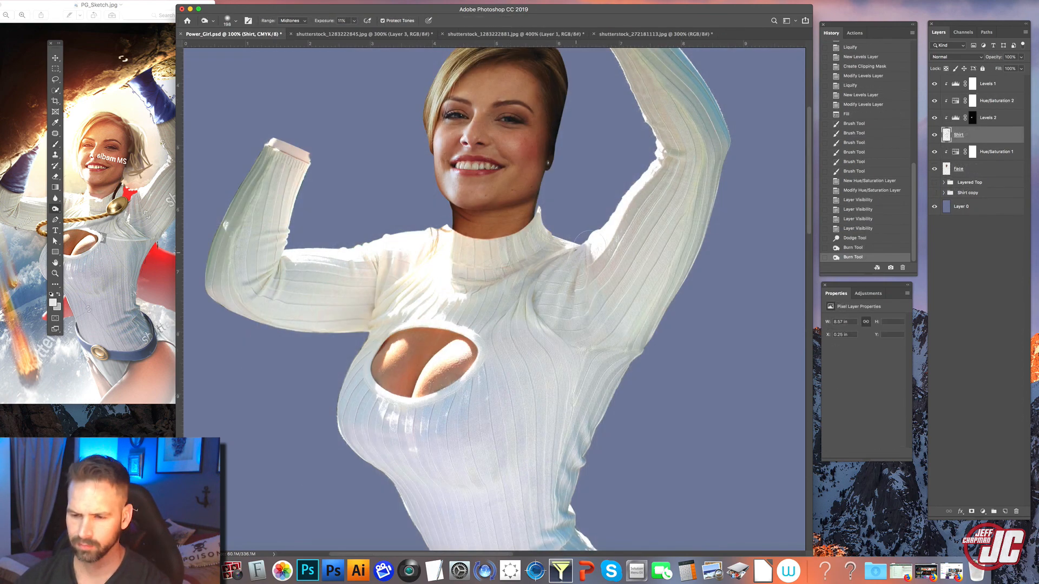
Examine the whole figure at 66.7% zoom beside the reference sketch
left_click_drag(515, 293, 492, 292)
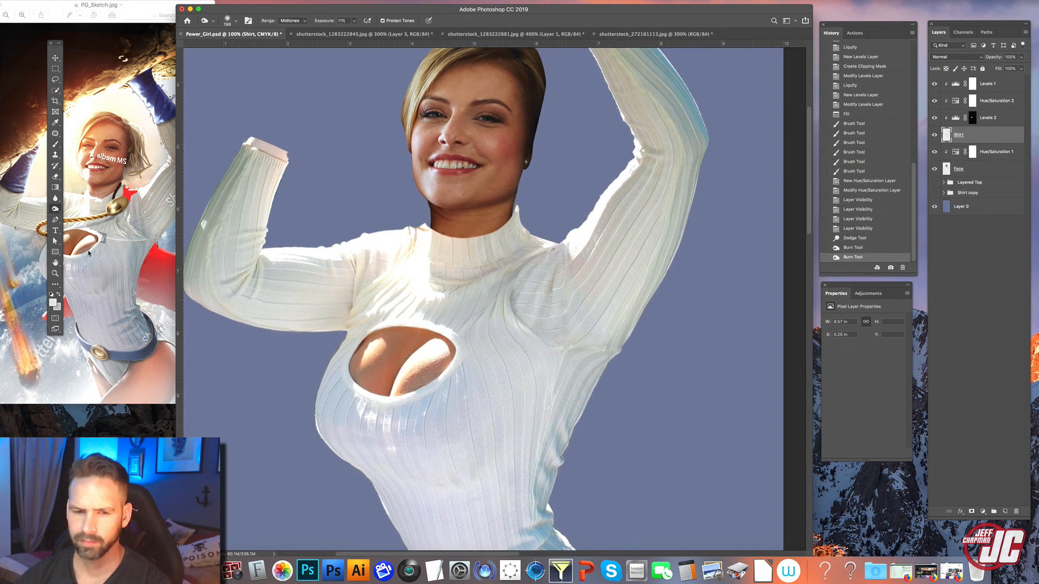
left_click(55, 273)
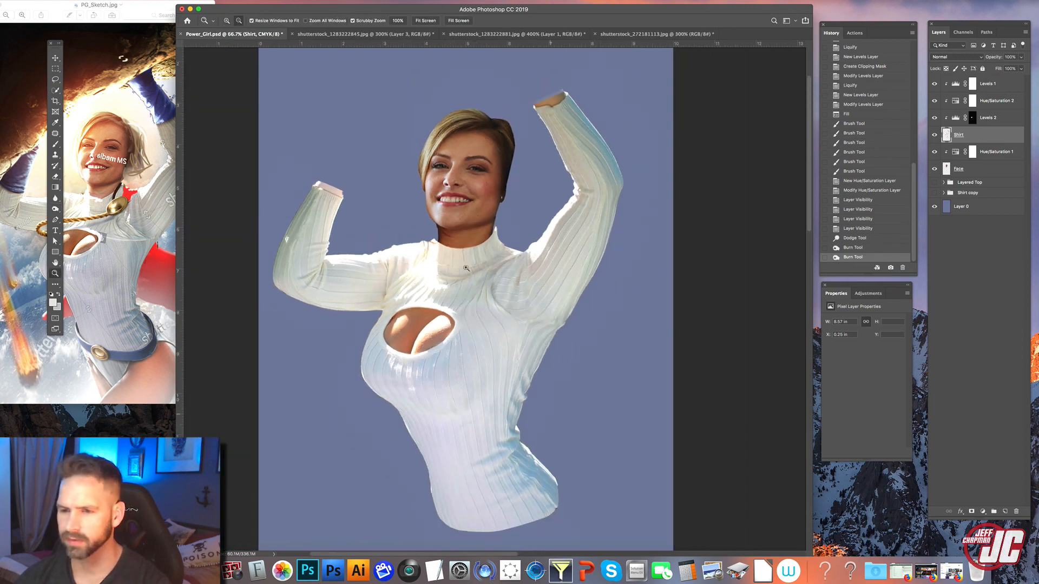
left_click(451, 270, "alt")
left_click_drag(482, 261, 463, 274)
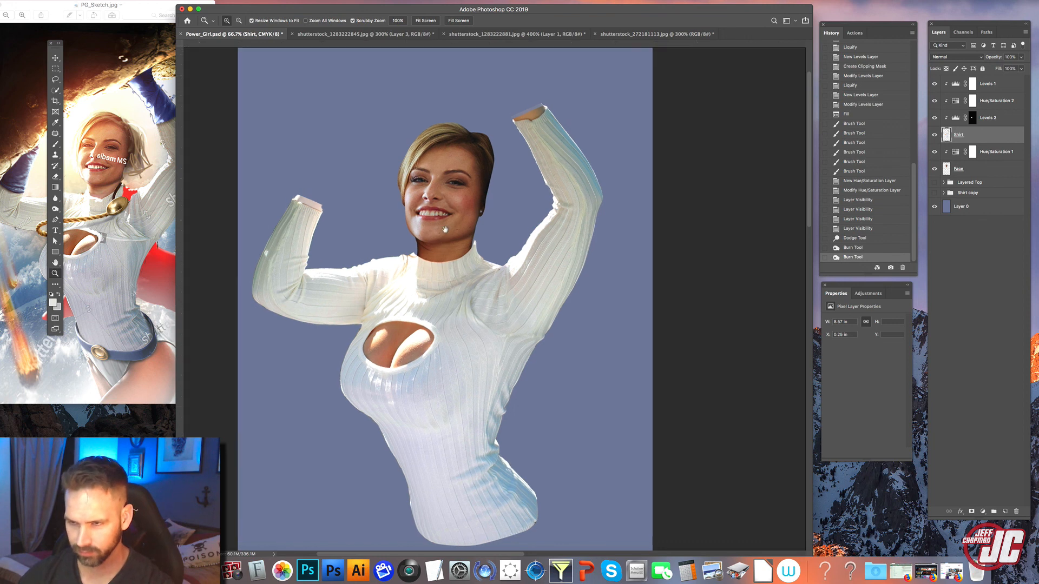
left_click_drag(445, 228, 431, 202)
left_click(56, 58)
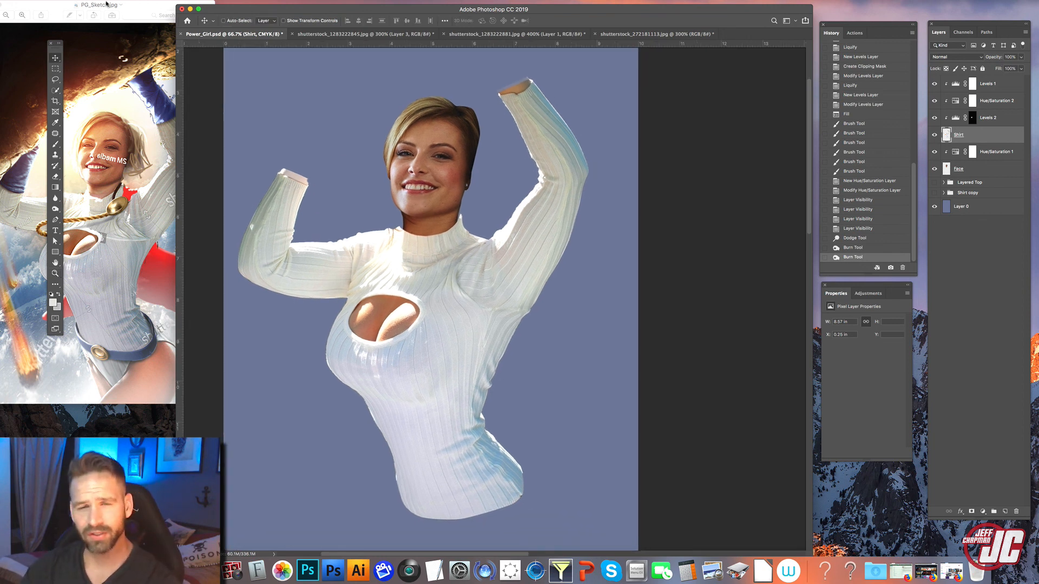